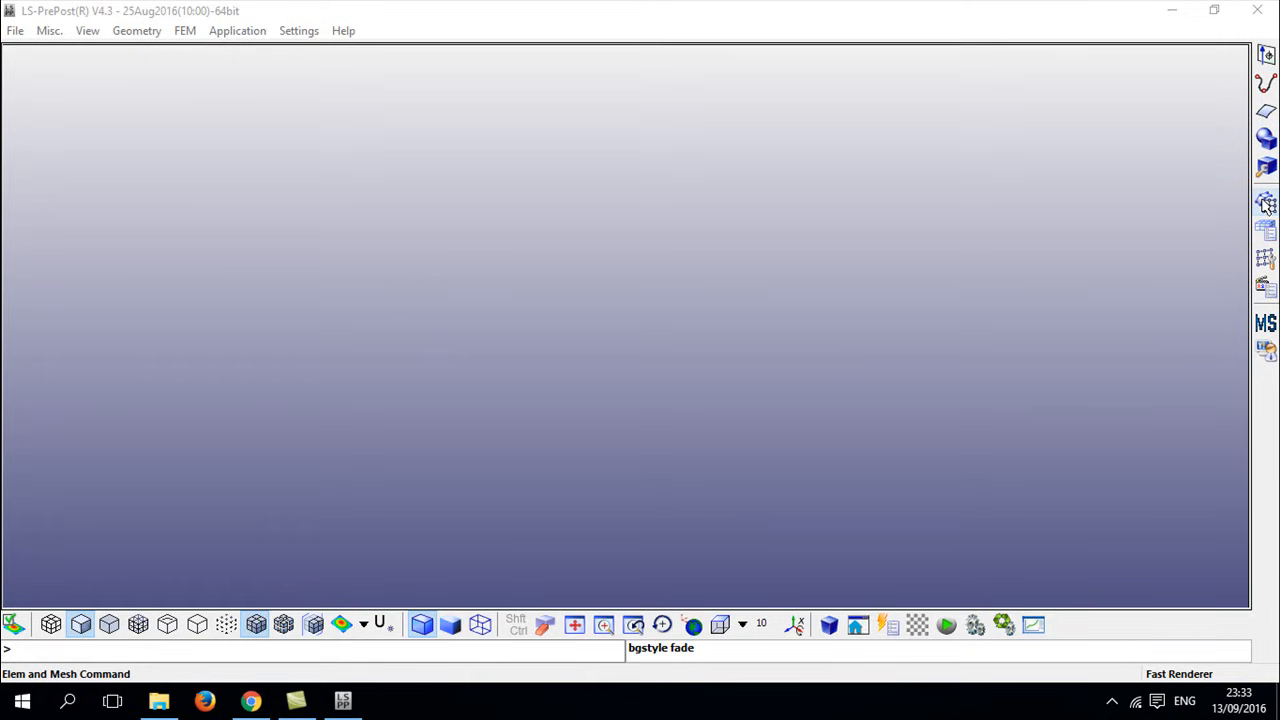
- Open the Shape Mesher and set the entity to 4N Shell
left_click(1266, 203)
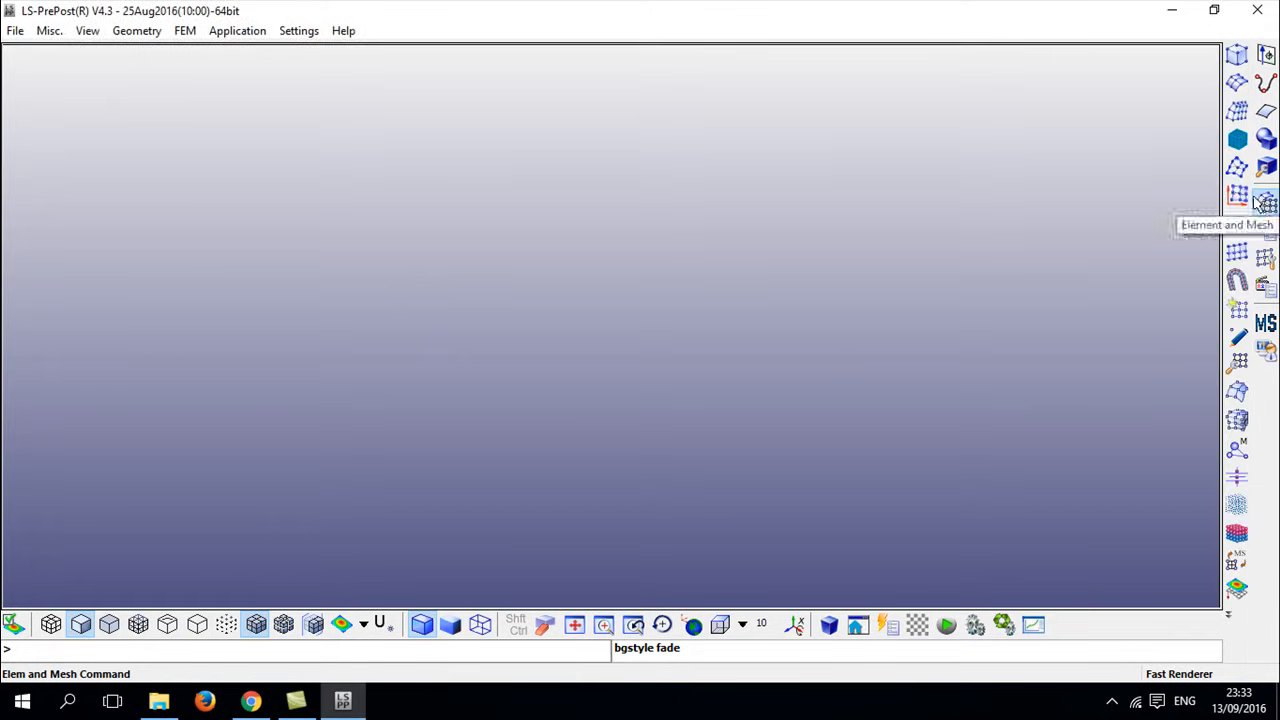
left_click(1236, 58)
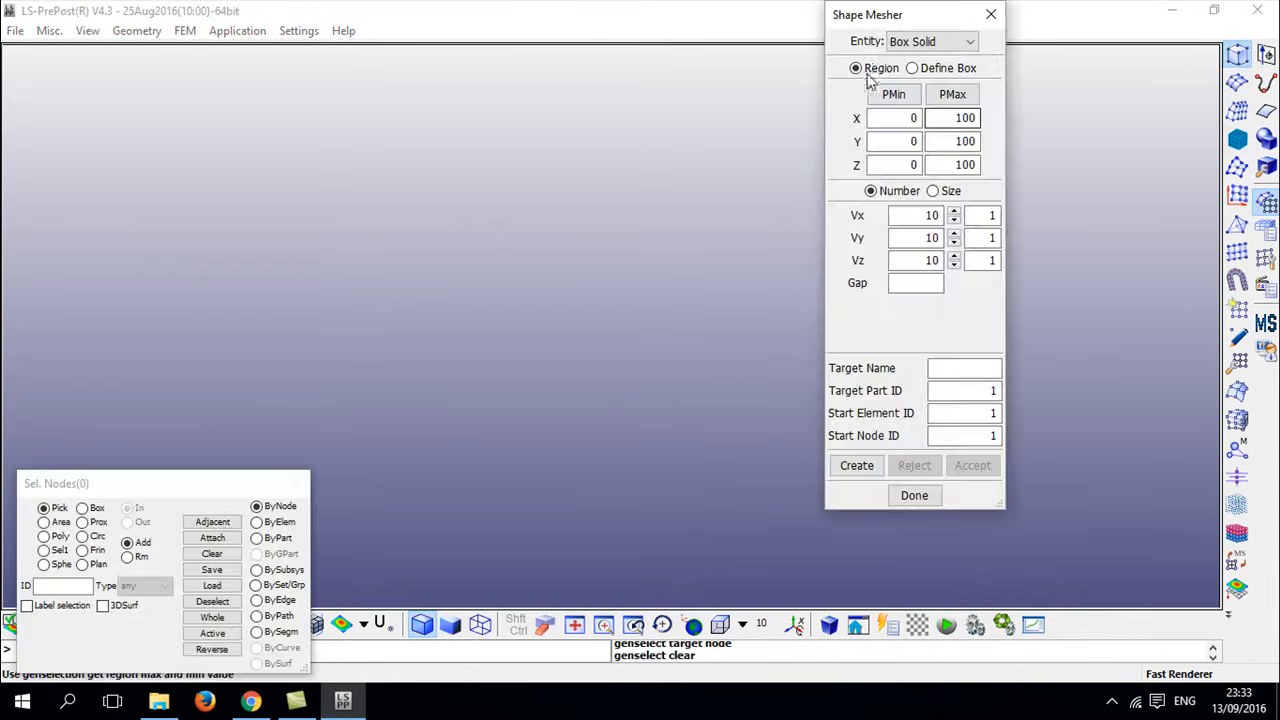
left_click_drag(895, 25, 907, 63)
left_click(951, 82)
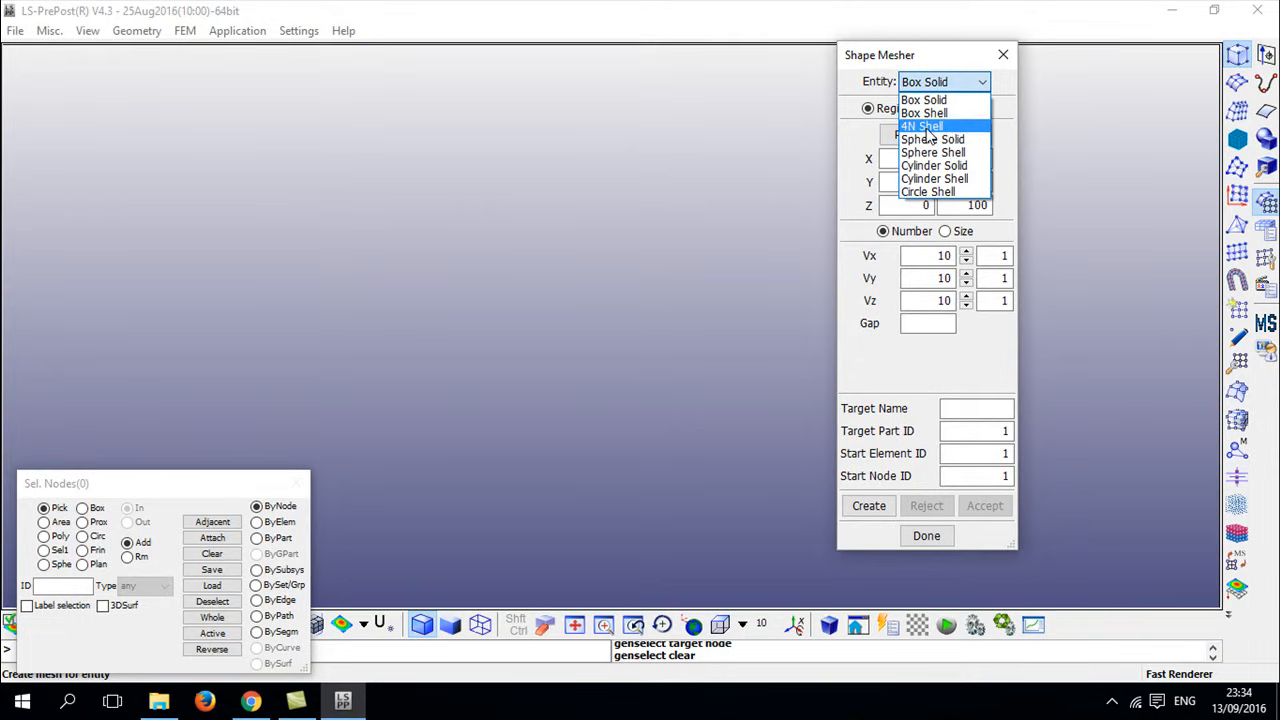
left_click(930, 127)
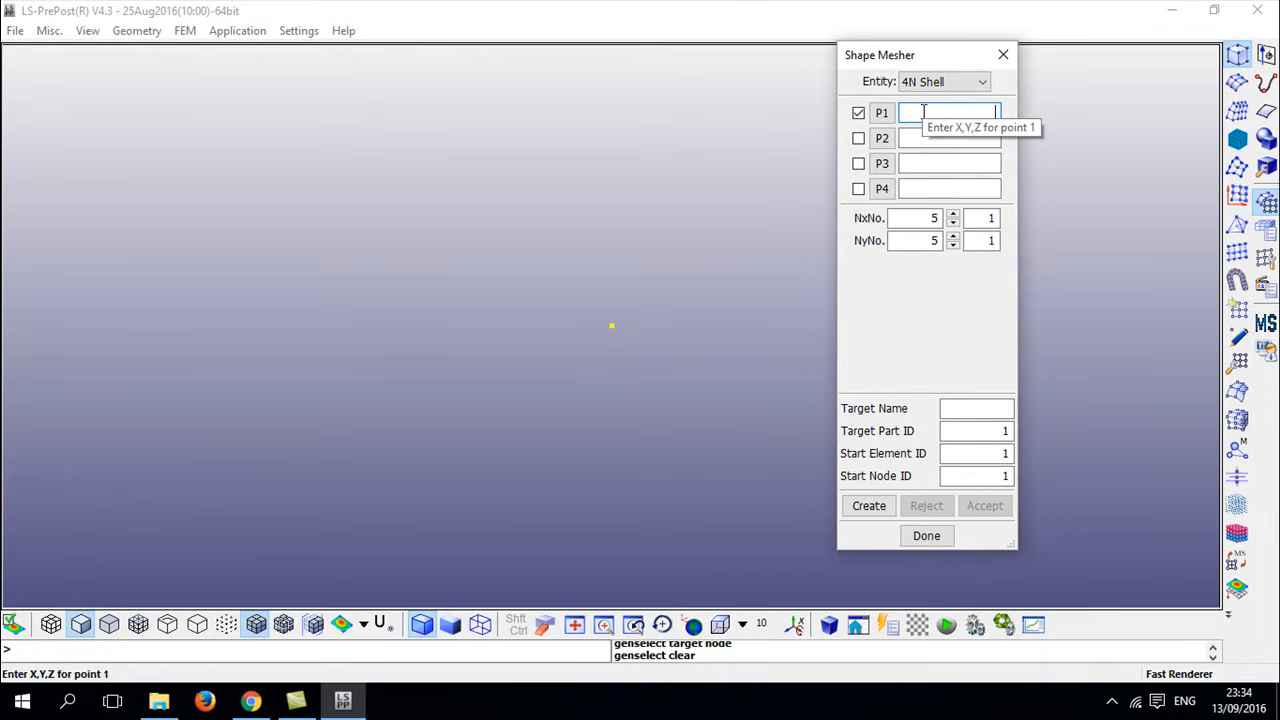
- Enter the shell's first two corner points: P1 at 100,100,0 and P2 at -100,100,0
left_click(923, 112)
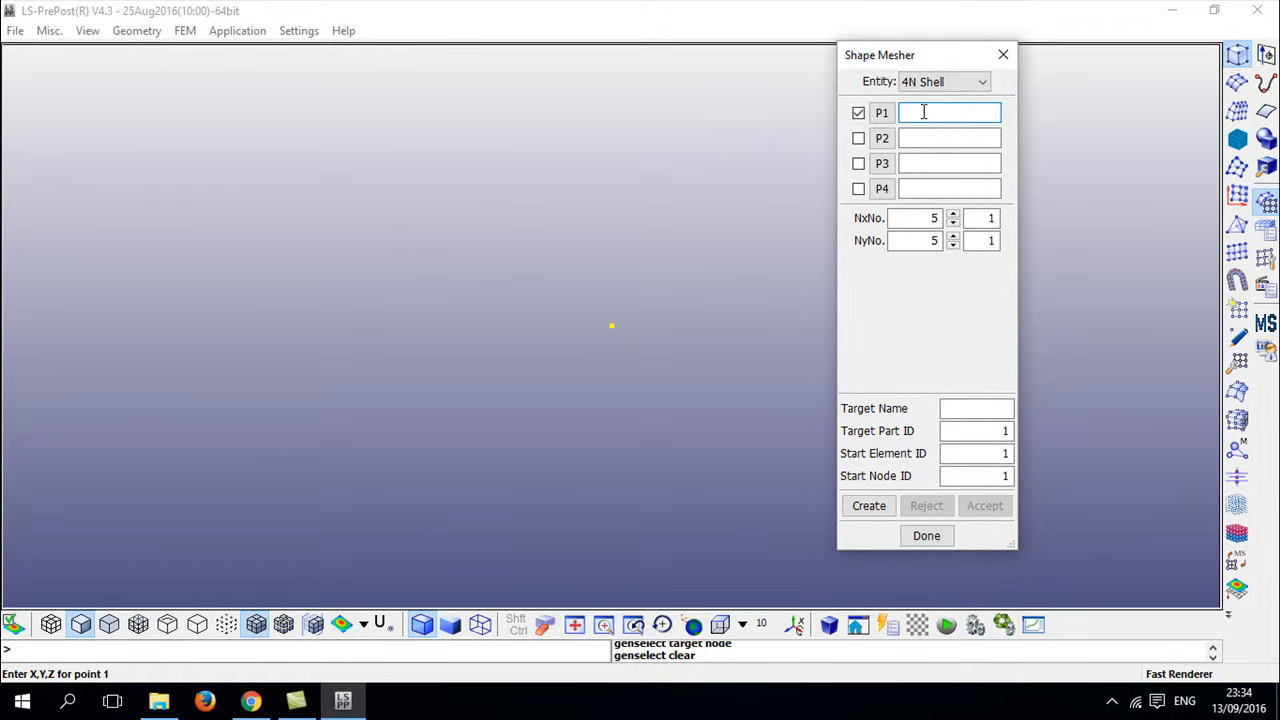
type("100,100,0")
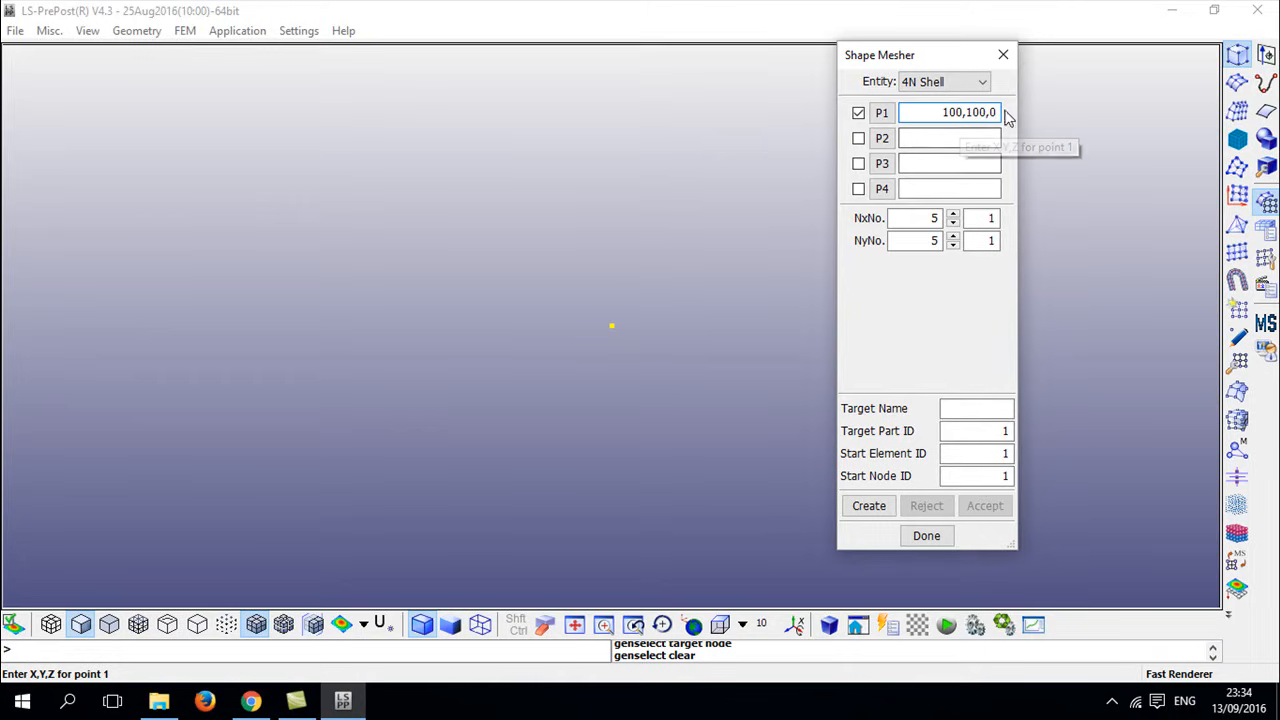
left_click_drag(940, 112, 1063, 110)
key("ctrl+c")
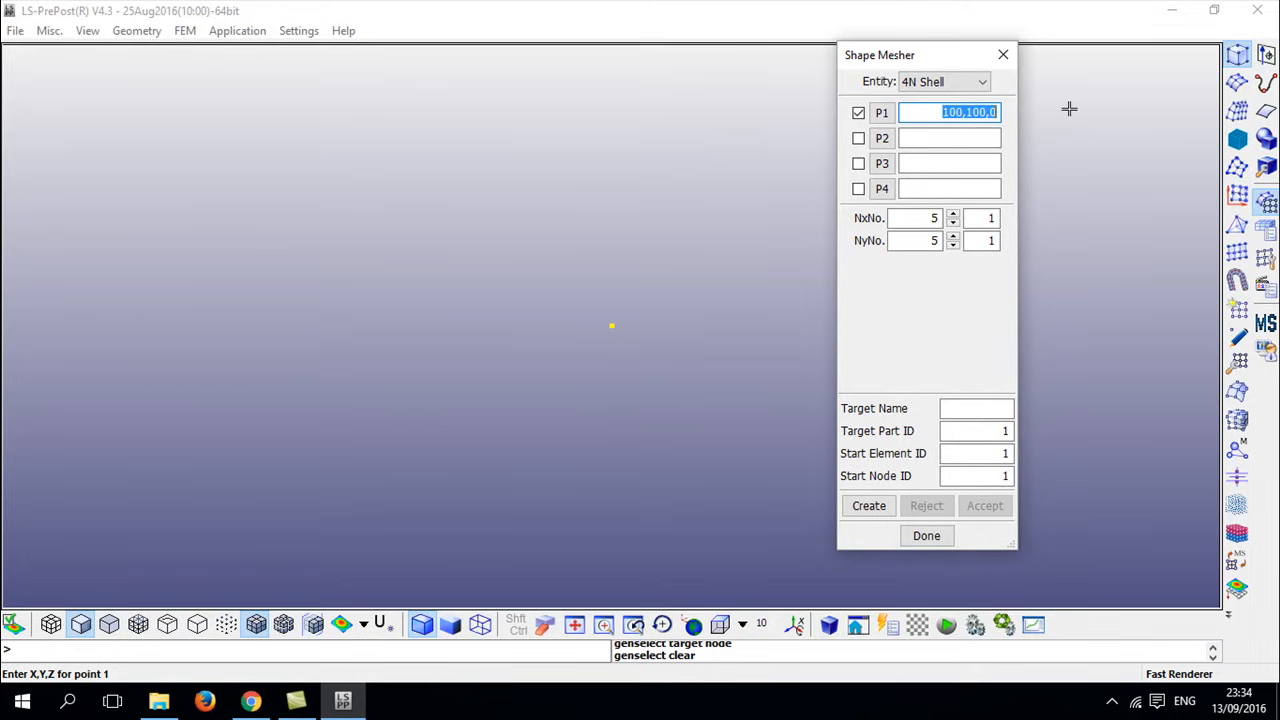
left_click(988, 137)
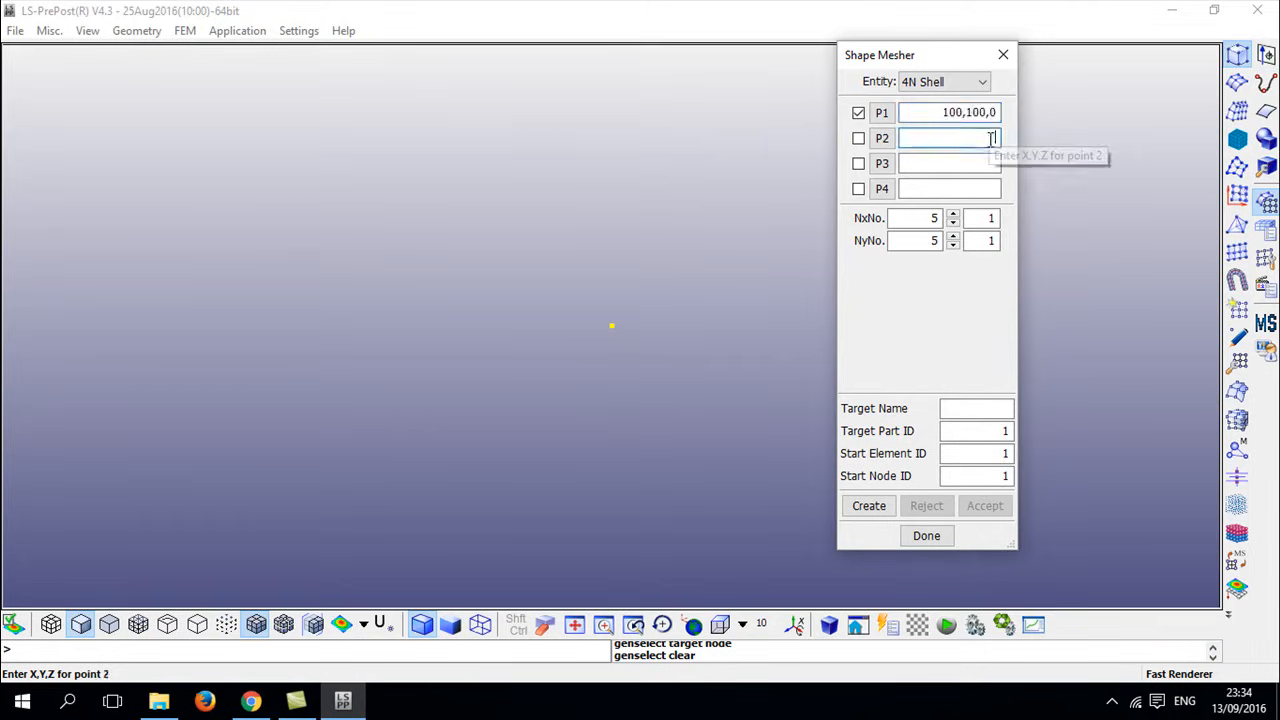
key("ctrl+v")
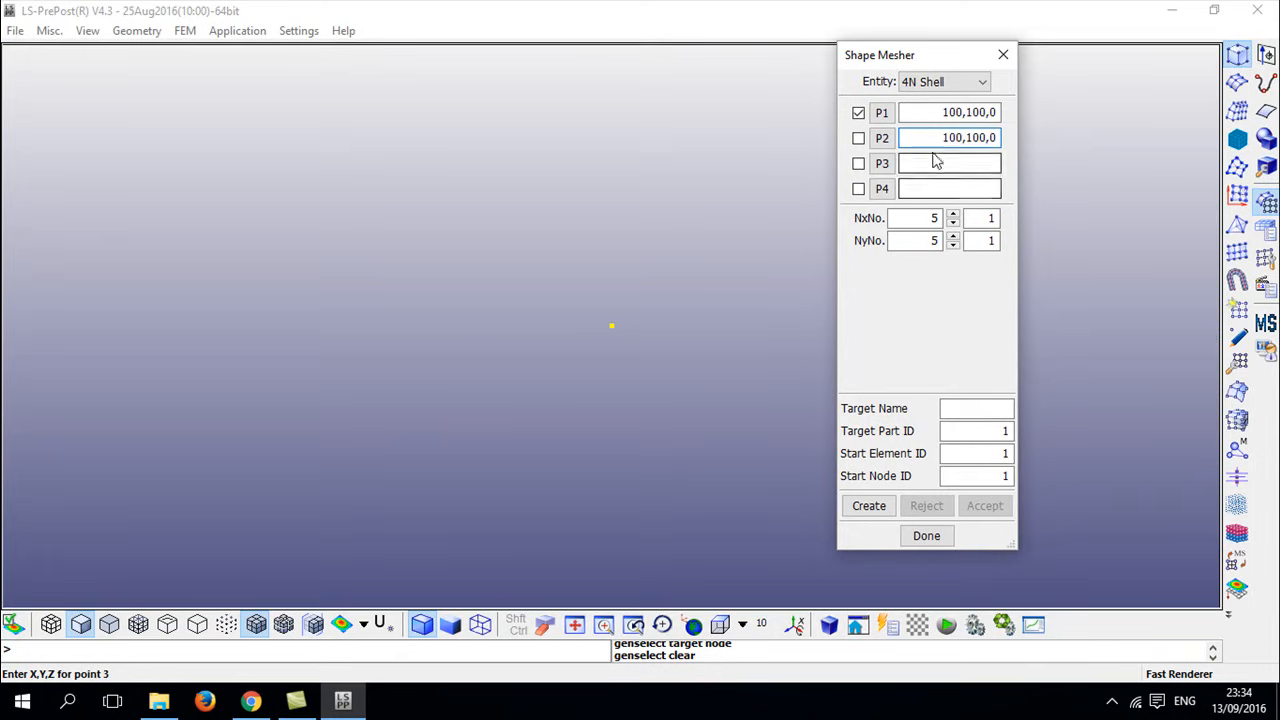
left_click(934, 141)
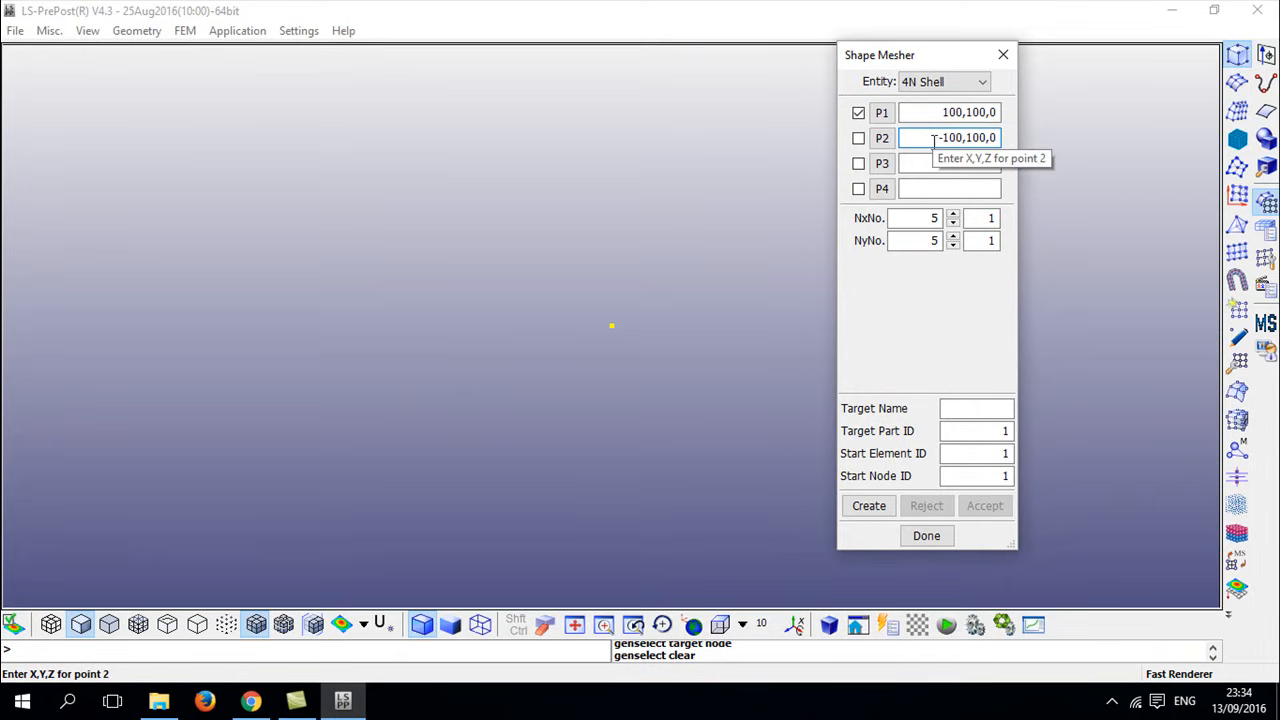
- Enter the shell's remaining corner points: P3 at -100,-100,0 and P4 at 100,-100,0
left_click(958, 170)
key("ctrl+v")
left_click(939, 164)
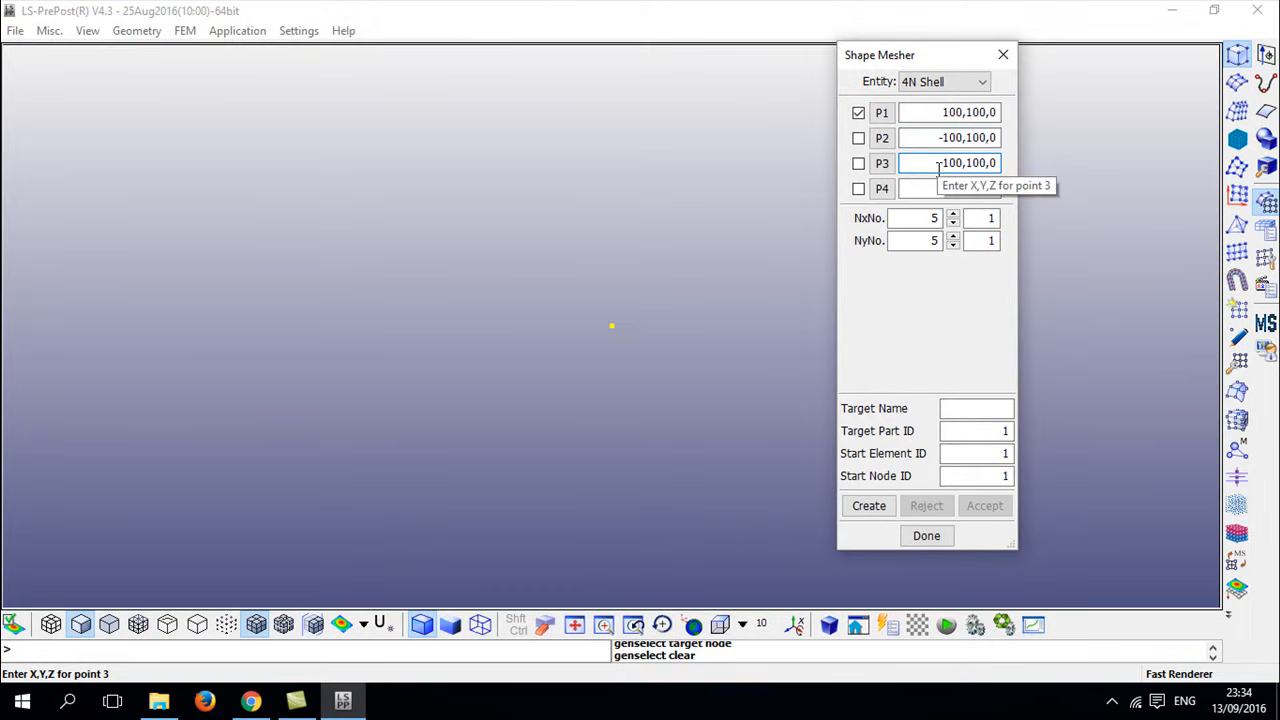
left_click(965, 163)
type("-")
left_click(952, 188)
key("ctrl+v")
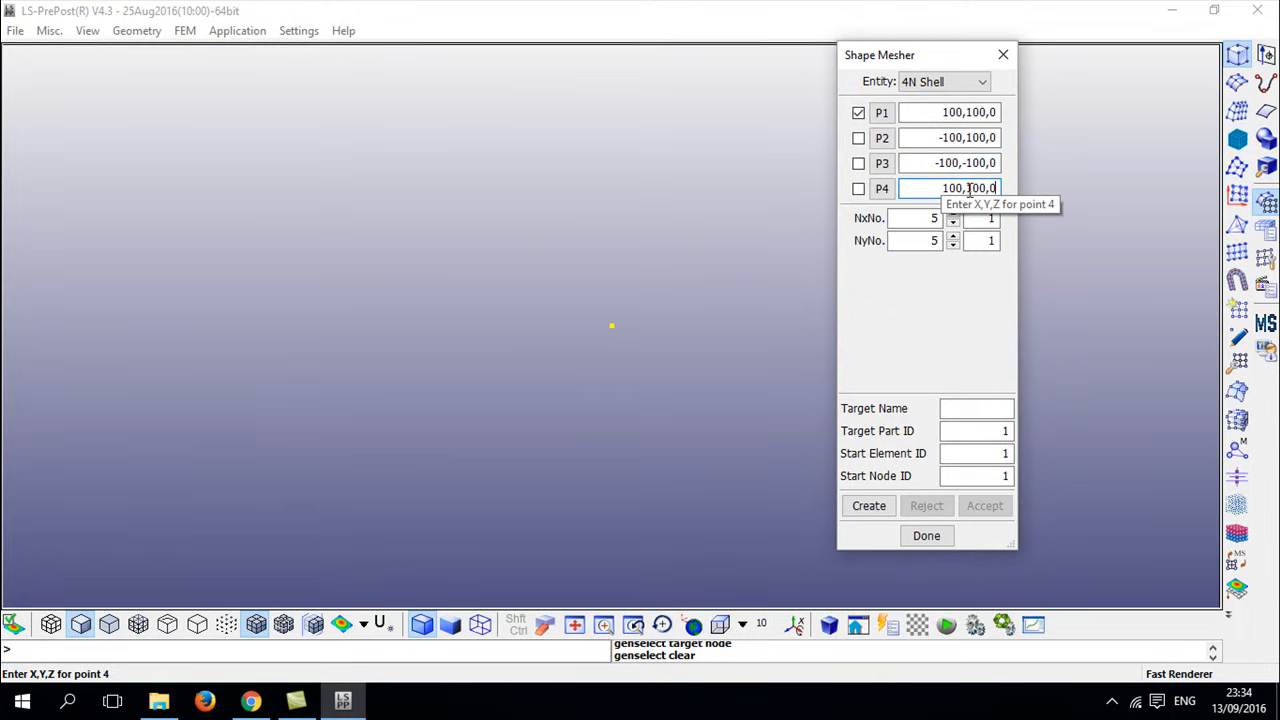
- Set the shell's number of elements to 100 along both X and Y
key("Tab")
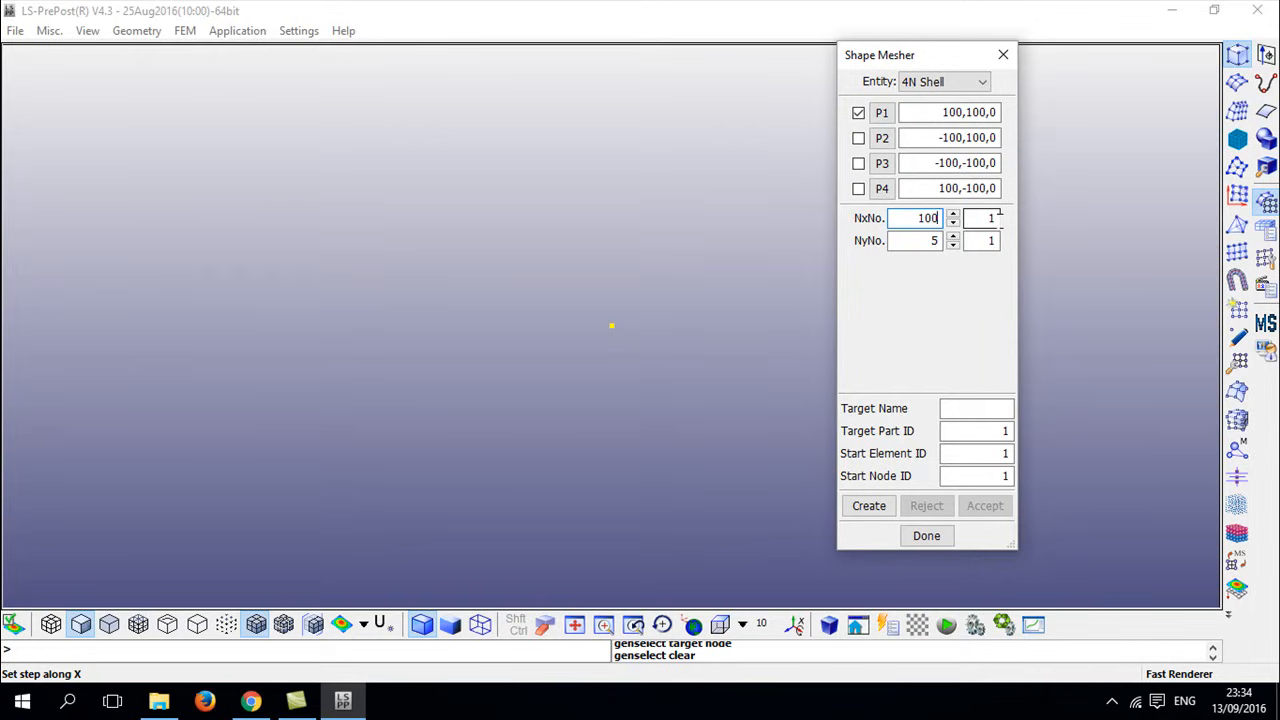
left_click(915, 240)
double_click(934, 240)
type("100")
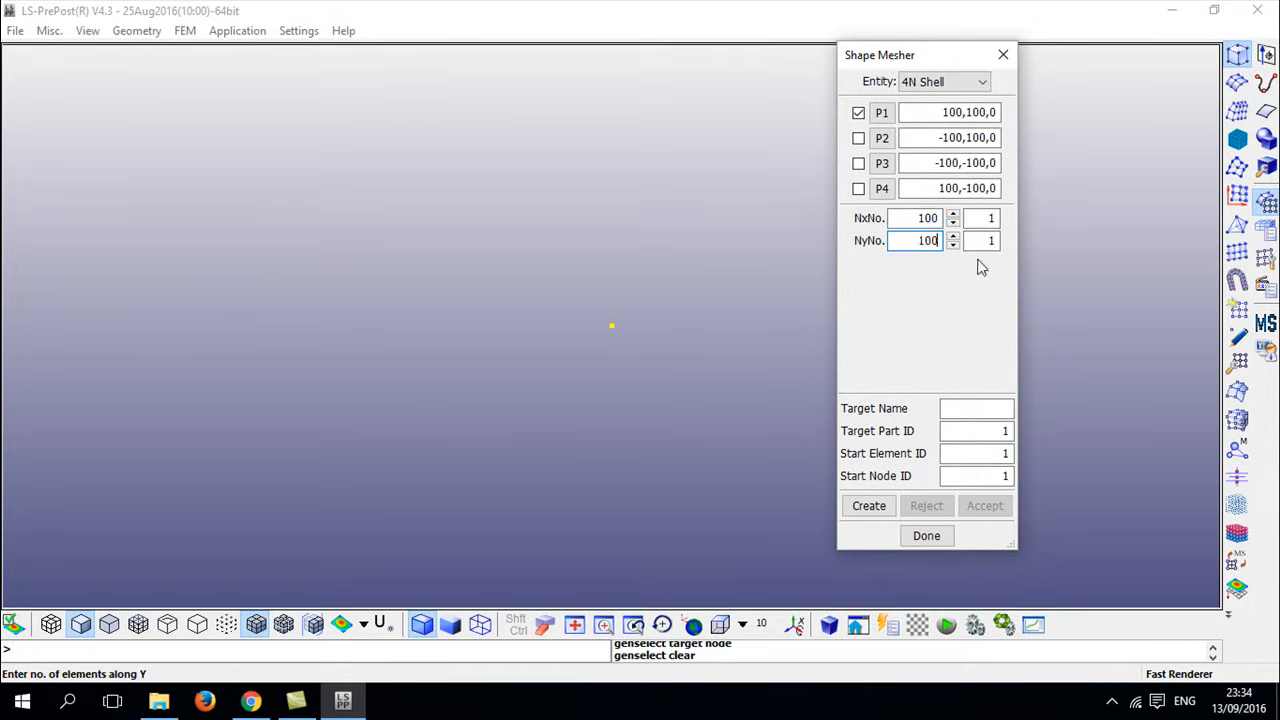
- Name the target part Plate, then create and accept the shell mesh and close the mesher
left_click(950, 408)
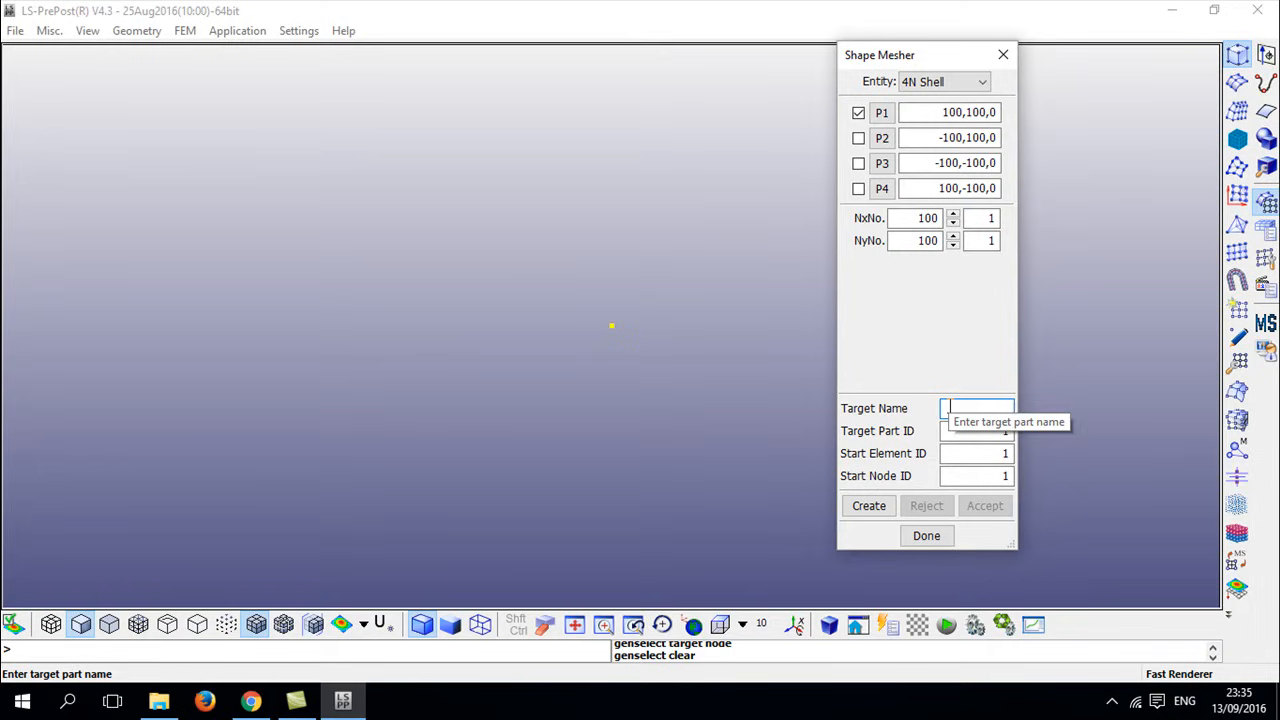
type("Plate")
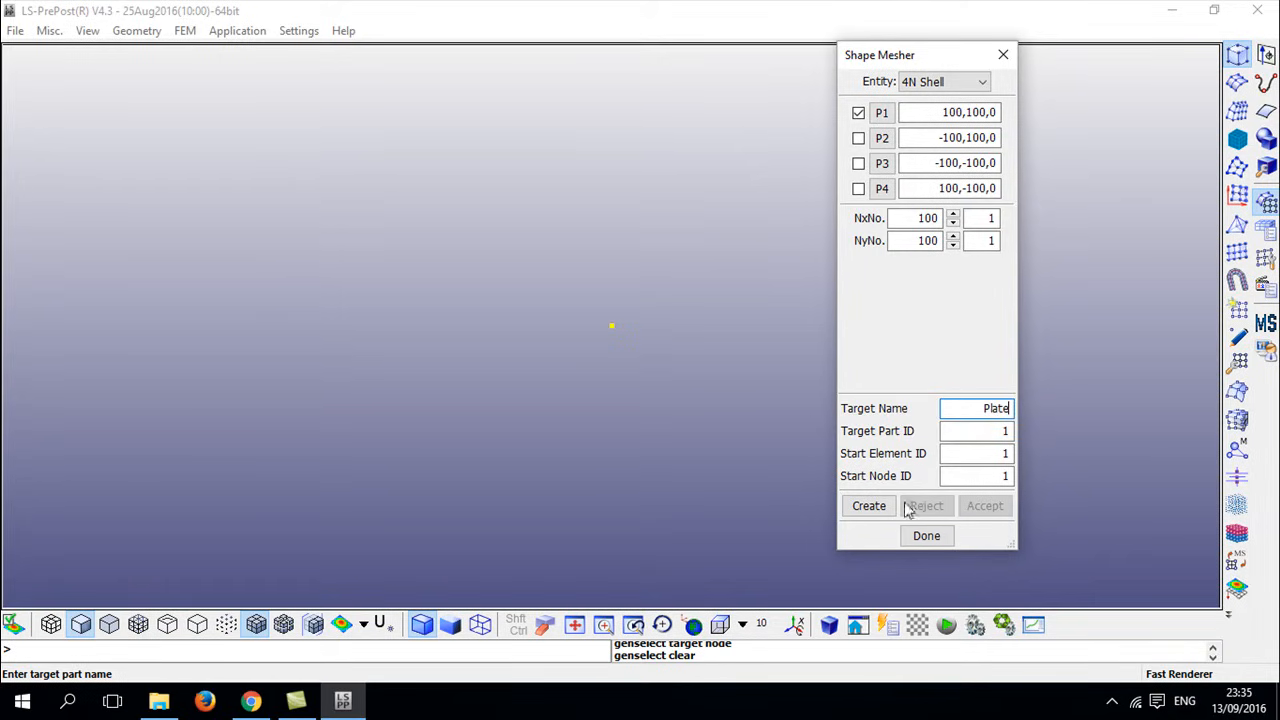
left_click(869, 506)
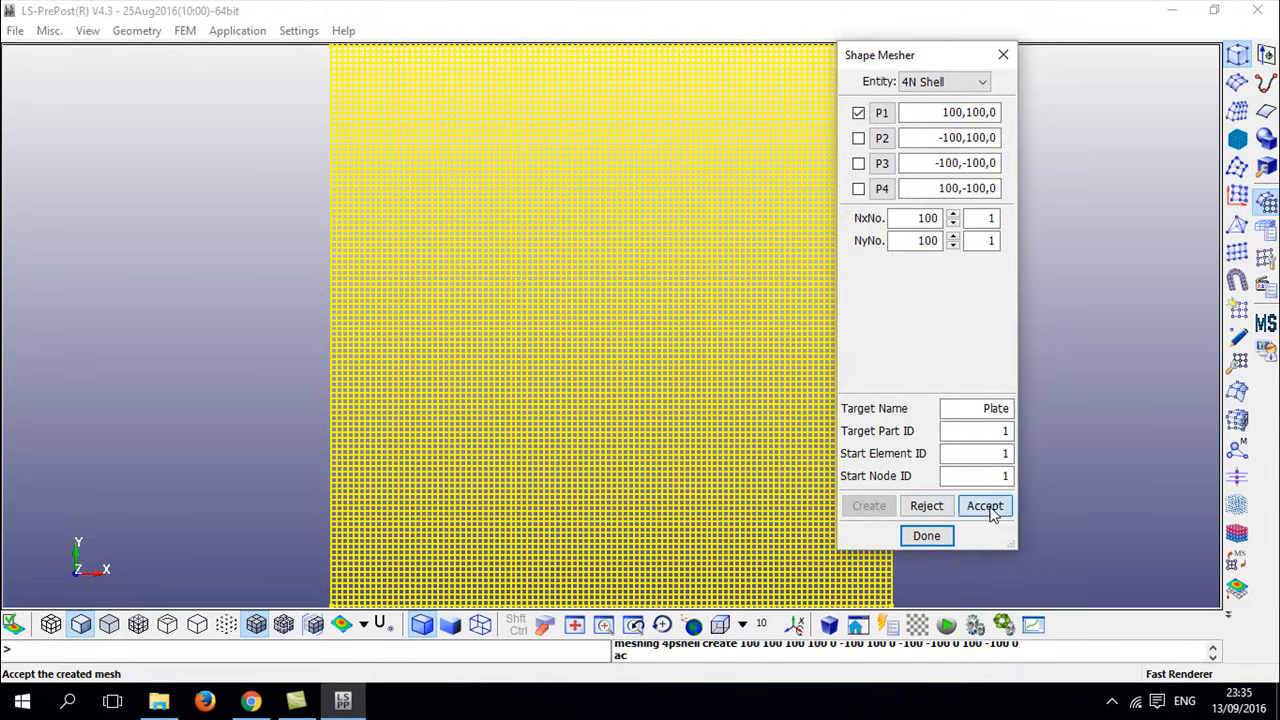
left_click(987, 510)
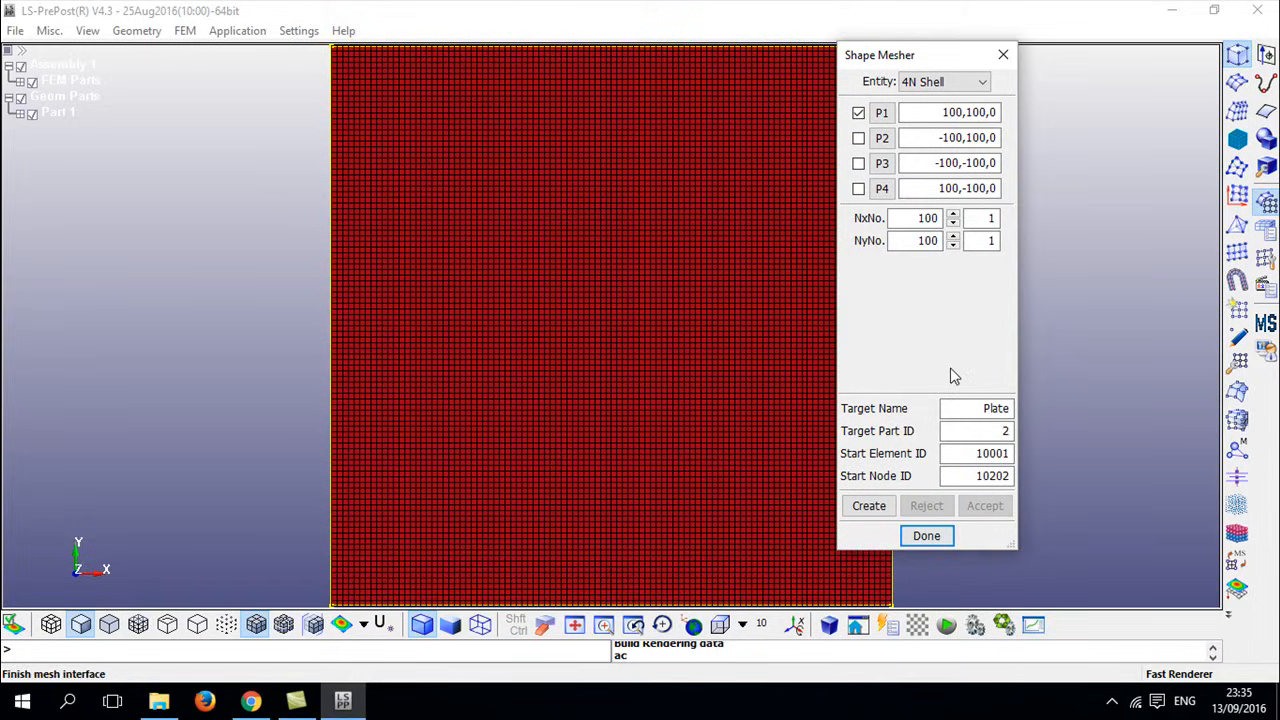
left_click(928, 538)
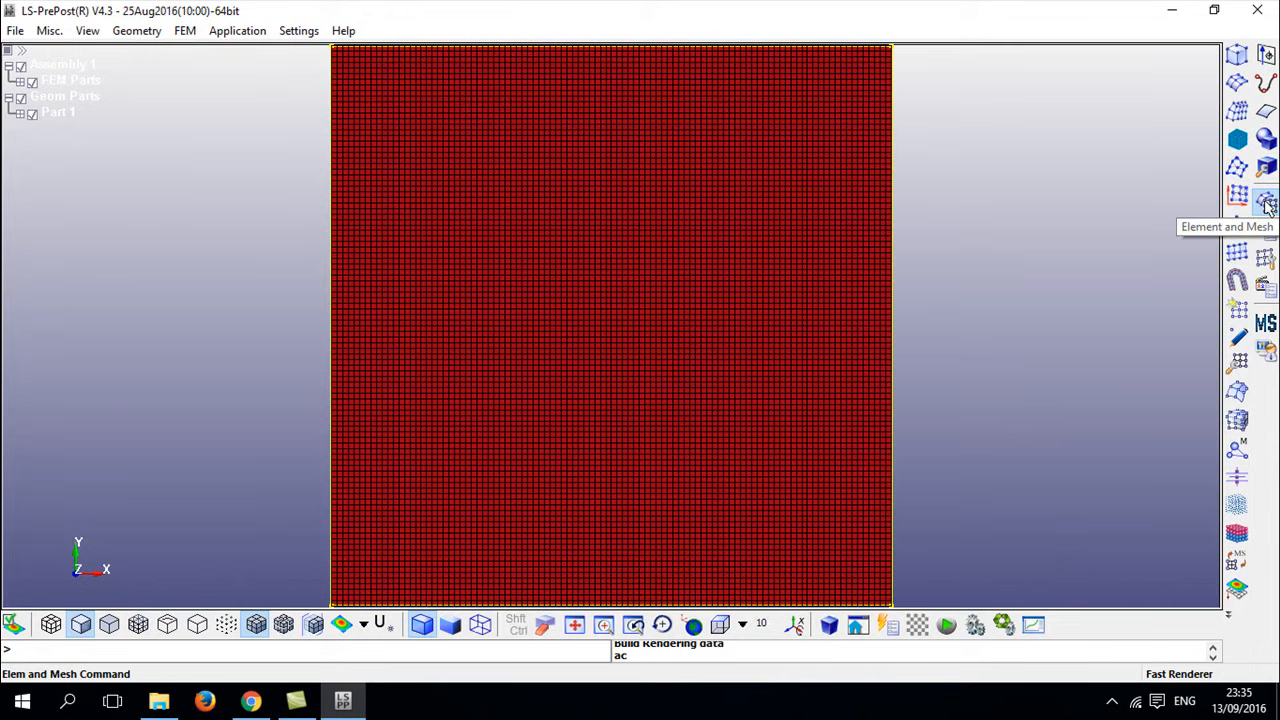
- Reopen the Shape Mesher and define a Sphere Solid with radius 15 and density 10
left_click(1237, 58)
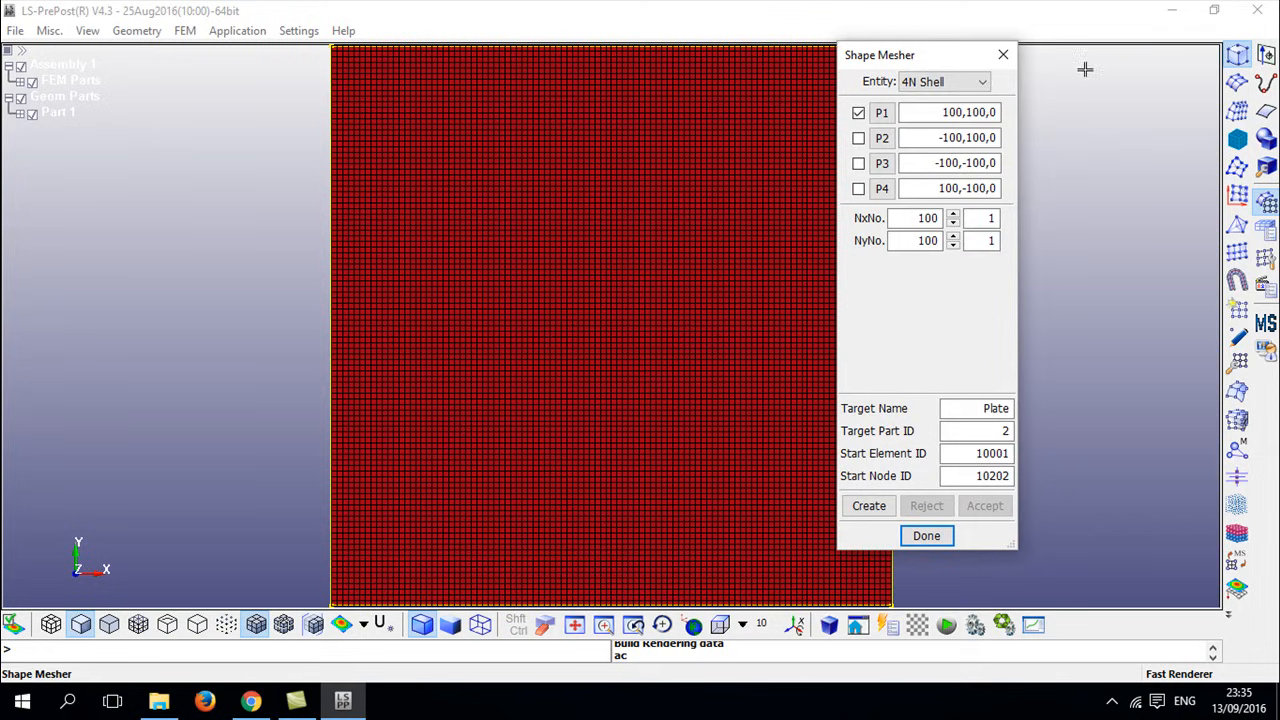
left_click(958, 86)
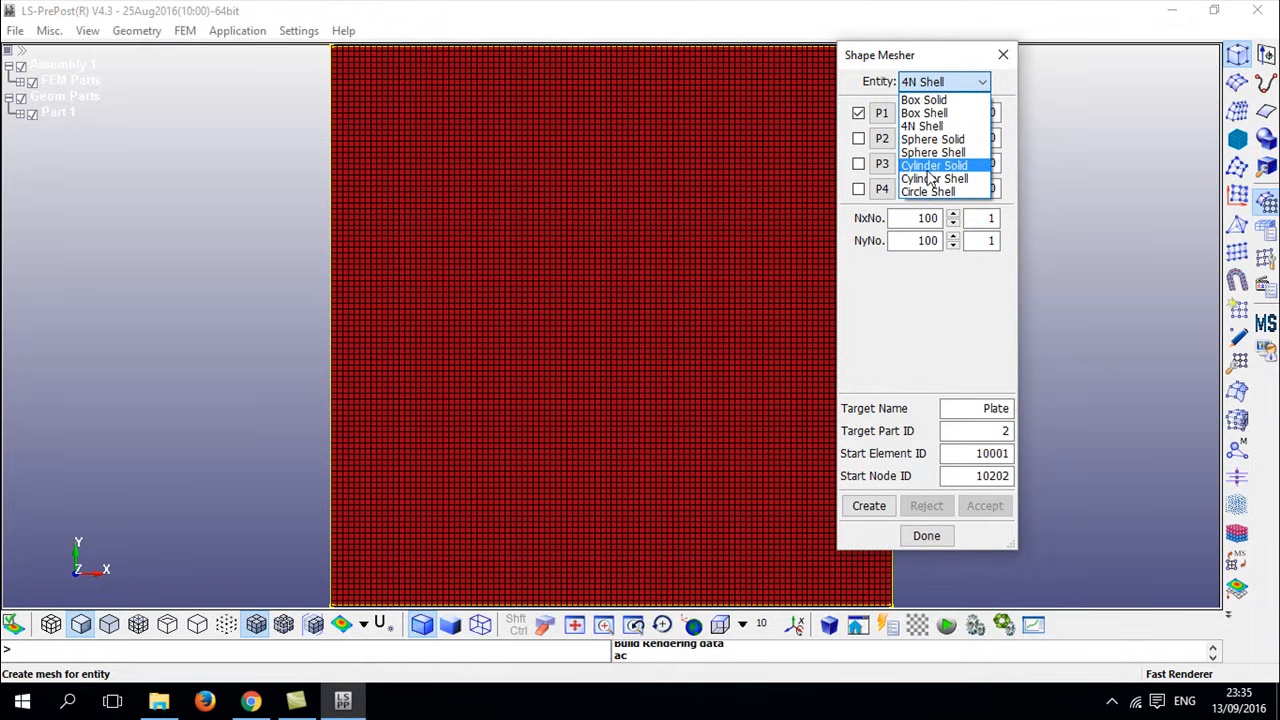
left_click(930, 140)
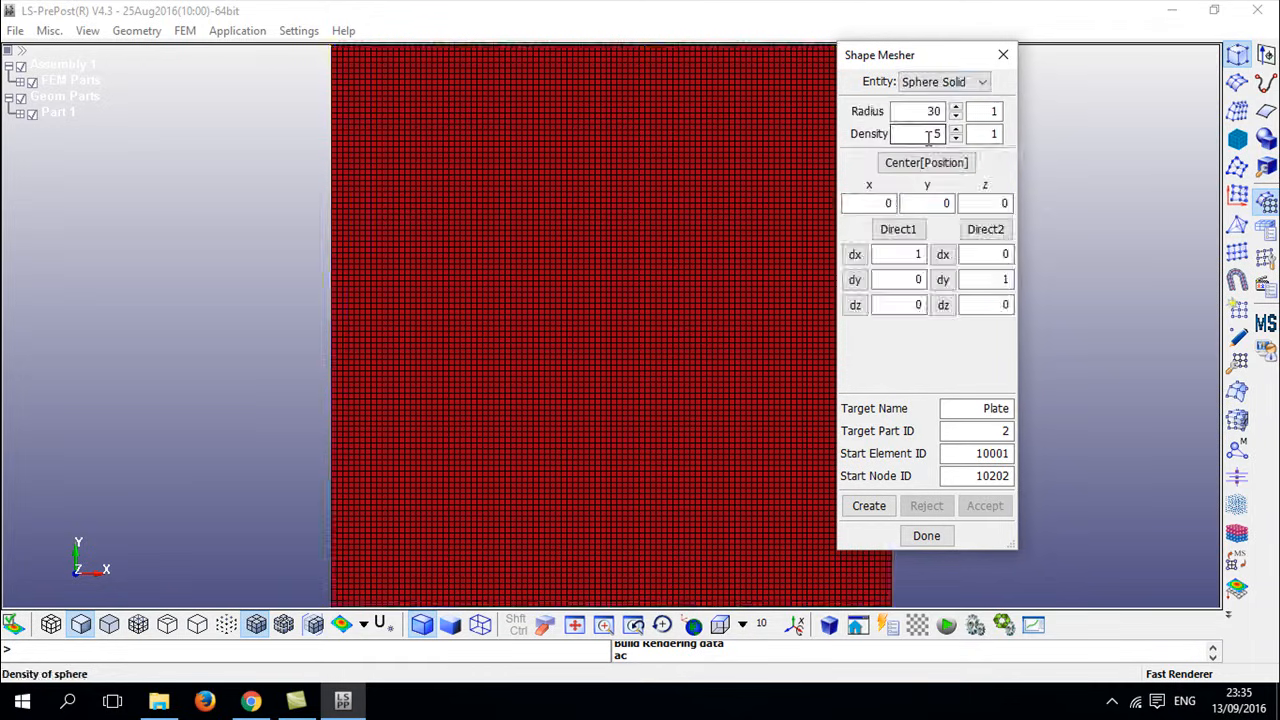
double_click(933, 111)
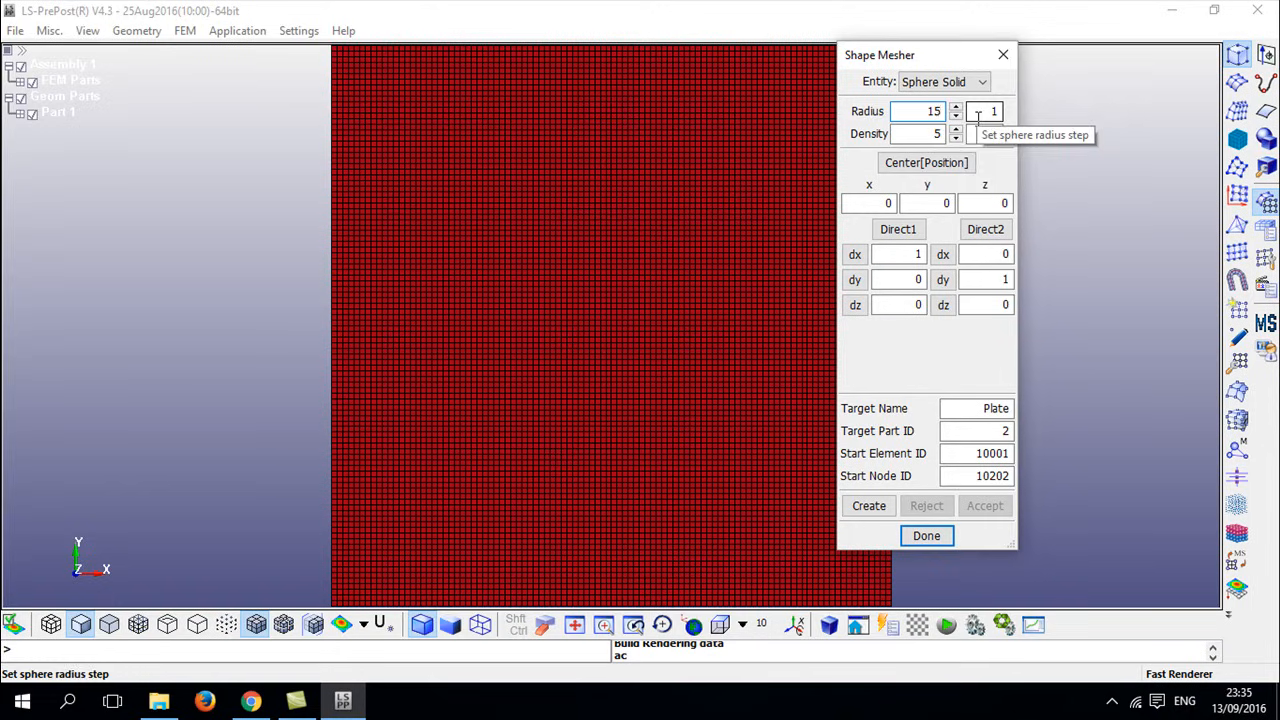
double_click(935, 133)
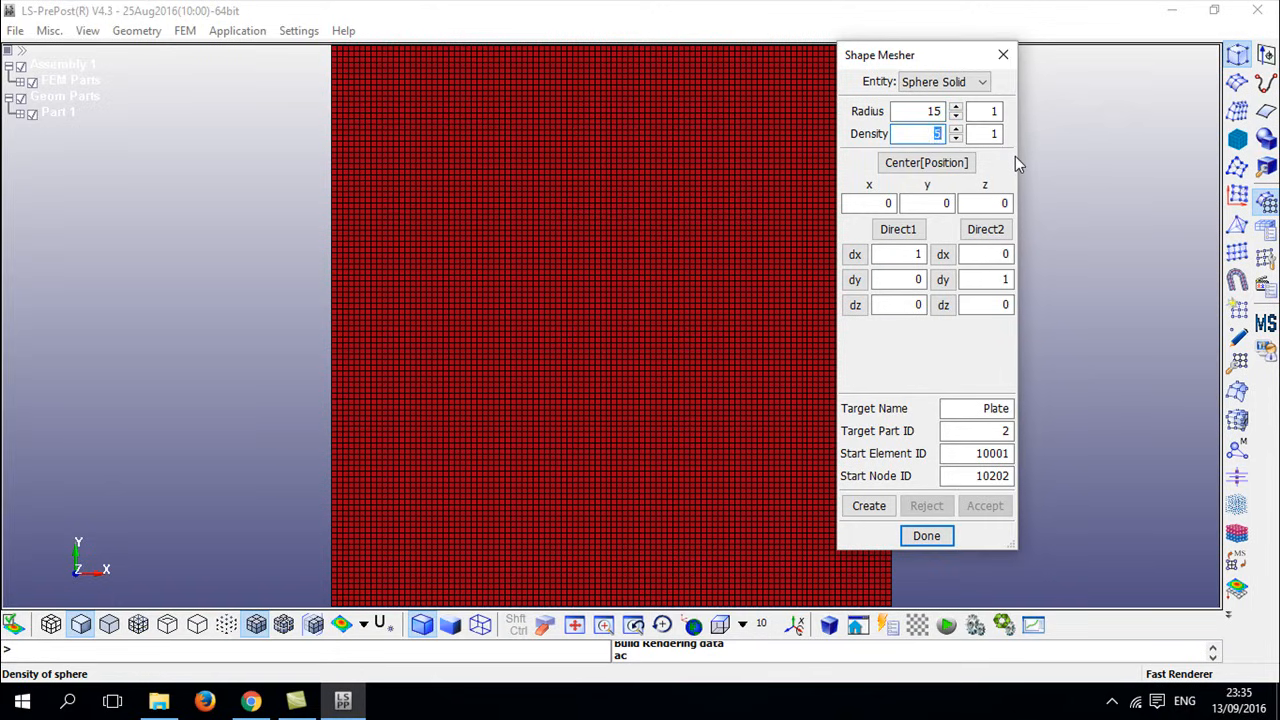
type("10")
left_click(866, 506)
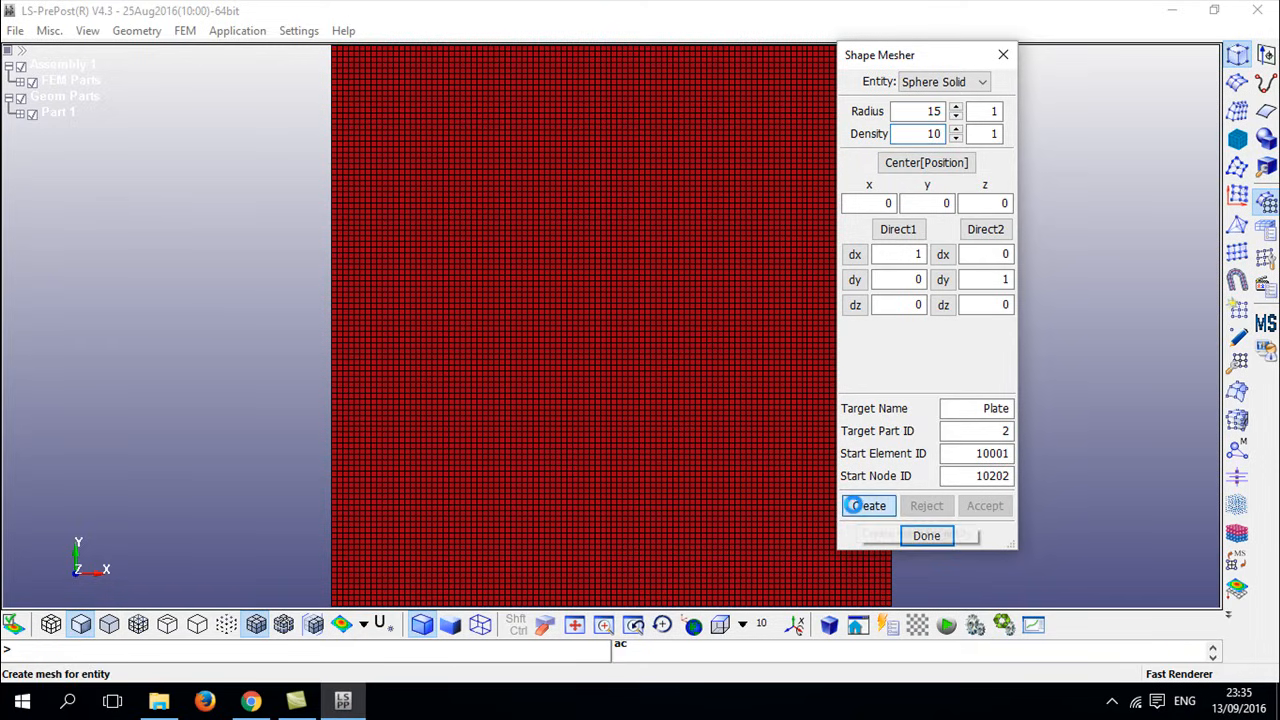
left_click_drag(615, 355, 605, 325)
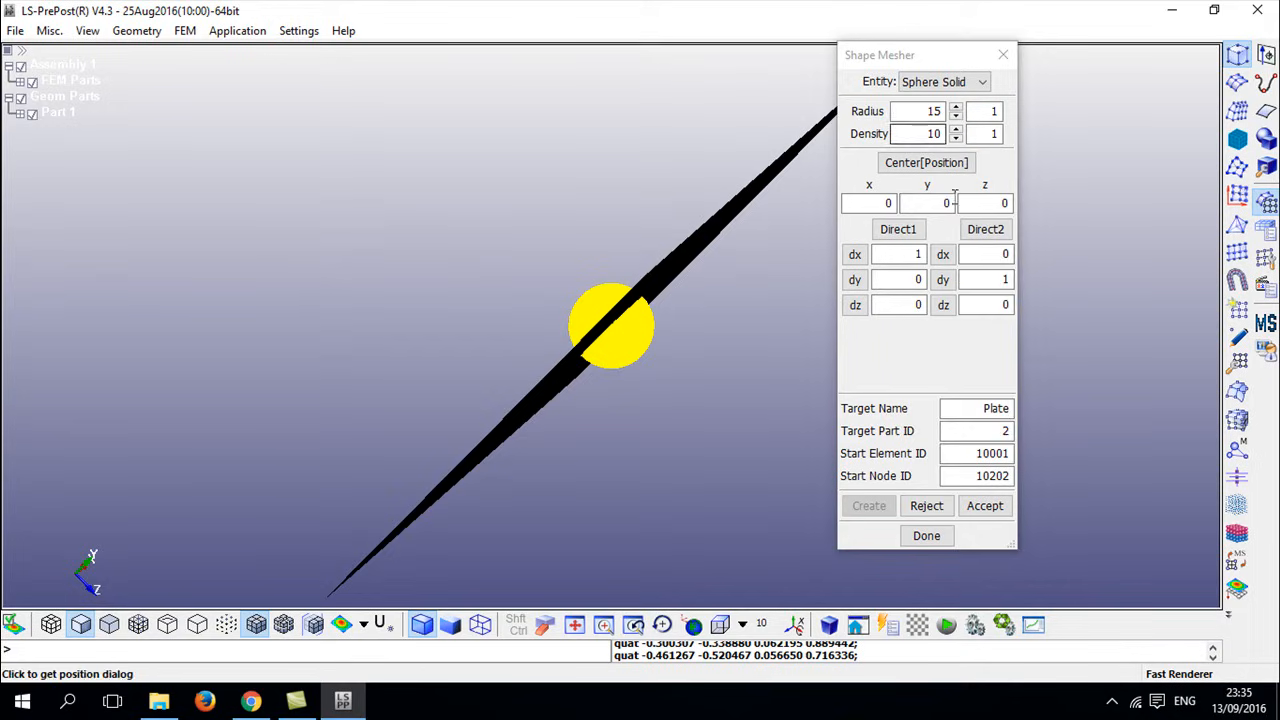
left_click(927, 506)
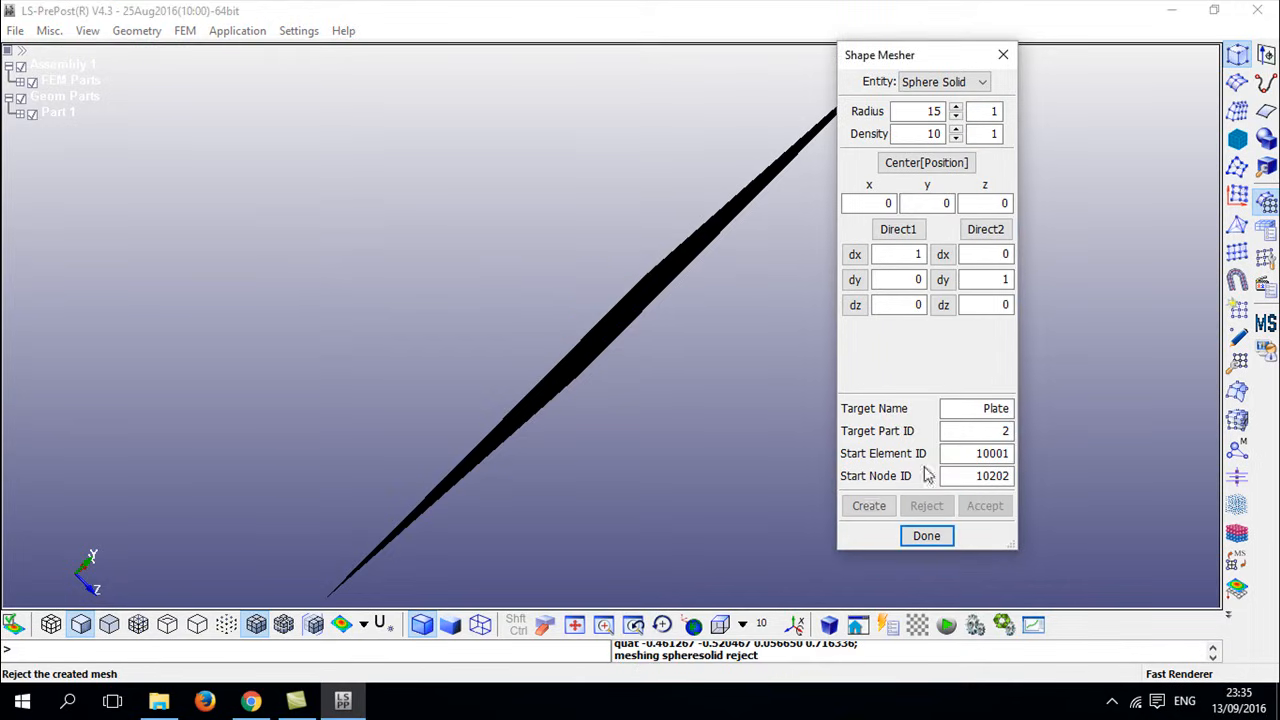
- Set the sphere center's z coordinate to 20 and name the target part Ball
left_click(982, 204)
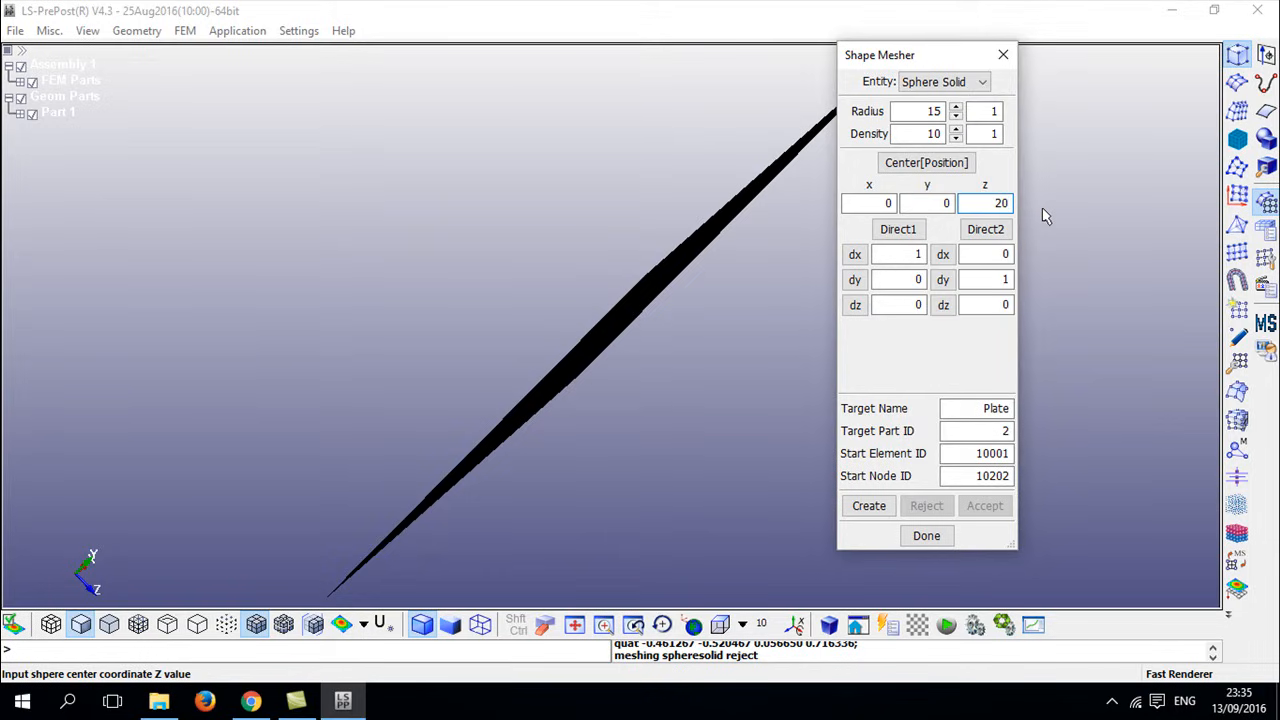
key("Tab")
key("Tab")
key("Tab")
key("Tab")
key("Tab")
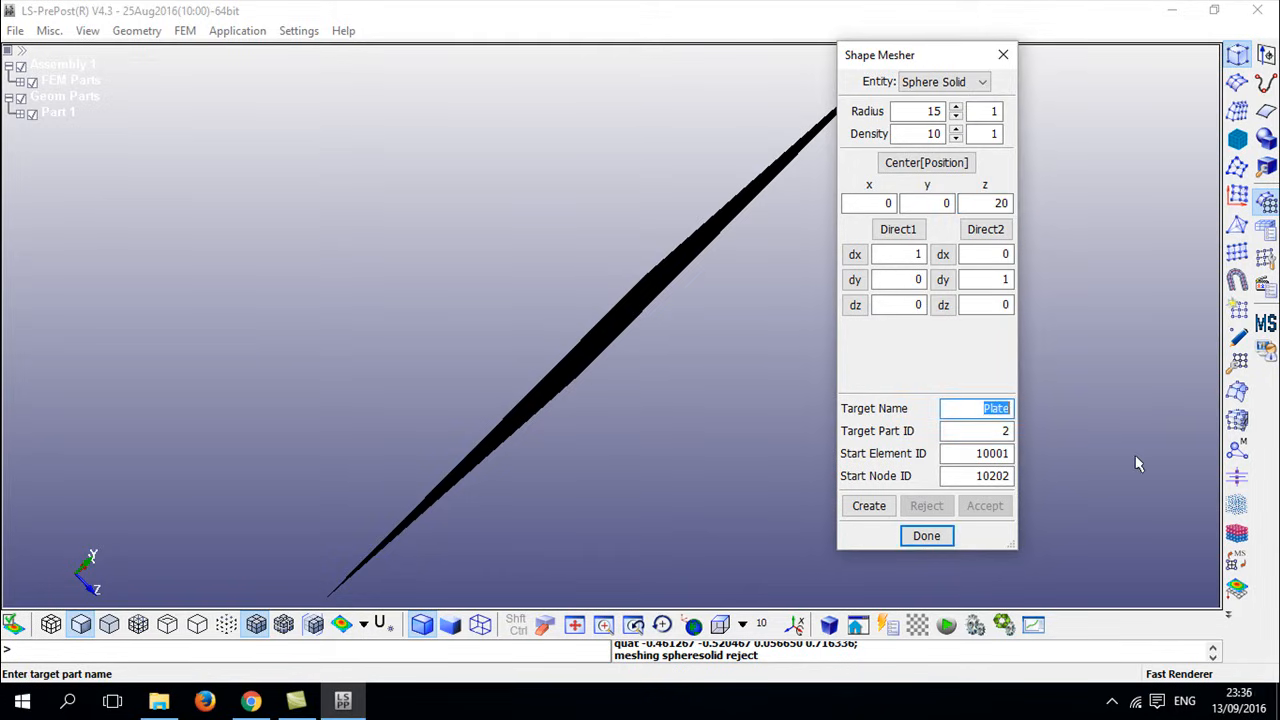
type("Ball")
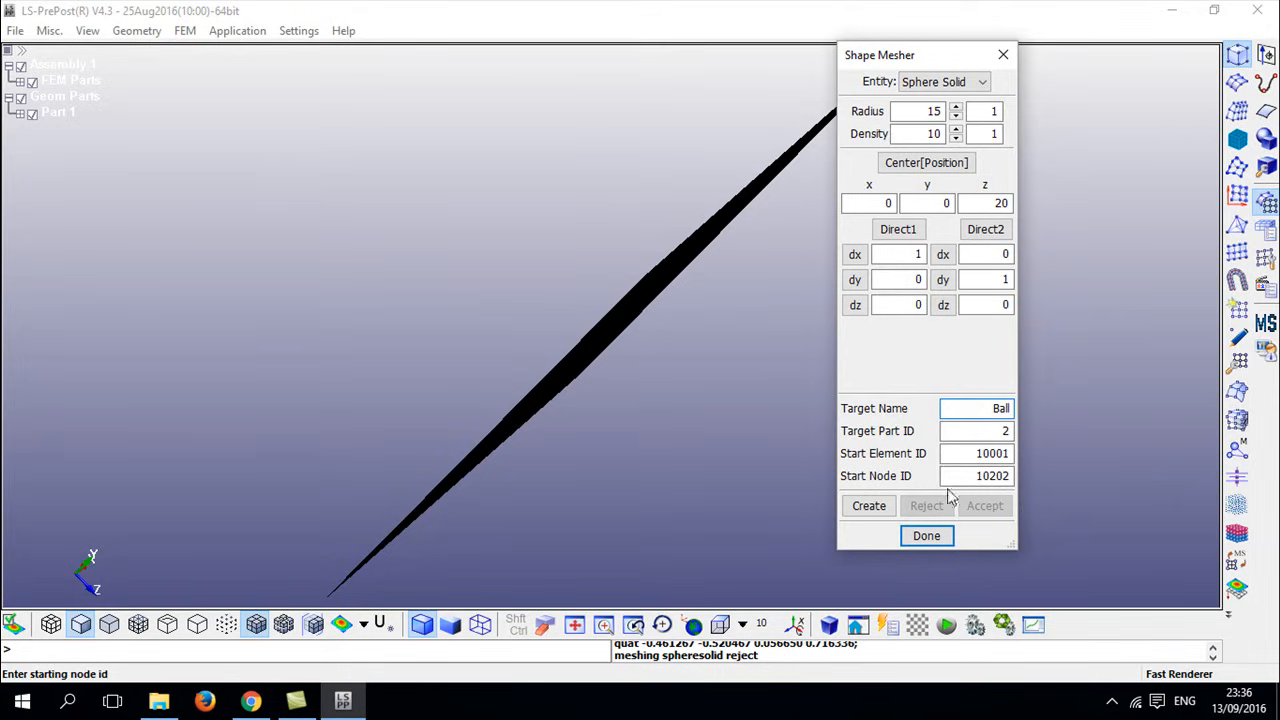
- Create the Ball sphere mesh, check its position above the plate, accept it and close the mesher
left_click(875, 508)
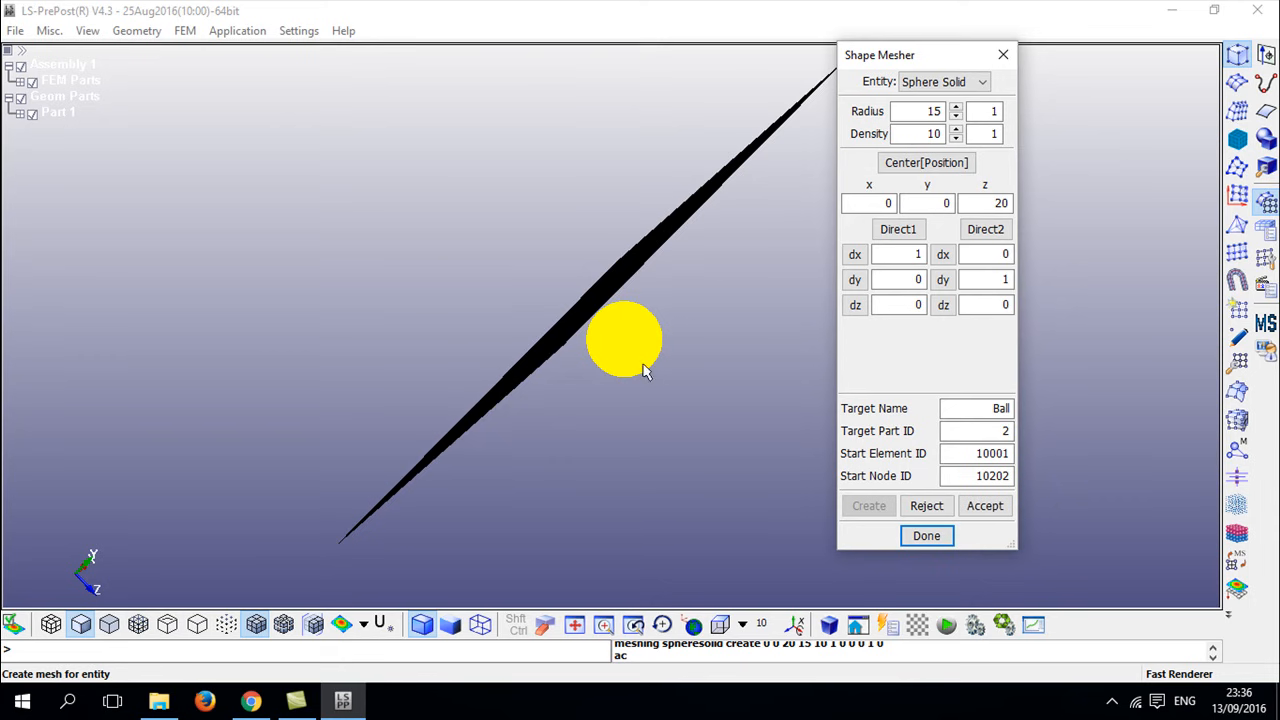
left_click_drag(689, 329, 520, 111)
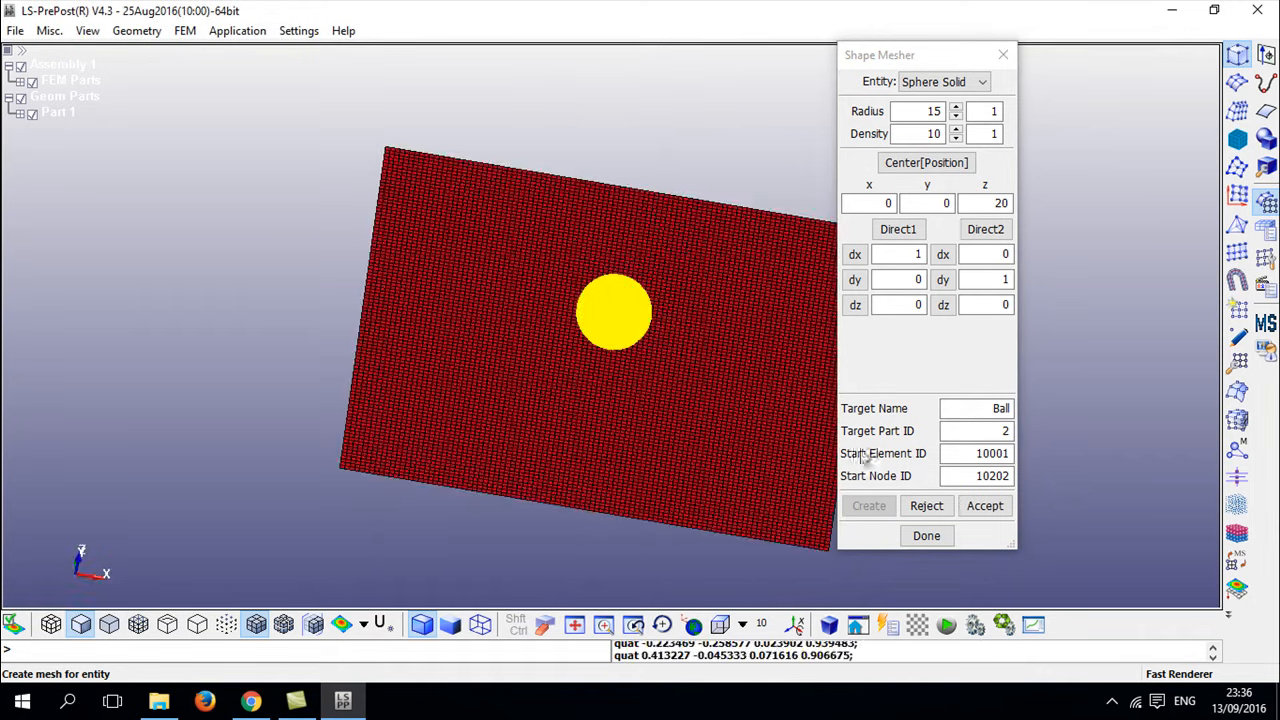
left_click(992, 511)
left_click_drag(600, 210, 582, 396)
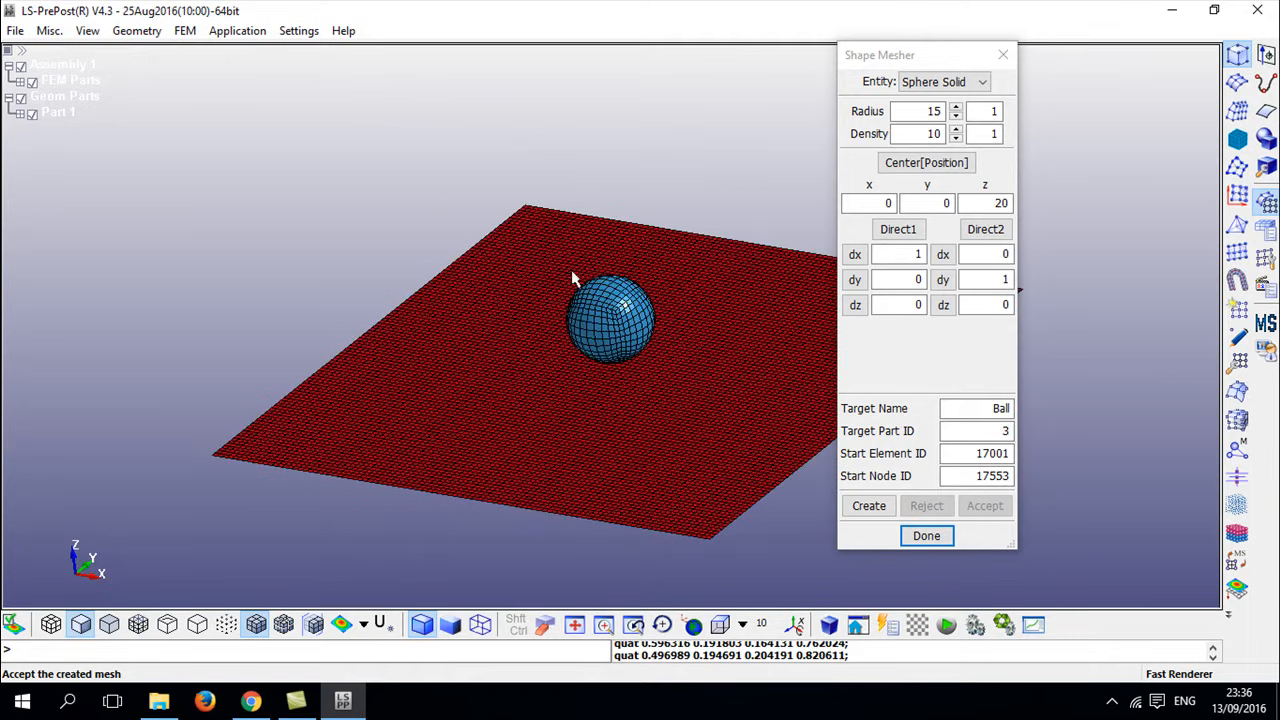
left_click(1003, 54)
- Open the Keyword Manager and list all available keywords instead of only those in the model
left_click(1266, 230)
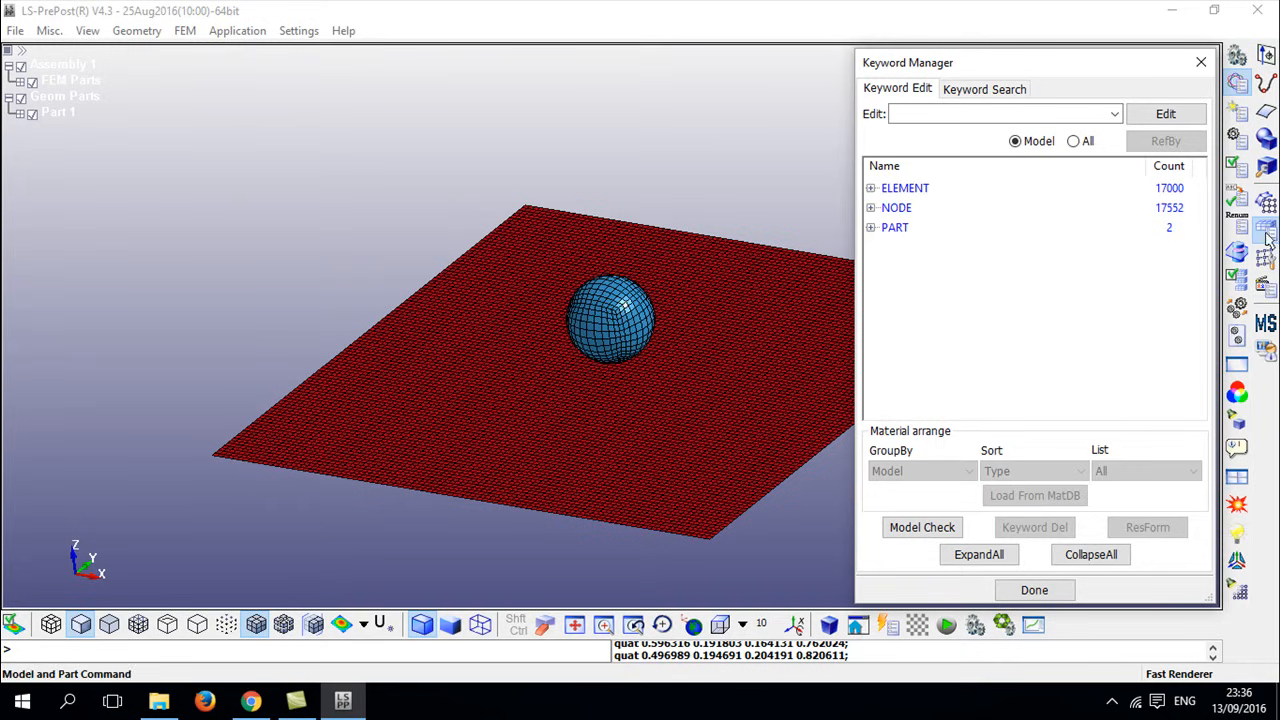
left_click(185, 30)
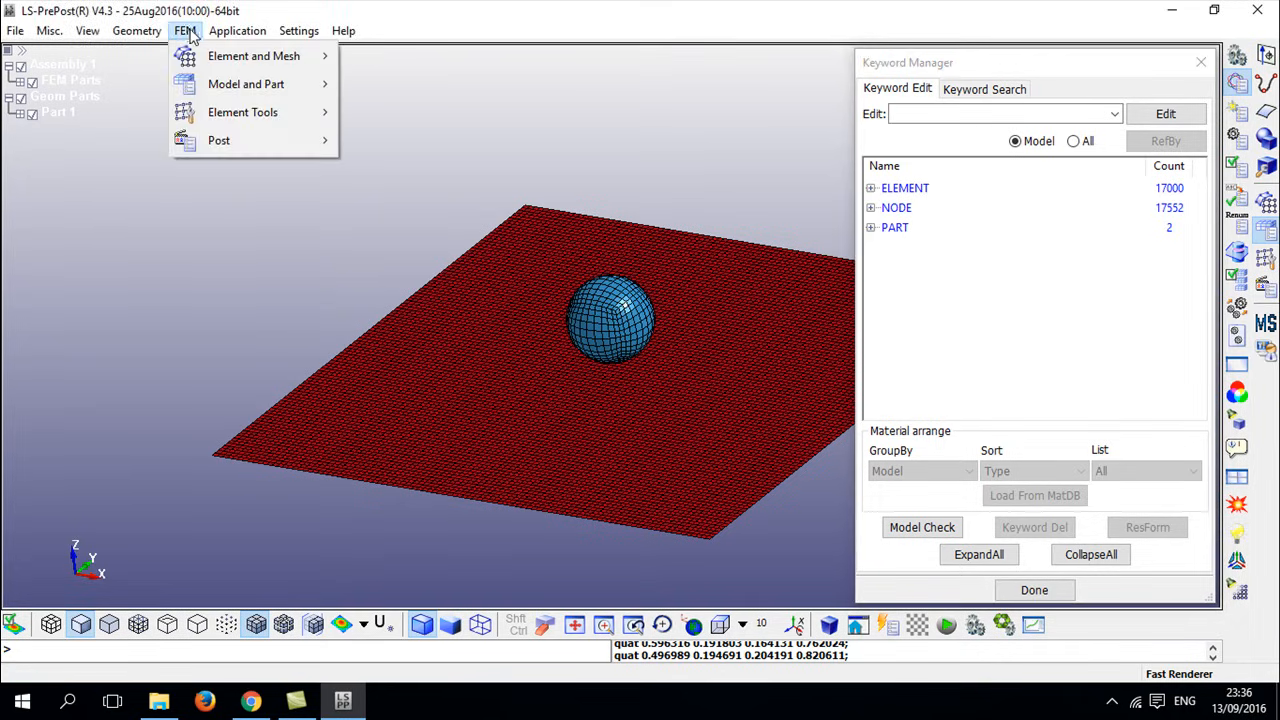
mouse_move(205, 67)
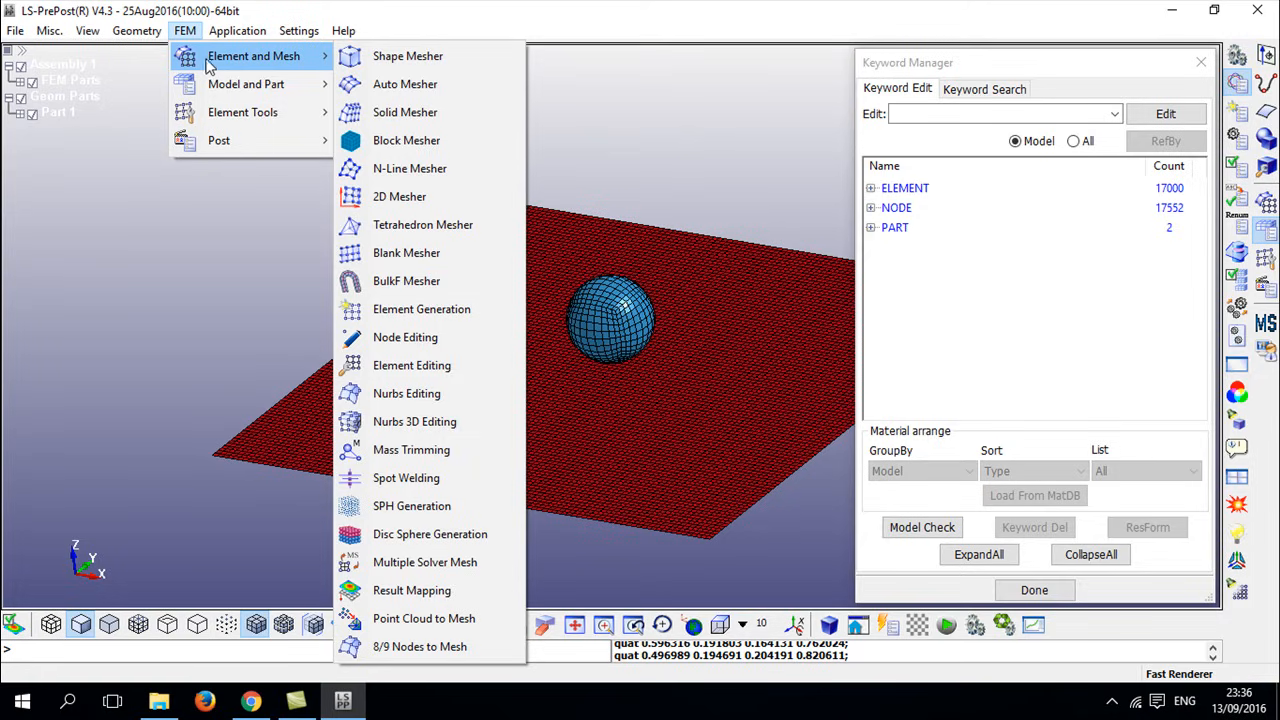
mouse_move(216, 92)
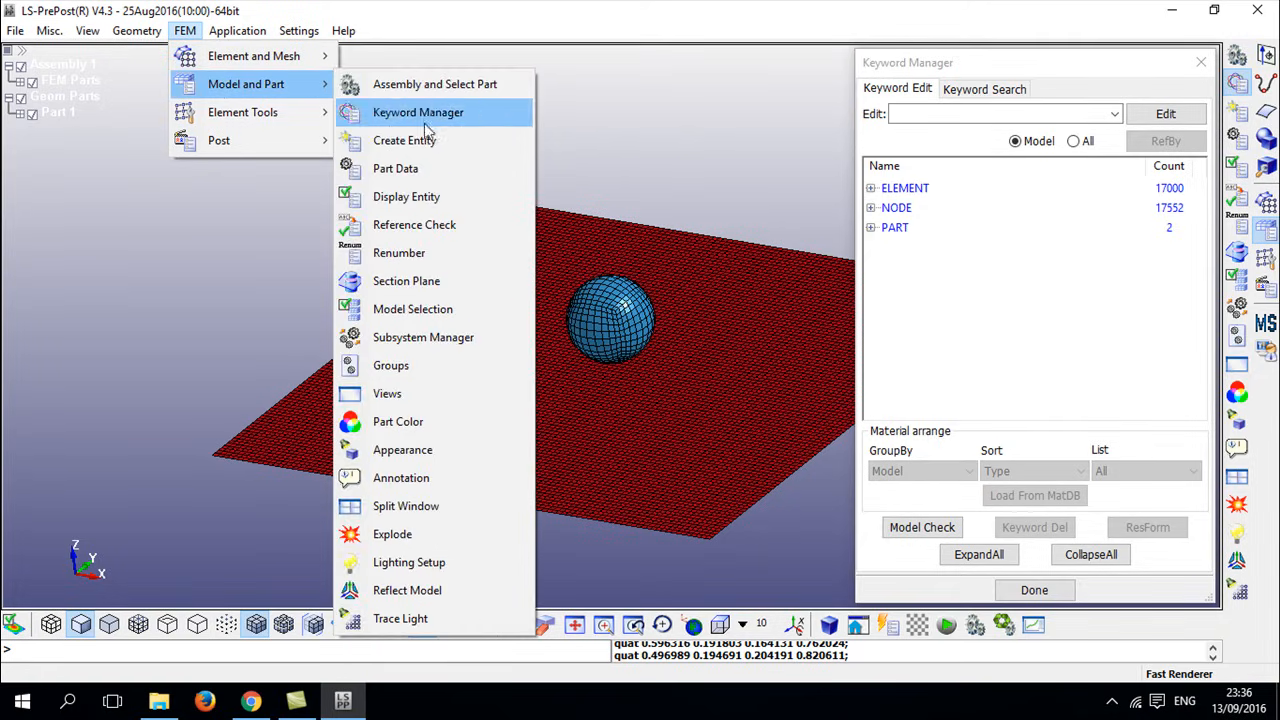
left_click(1268, 235)
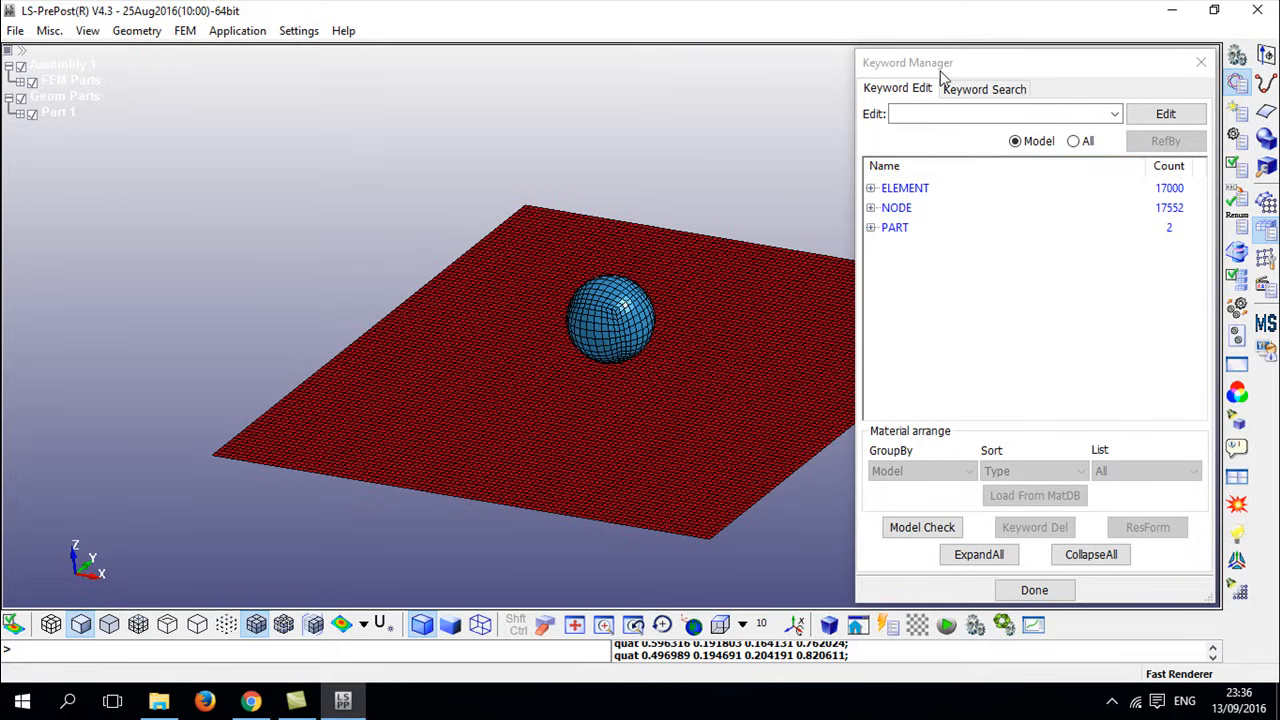
left_click(1080, 142)
- Find the MAT keyword group and expand it to show the material models
scroll(958, 250, "down", 7)
scroll(959, 250, "up", 15)
scroll(925, 277, "down", 8)
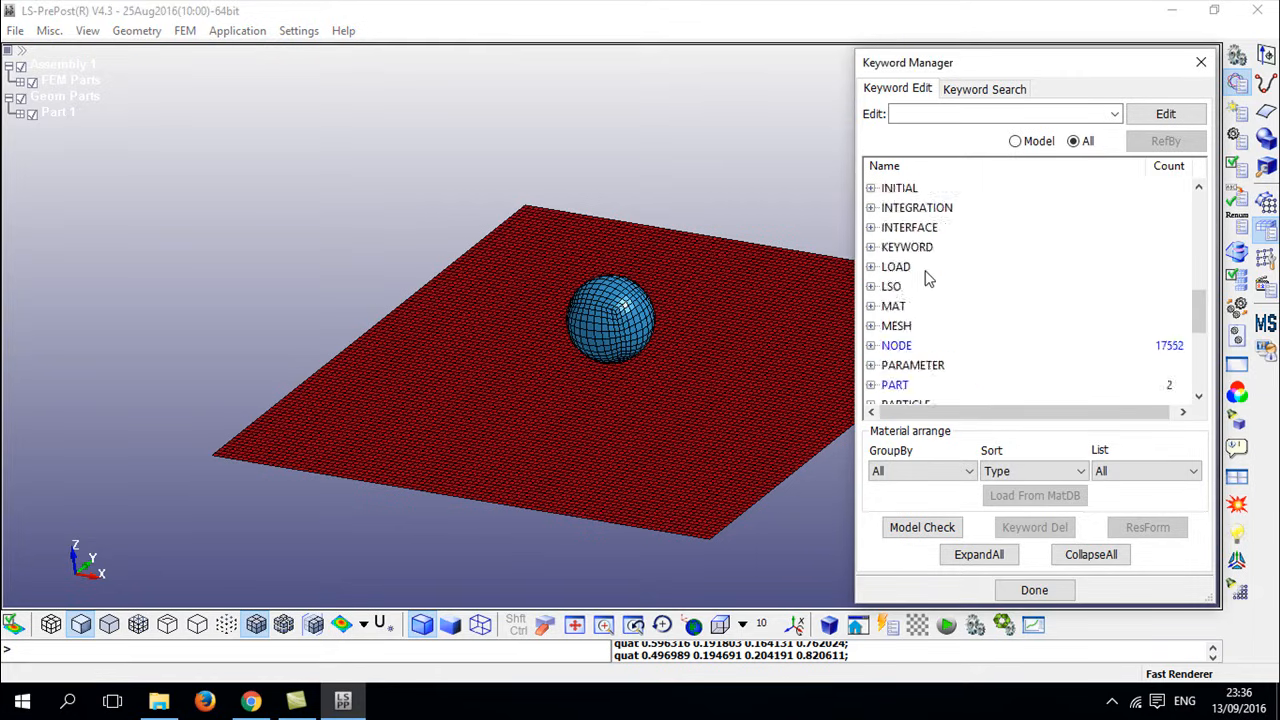
left_click(872, 308)
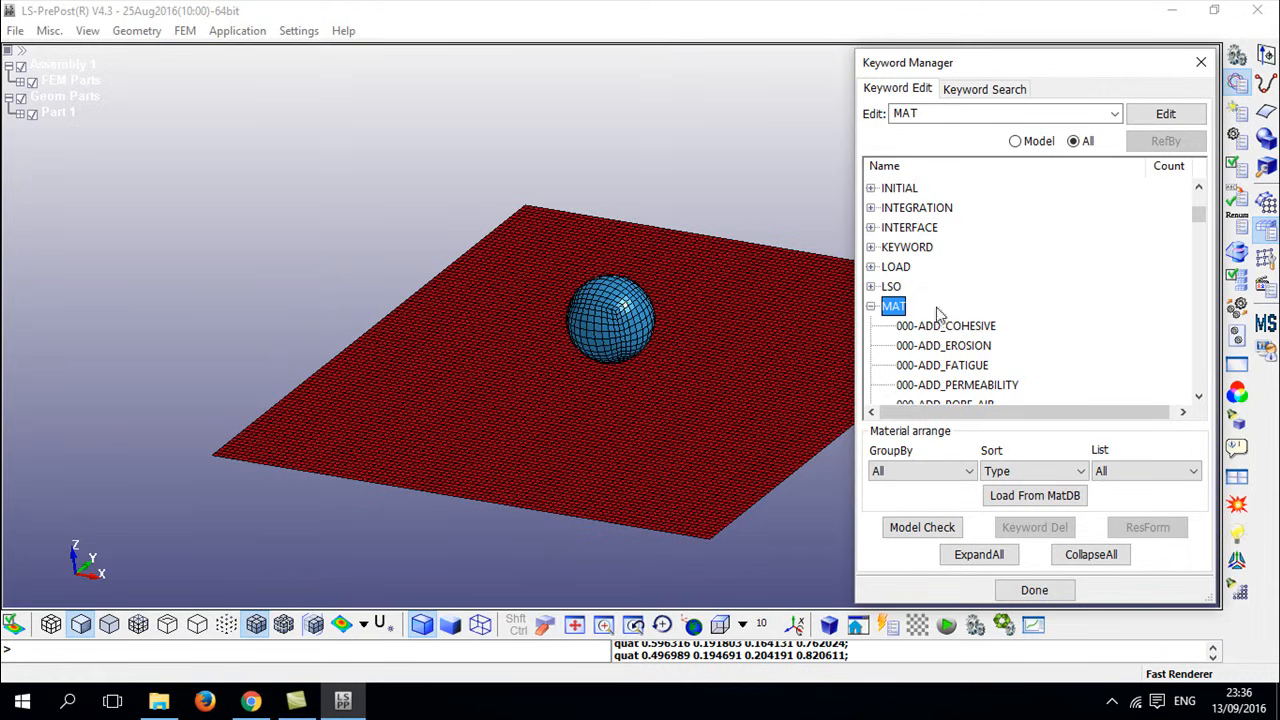
- Browse the material models and open the input form for 018-POWER_LAW_PLASTICITY
left_click(1003, 346)
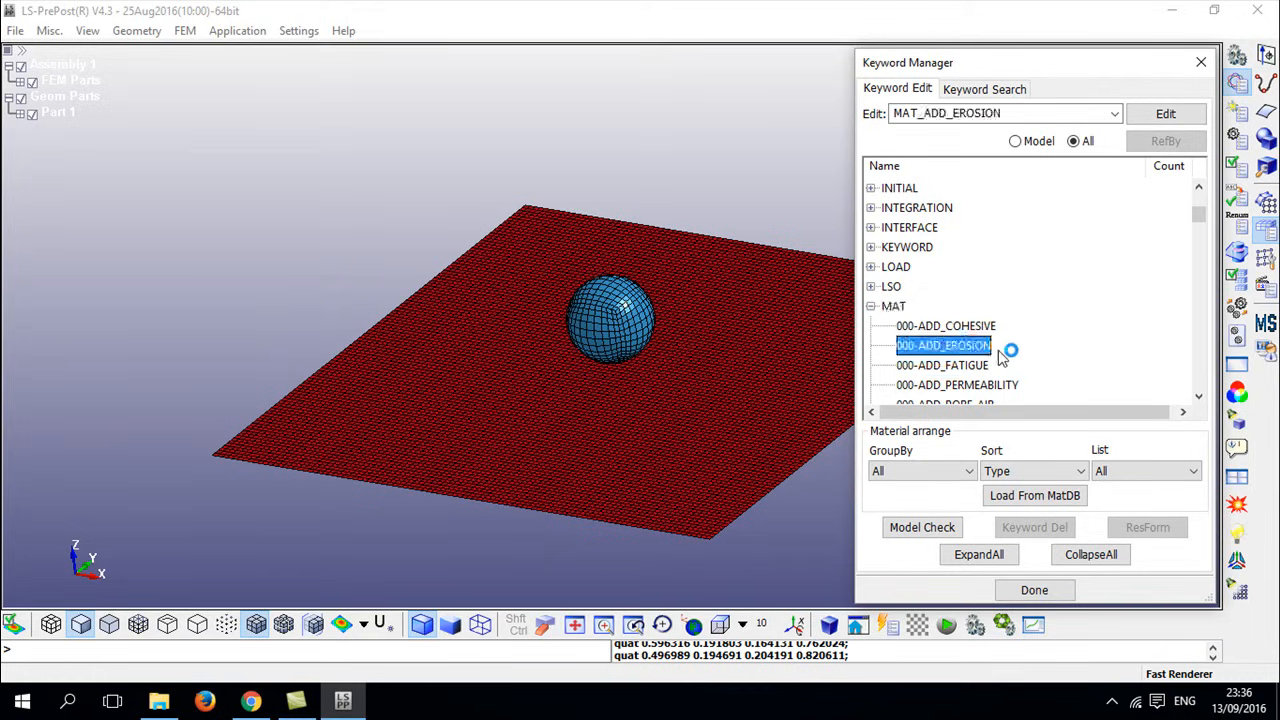
scroll(957, 352, "down", 4)
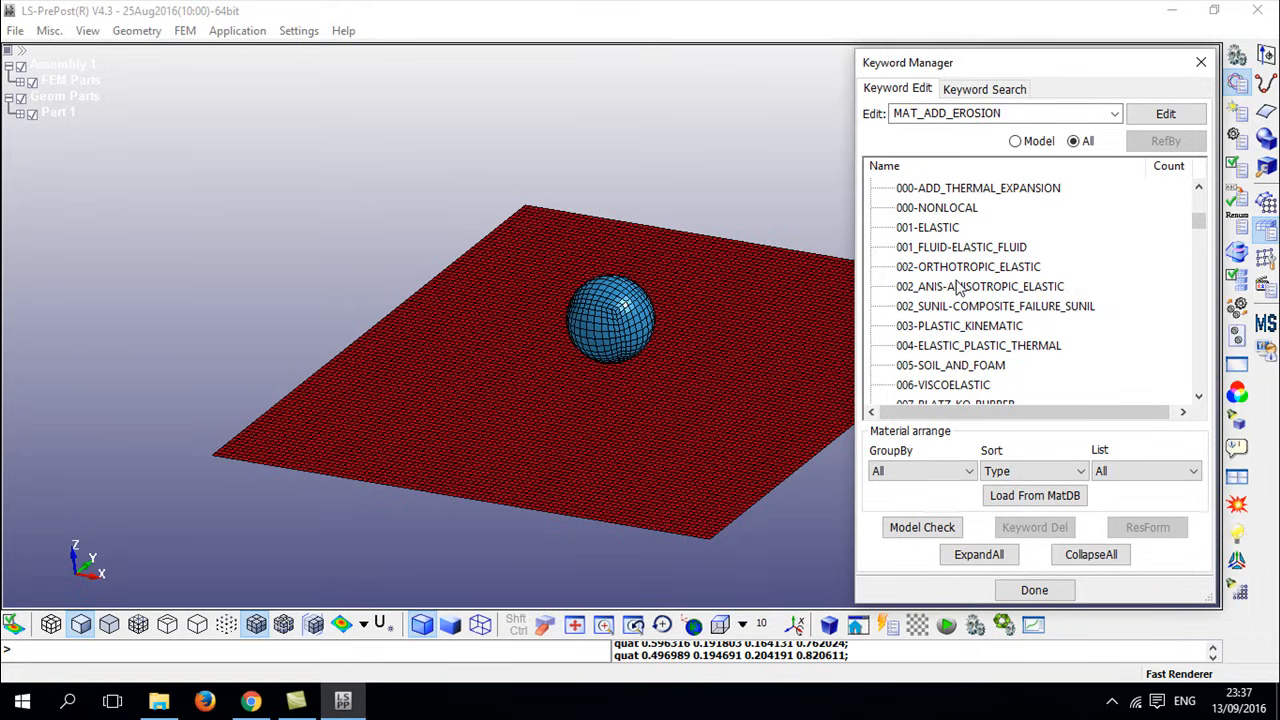
scroll(958, 288, "down", 2)
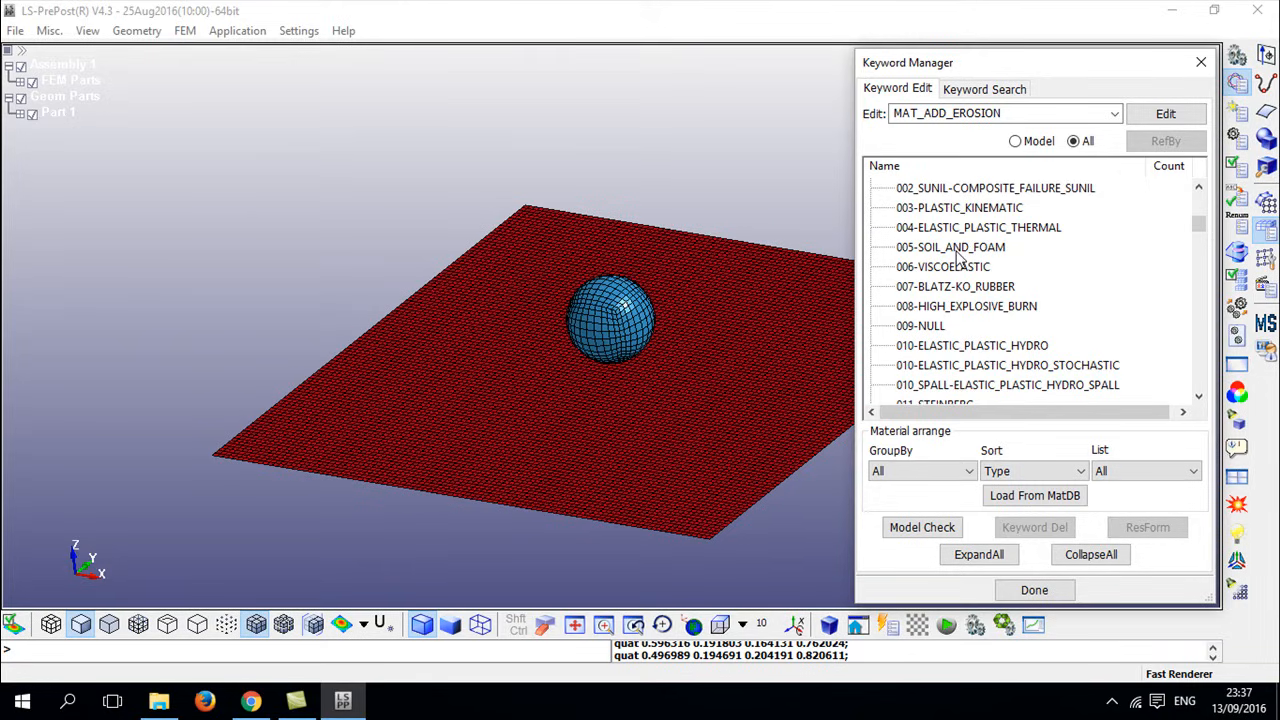
left_click(958, 326)
scroll(957, 328, "down", 2)
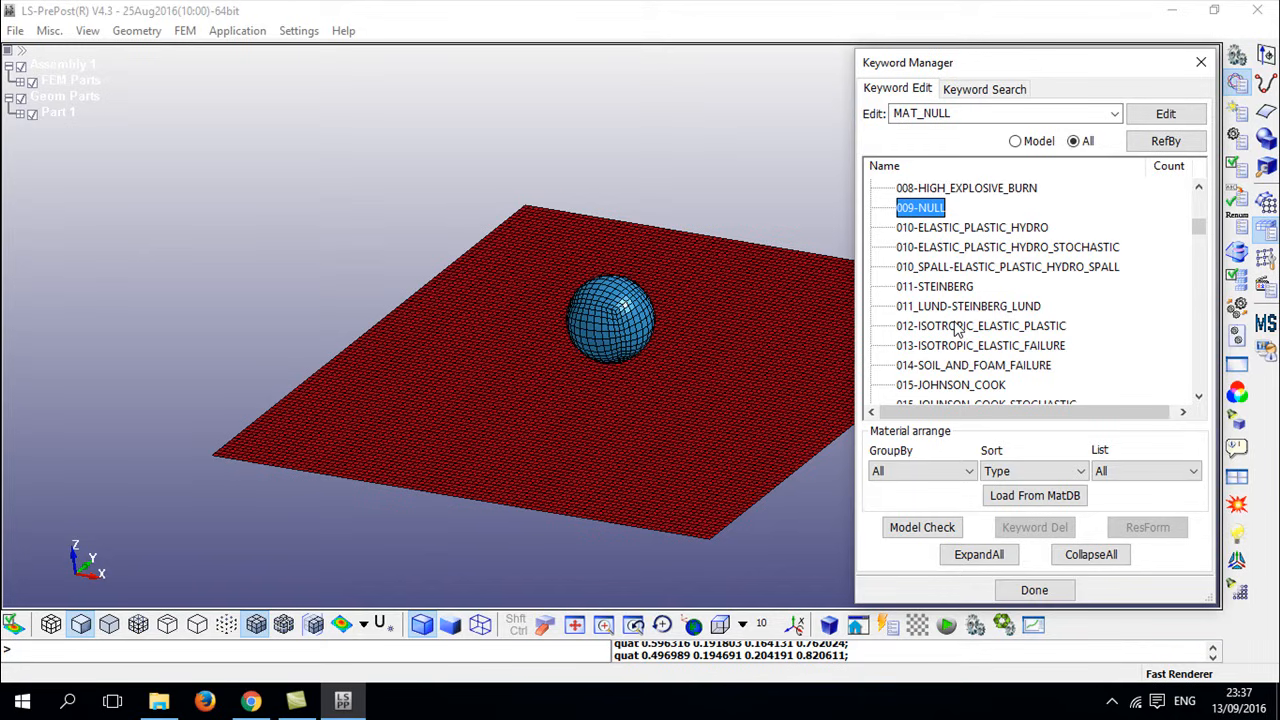
scroll(958, 335, "down", 3)
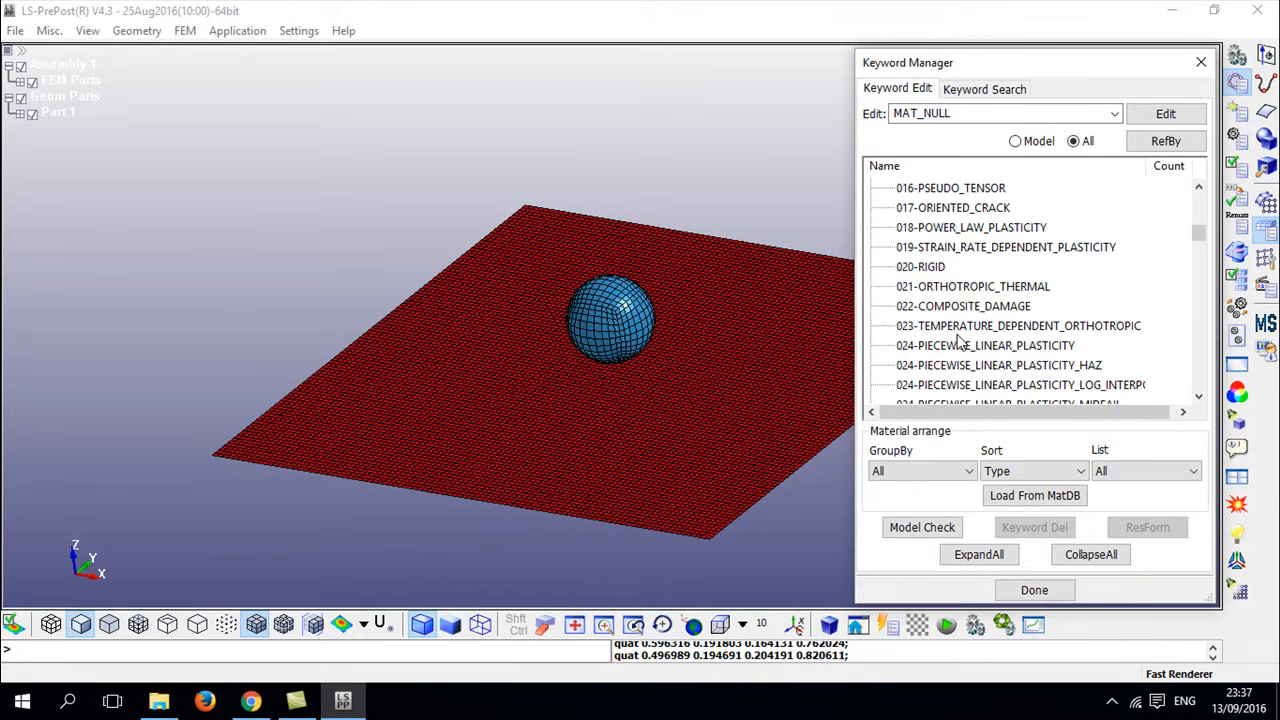
left_click(938, 229)
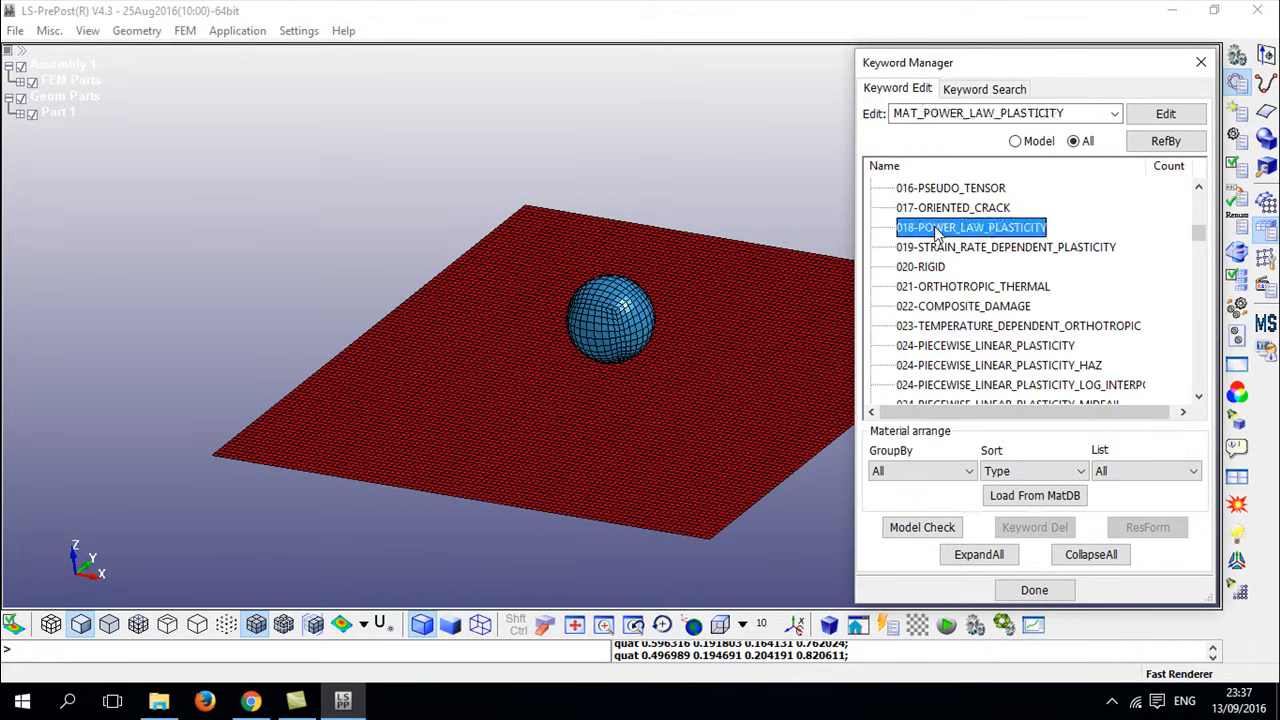
double_click(938, 229)
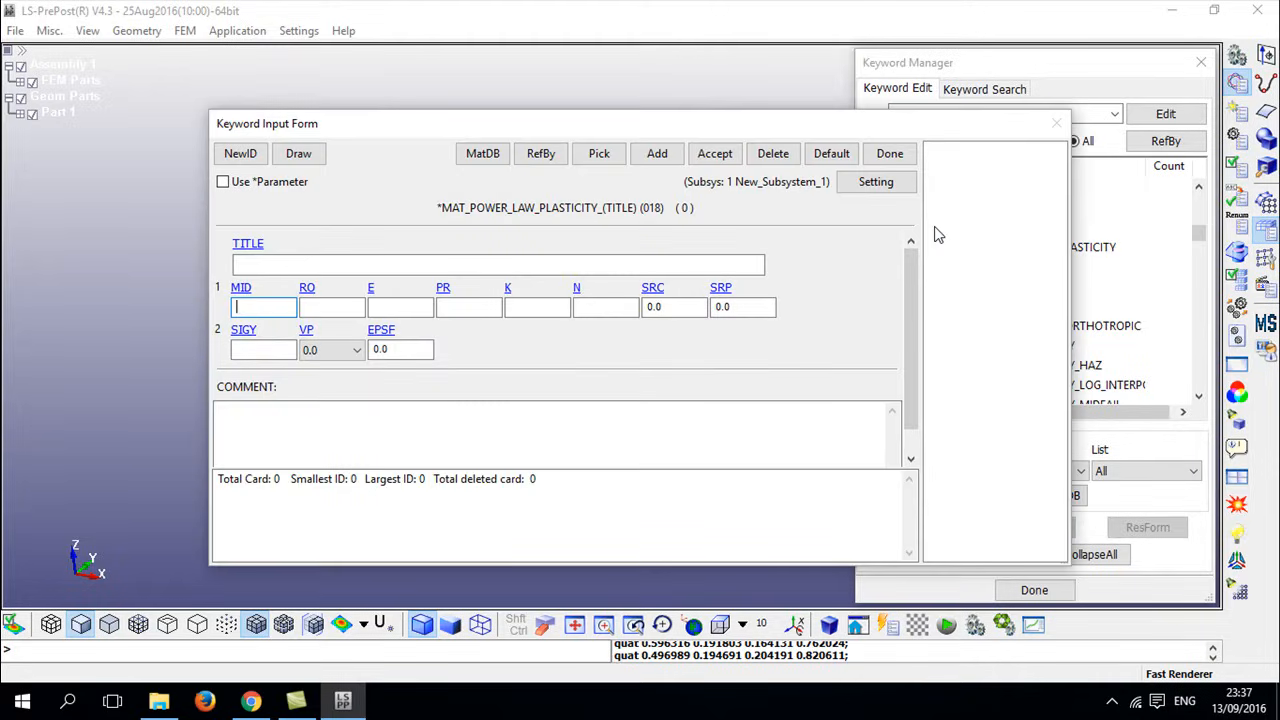
- Add a power law plasticity material entry titled Aluminum with mass density RO 2.685e-6
left_click(657, 155)
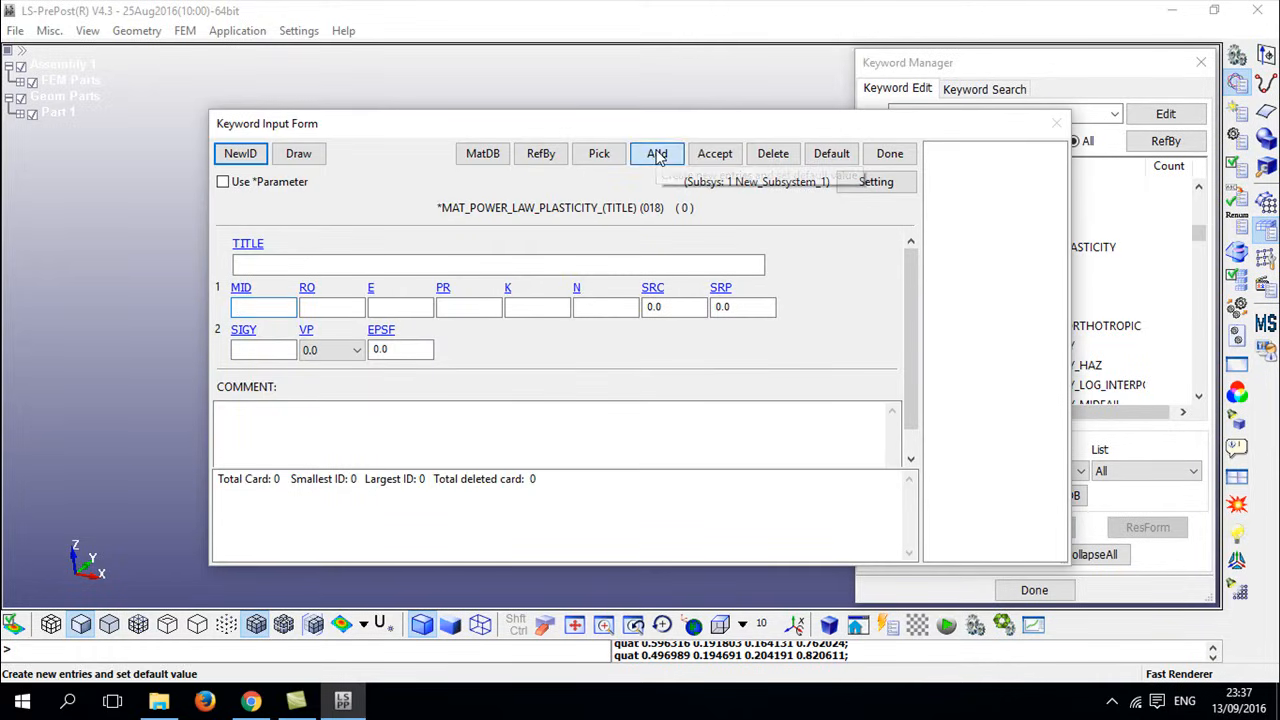
left_click(657, 155)
left_click(391, 258)
type("A")
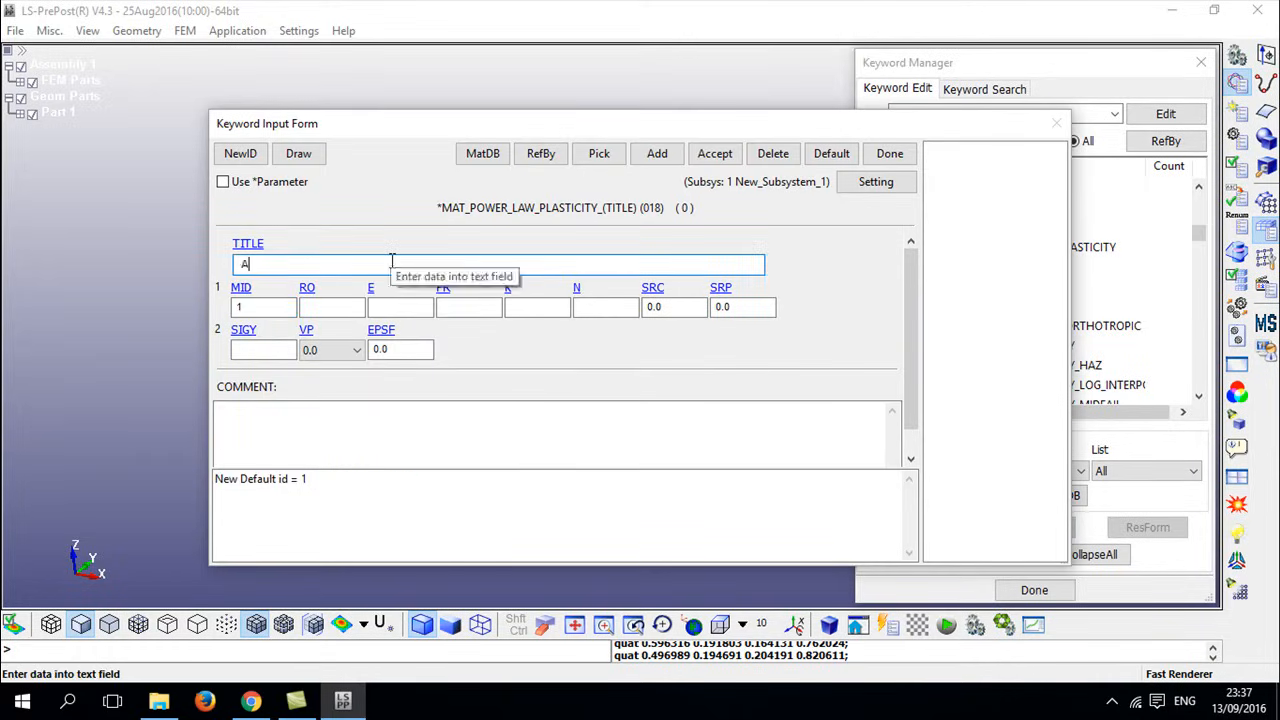
type("luminum")
left_click(339, 310)
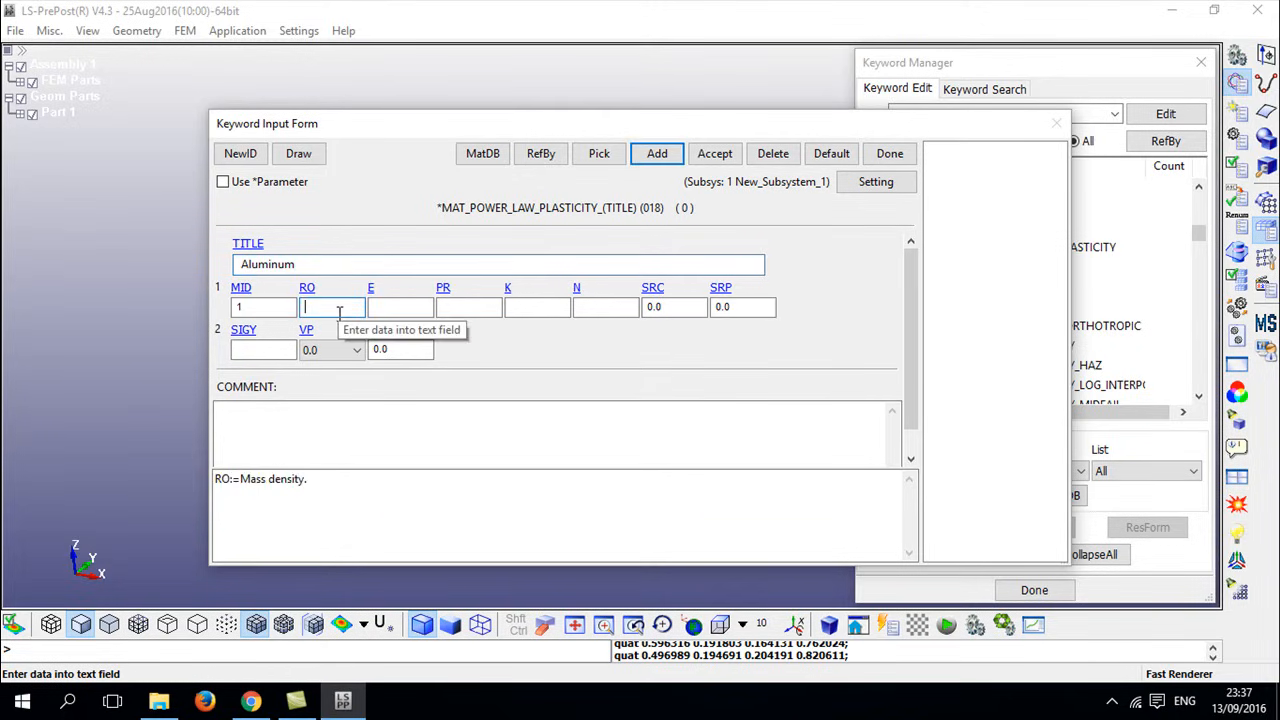
type("7")
key("BackSpace")
type("2.685e-6")
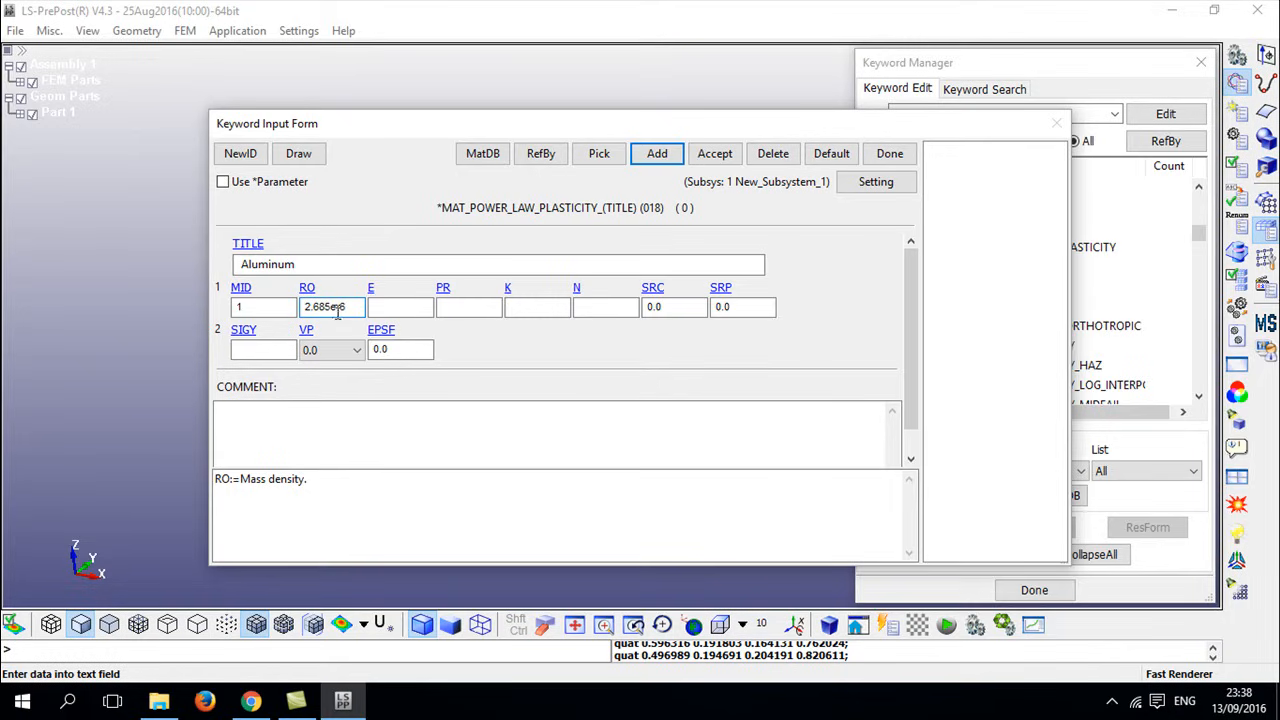
- Set the Aluminum material's Young's modulus E to 68.95 and Poisson's ratio PR to 0.33
left_click(422, 310)
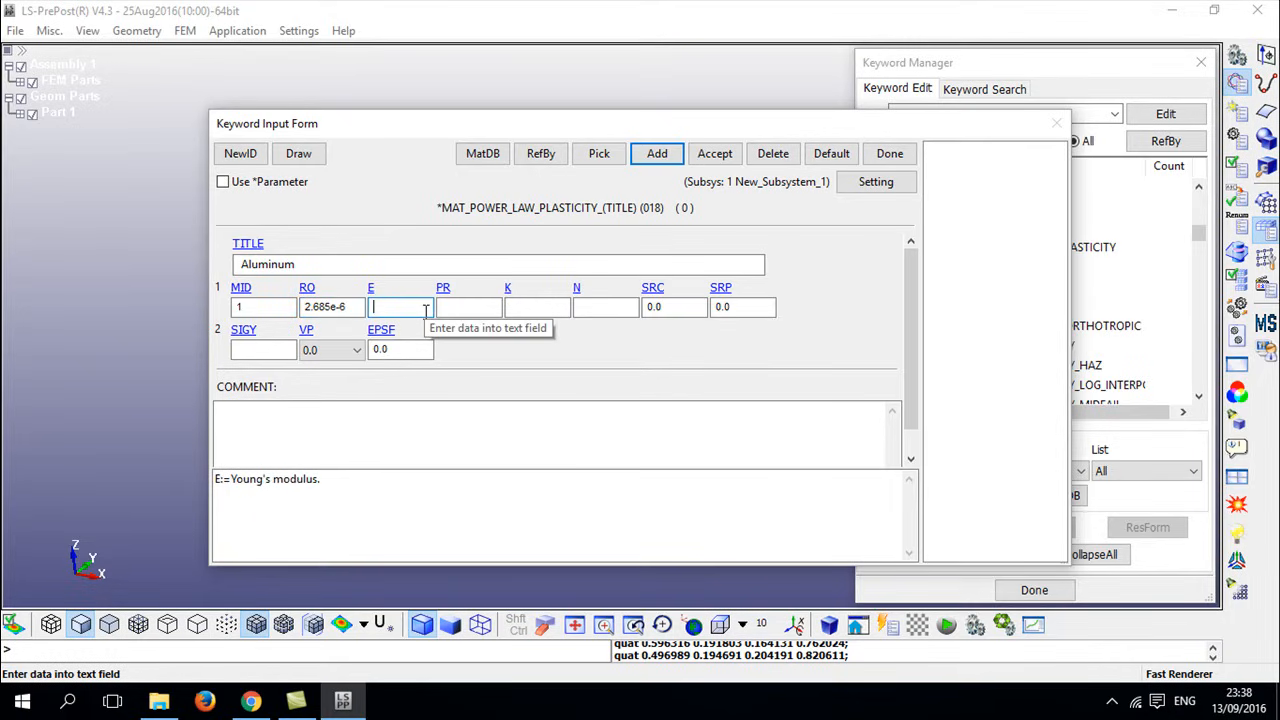
type("9")
key("BackSpace")
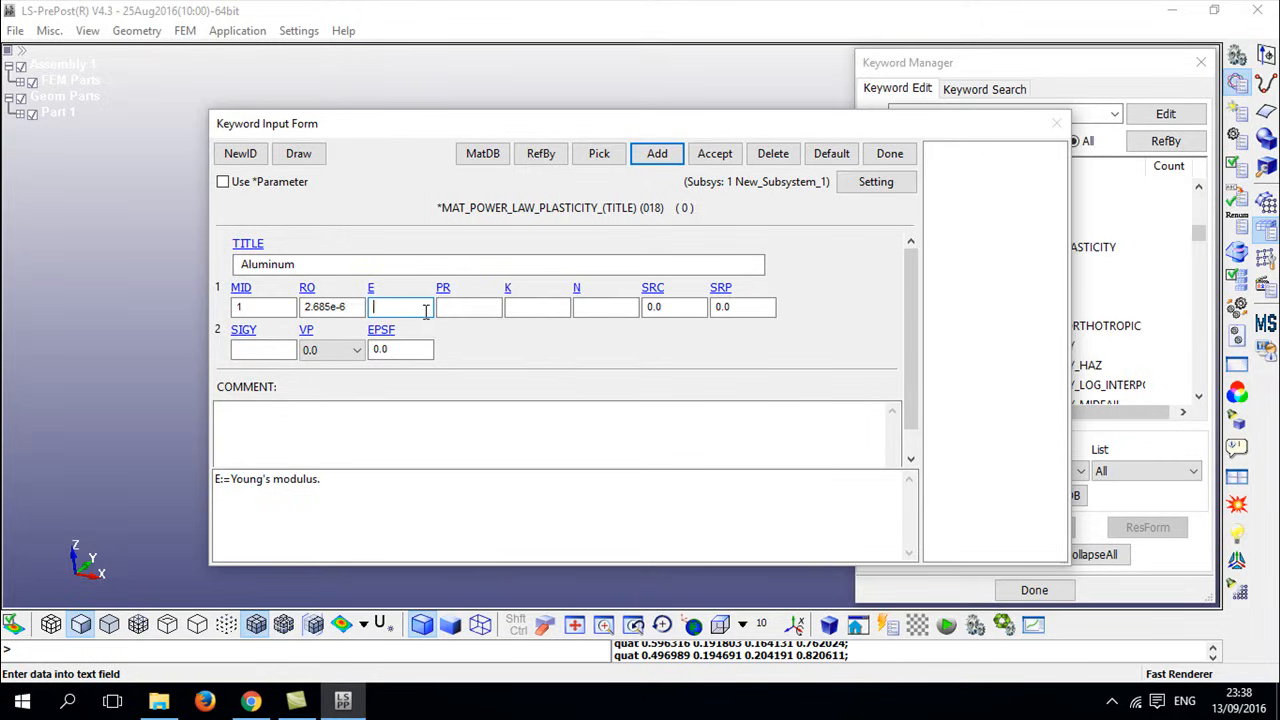
type("68.95")
left_click(459, 306)
type("0.33")
- Set the Aluminum strength coefficient K to 0.0974 and hardening exponent N to 0.33587
left_click(509, 307)
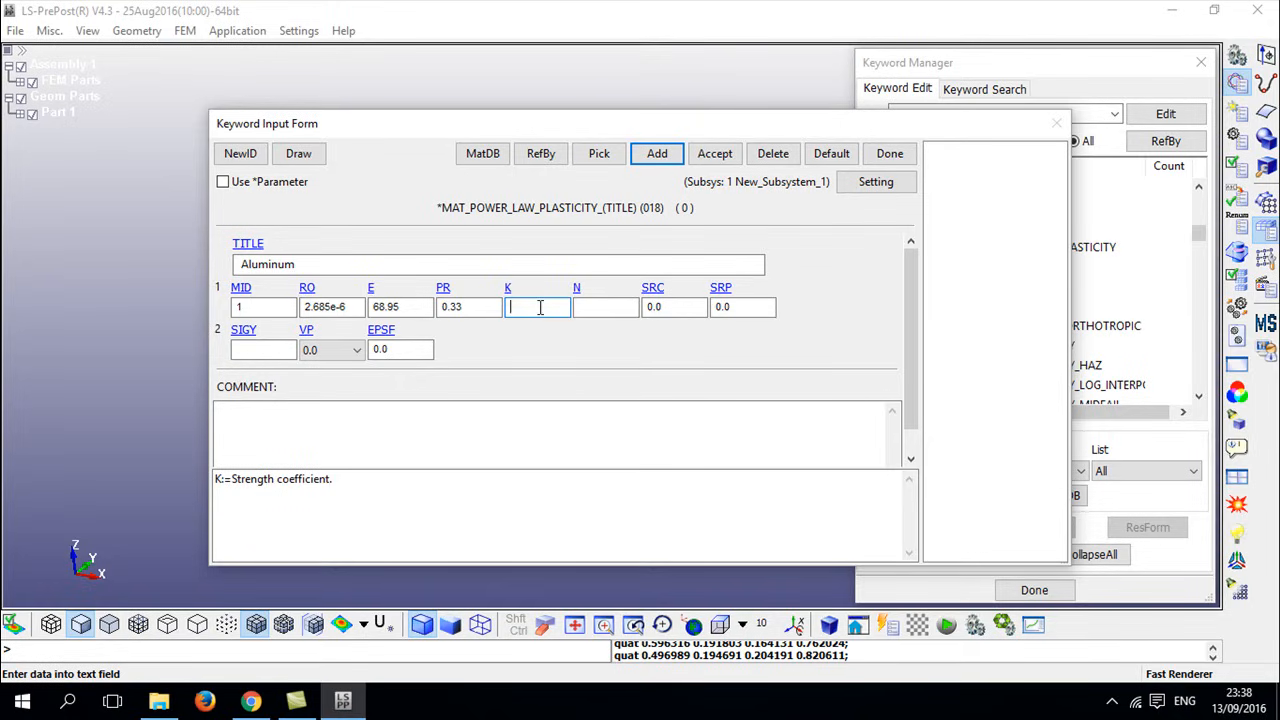
type("0.0974")
left_click(603, 306)
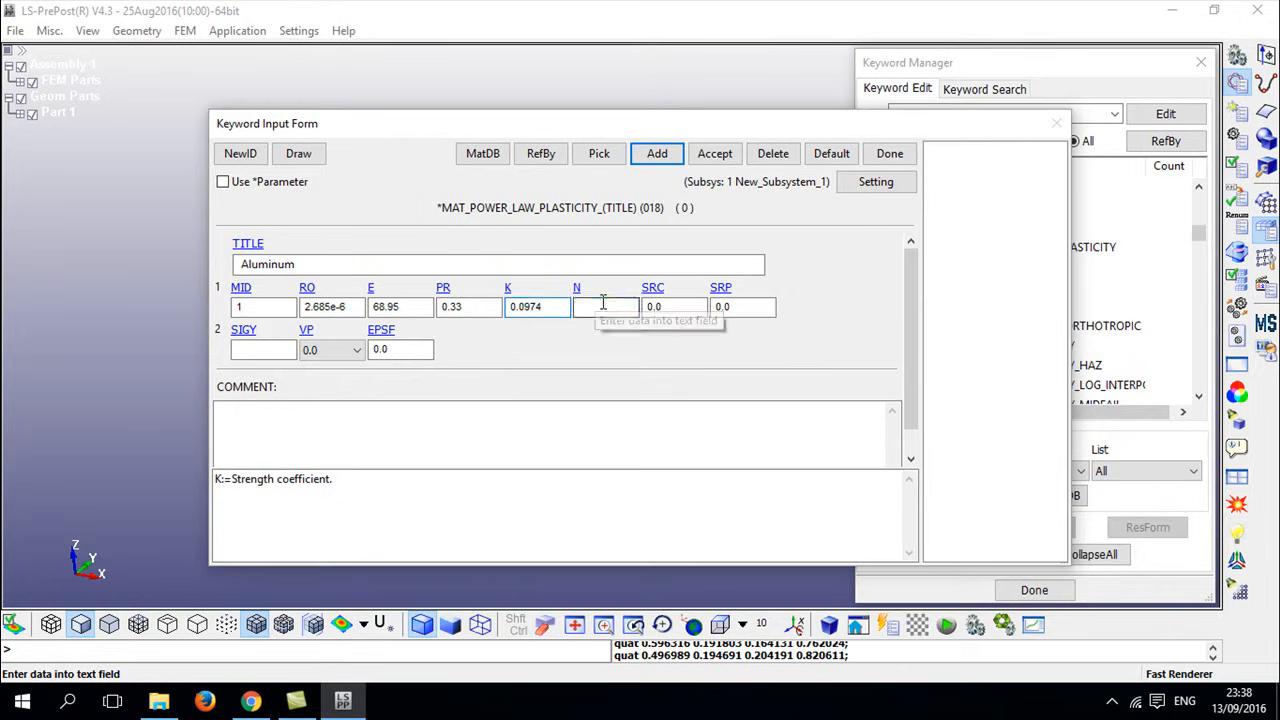
type("0.3")
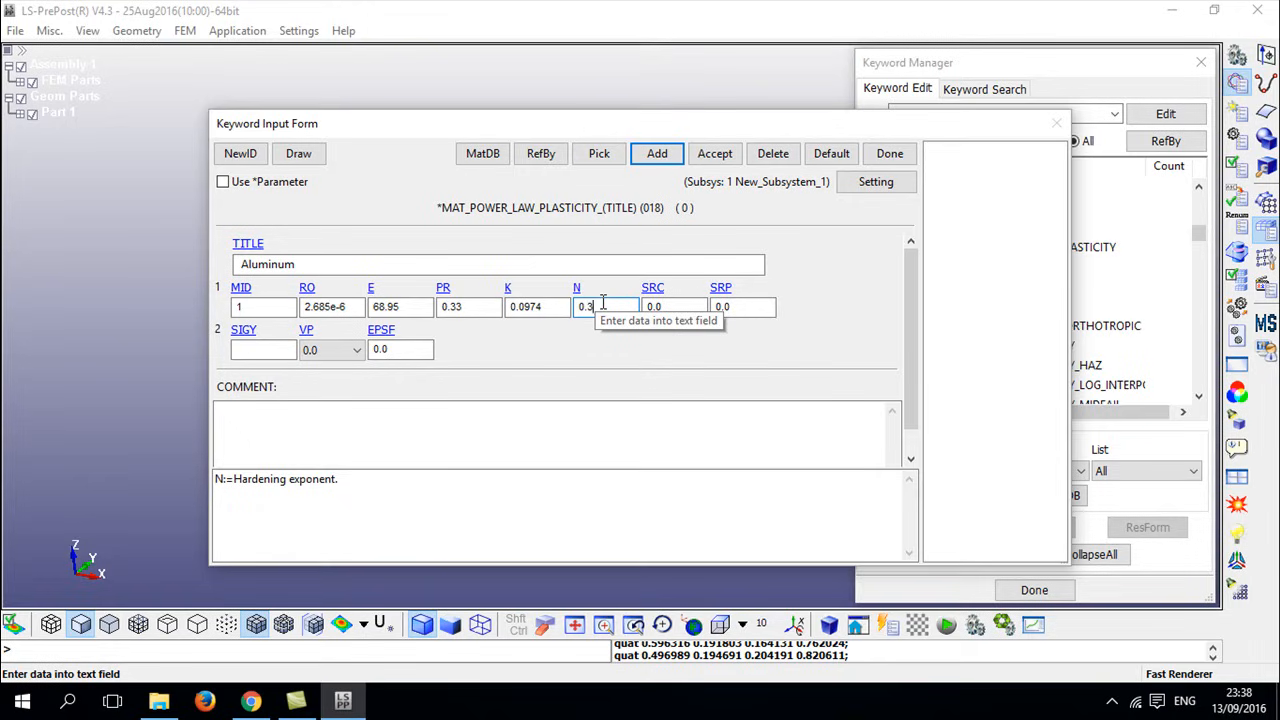
type("3587")
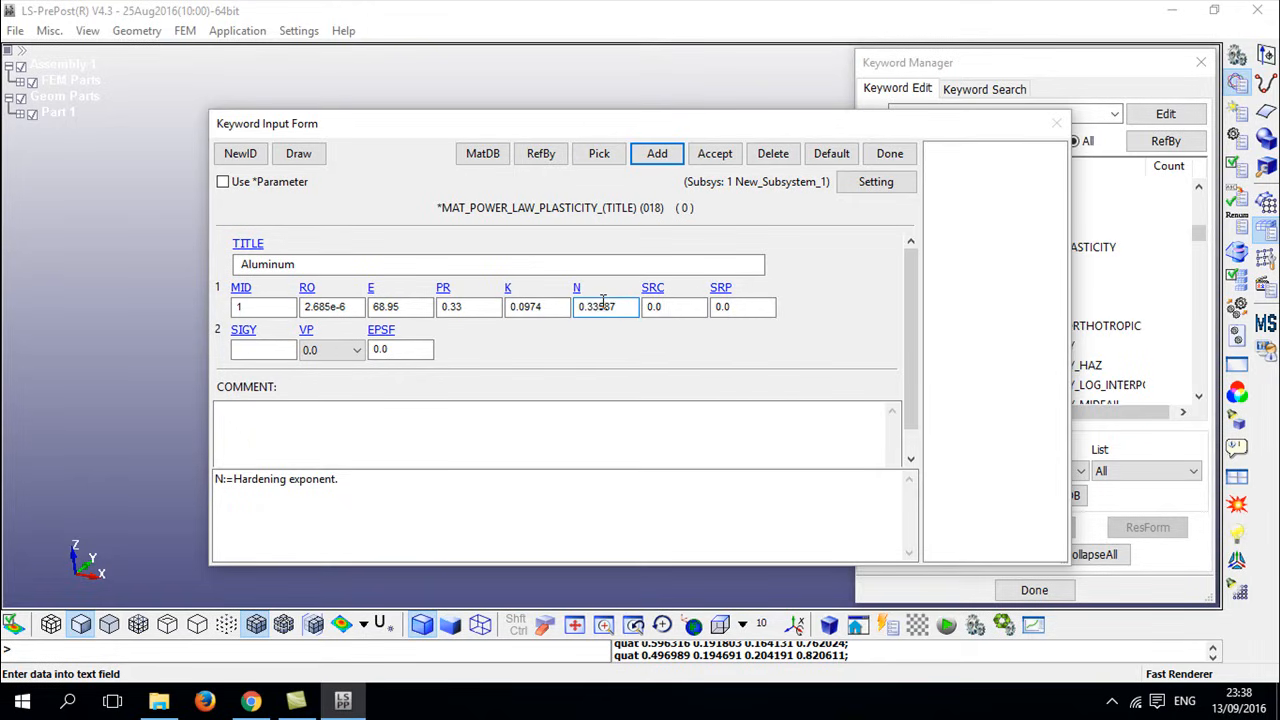
- Set the Aluminum plastic failure strain EPSF to 0.4876, then accept the material and close its form
left_click(405, 349)
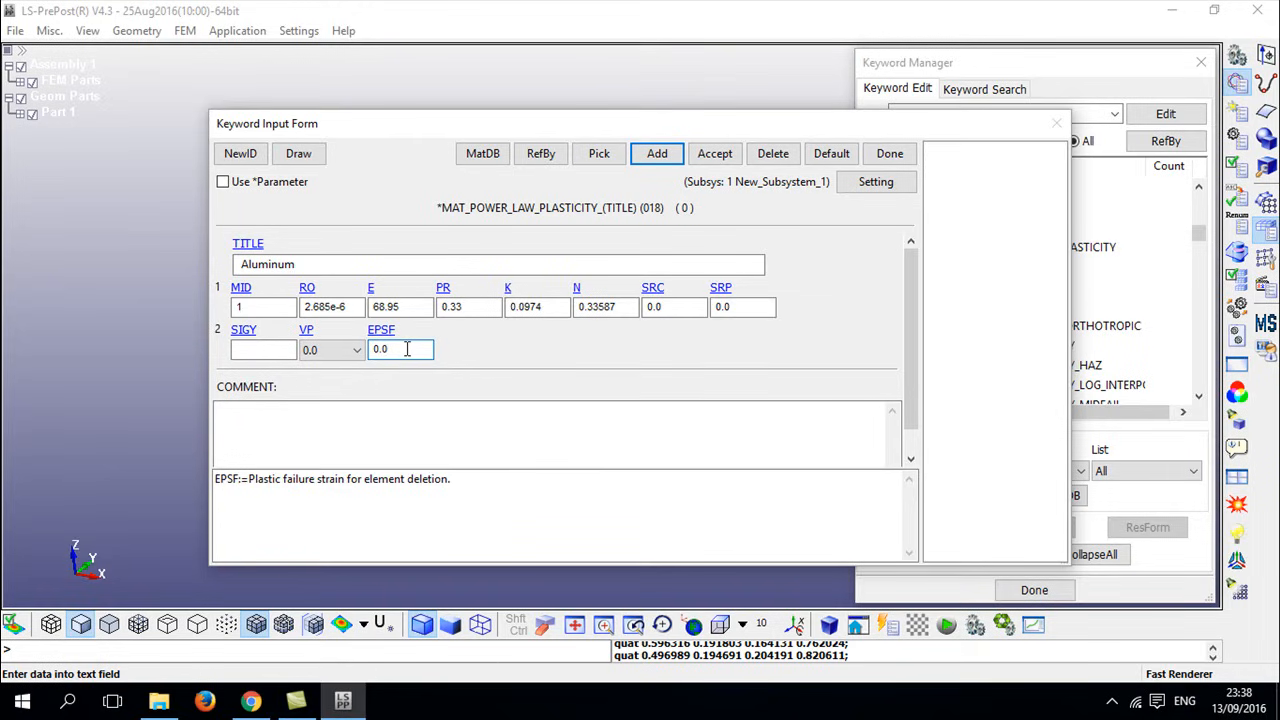
left_click_drag(407, 349, 329, 347)
type("0.4876")
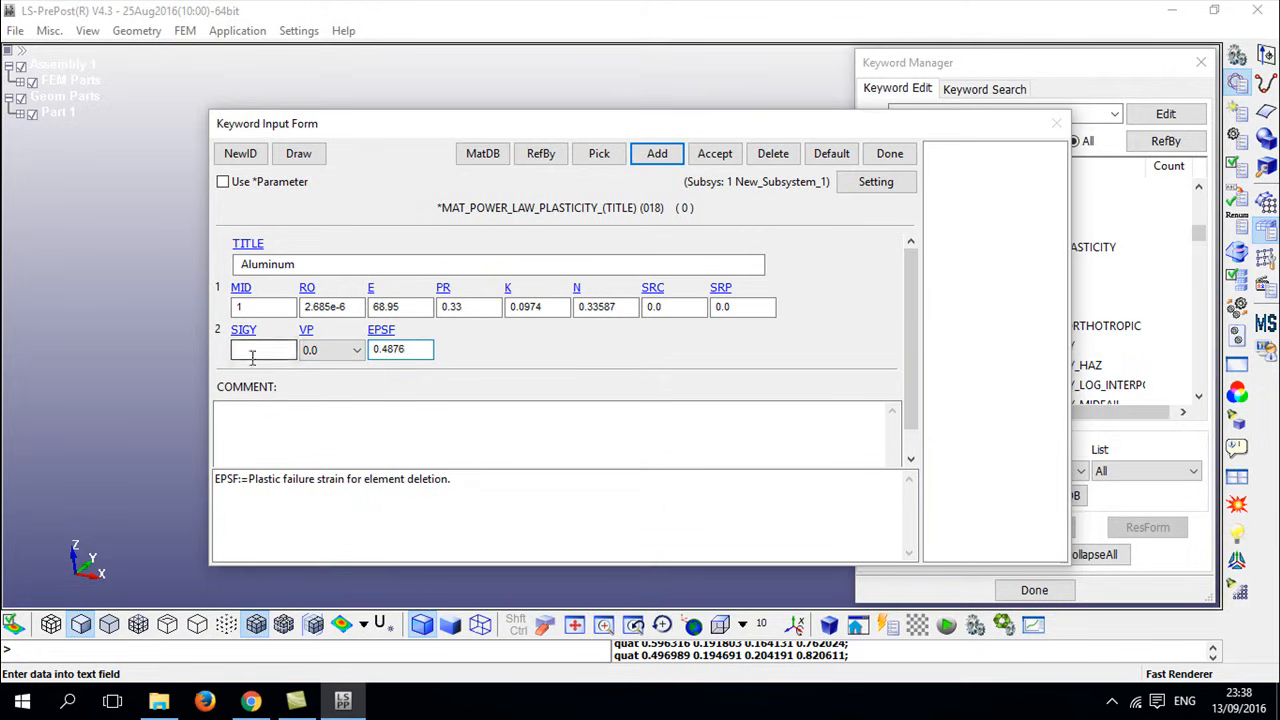
left_click(713, 160)
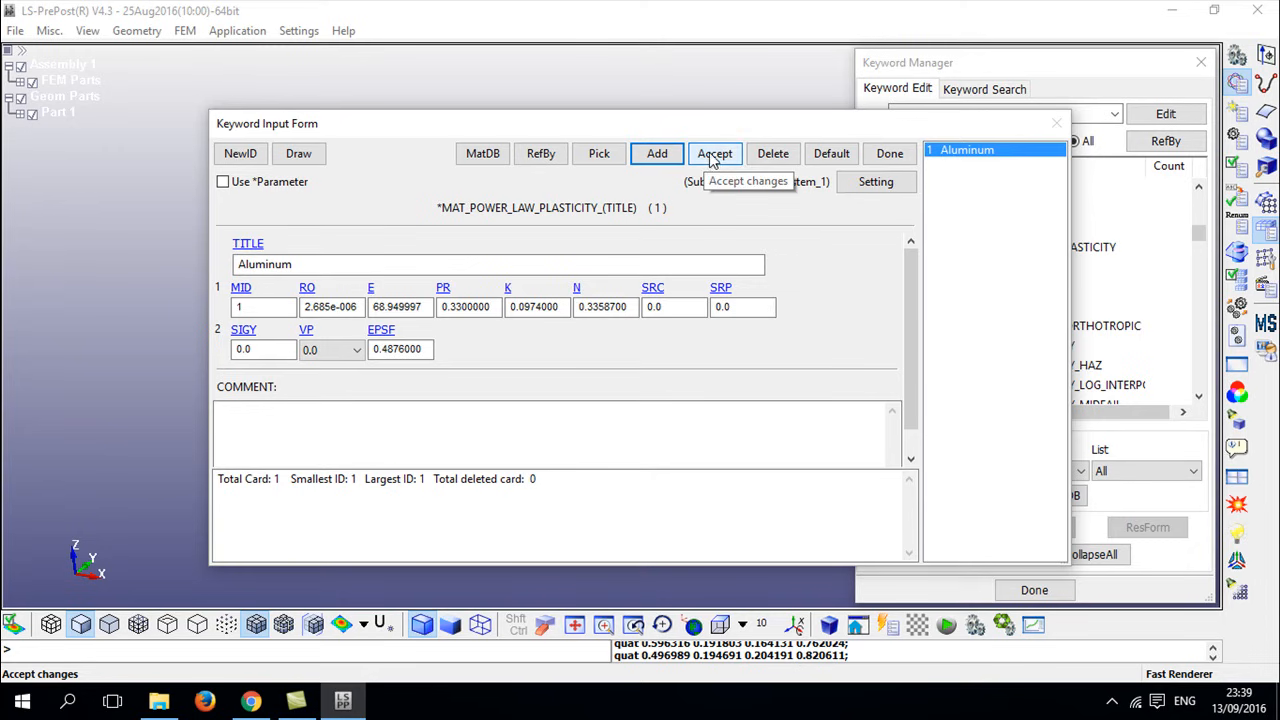
left_click(887, 154)
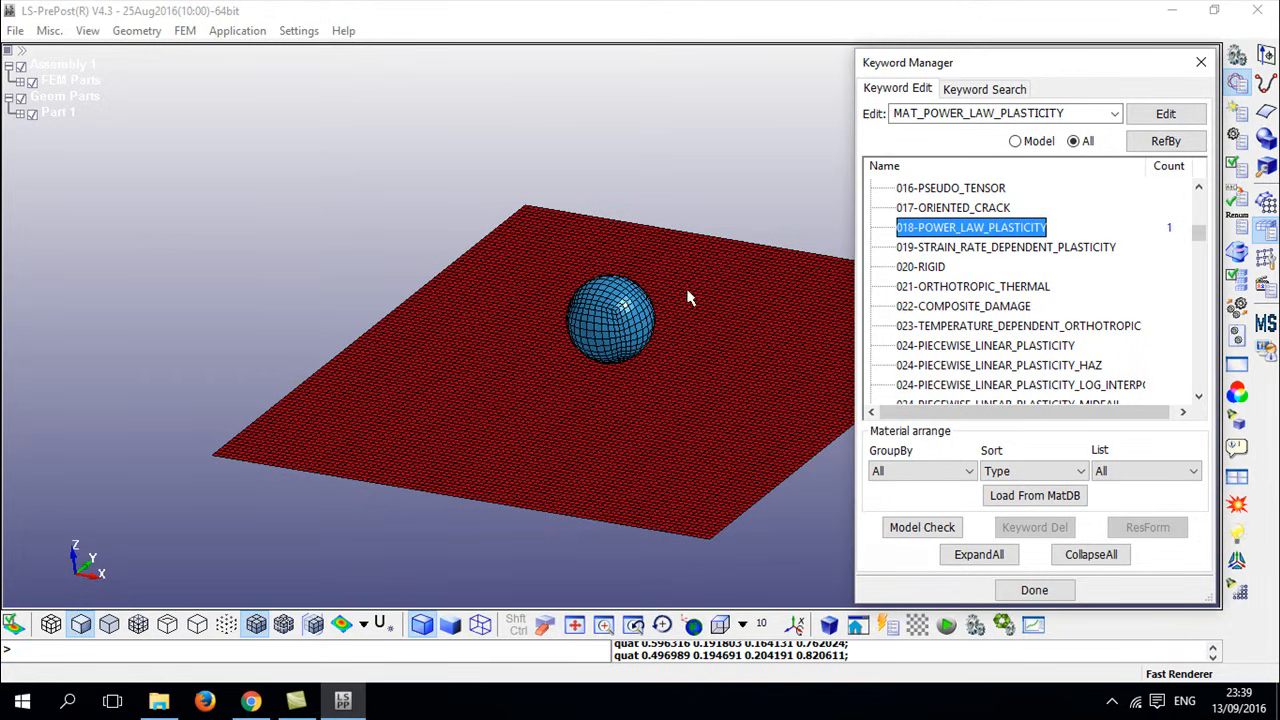
- Open the 020-RIGID material form and add an entry titled Steel with mass density RO 7.8e-6
double_click(928, 267)
left_click(313, 265)
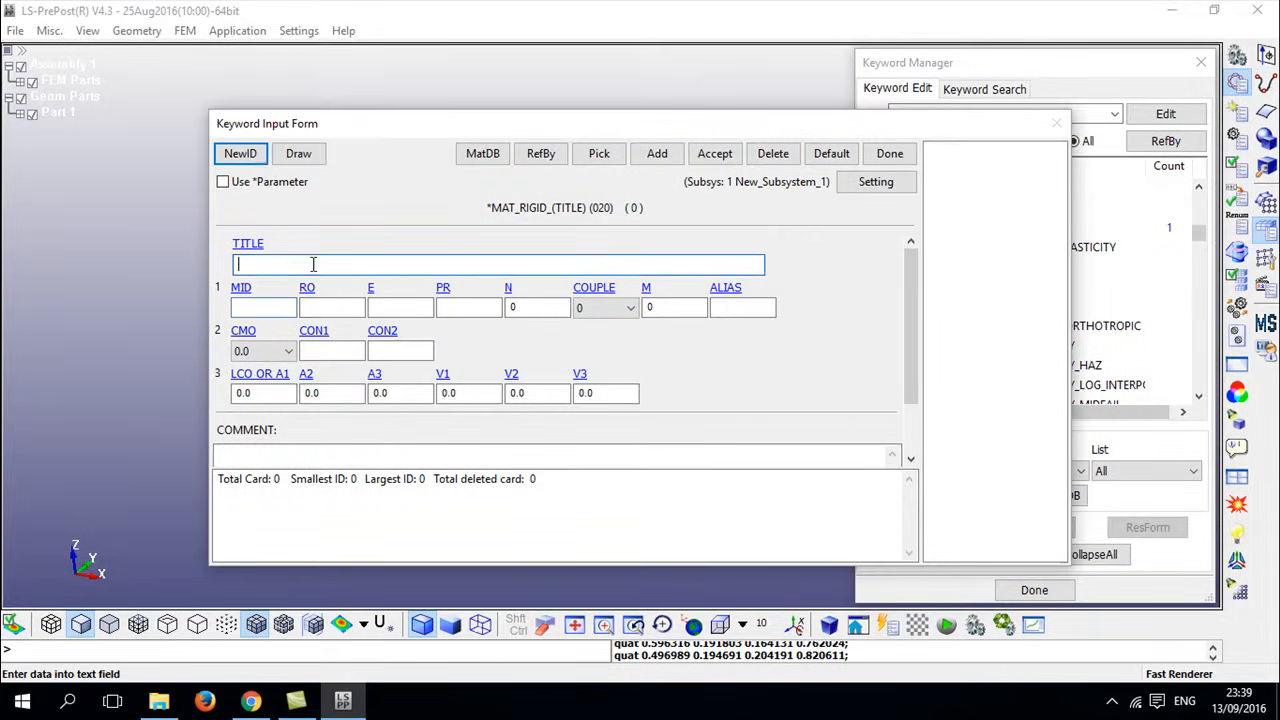
left_click(657, 153)
left_click(376, 261)
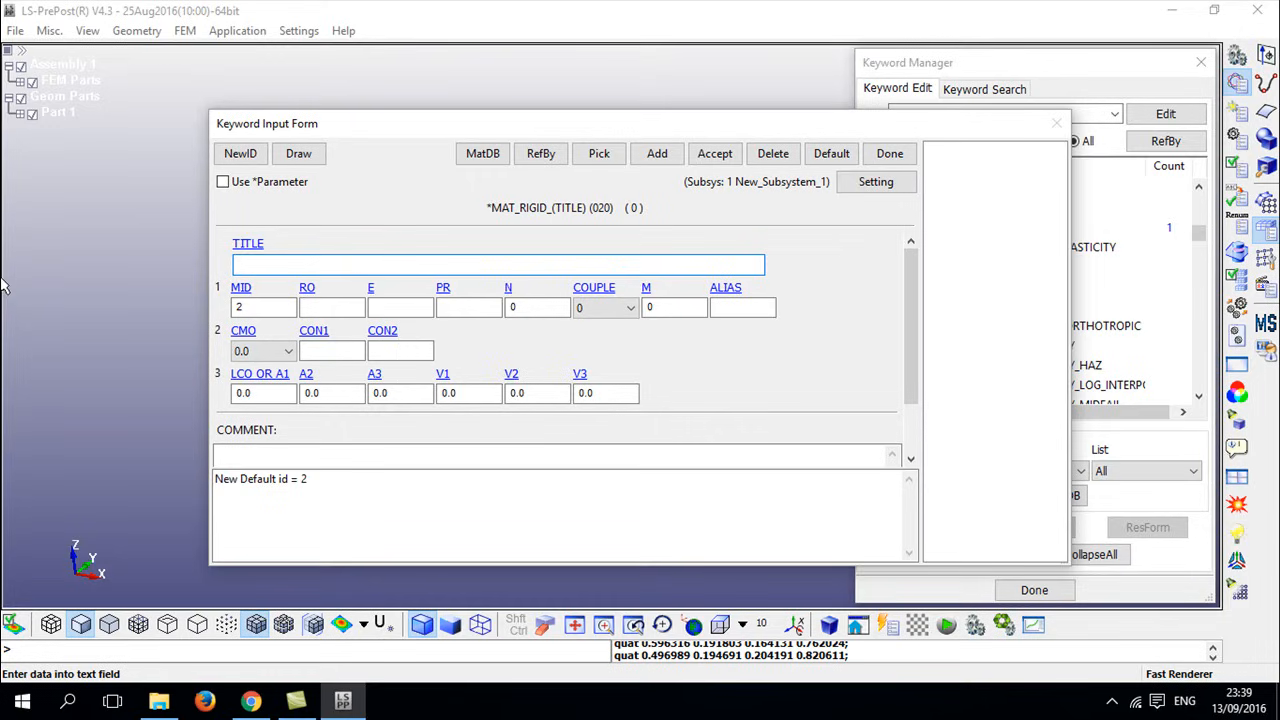
type("Steel")
left_click(349, 307)
type("7.8")
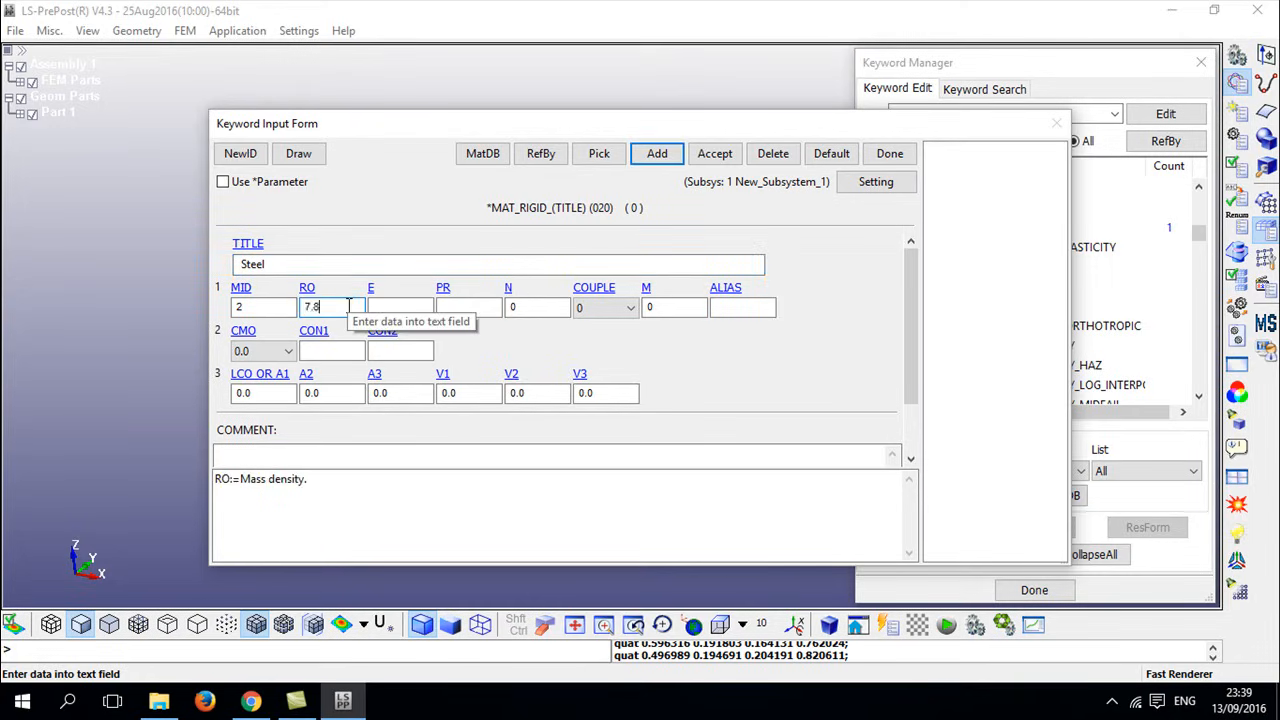
type("e-6")
- Give Steel a Young's modulus of 200 and Poisson's ratio of 0.3, then accept the material and close its form
left_click(414, 305)
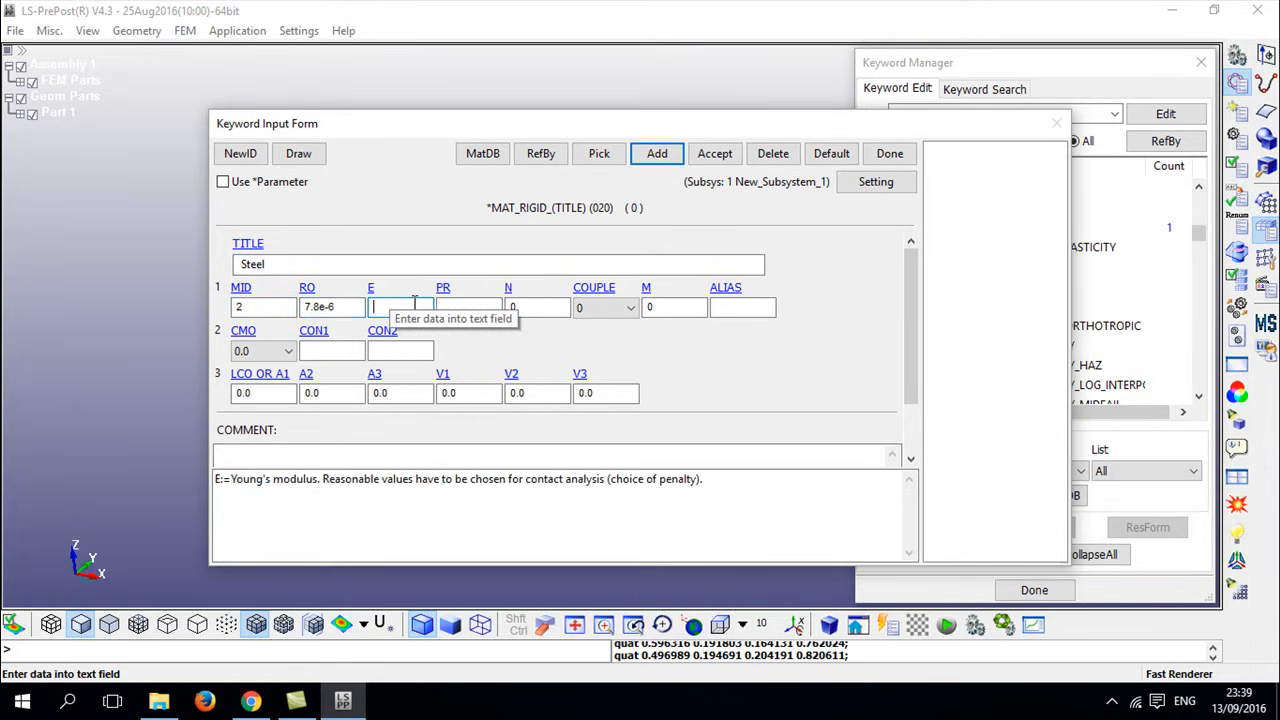
type("200")
left_click(474, 305)
type("0.3")
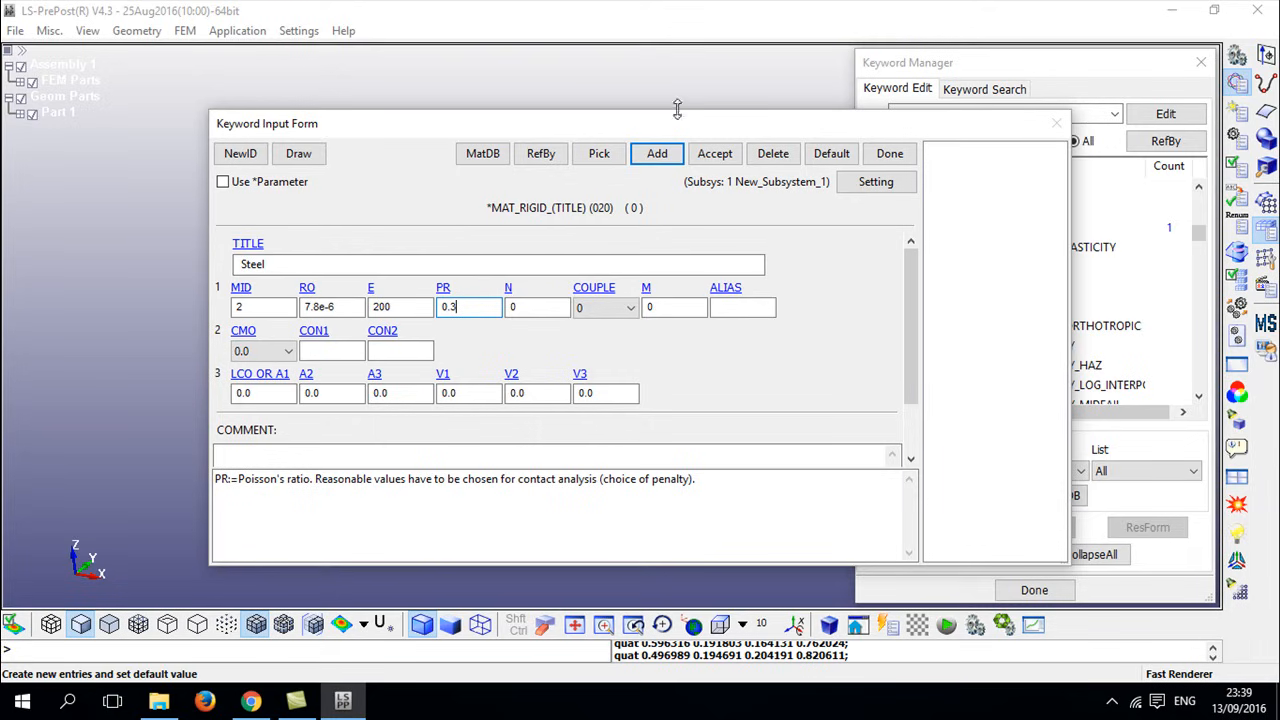
left_click(715, 158)
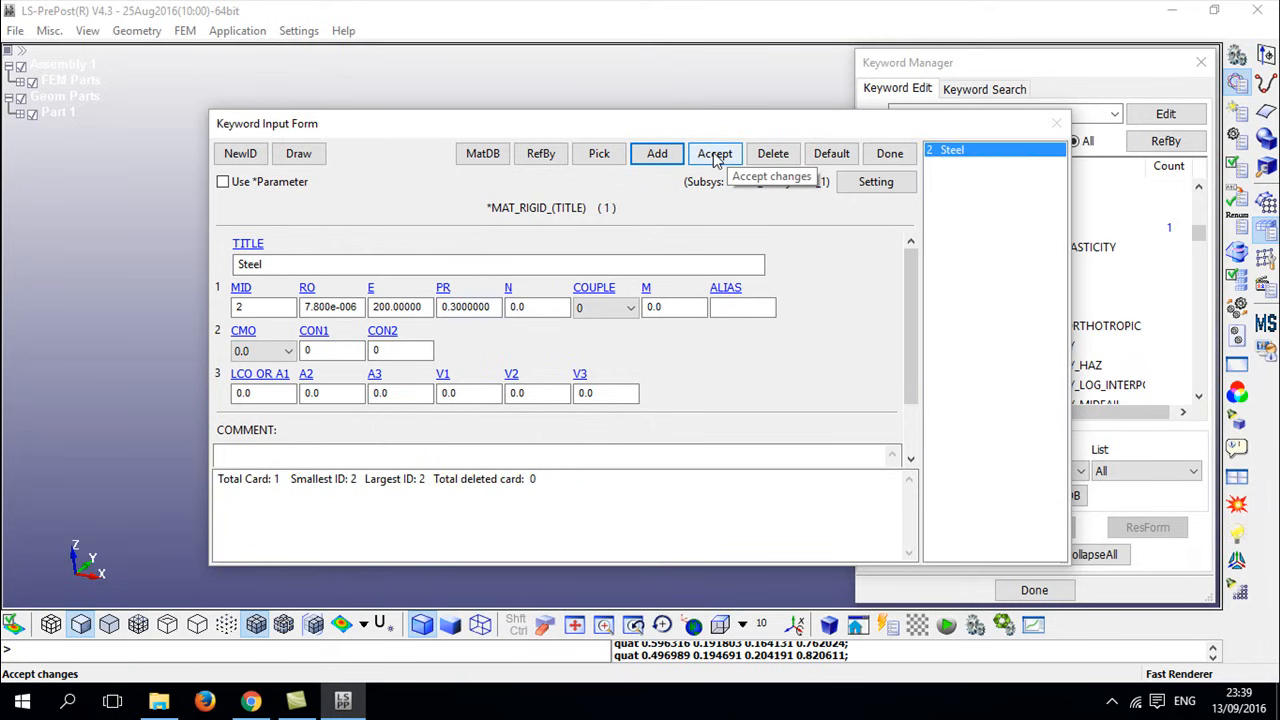
left_click(889, 155)
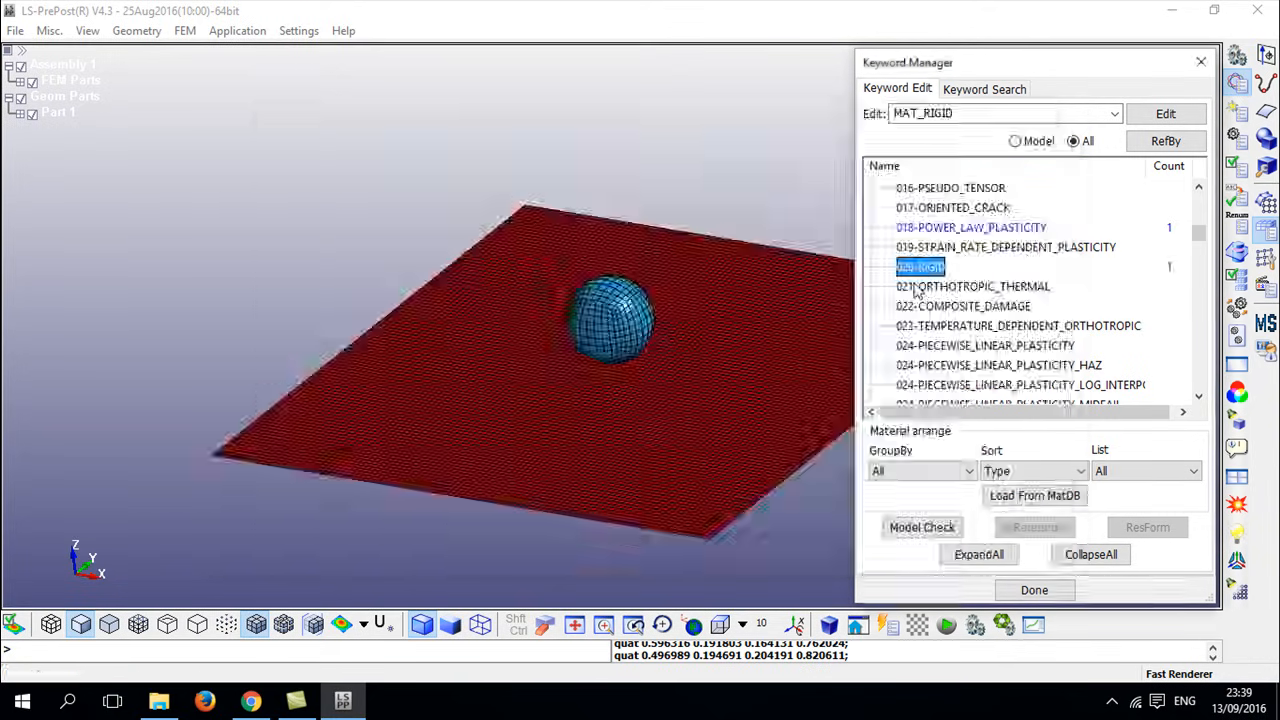
- Collapse the MAT keyword group and expand the SECTION group in the keyword list
scroll(937, 289, "up", 4)
scroll(937, 289, "up", 3)
left_click(872, 189)
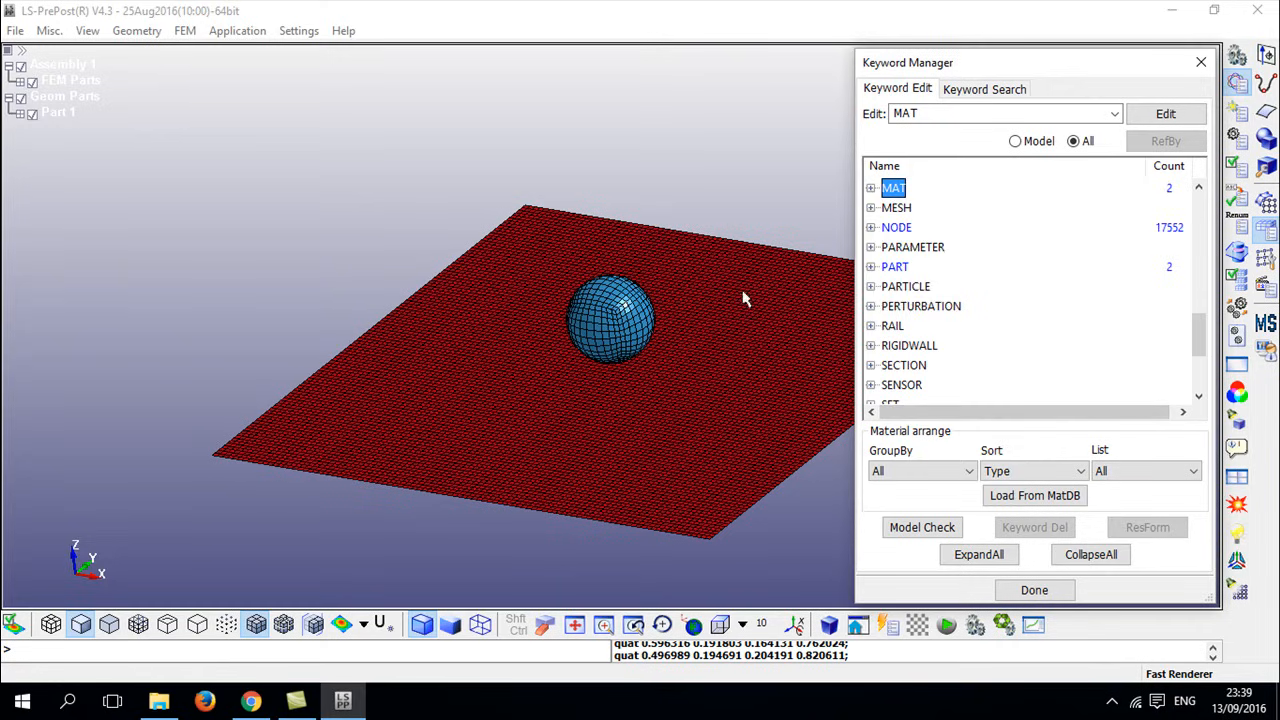
scroll(974, 291, "down", 2)
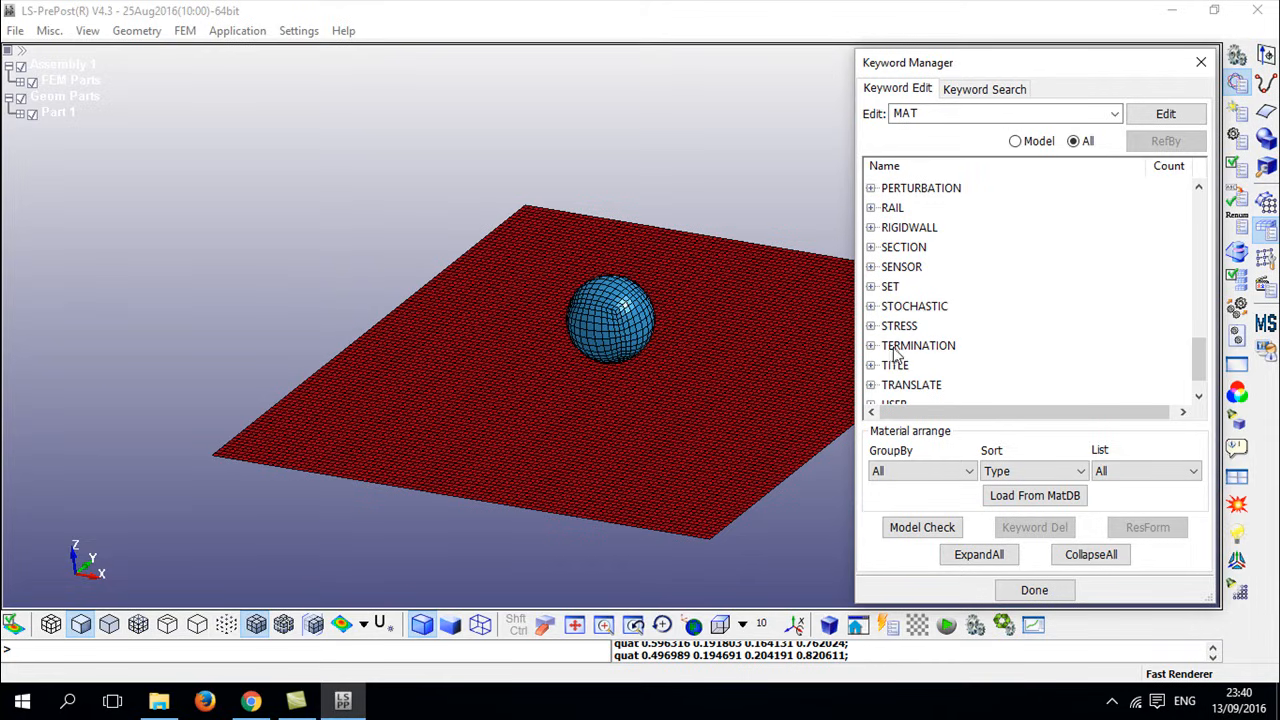
left_click(870, 247)
left_click(882, 248)
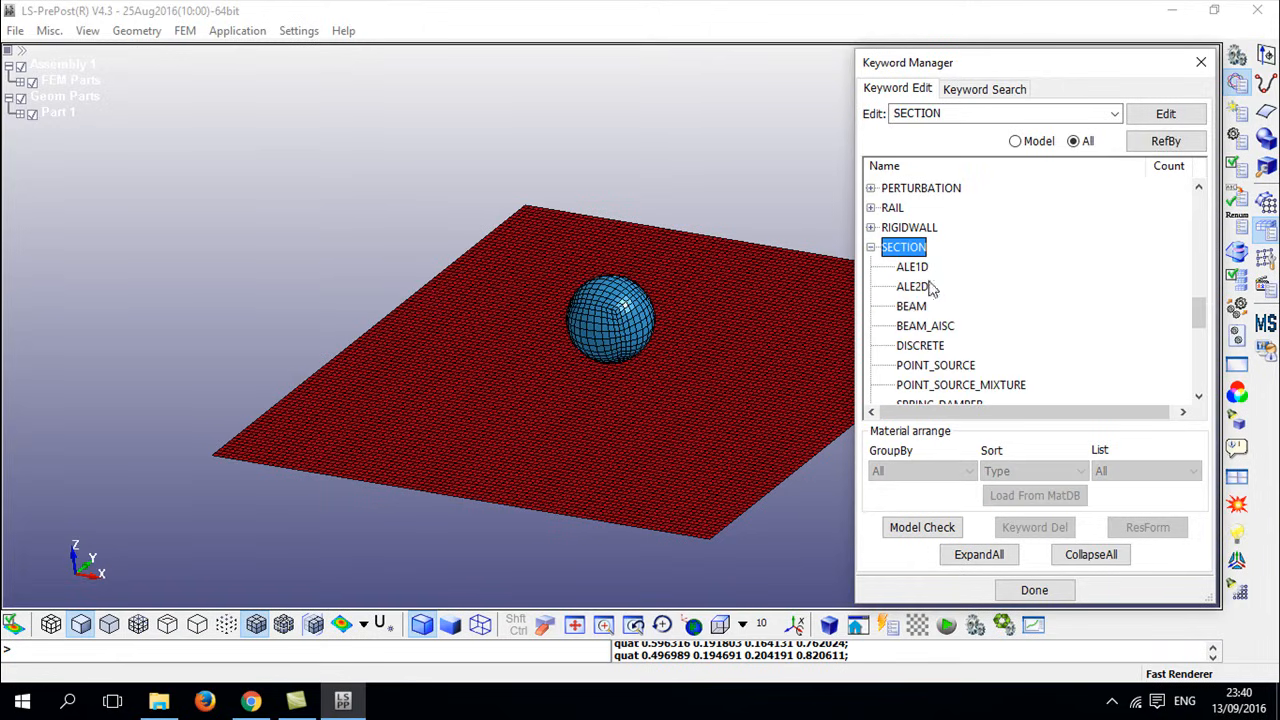
- Open the SECTION_SHELL form and add an entry titled Shell Section
scroll(912, 300, "down", 4)
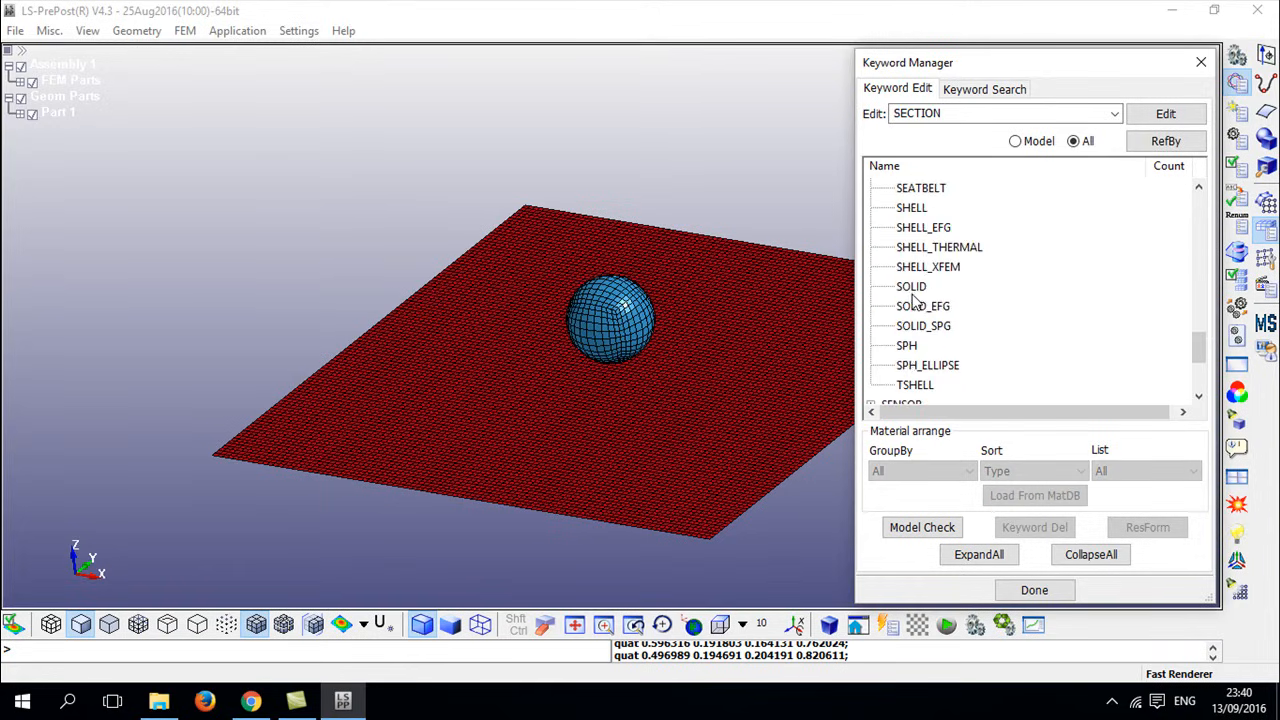
double_click(906, 210)
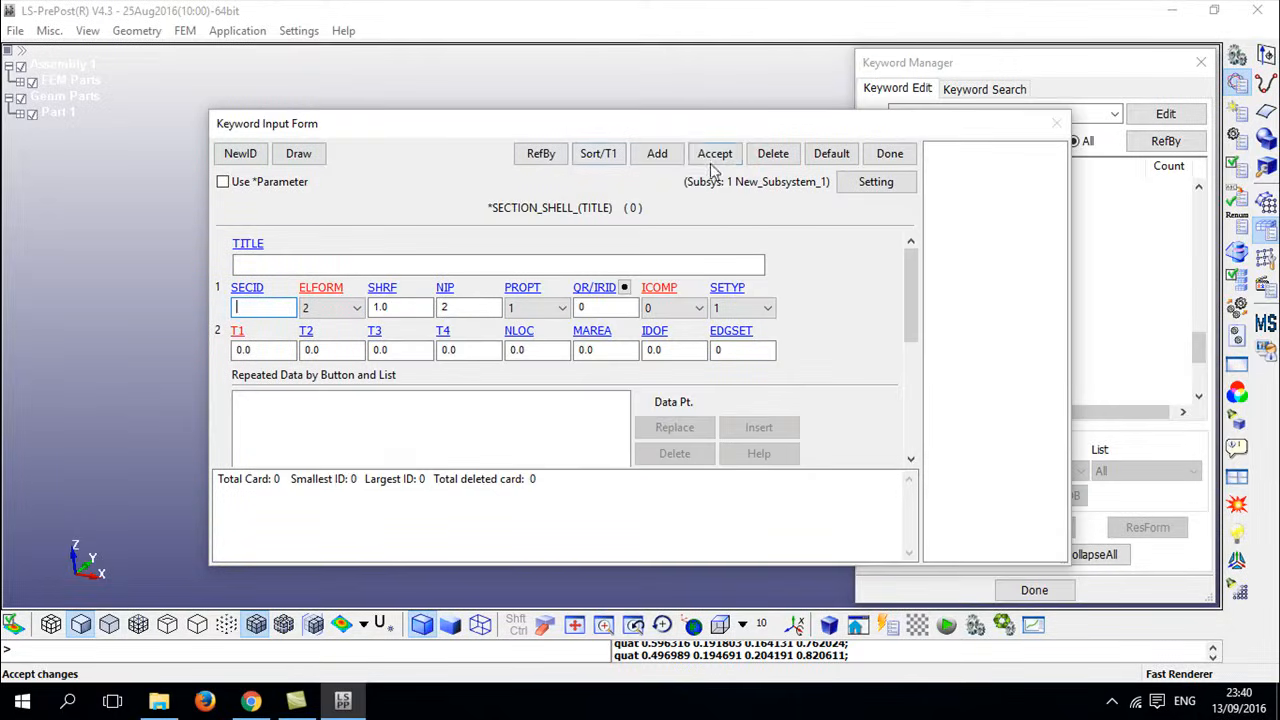
left_click(656, 154)
left_click(356, 264)
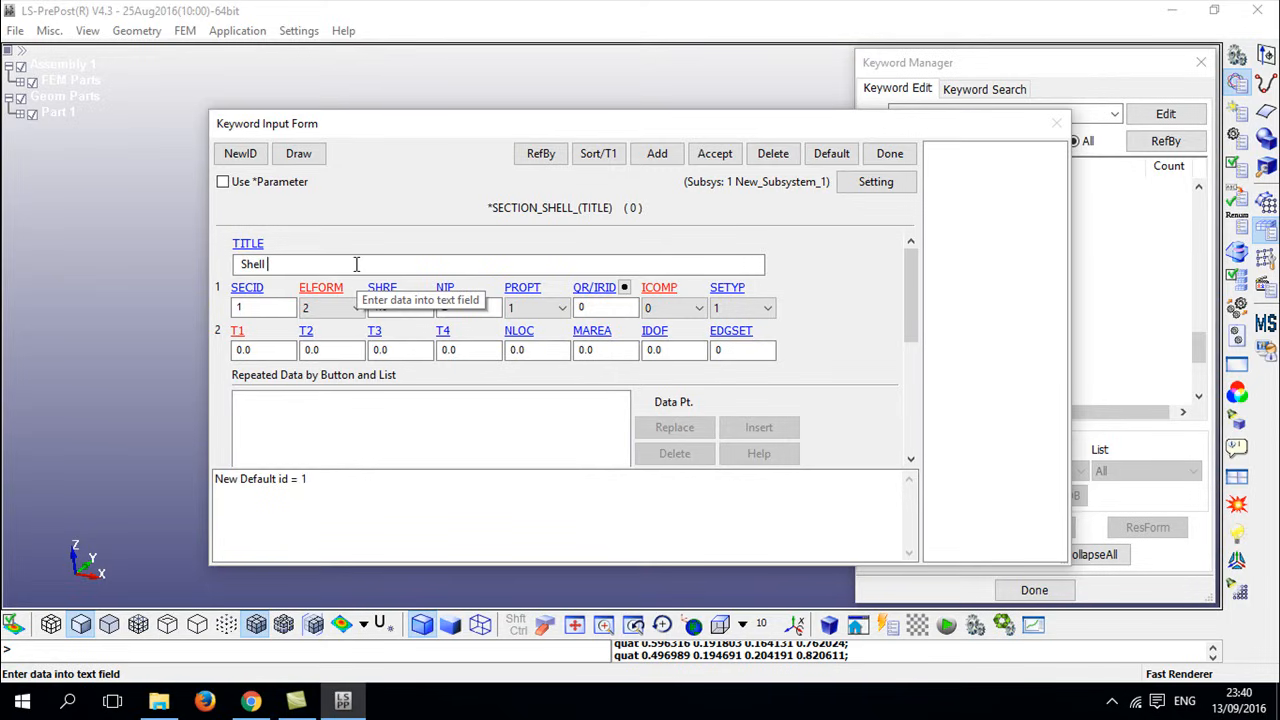
type("Shell Section")
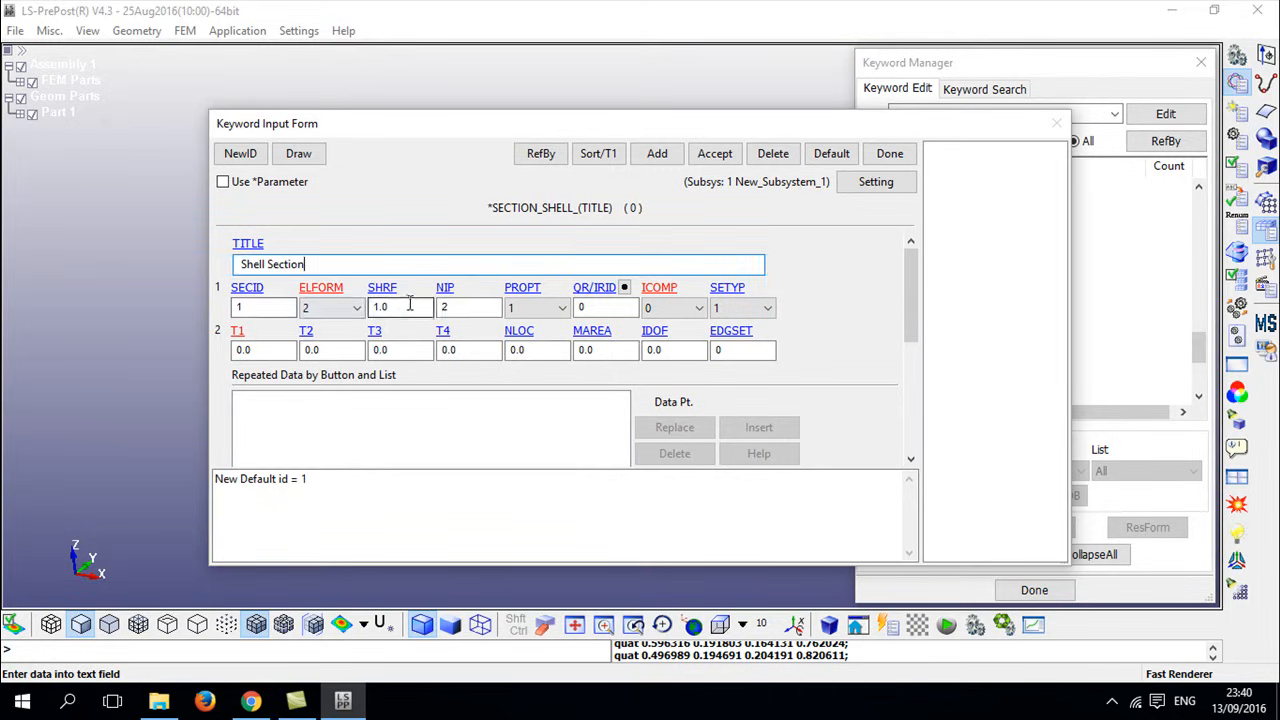
- Set the shell section's integration points NIP to 4 and thickness T1 to 0.1, then accept the section and close its form
double_click(468, 308)
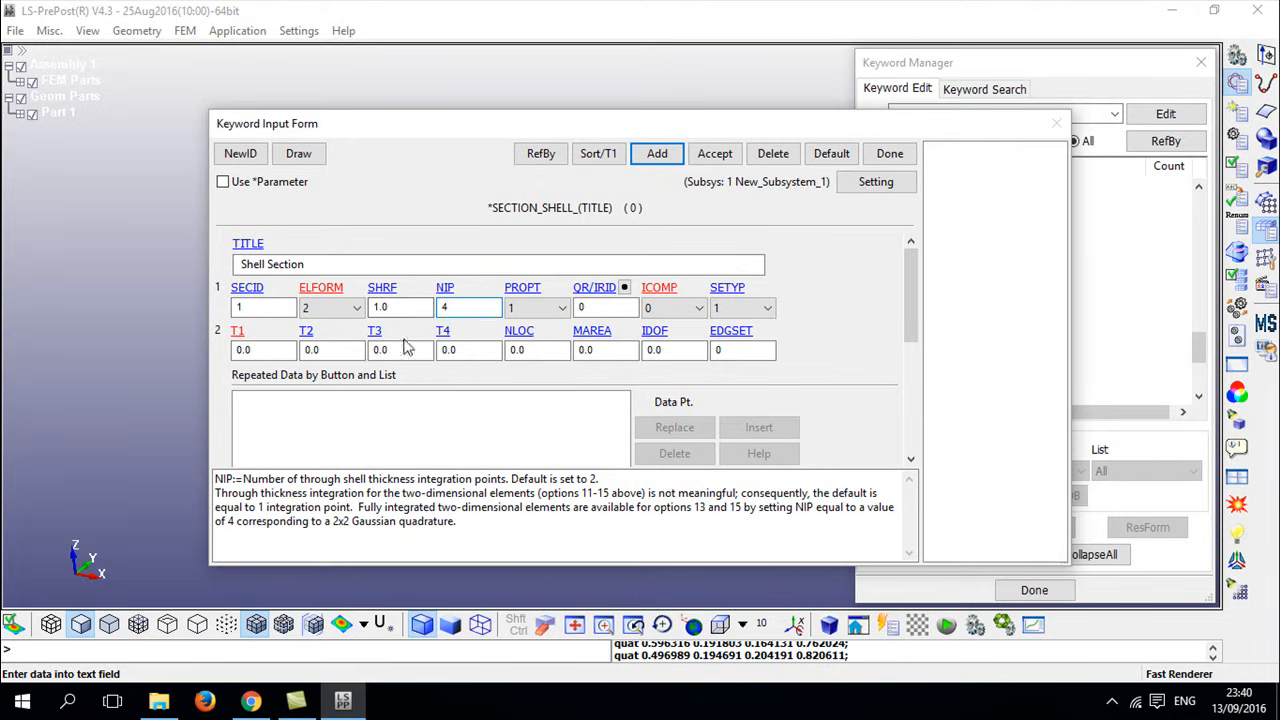
double_click(262, 350)
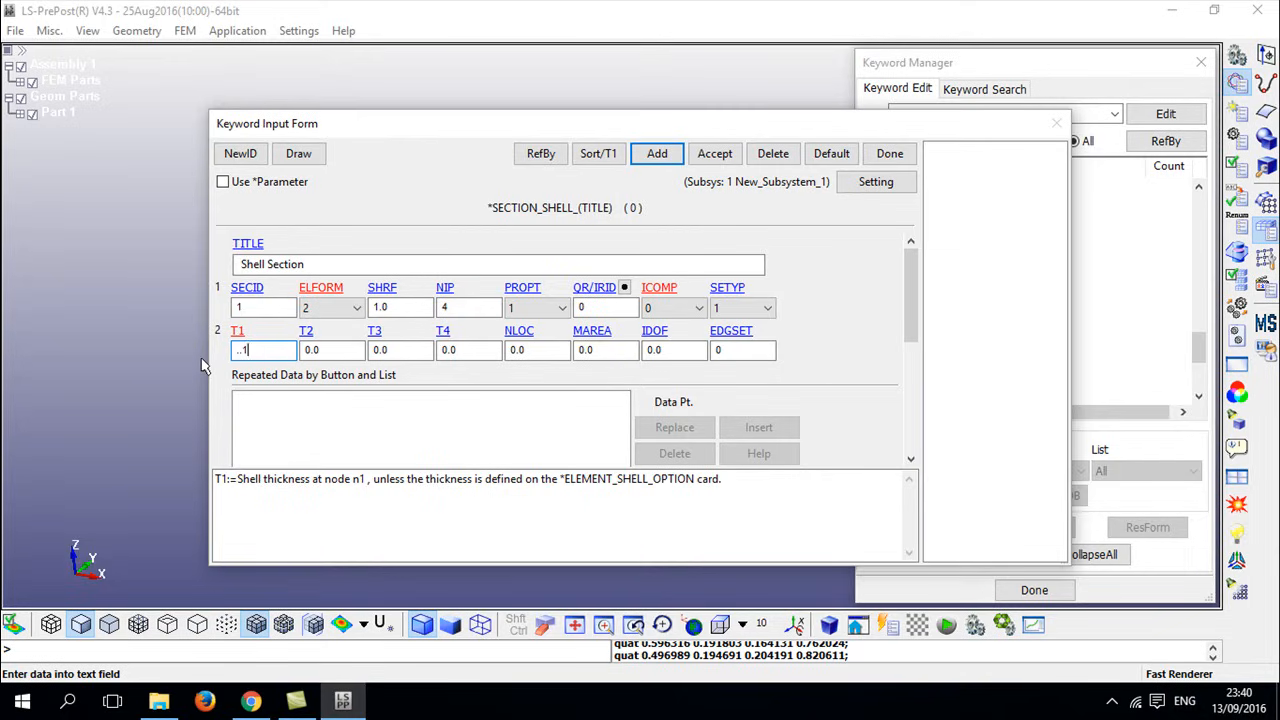
left_click_drag(252, 349, 190, 346)
left_click(718, 154)
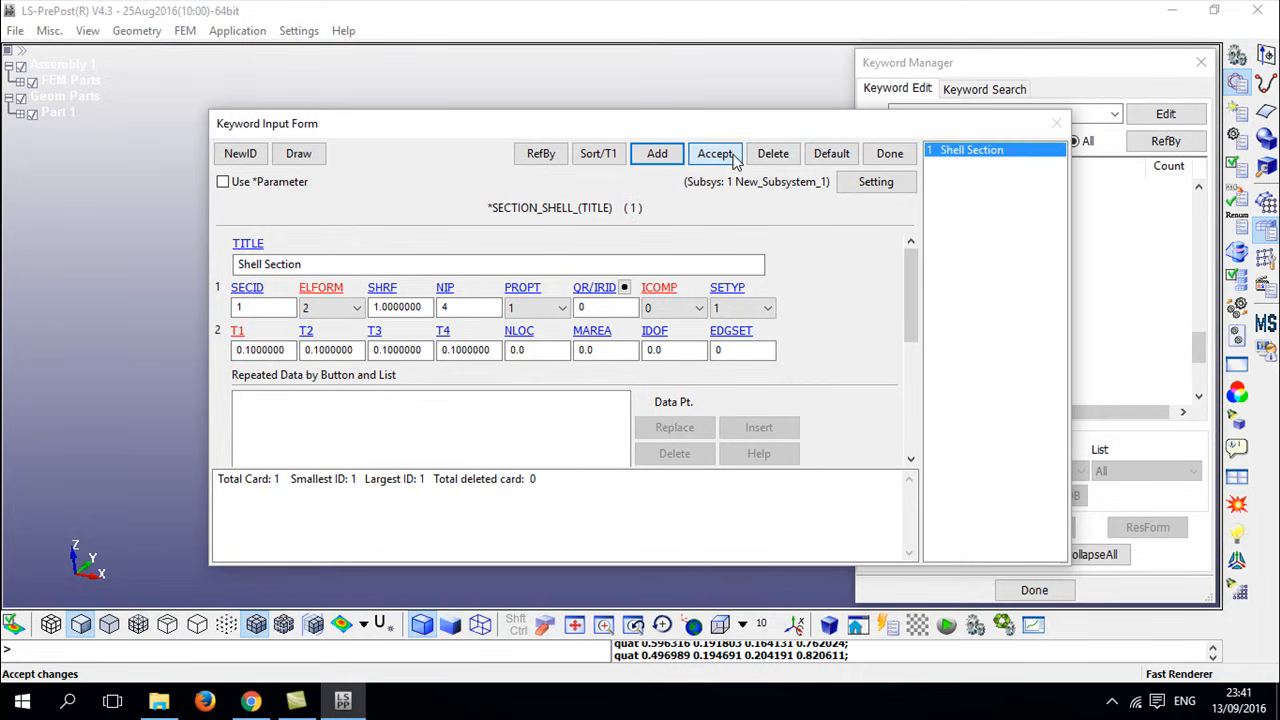
left_click(868, 160)
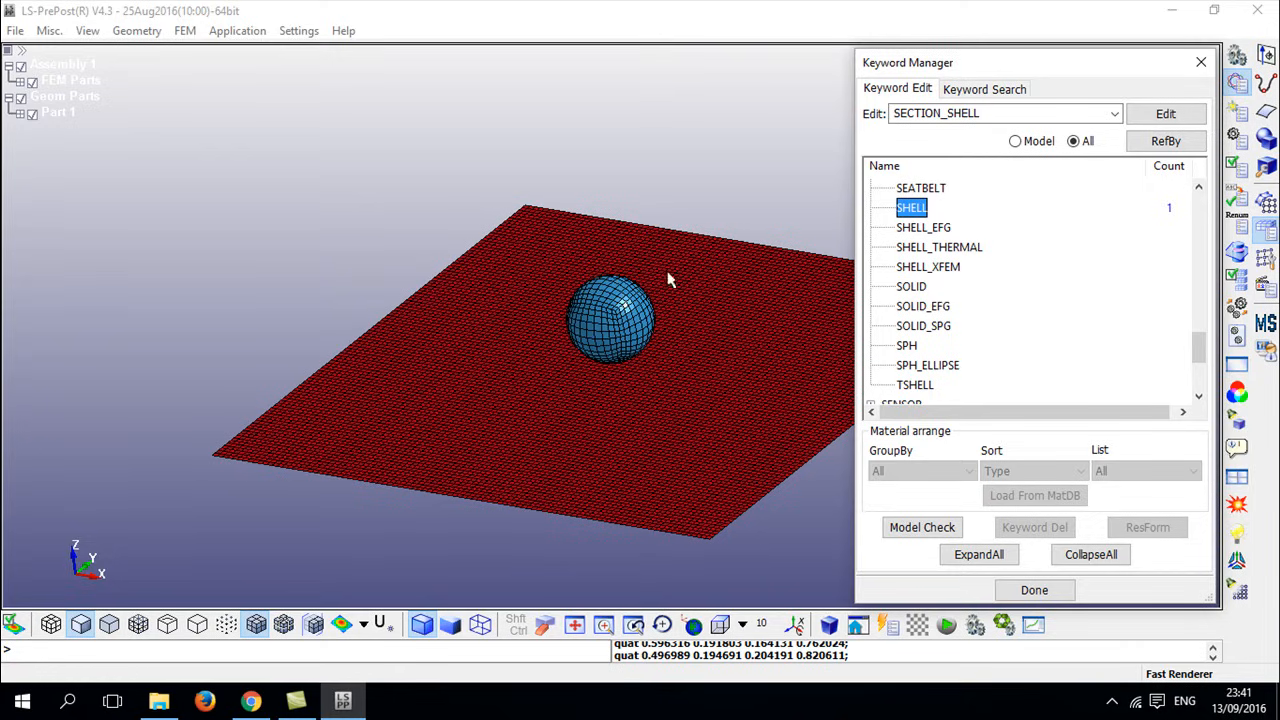
- Add a SECTION_SOLID entry titled Solid Section, then accept it and close its form
double_click(918, 290)
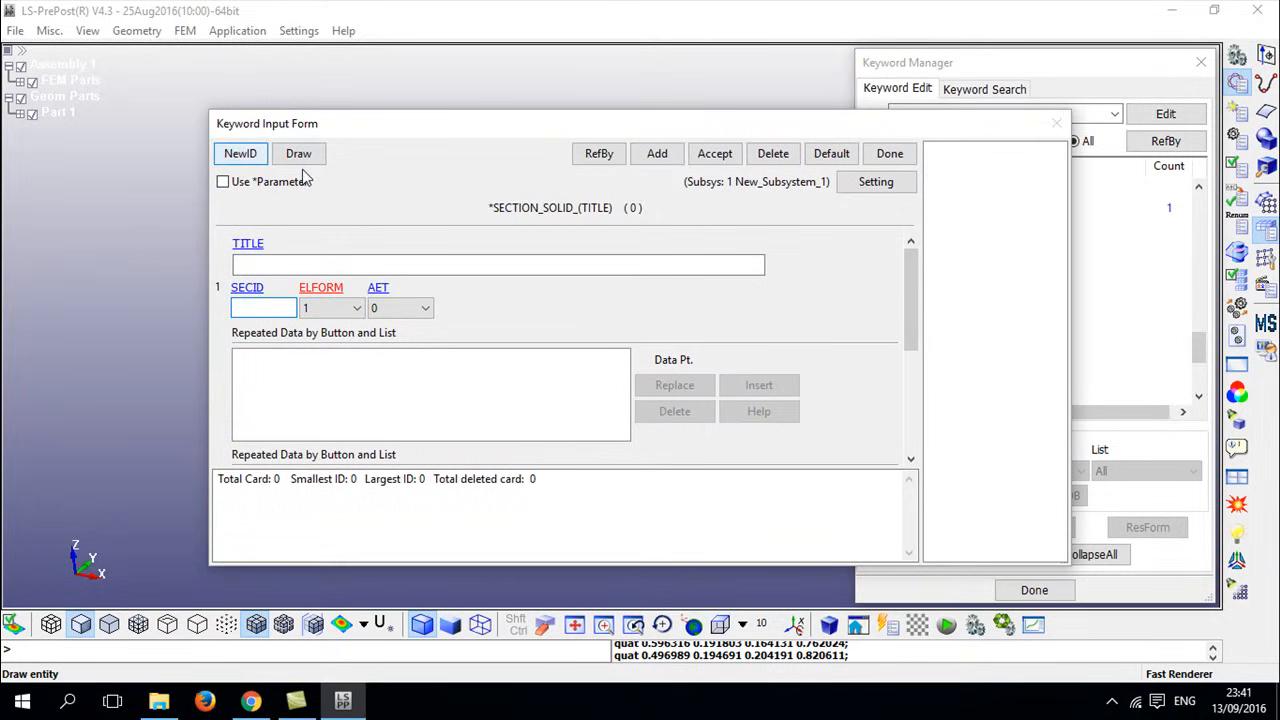
left_click(655, 153)
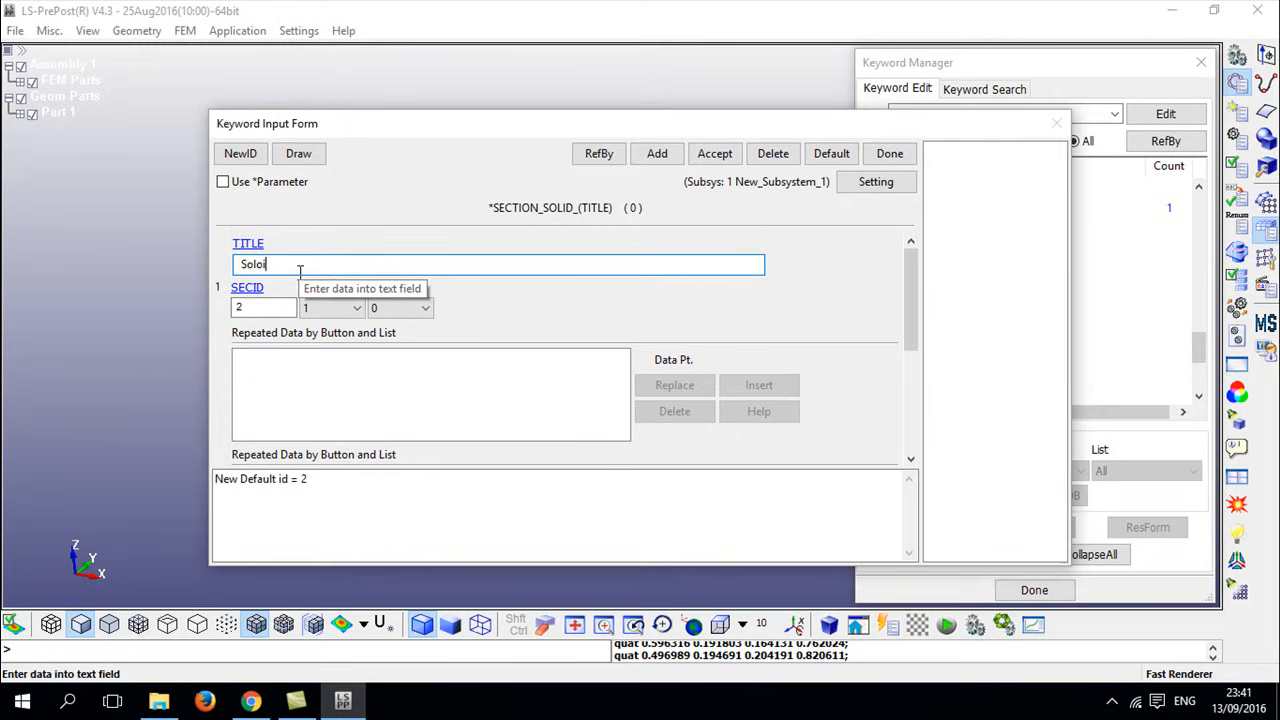
type("Solid Section")
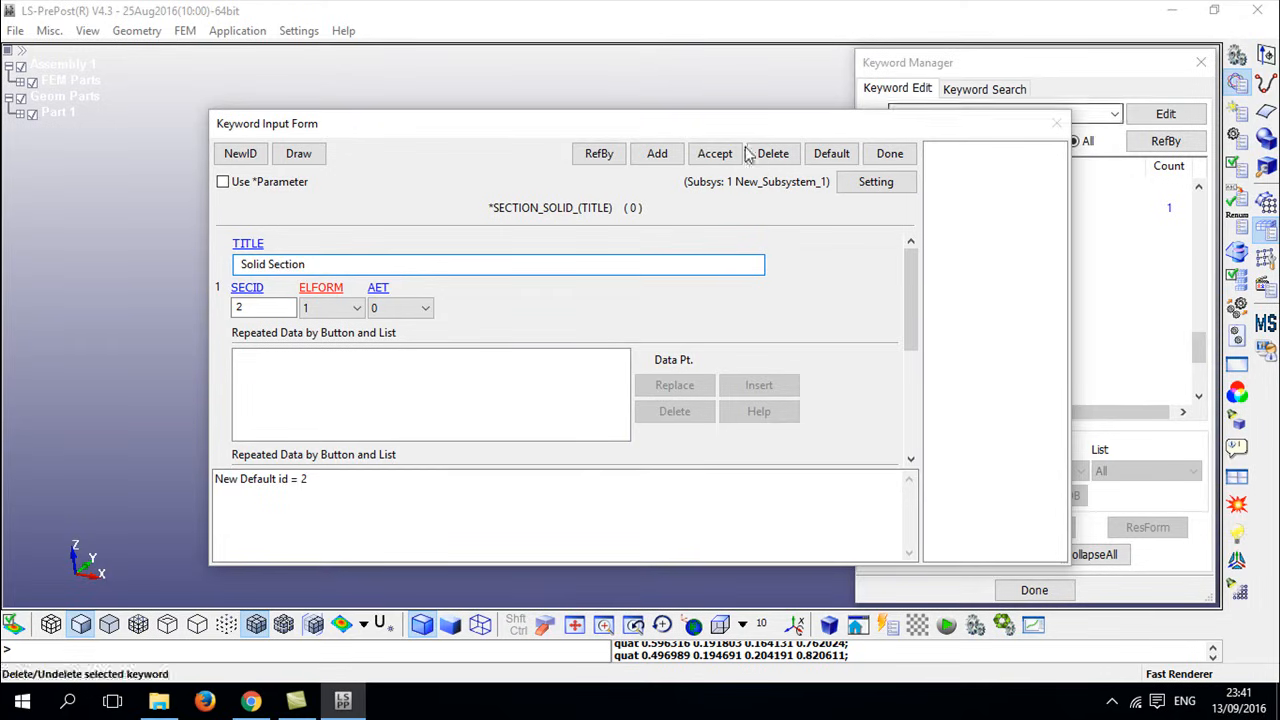
left_click(715, 158)
left_click(889, 153)
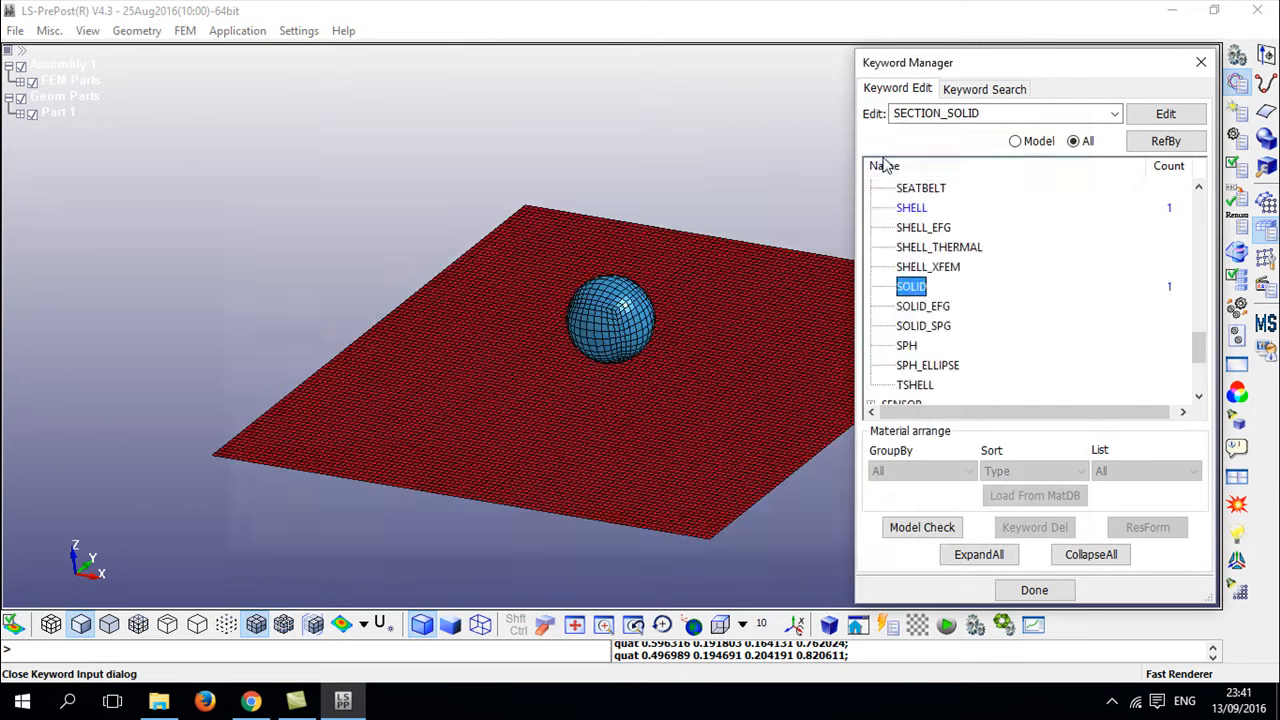
- Collapse the SECTION keyword group, expand the PART group and open the PART keyword form
scroll(900, 250, "up", 2)
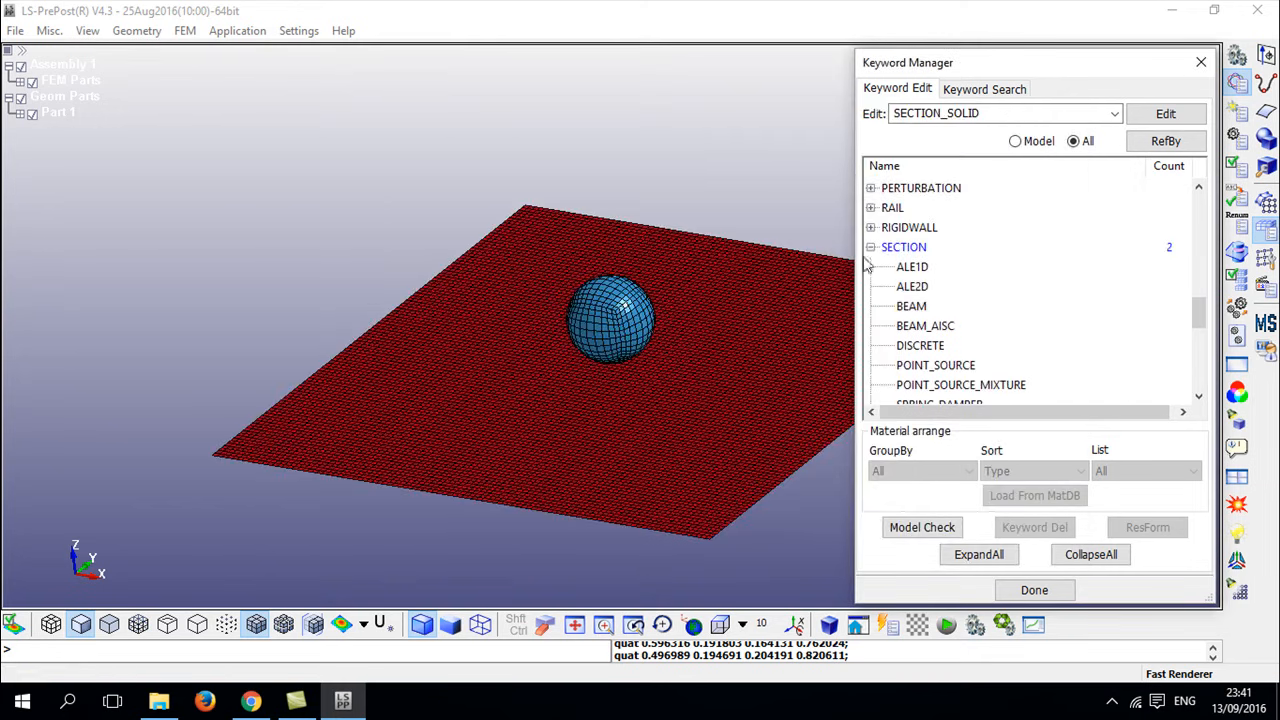
left_click(874, 249)
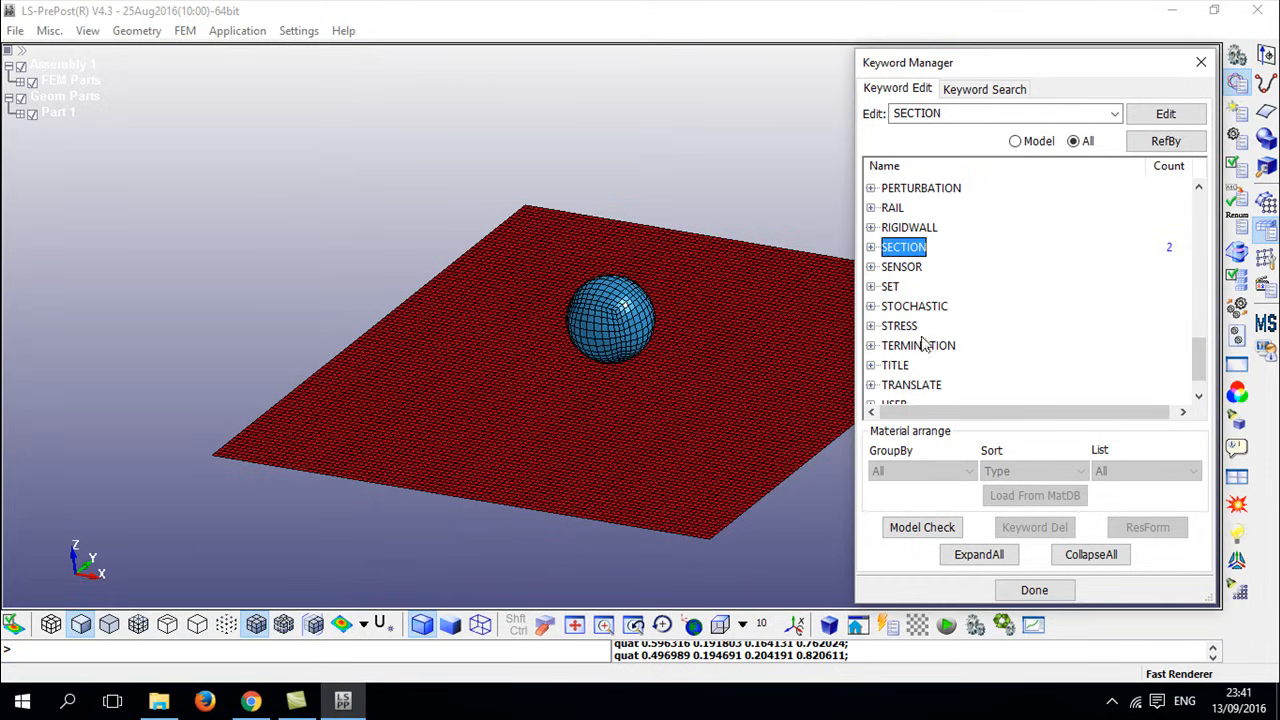
scroll(990, 268, "up", 2)
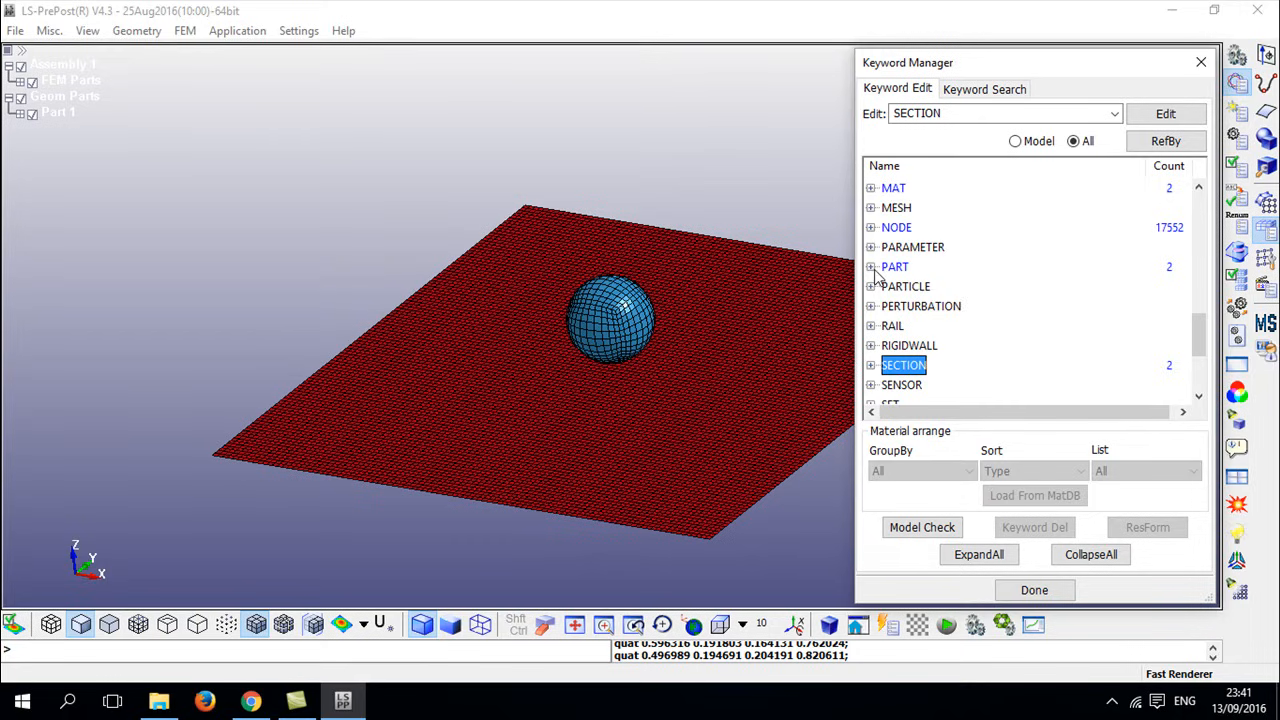
left_click(871, 267)
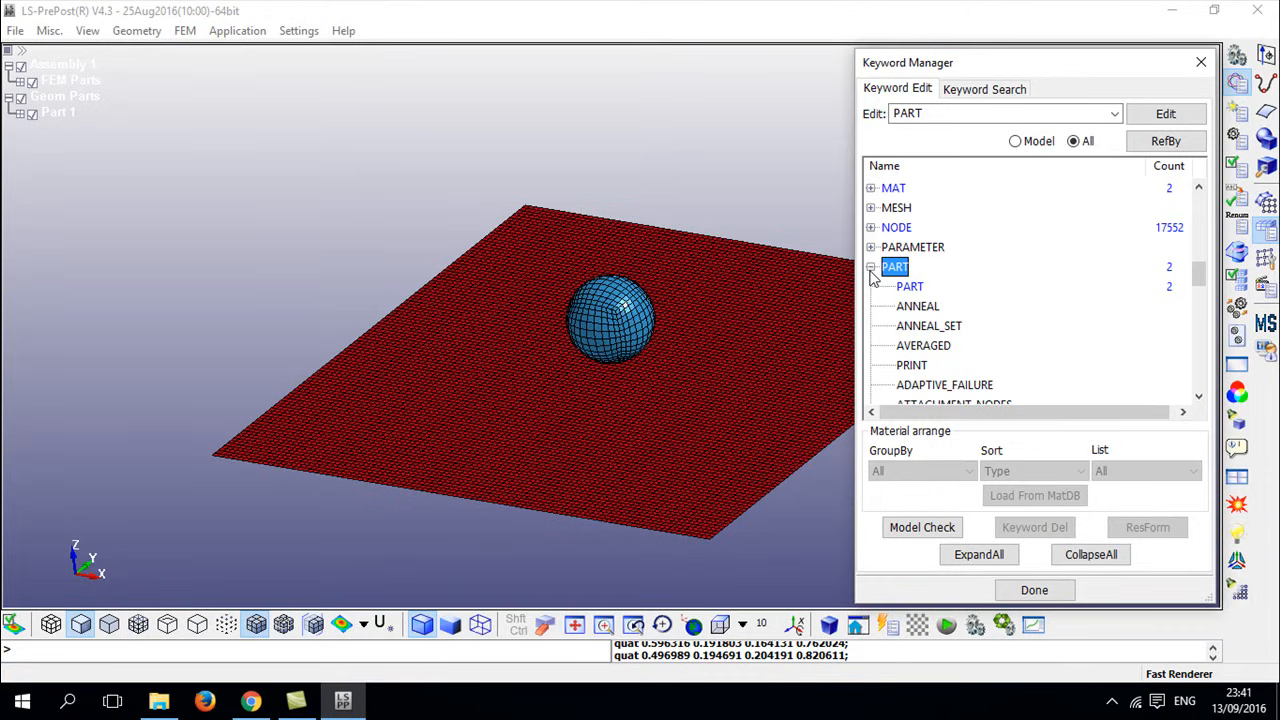
scroll(908, 306, "down", 2)
scroll(908, 310, "up", 4)
scroll(910, 385, "down", 2)
double_click(910, 286)
- Select the Plate part and link its section ID to Shell Section
left_click(945, 165)
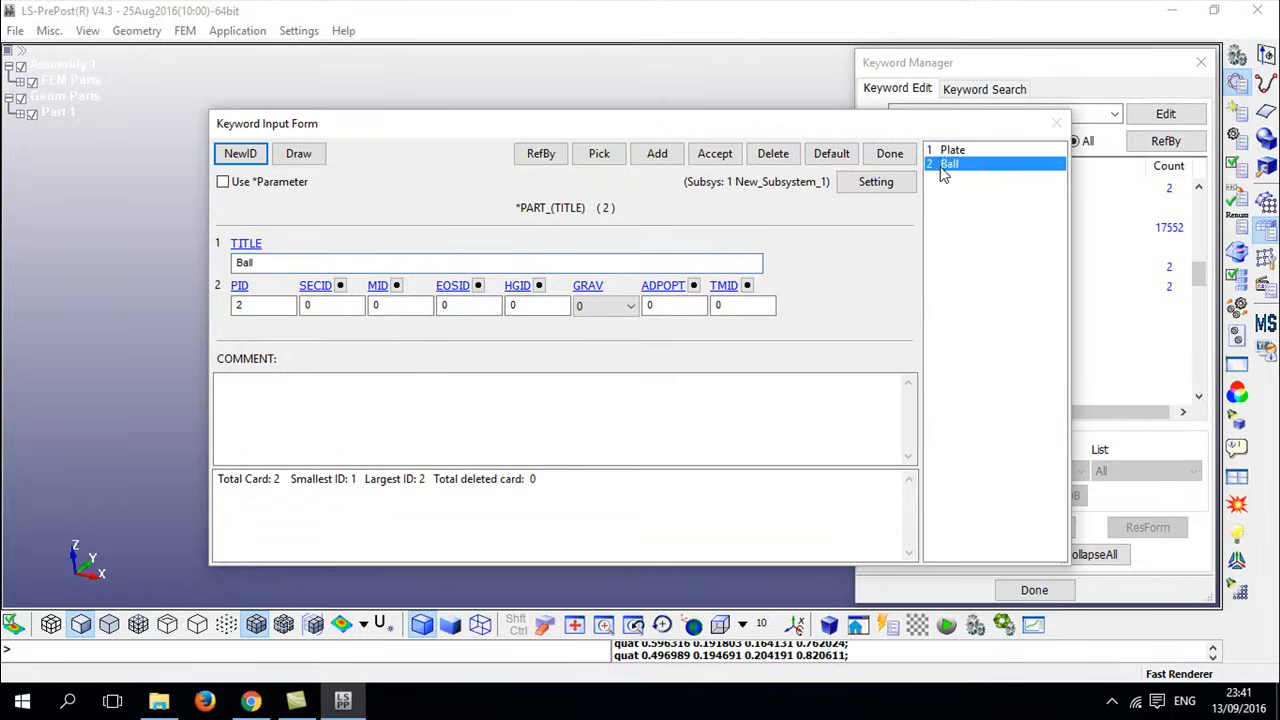
left_click(946, 151)
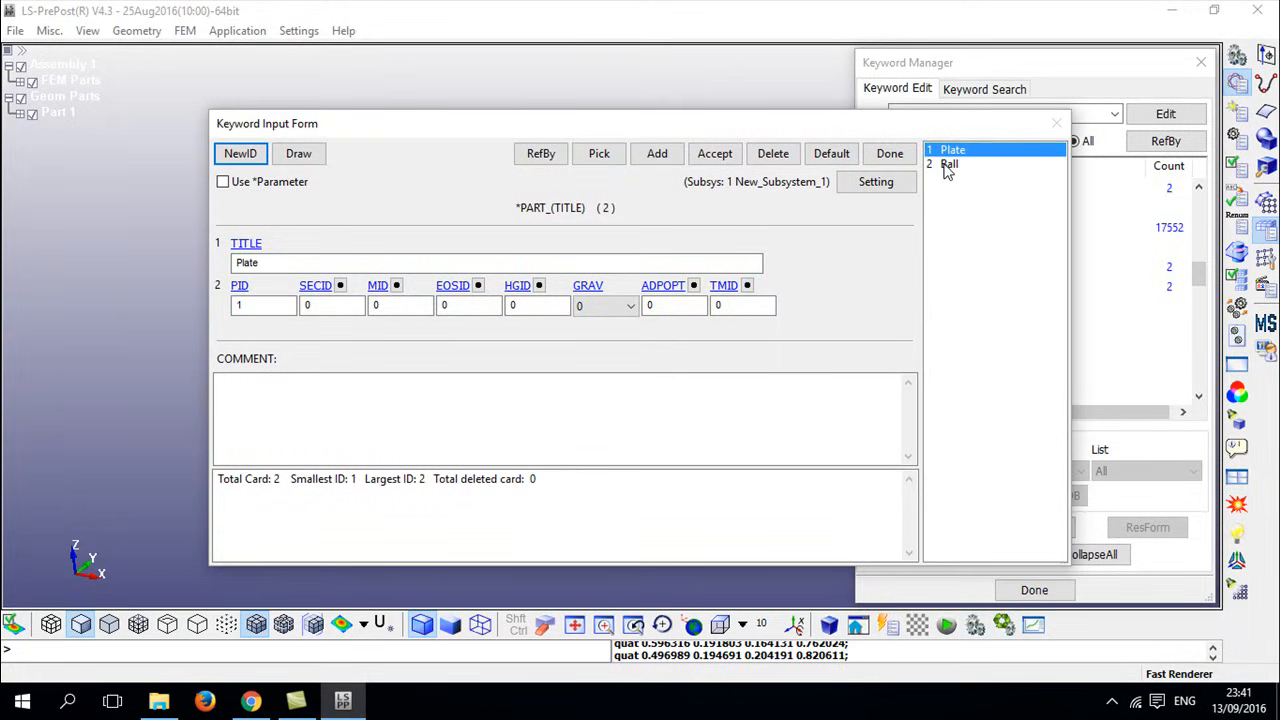
left_click(946, 166)
left_click(946, 150)
left_click(402, 306)
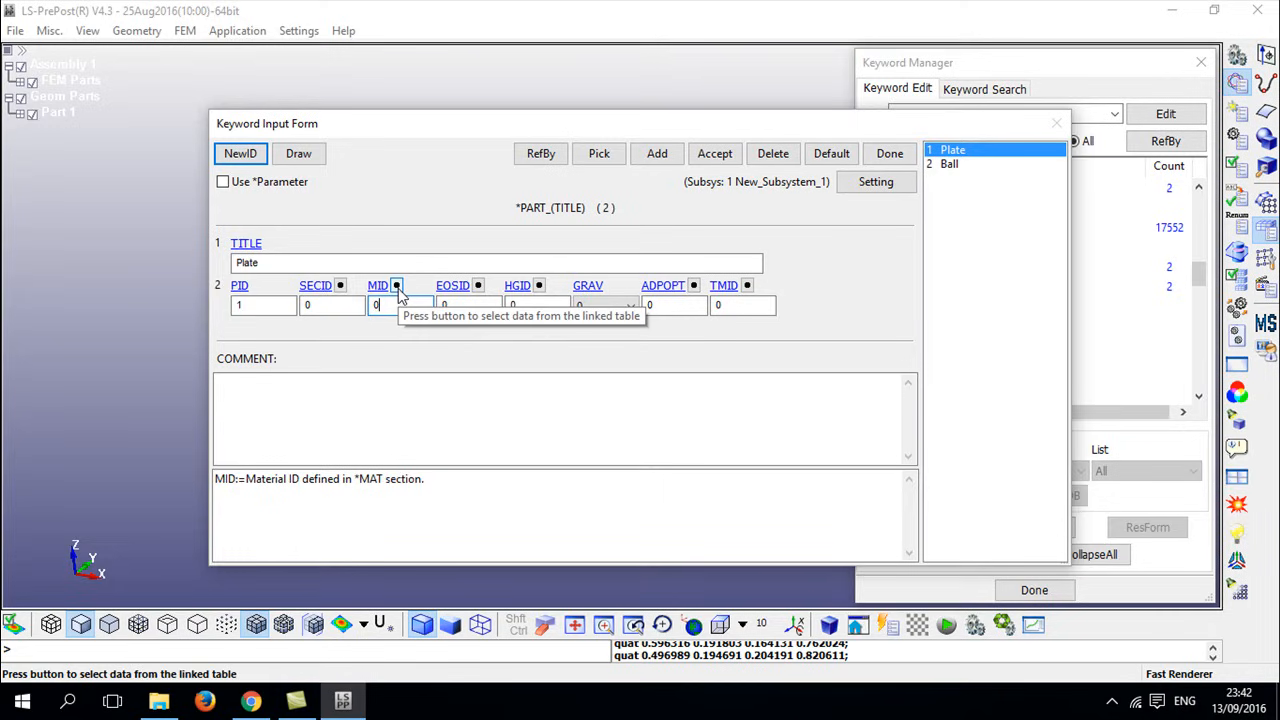
left_click(340, 304)
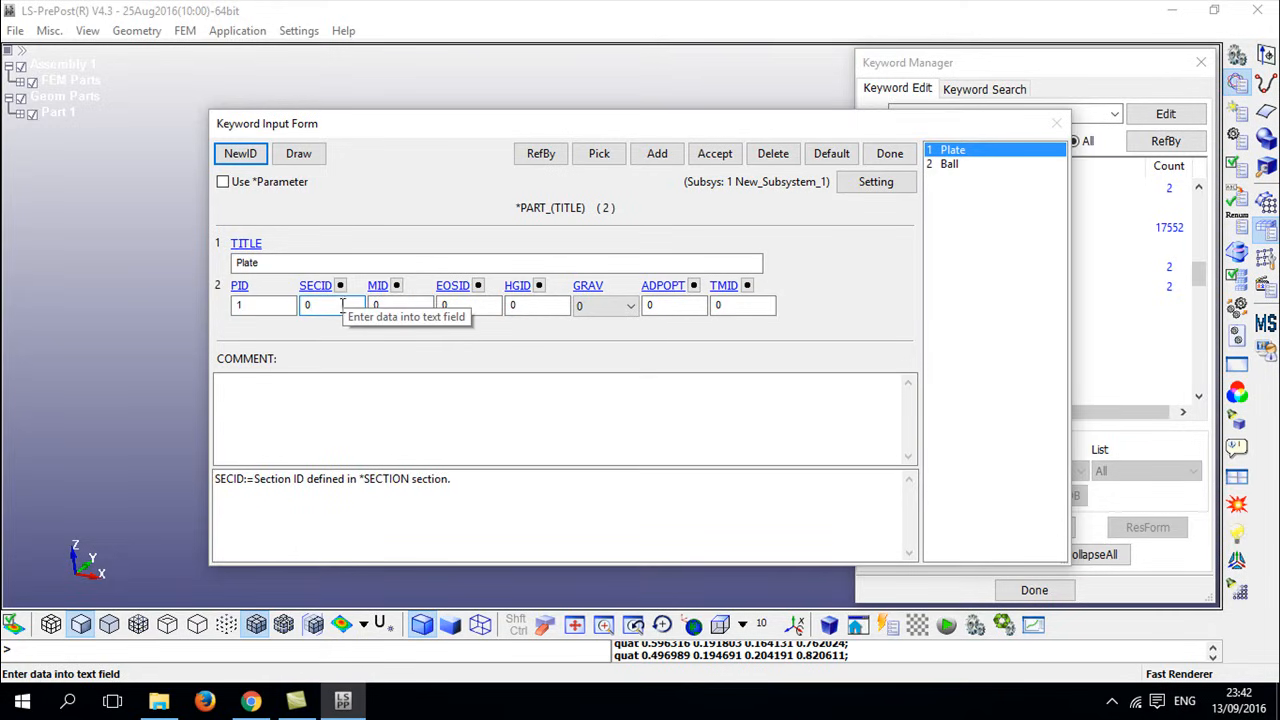
left_click(340, 286)
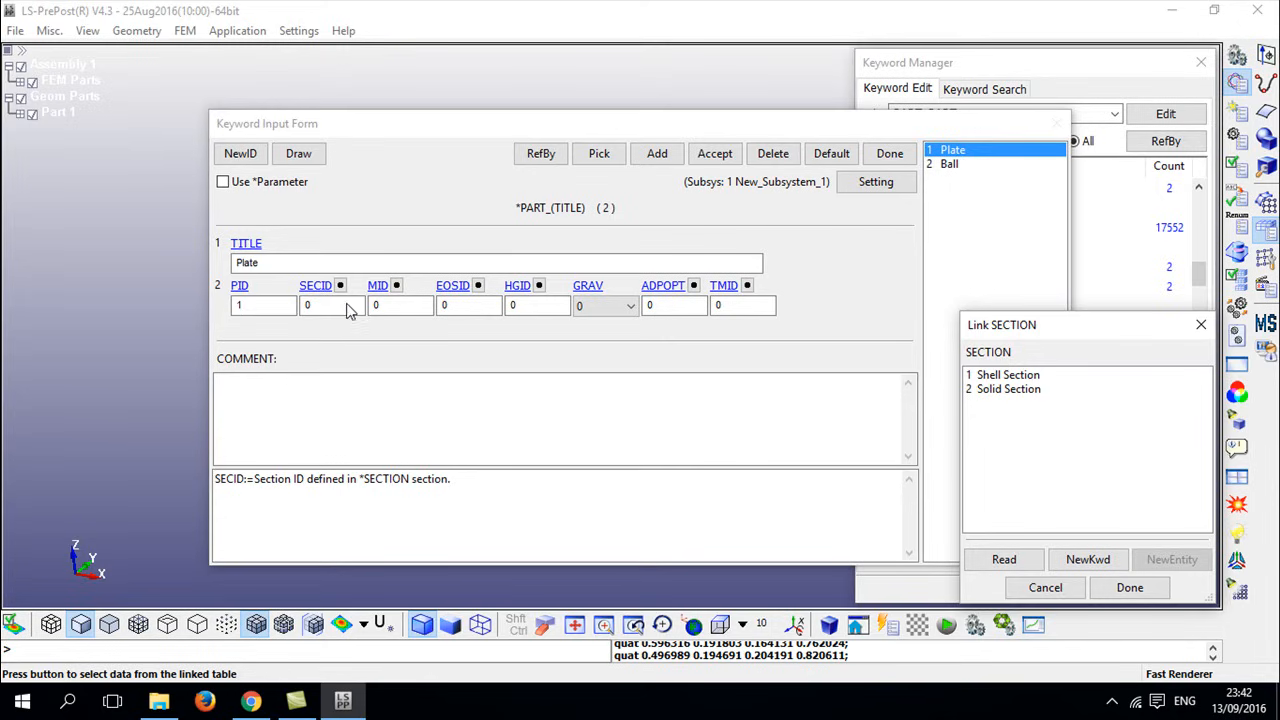
left_click(1034, 379)
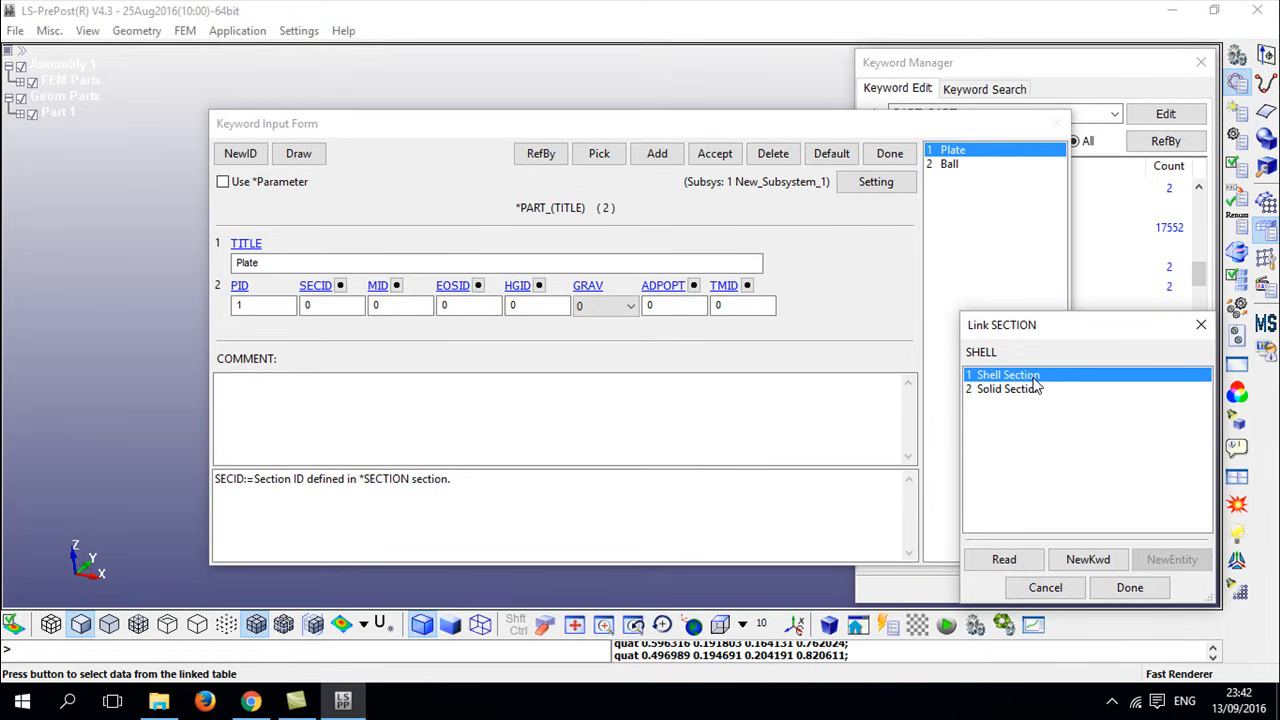
left_click(1130, 587)
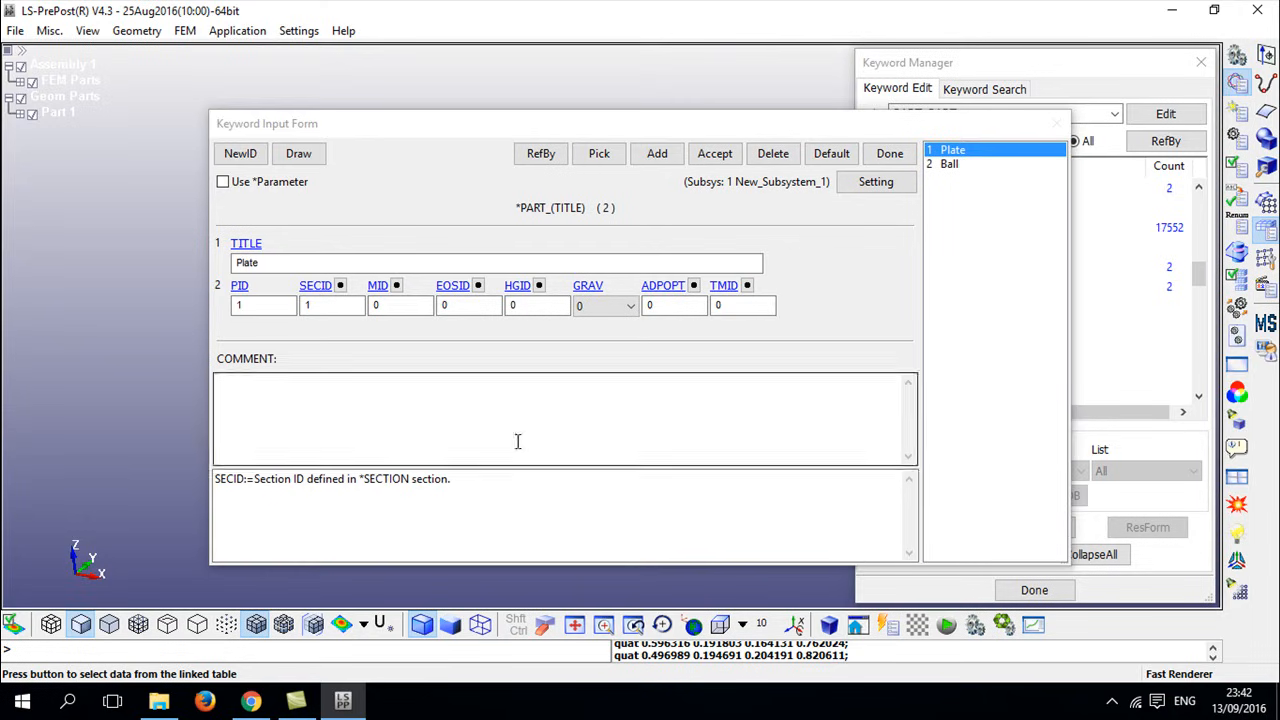
- Link the Plate part's material ID to Aluminum and accept the part's changes
left_click(396, 286)
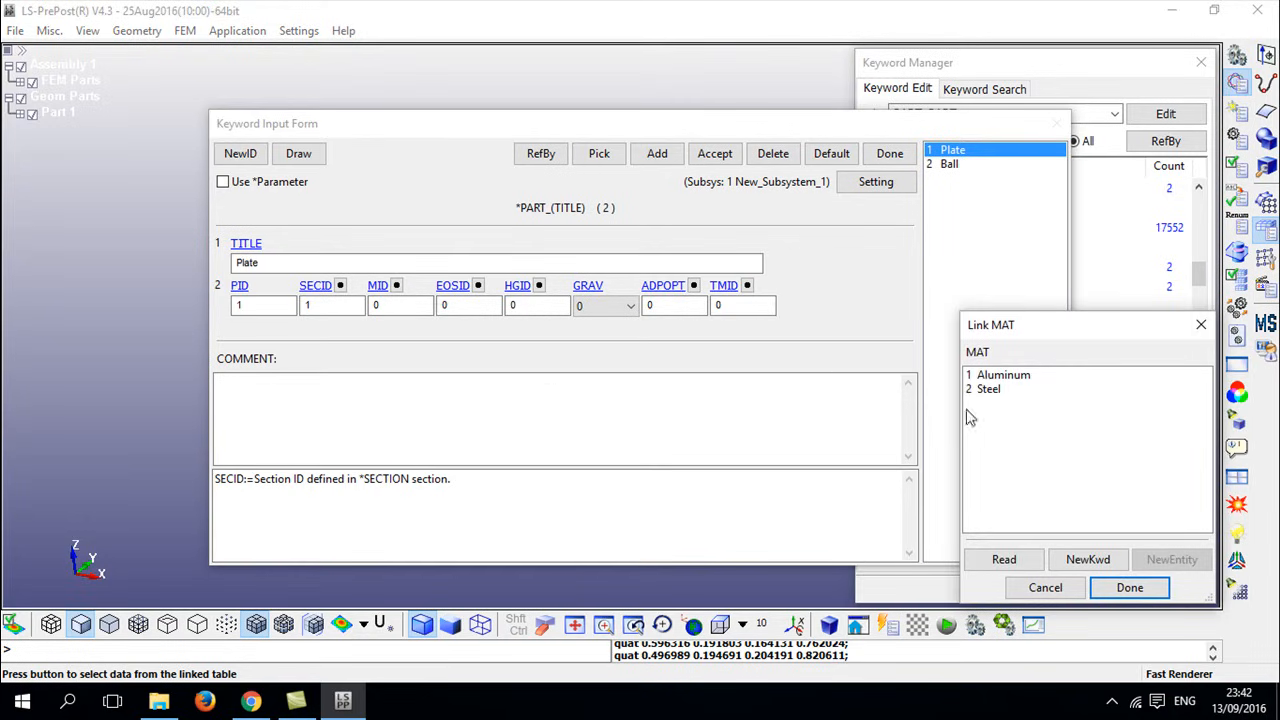
left_click(976, 379)
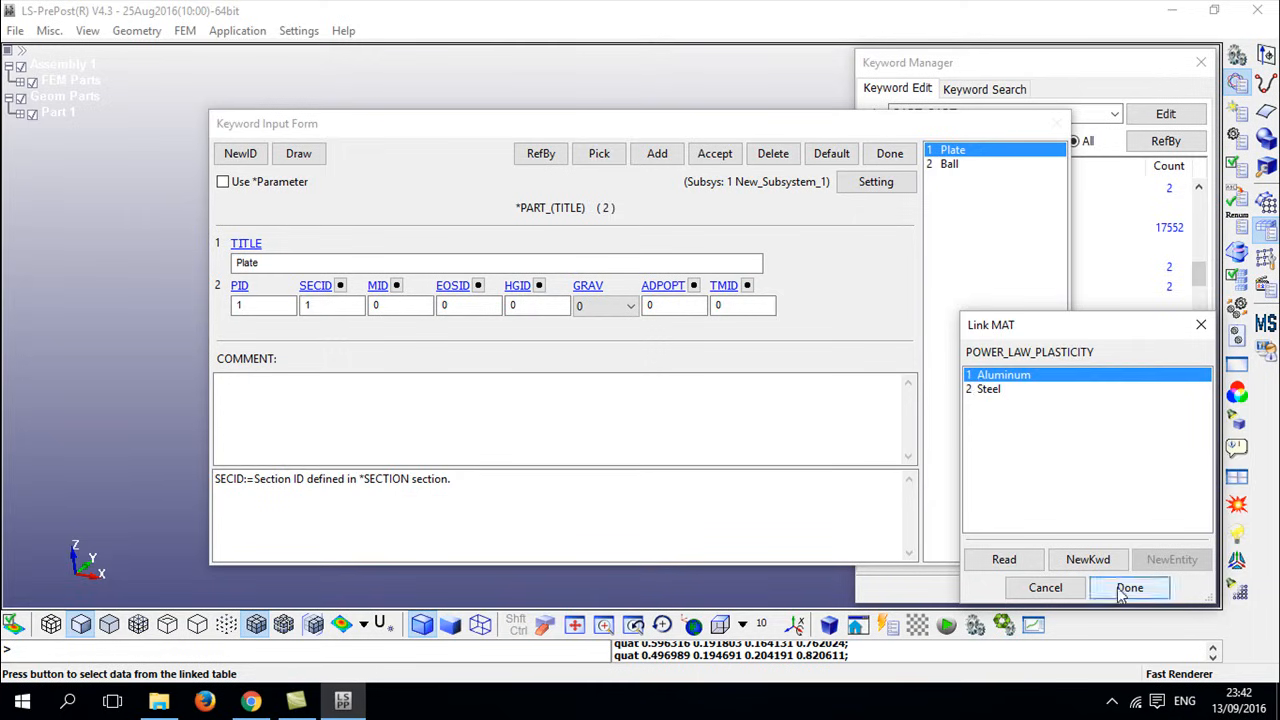
left_click(1128, 587)
left_click(714, 153)
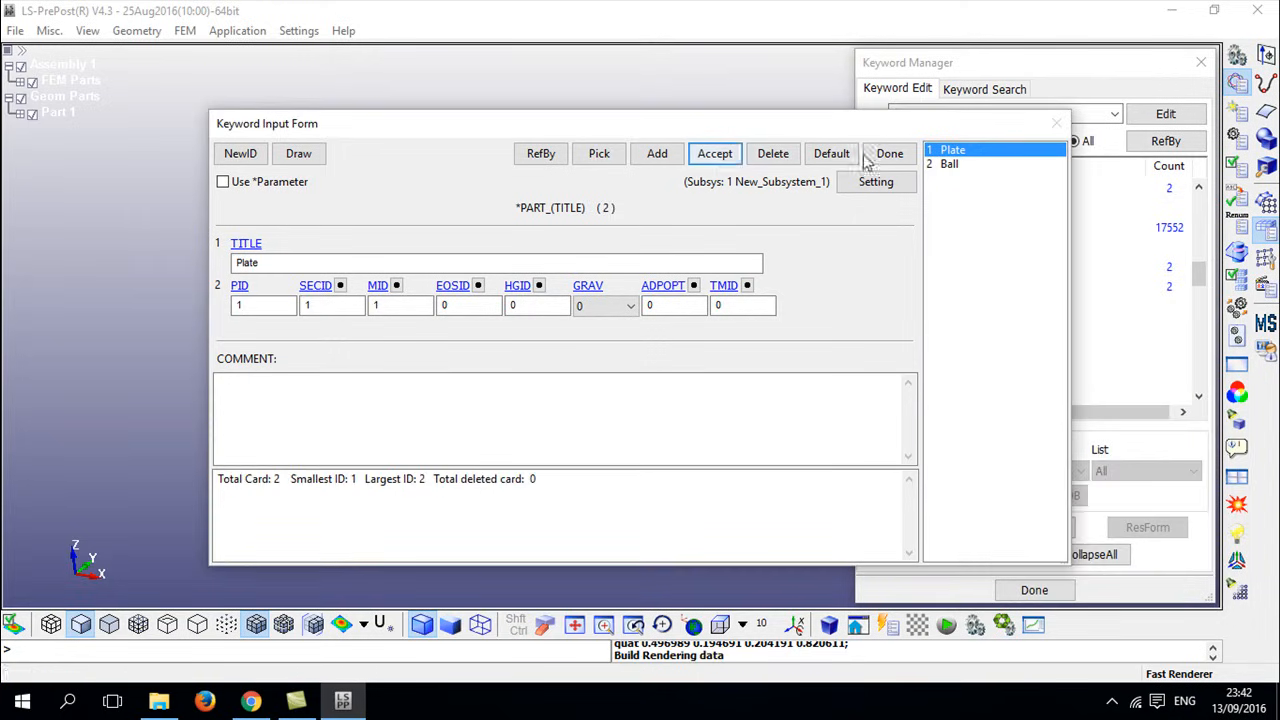
- Select the Ball part and link its section ID to Solid Section
left_click(965, 163)
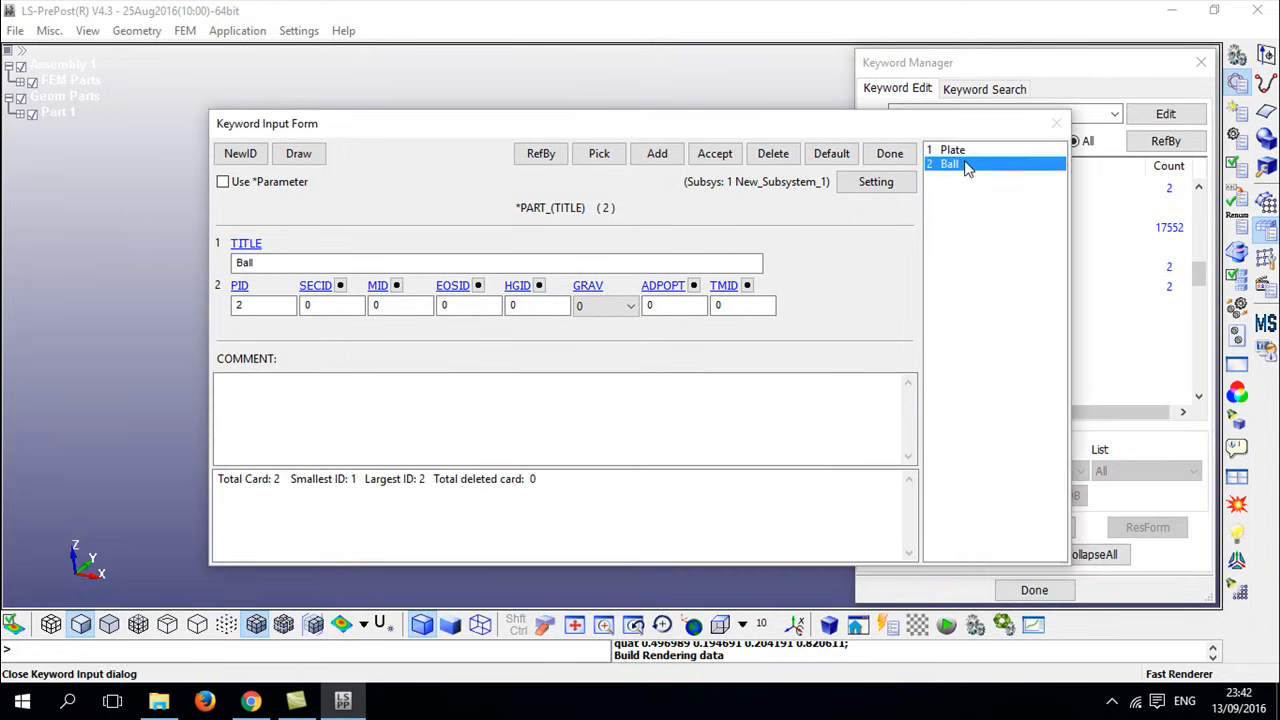
left_click(340, 286)
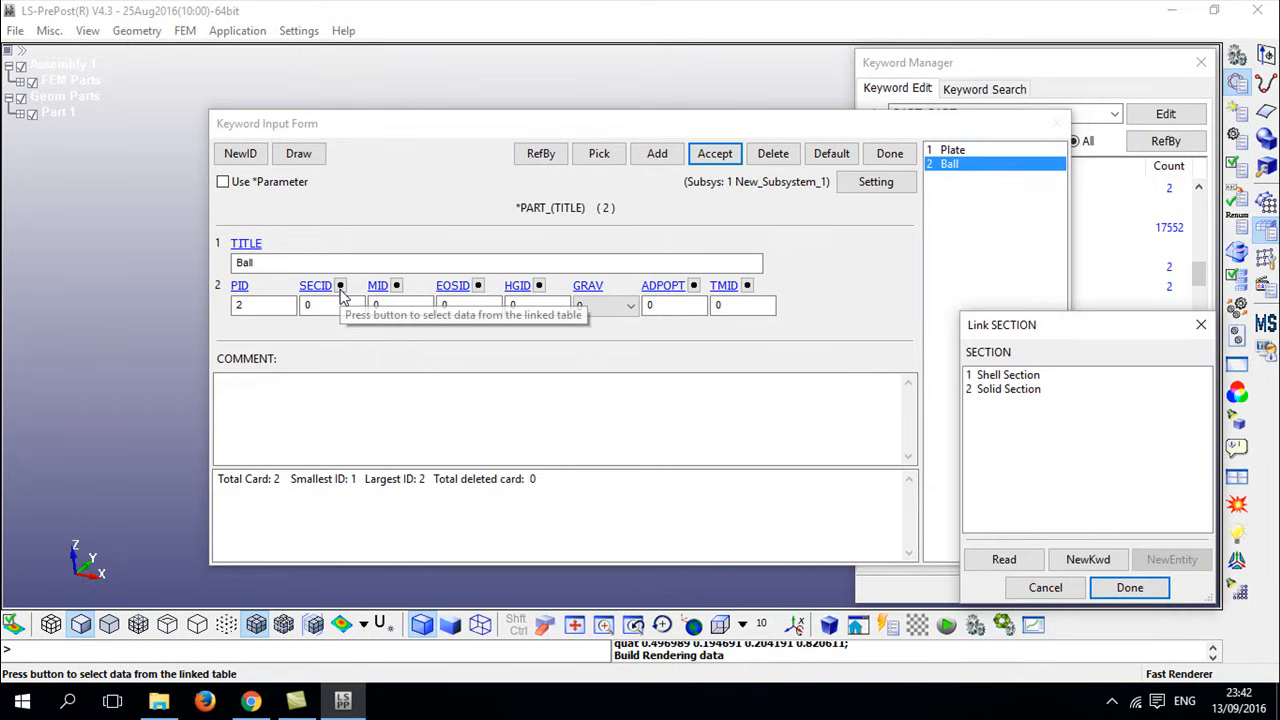
left_click(1015, 392)
left_click(1130, 587)
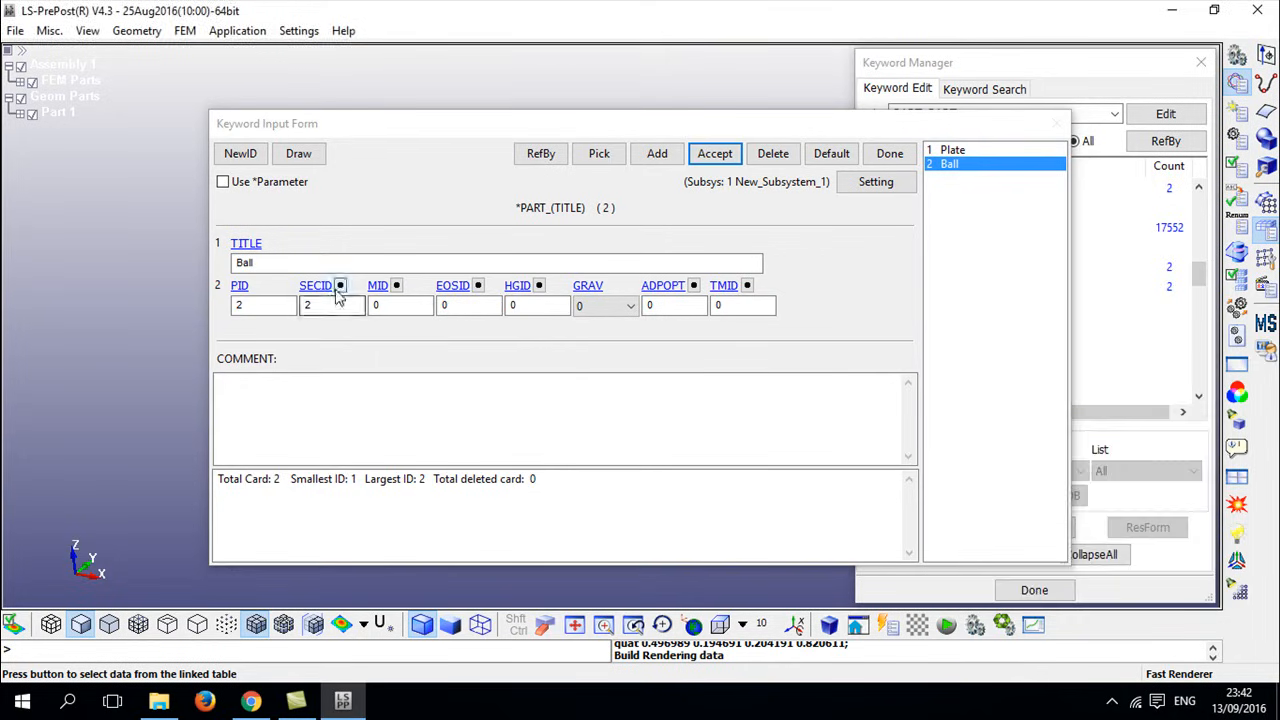
- Link the Ball part's material ID to Steel, then accept the changes and close the PART form
left_click(396, 286)
left_click(993, 389)
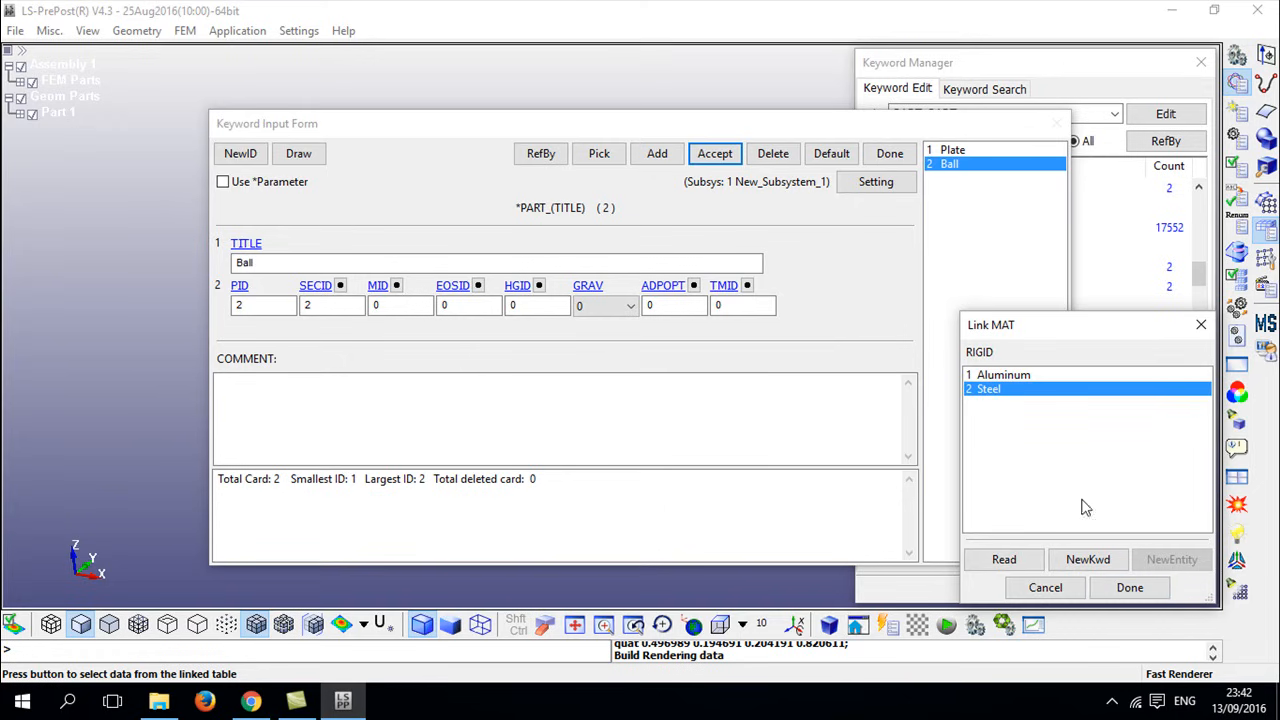
left_click(1129, 587)
left_click(705, 160)
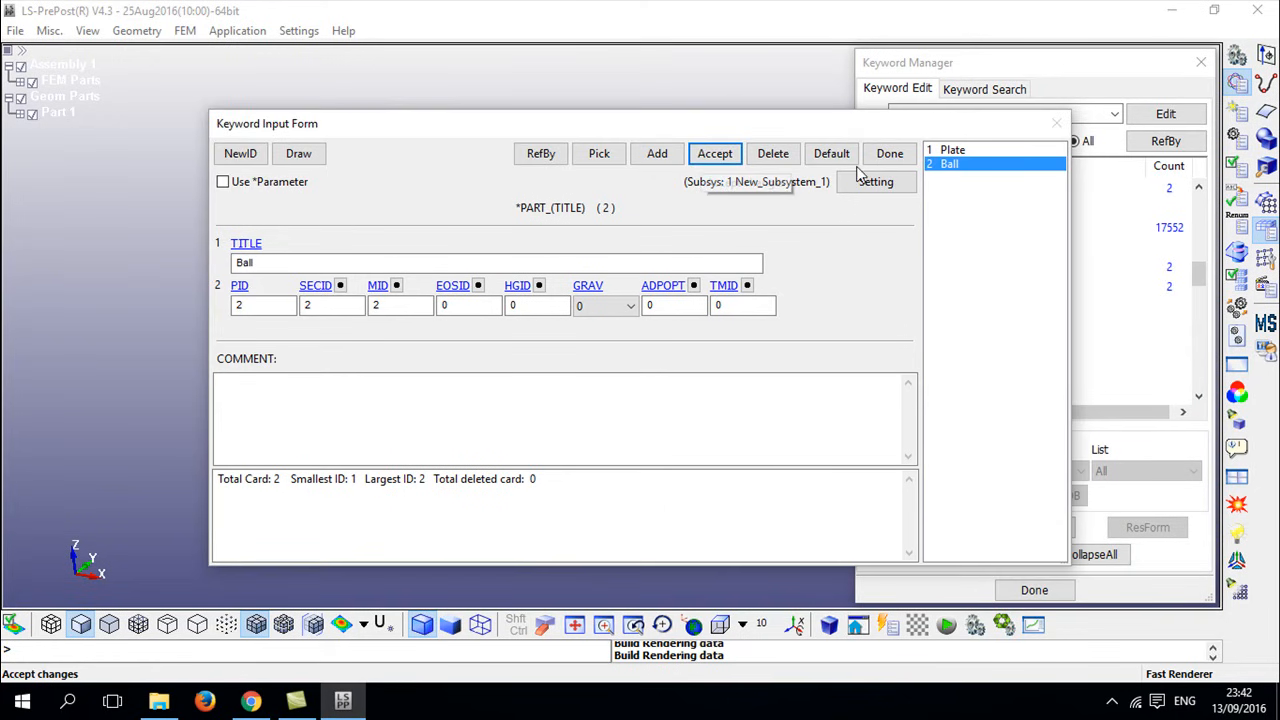
left_click(889, 154)
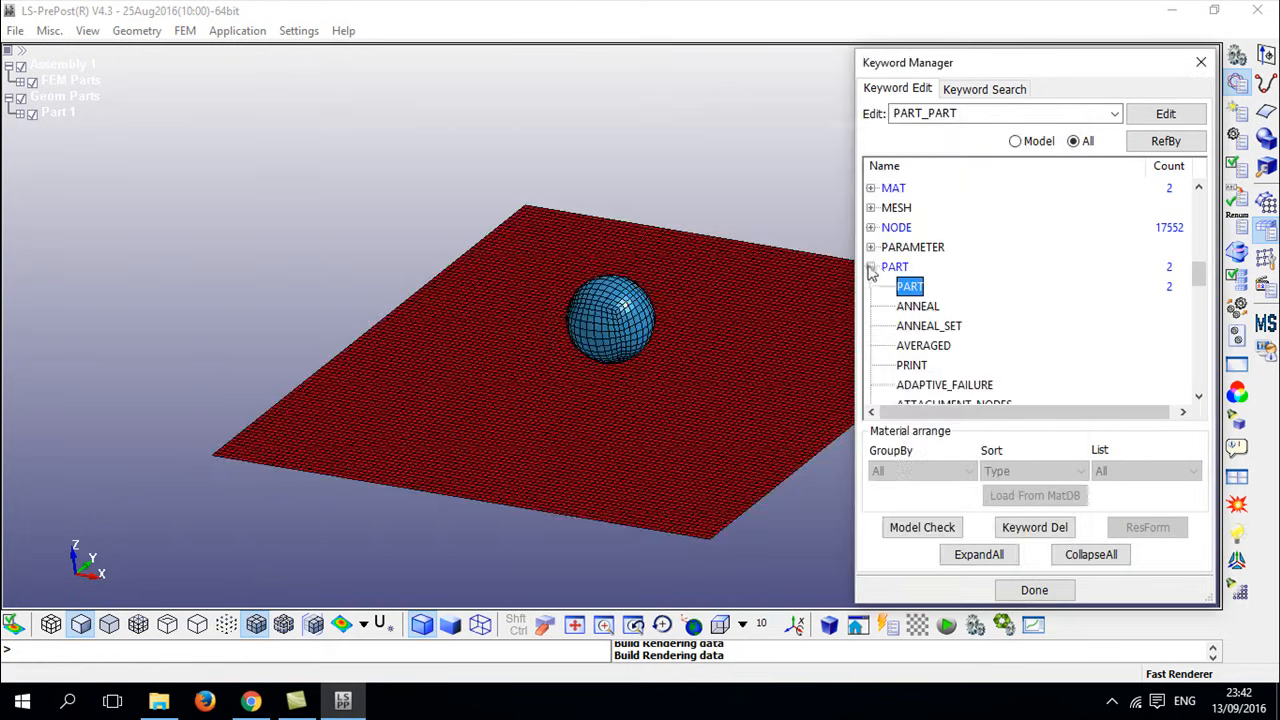
- Collapse the PART keywords and open a new INITIAL_VELOCITY_GENERATION keyword form from the INITIAL group
left_click(871, 267)
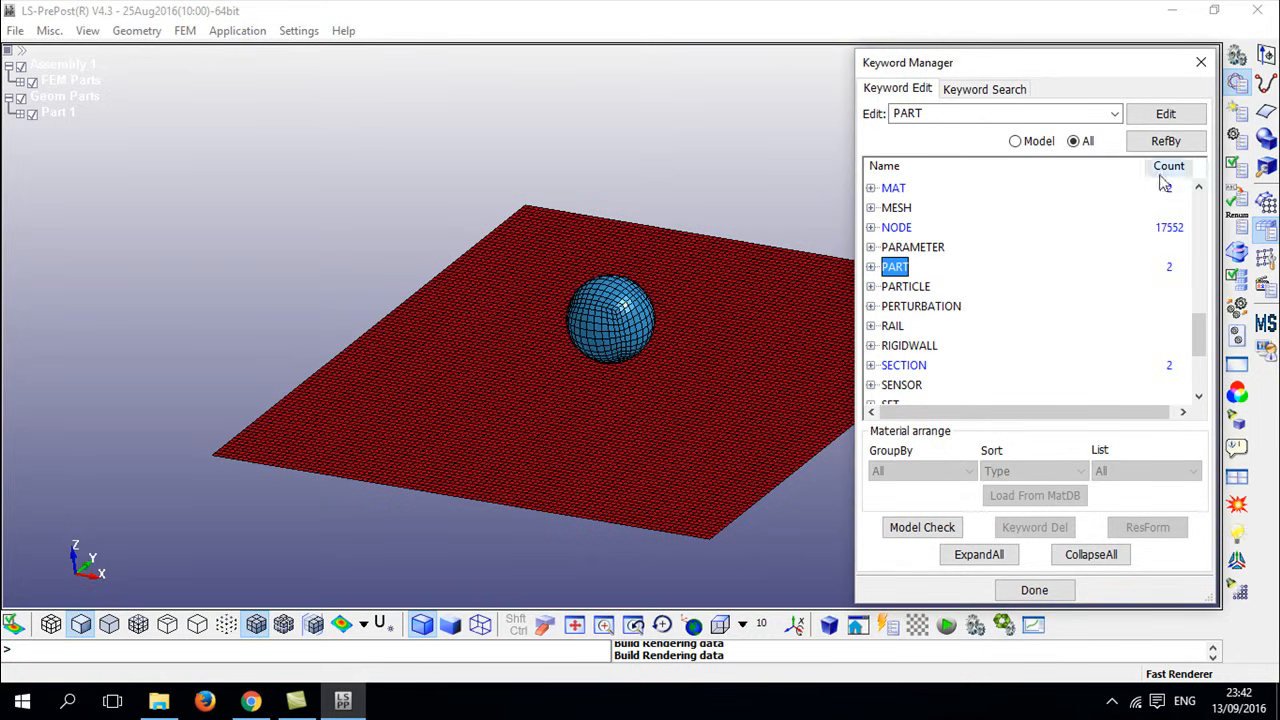
scroll(930, 322, "down", 2)
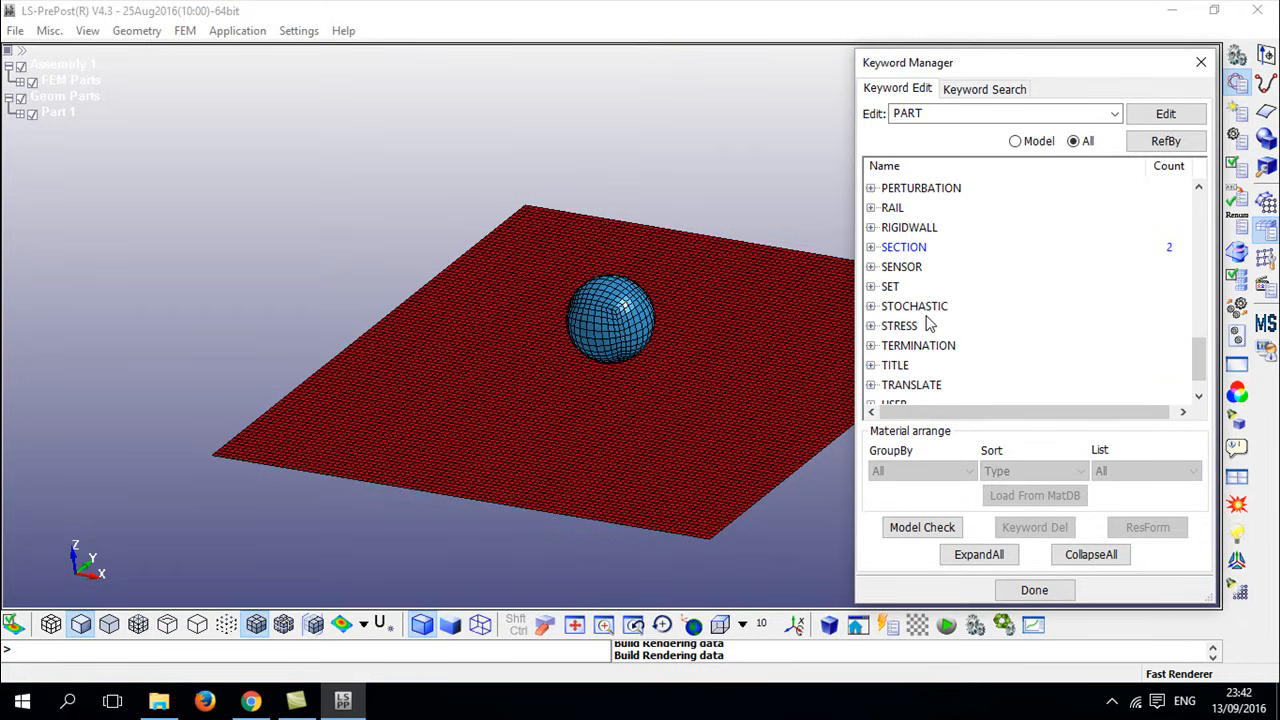
scroll(930, 322, "up", 2)
scroll(930, 322, "up", 2)
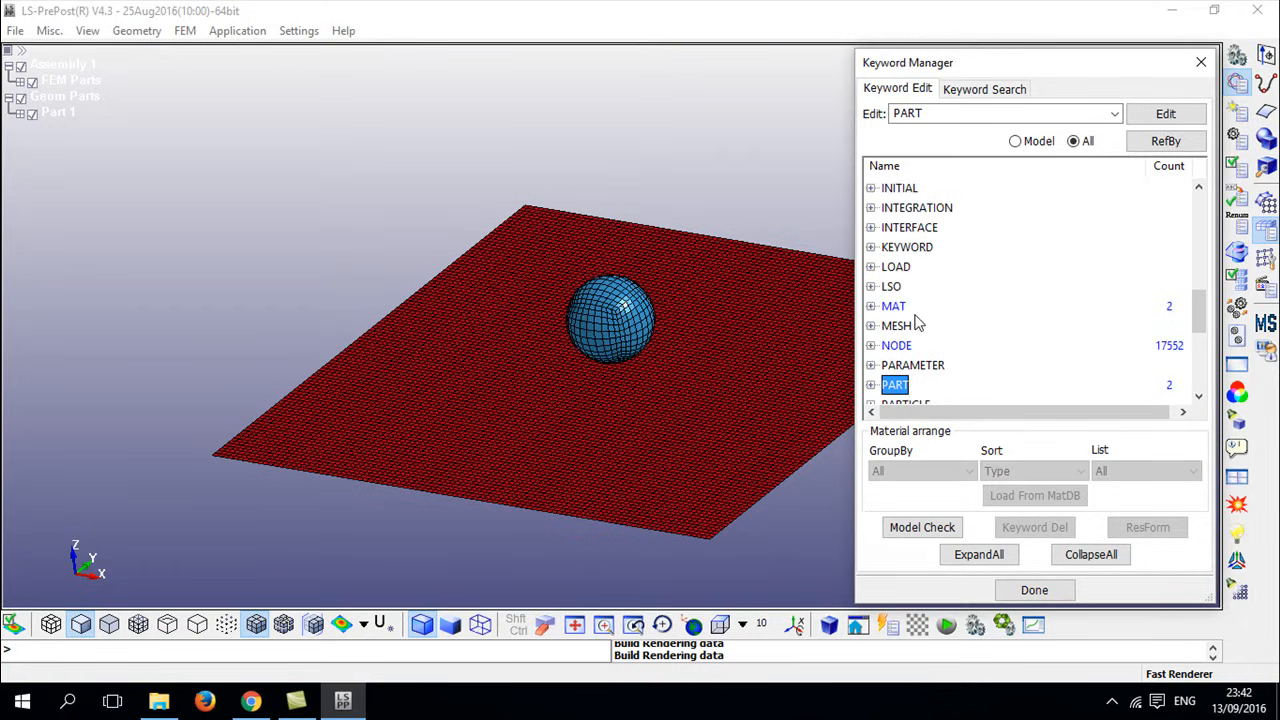
left_click(871, 189)
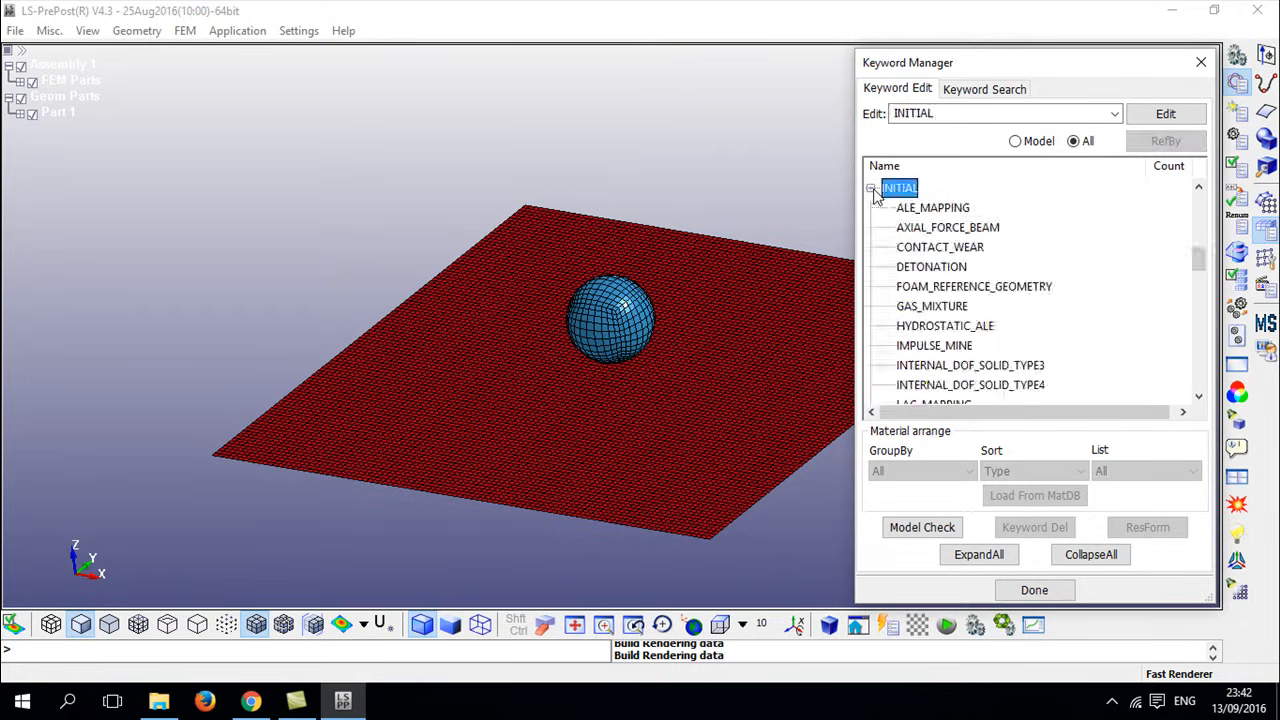
left_click(952, 270)
scroll(952, 278, "down", 8)
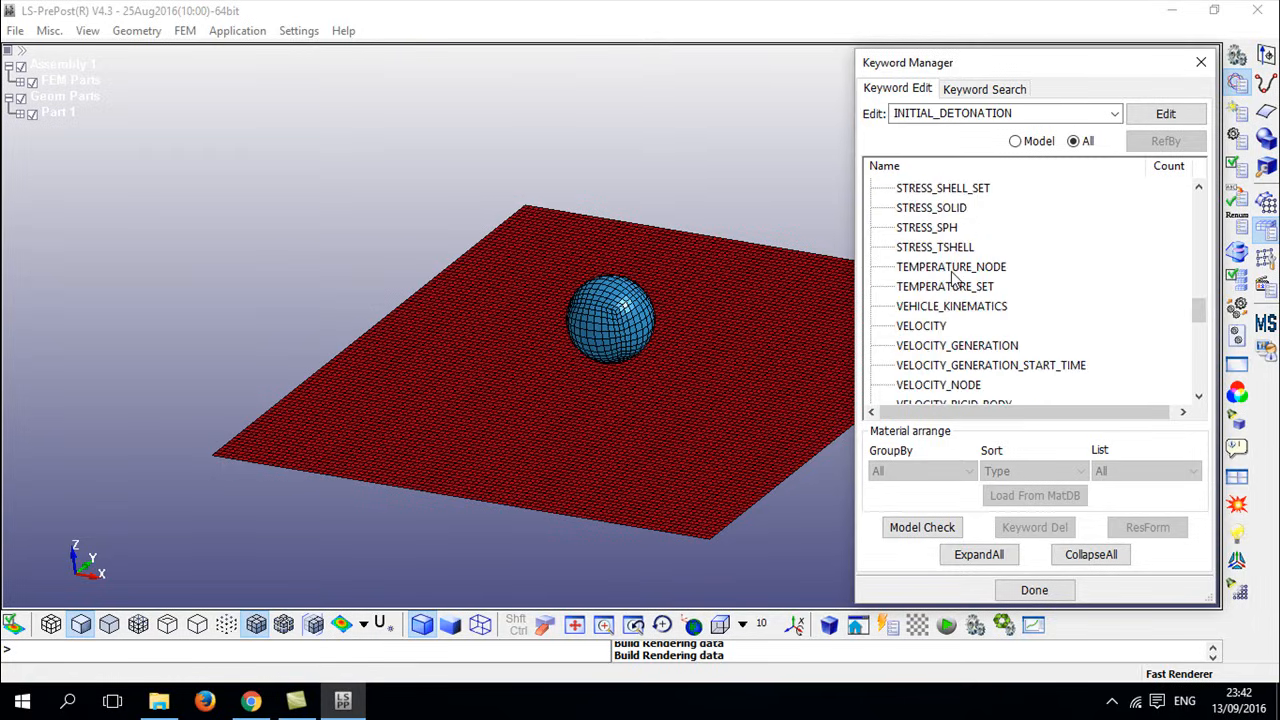
double_click(940, 345)
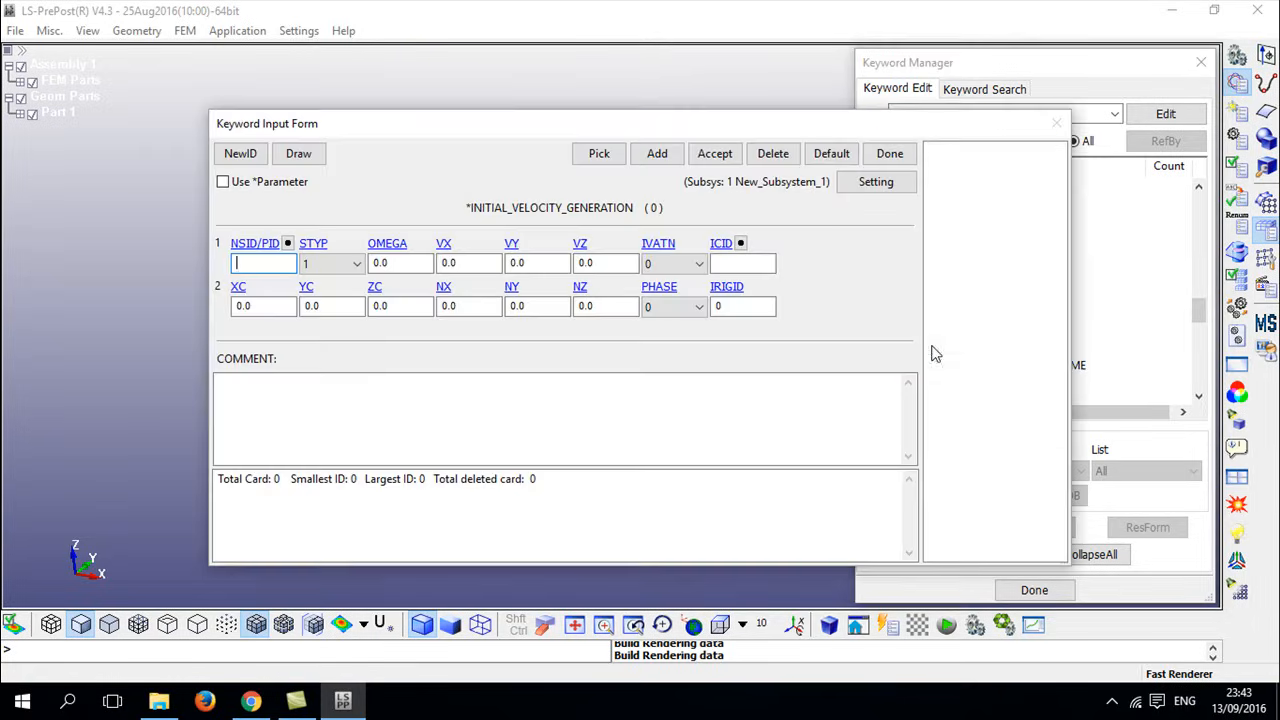
mouse_move(637, 124)
left_mouse_down()
mouse_move(1011, 167)
mouse_move(1112, 151)
mouse_move(646, 128)
left_mouse_up()
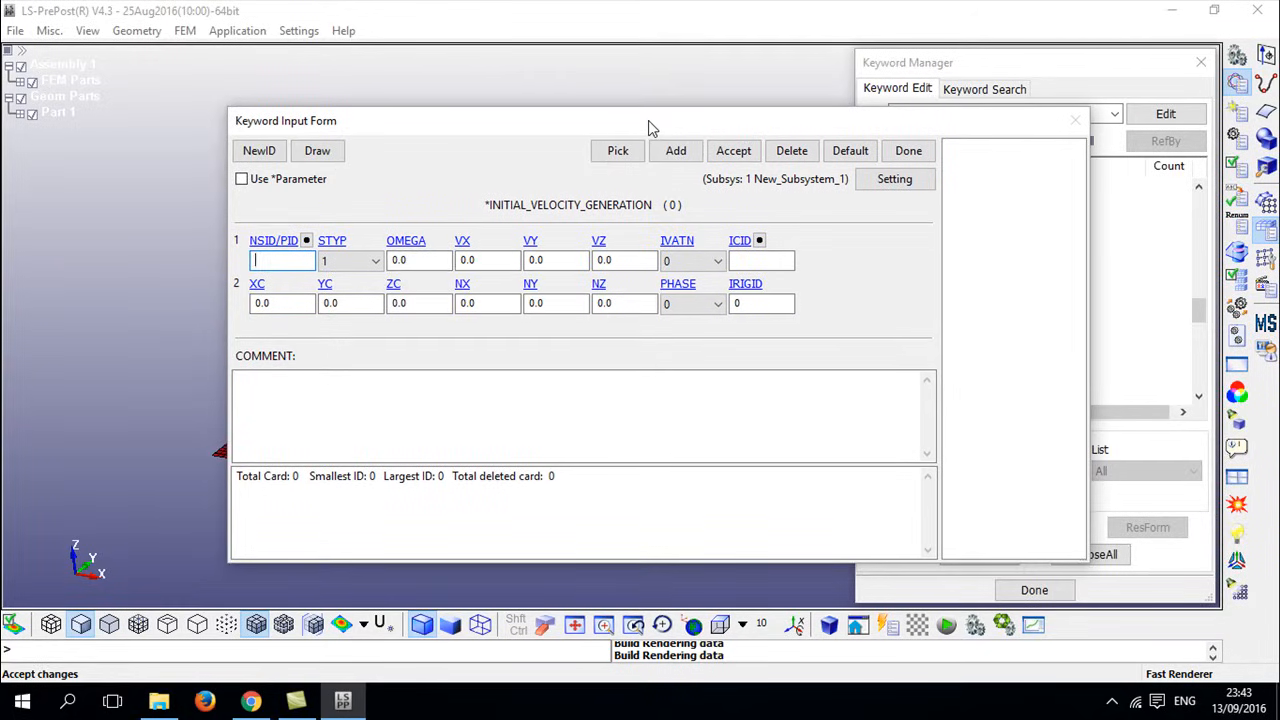
- Set the initial velocity's set type STYP to 2 (part ID) and link its NSID/PID to the Ball part
left_click(336, 242)
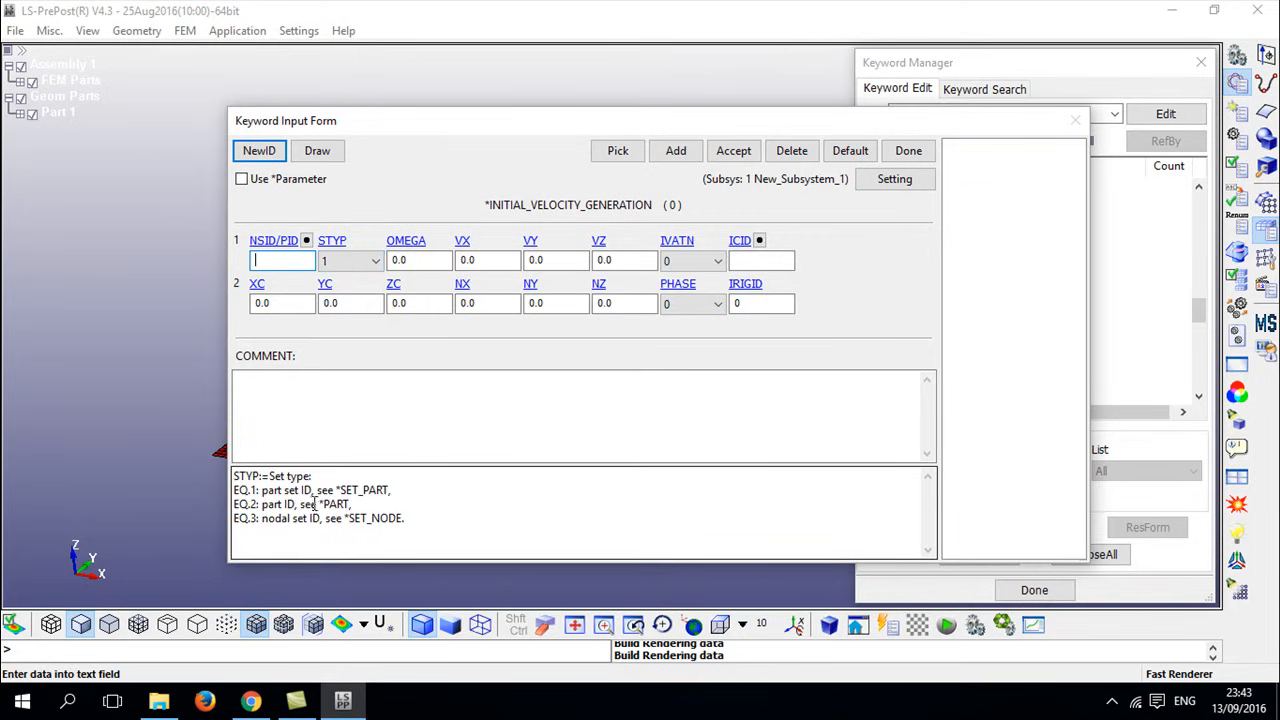
left_click(340, 262)
left_click(338, 293)
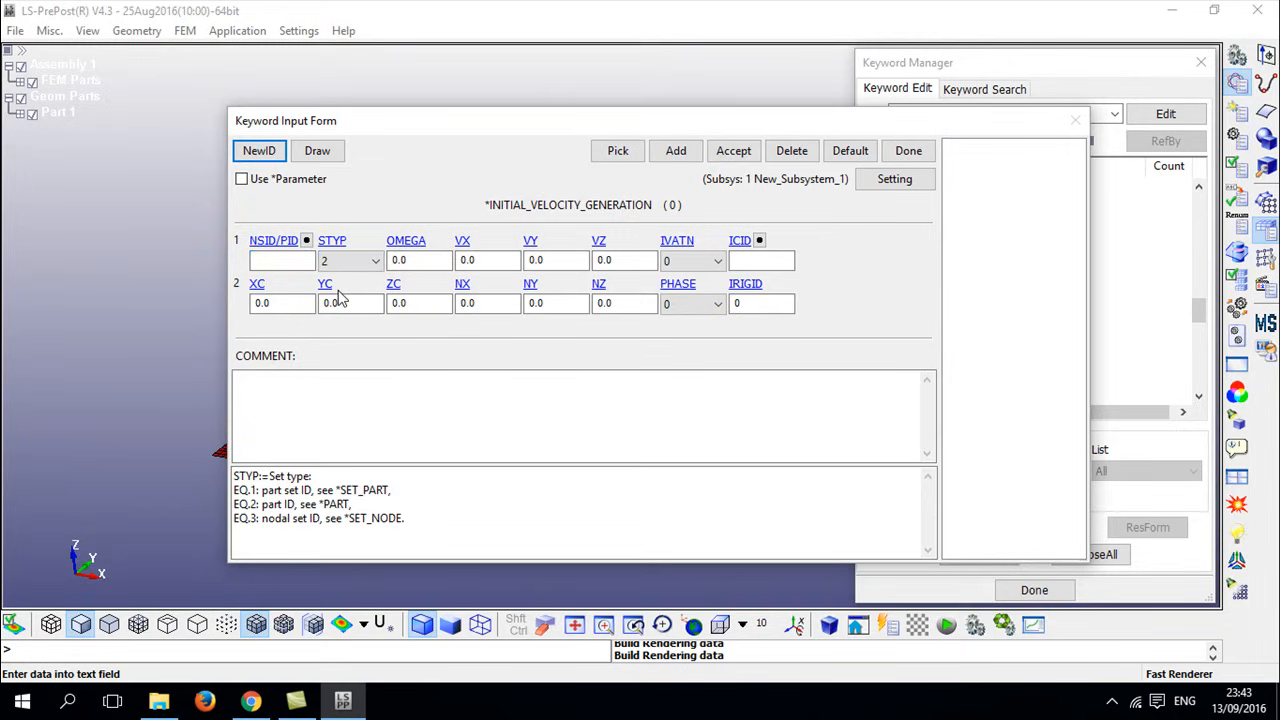
left_click(306, 241)
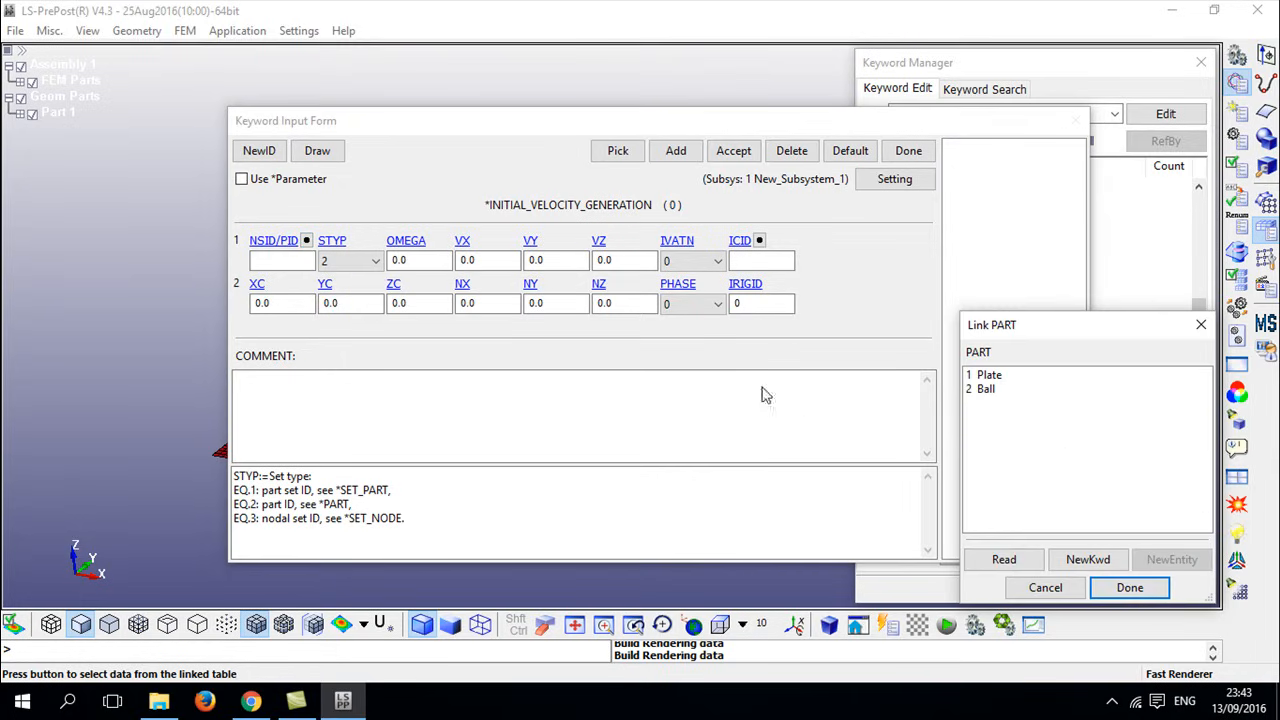
left_click(992, 376)
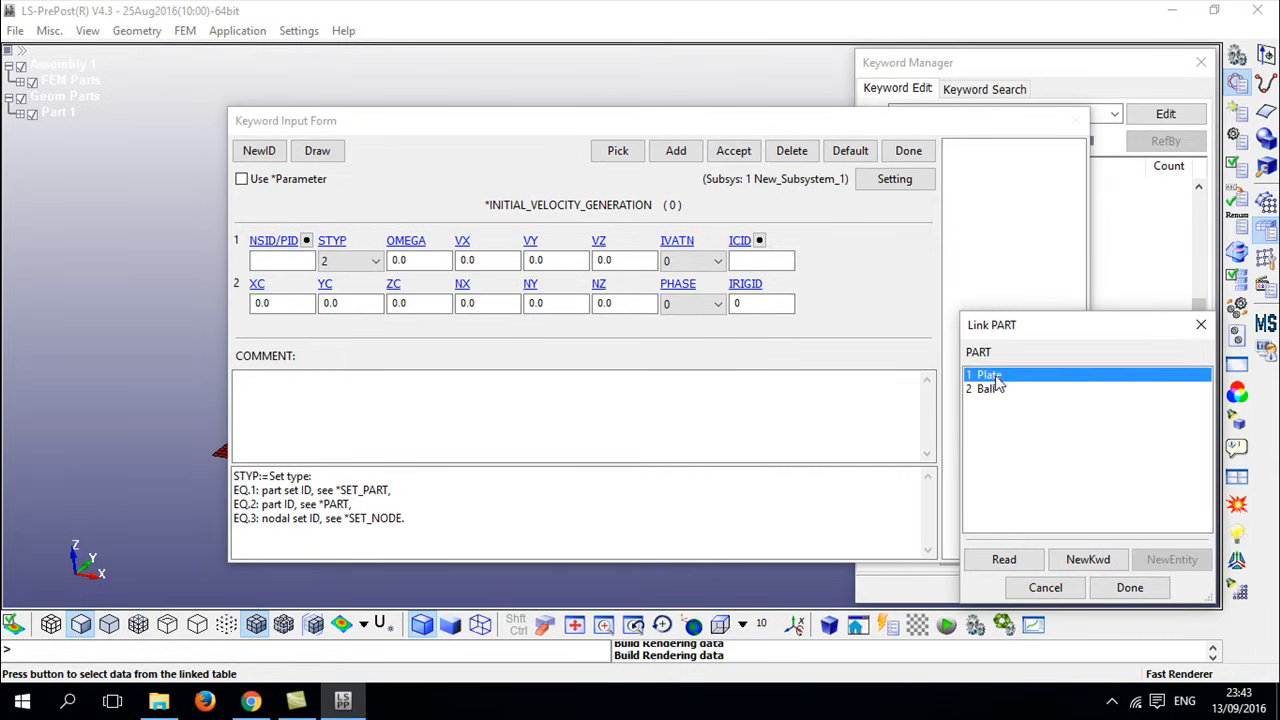
left_click(988, 390)
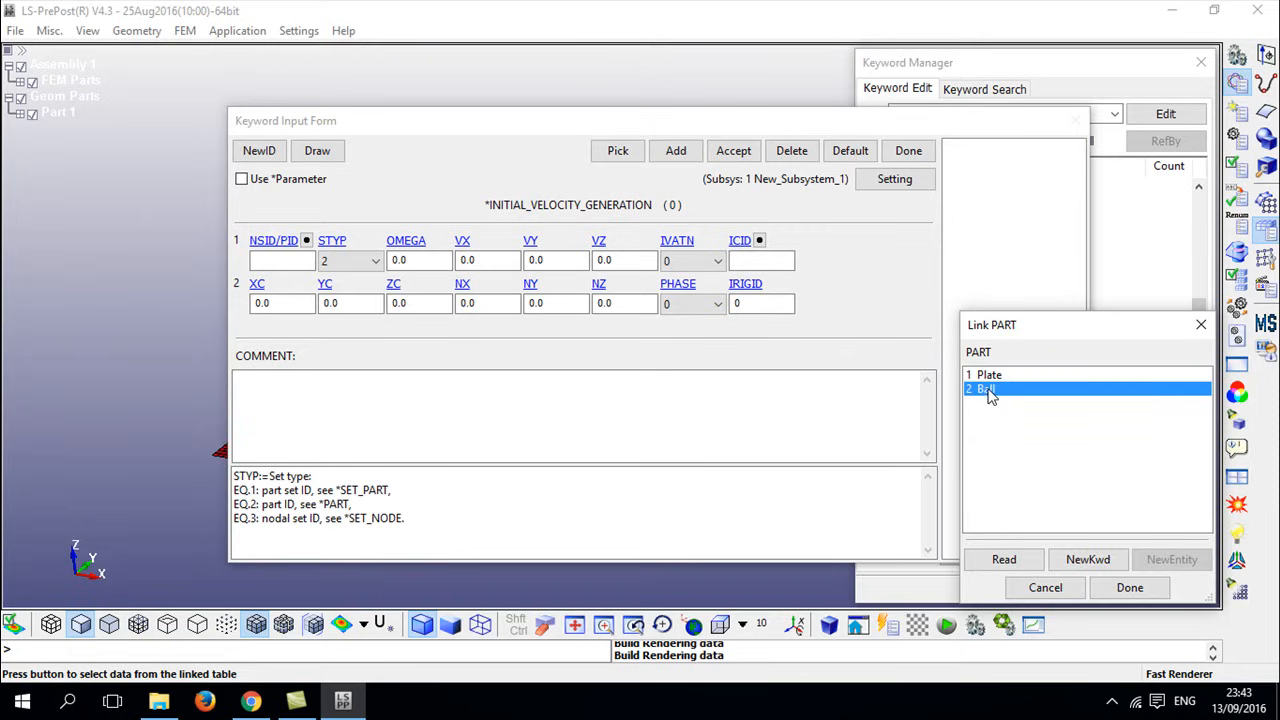
left_click(1130, 587)
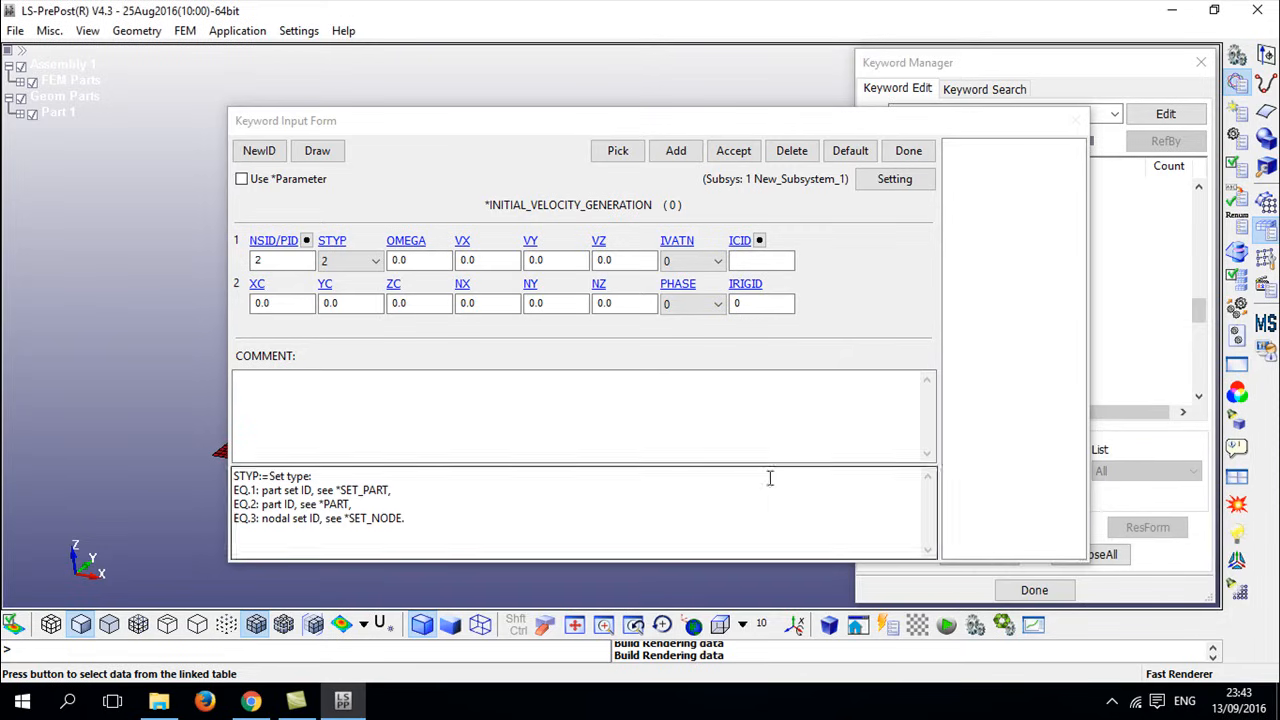
left_click(349, 262)
left_click(346, 282)
left_click(306, 242)
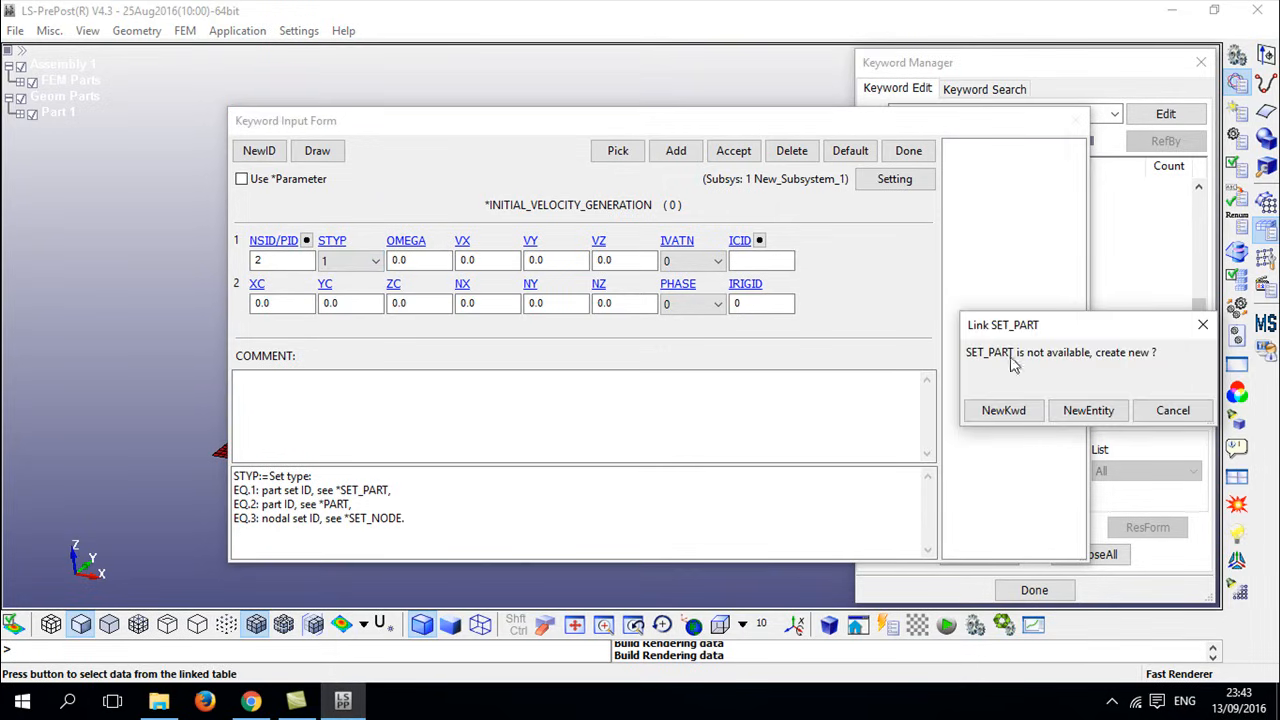
left_click(1203, 324)
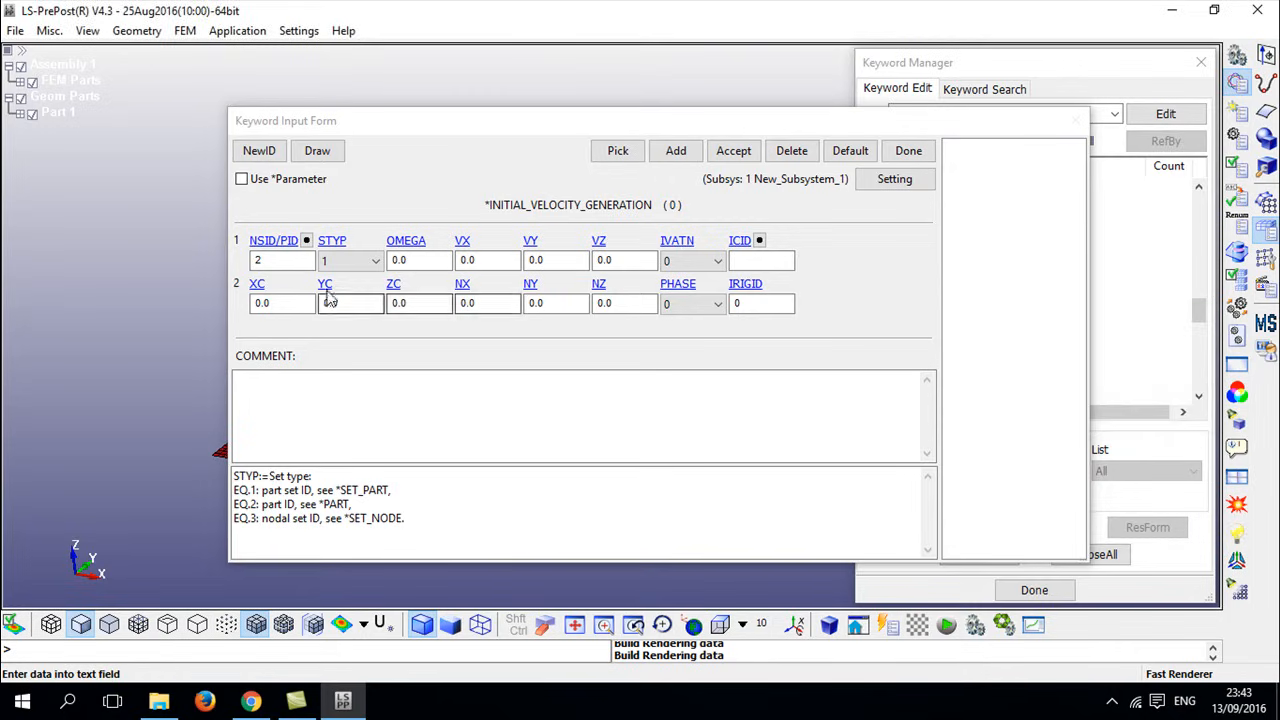
left_click(345, 261)
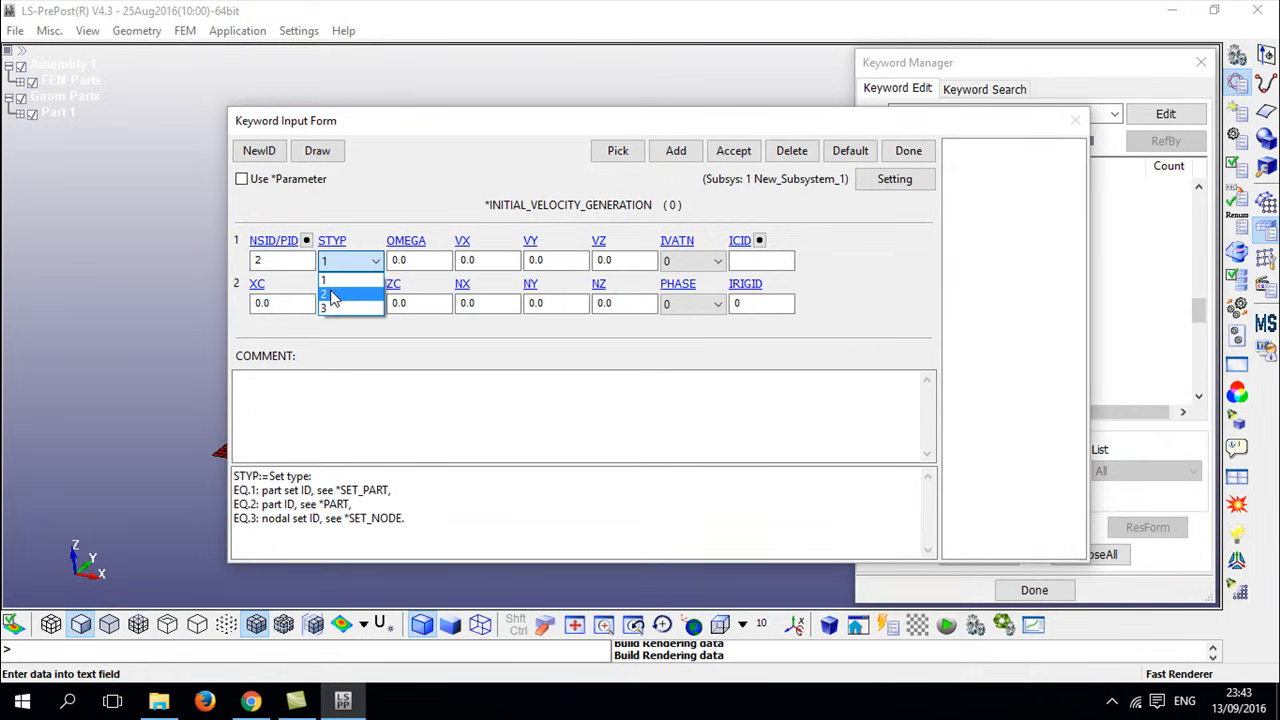
left_click(333, 295)
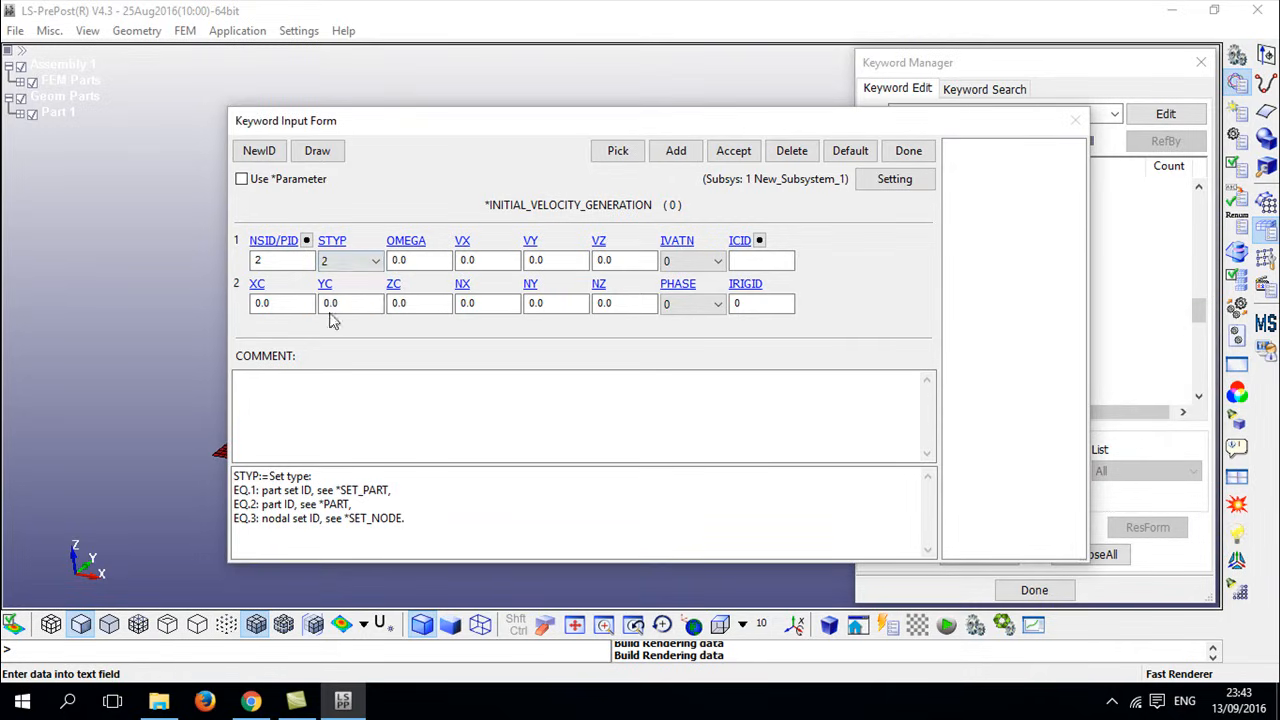
- Set the Ball's initial velocity VZ to -20, accept the entry, then close the form and collapse the INITIAL keywords
left_click(630, 260)
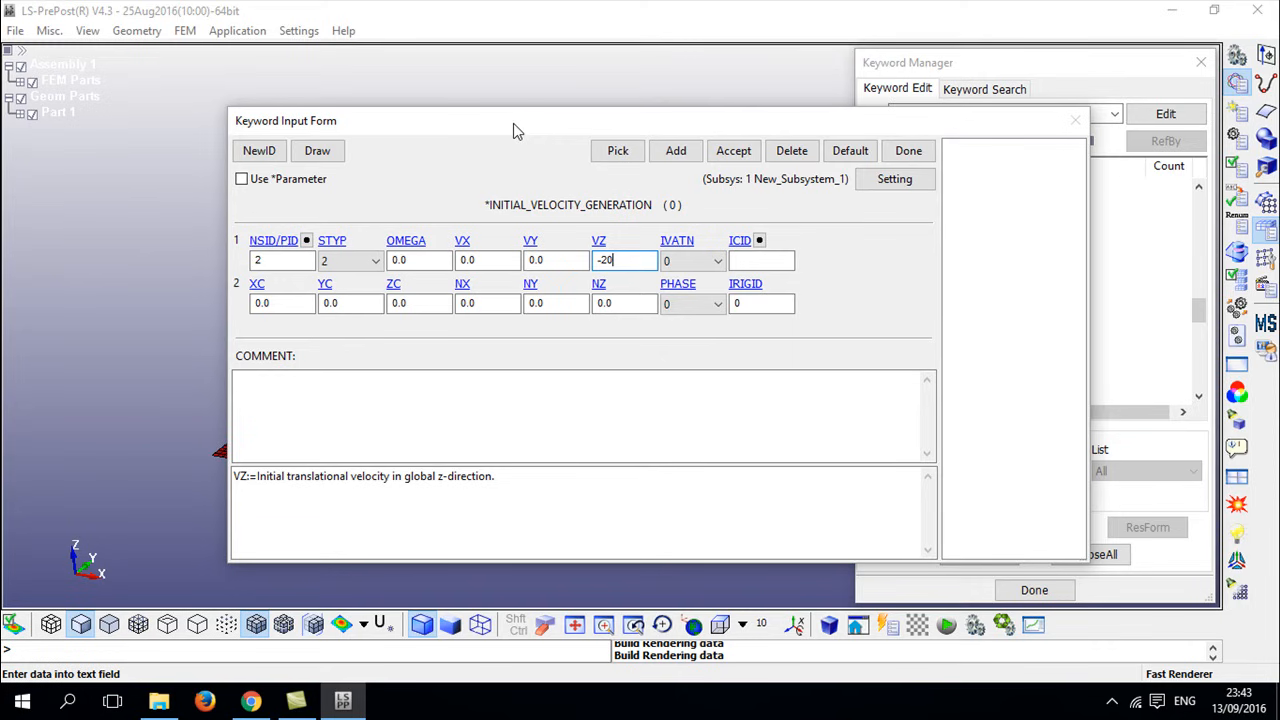
left_click_drag(513, 130, 499, 415)
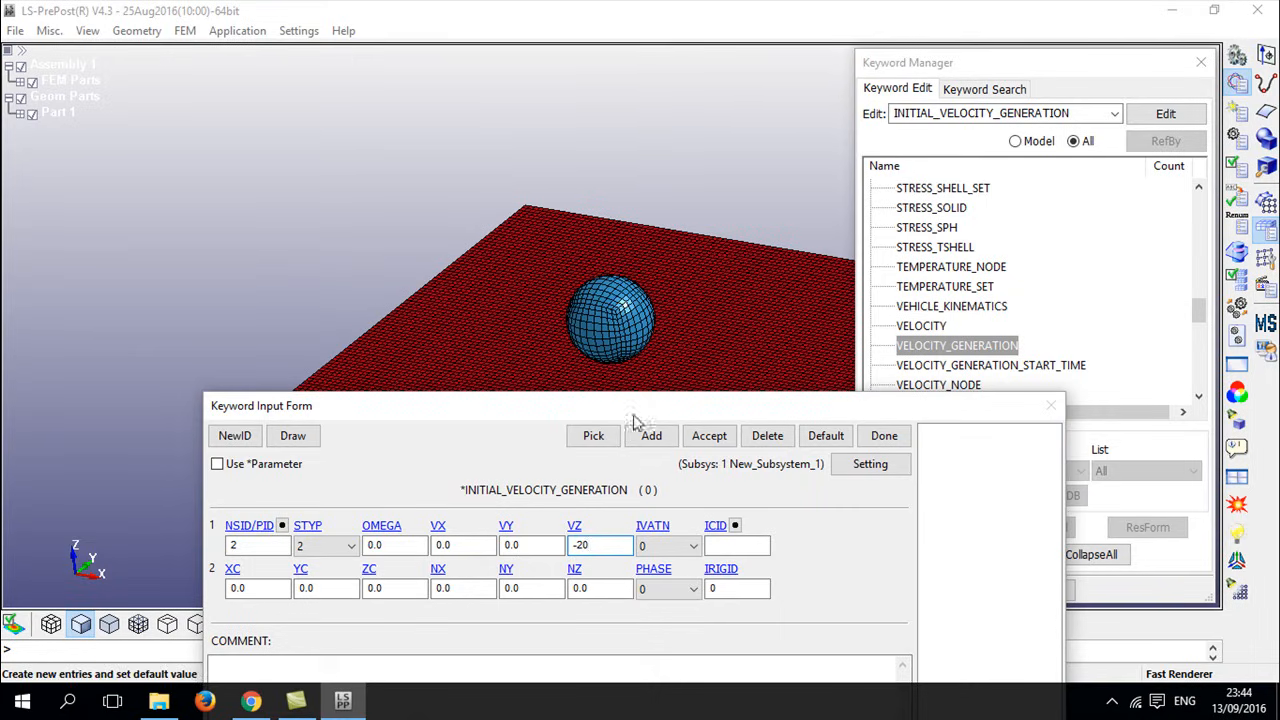
left_click_drag(630, 408, 589, 122)
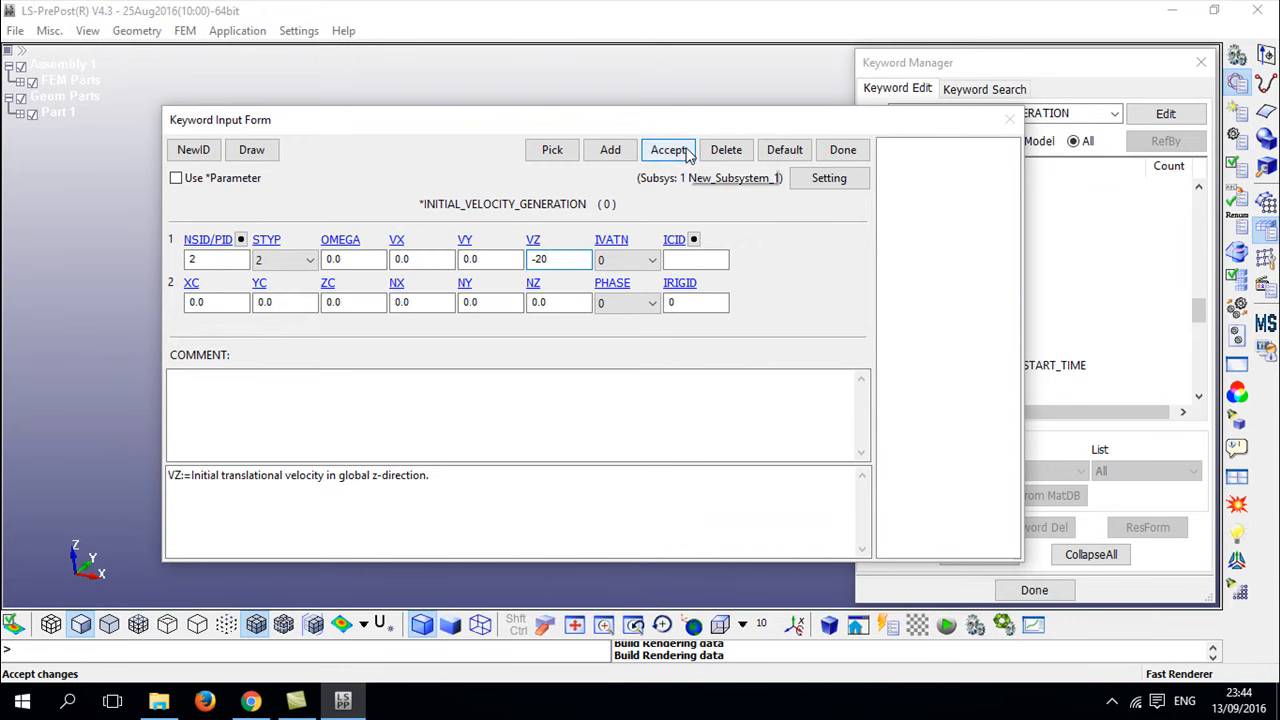
left_click(668, 150)
left_click(855, 152)
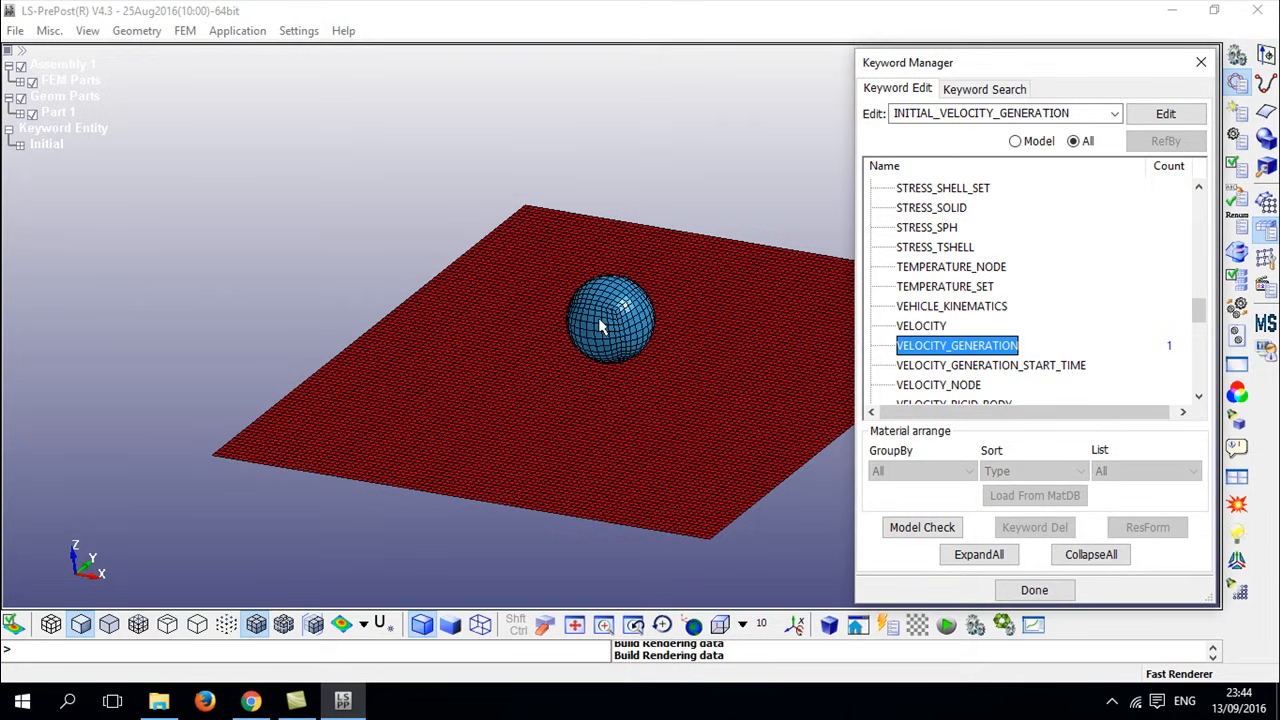
scroll(886, 249, "up", 10)
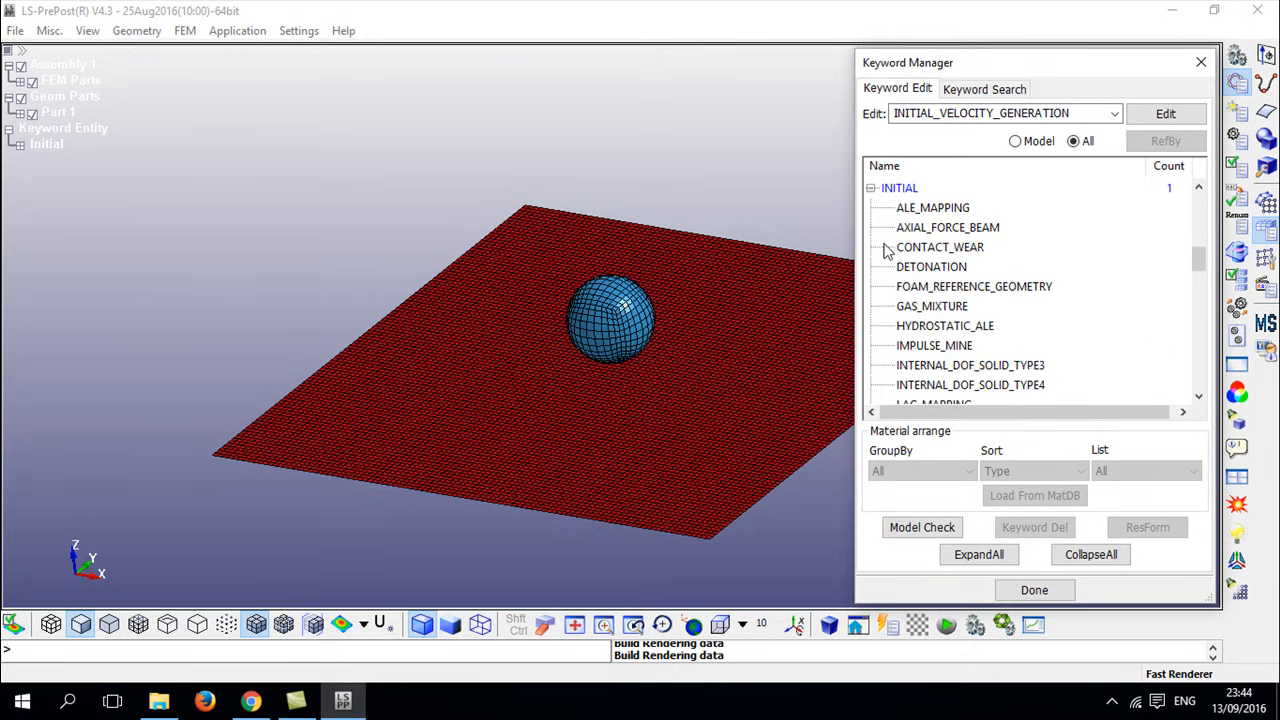
left_click(870, 188)
left_click(899, 188)
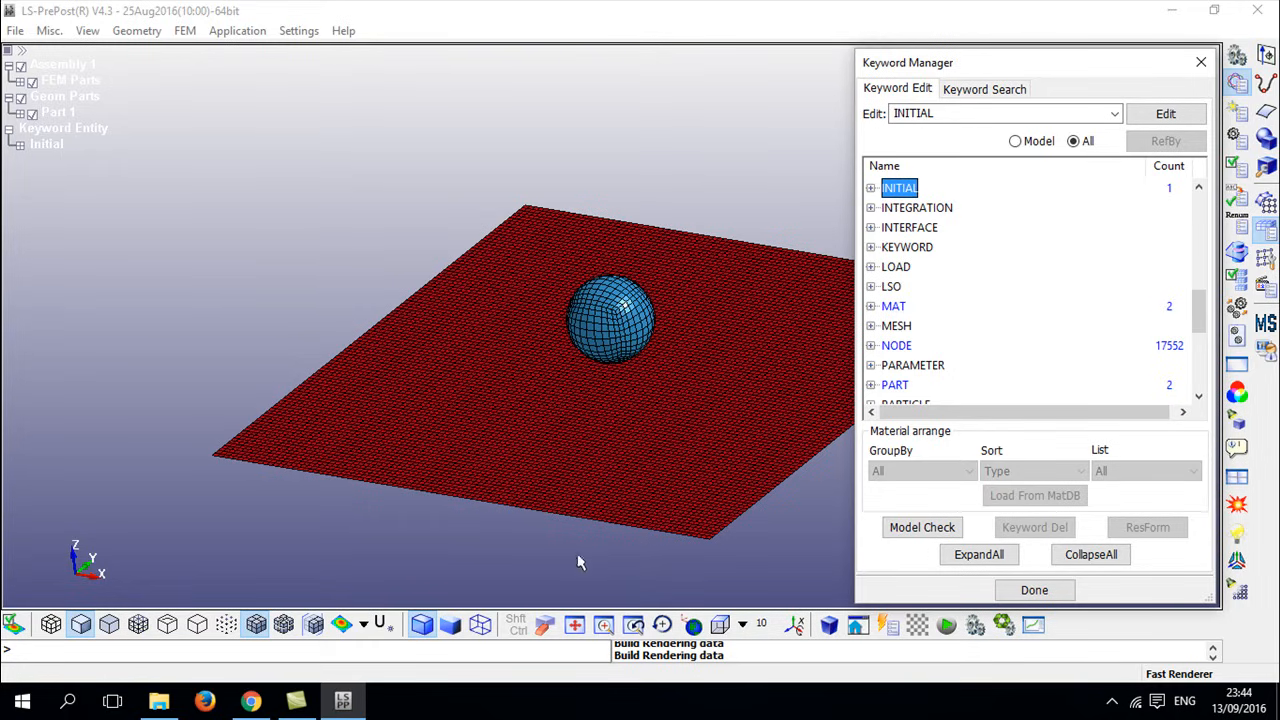
- Show the model from the top with the entire plate in view and unobstructed by the Keyword Manager
left_click(743, 624)
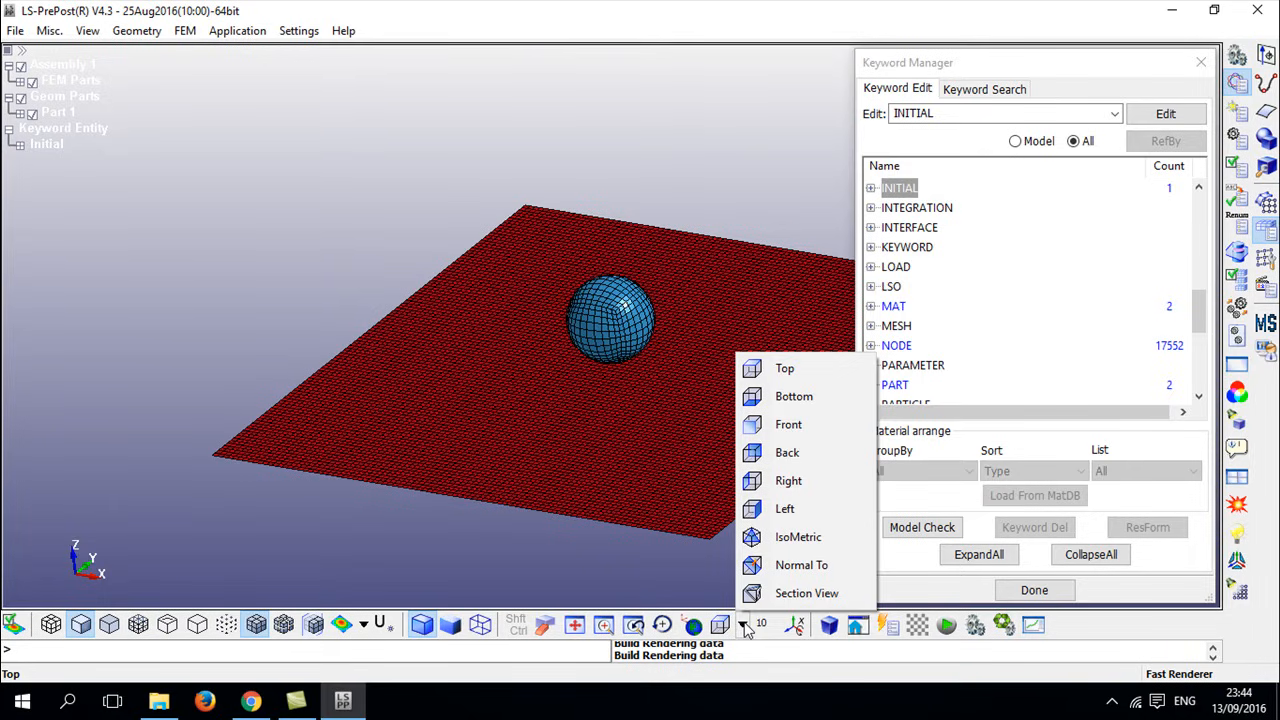
left_click(770, 368)
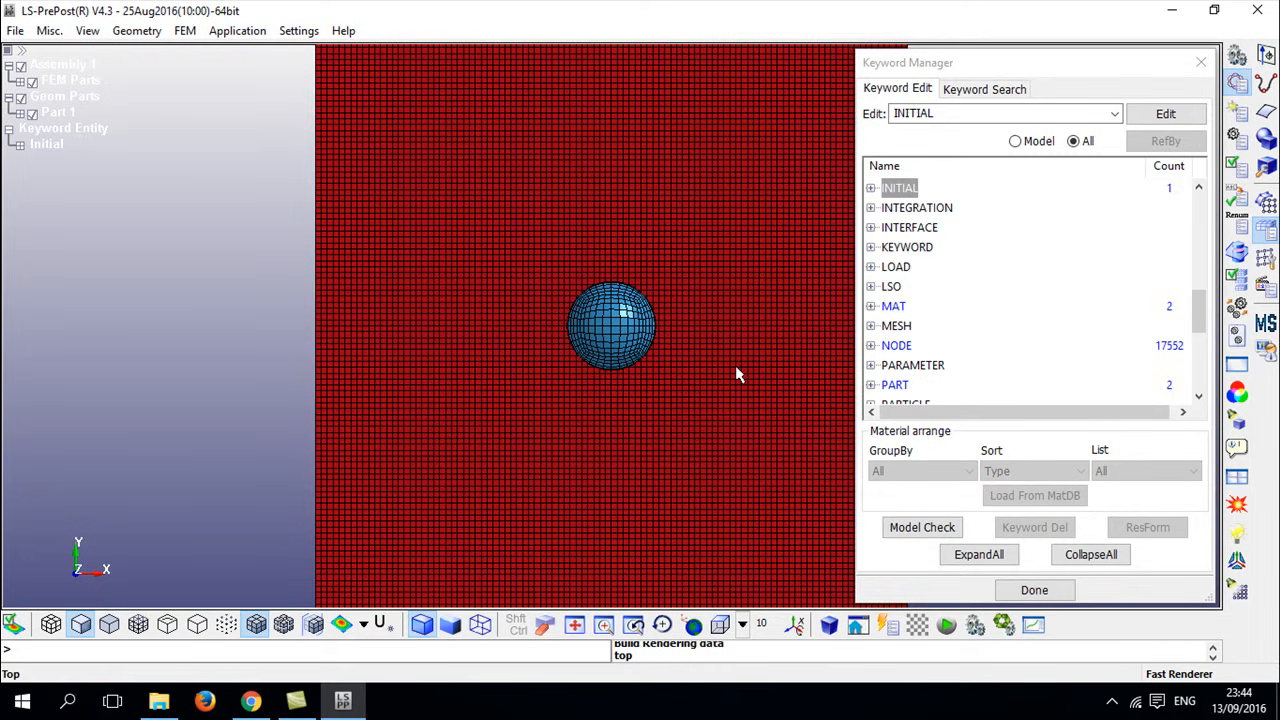
middle_click_drag(736, 367, 634, 314, "shift")
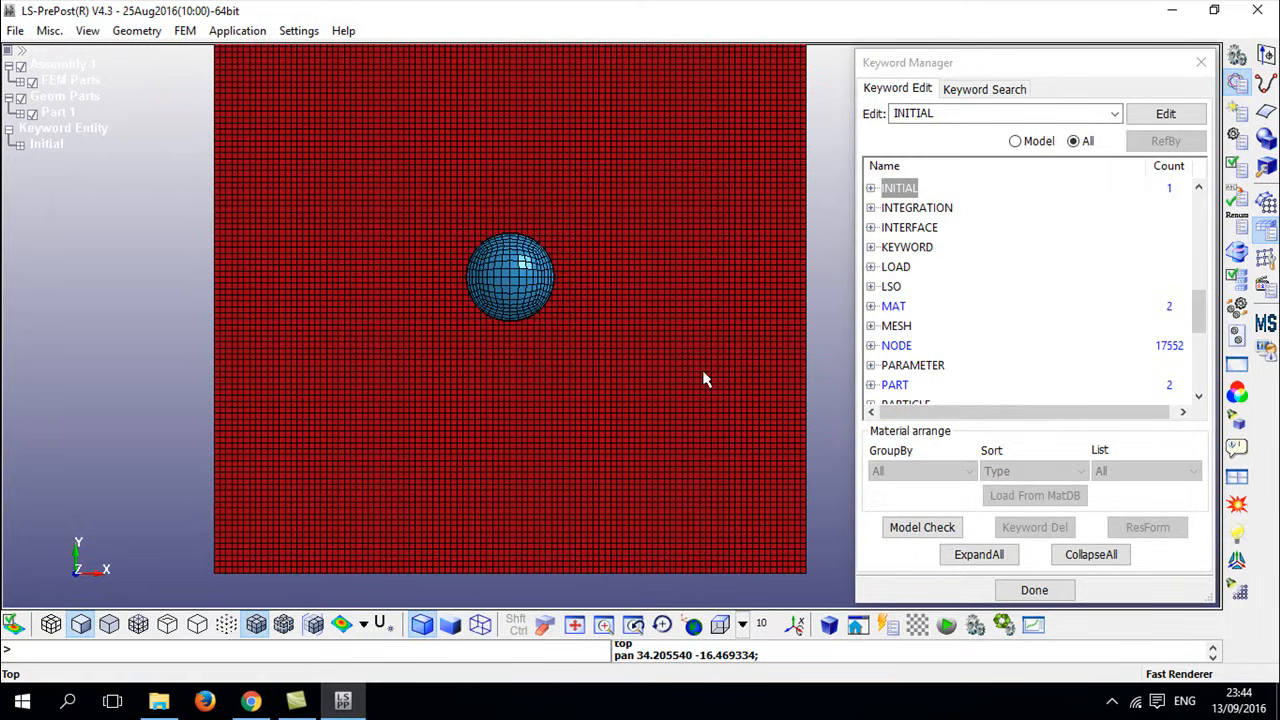
scroll(703, 378, "down", 3)
scroll(703, 378, "up", 3)
scroll(703, 378, "down", 3)
scroll(703, 378, "up", 5)
scroll(702, 371, "down", 5)
scroll(703, 373, "up", 5)
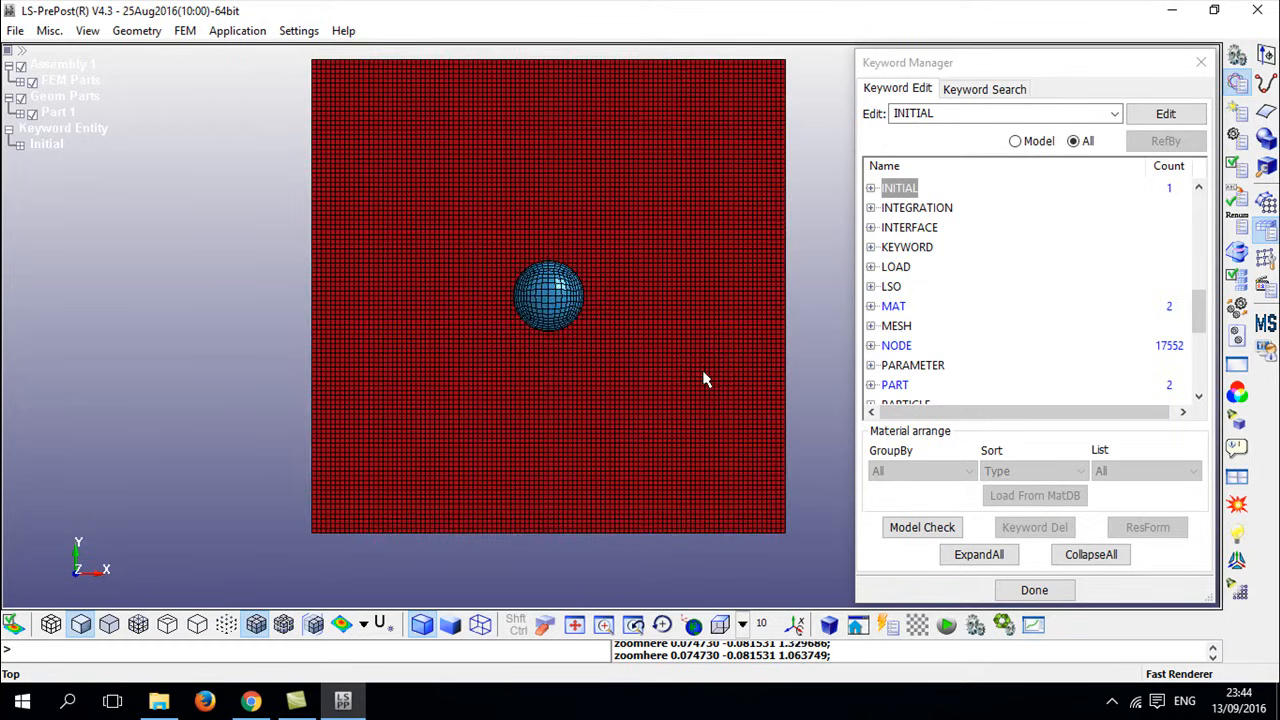
middle_click_drag(703, 378, 674, 403, "shift")
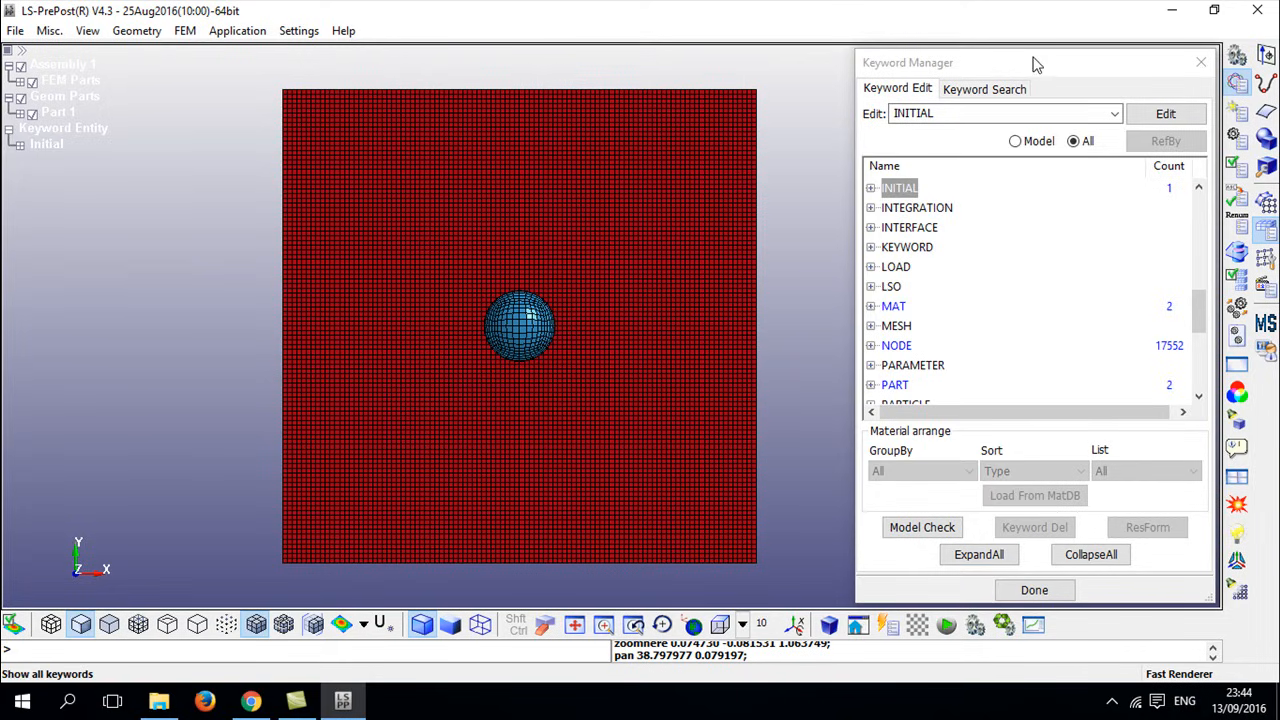
left_click_drag(1042, 64, 966, 70)
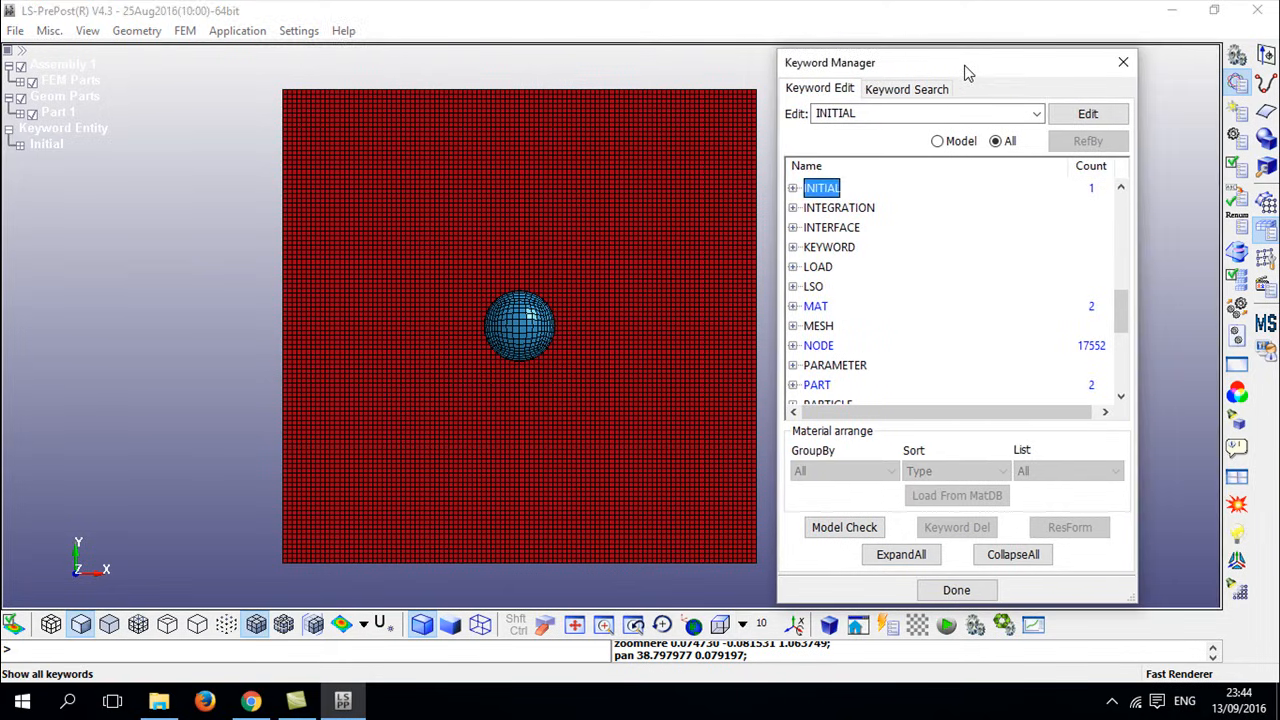
- Start creating a boundary SPC on a node set with all six degrees of freedom fixed, keeping the node selection window accessible
left_click(1240, 113)
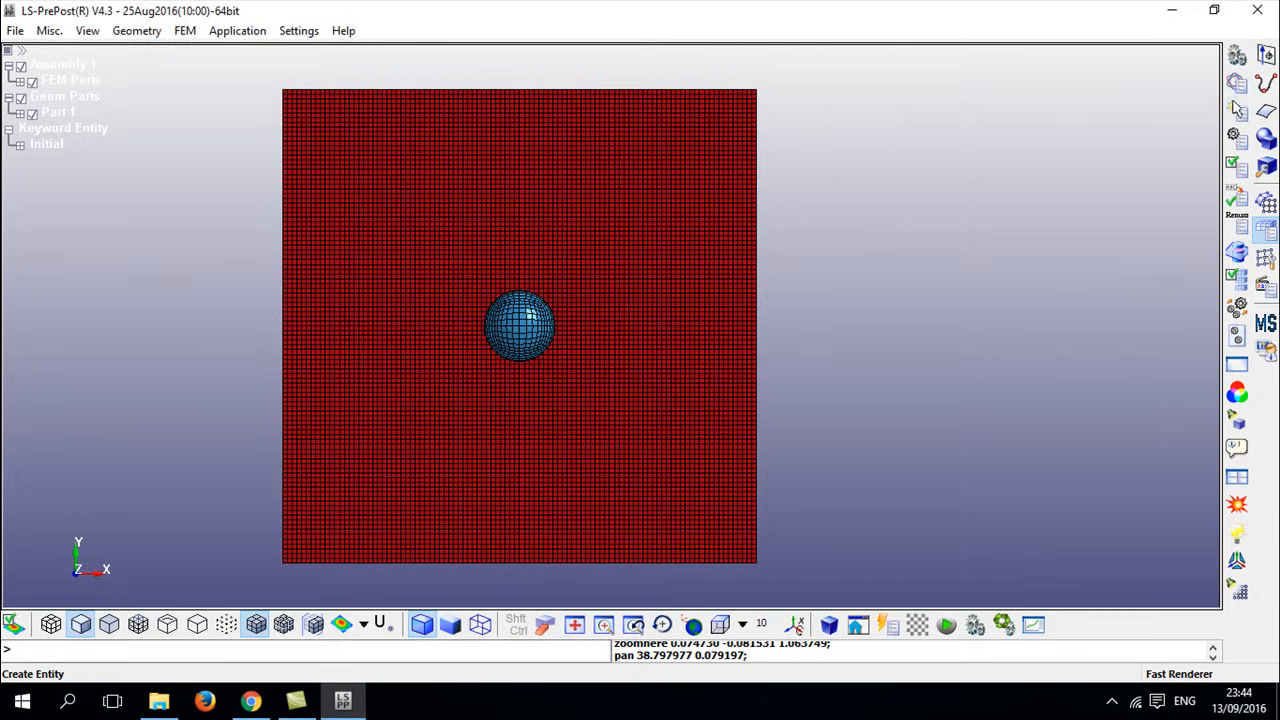
left_click(1240, 111)
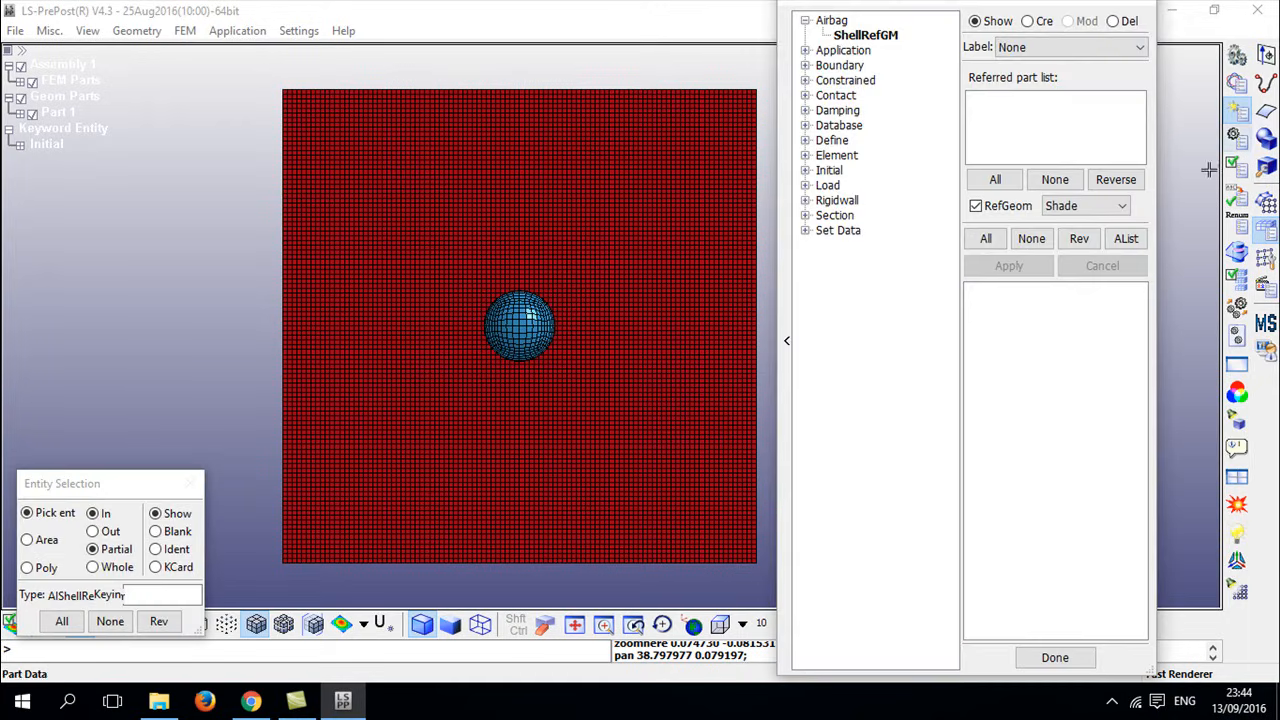
left_click(805, 65)
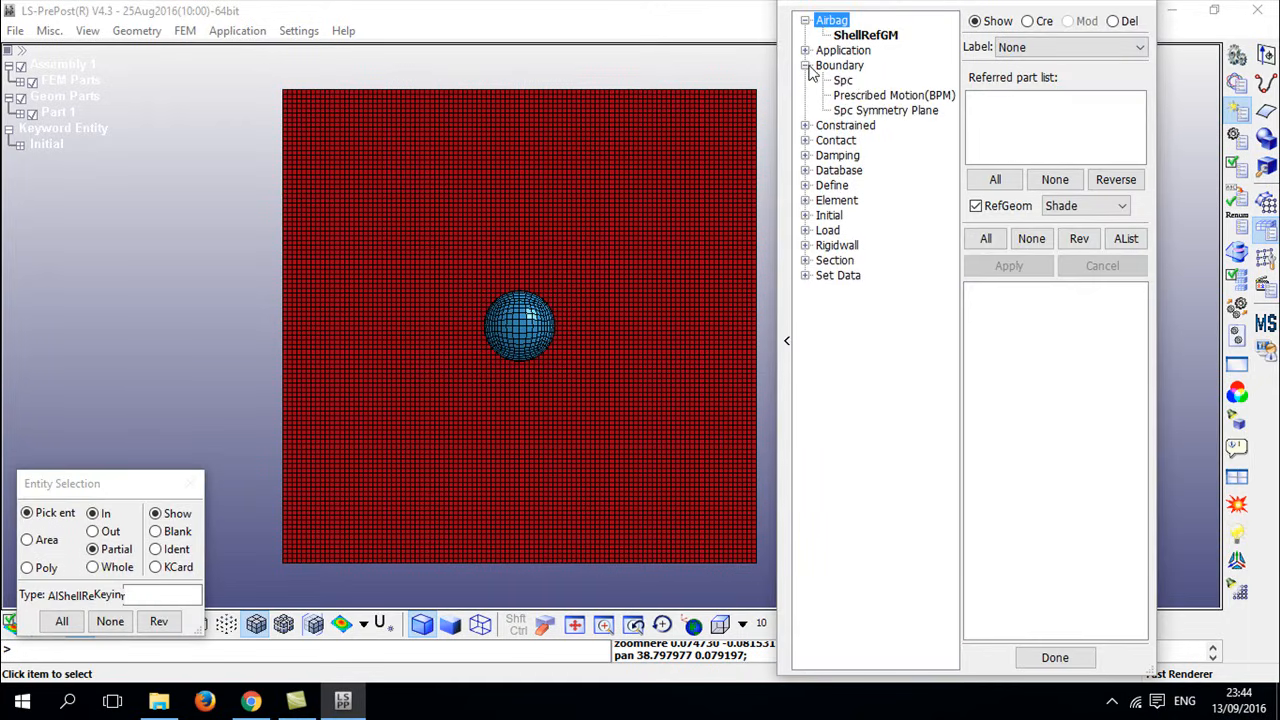
left_click(843, 80)
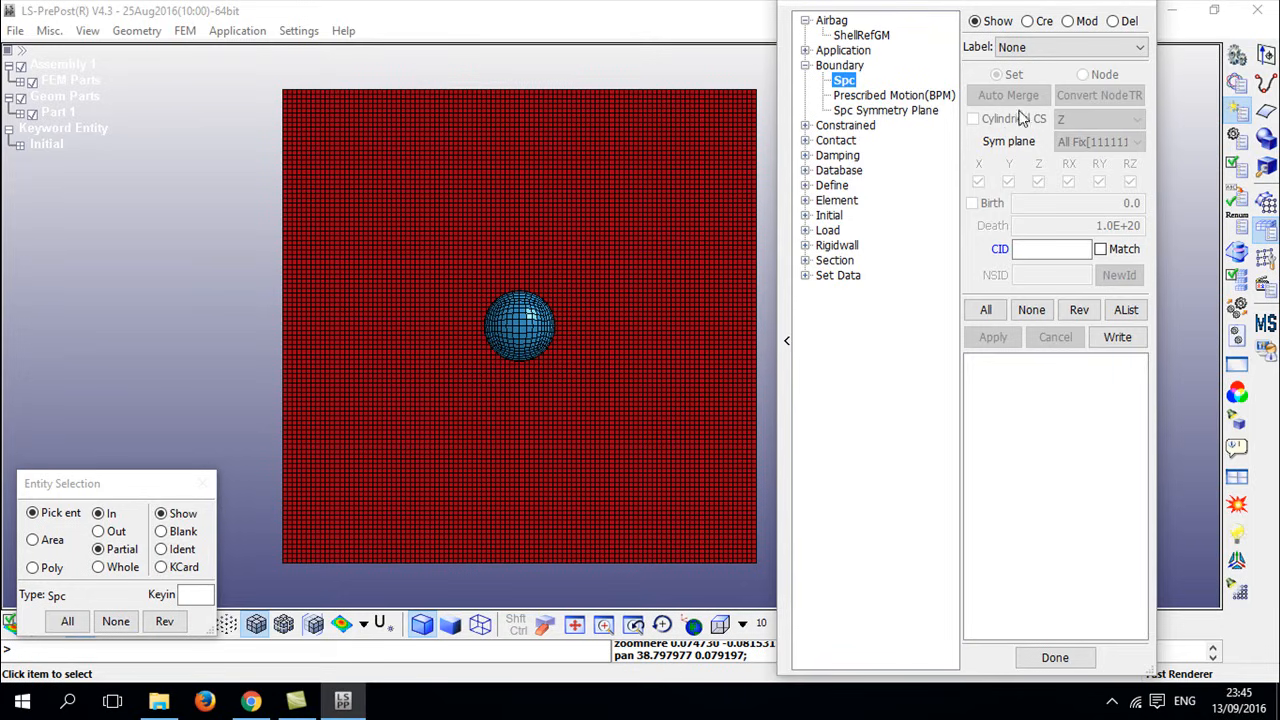
left_click(1029, 22)
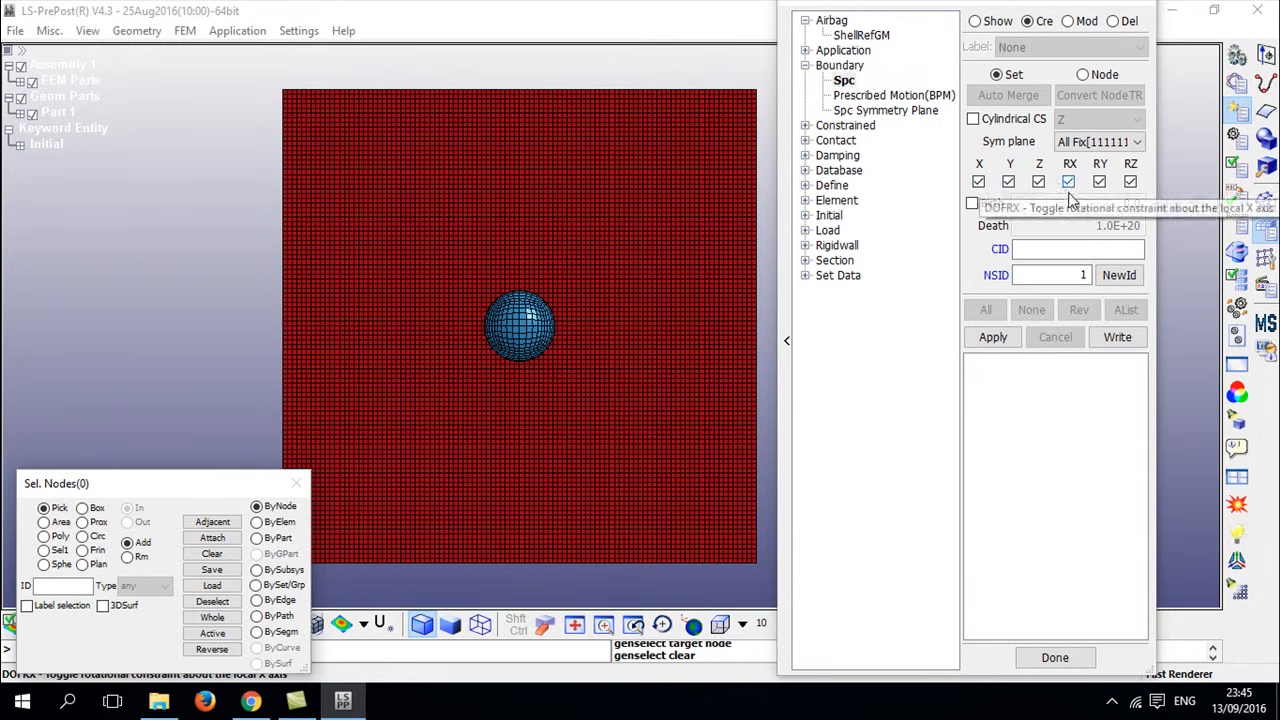
left_click_drag(182, 483, 232, 100)
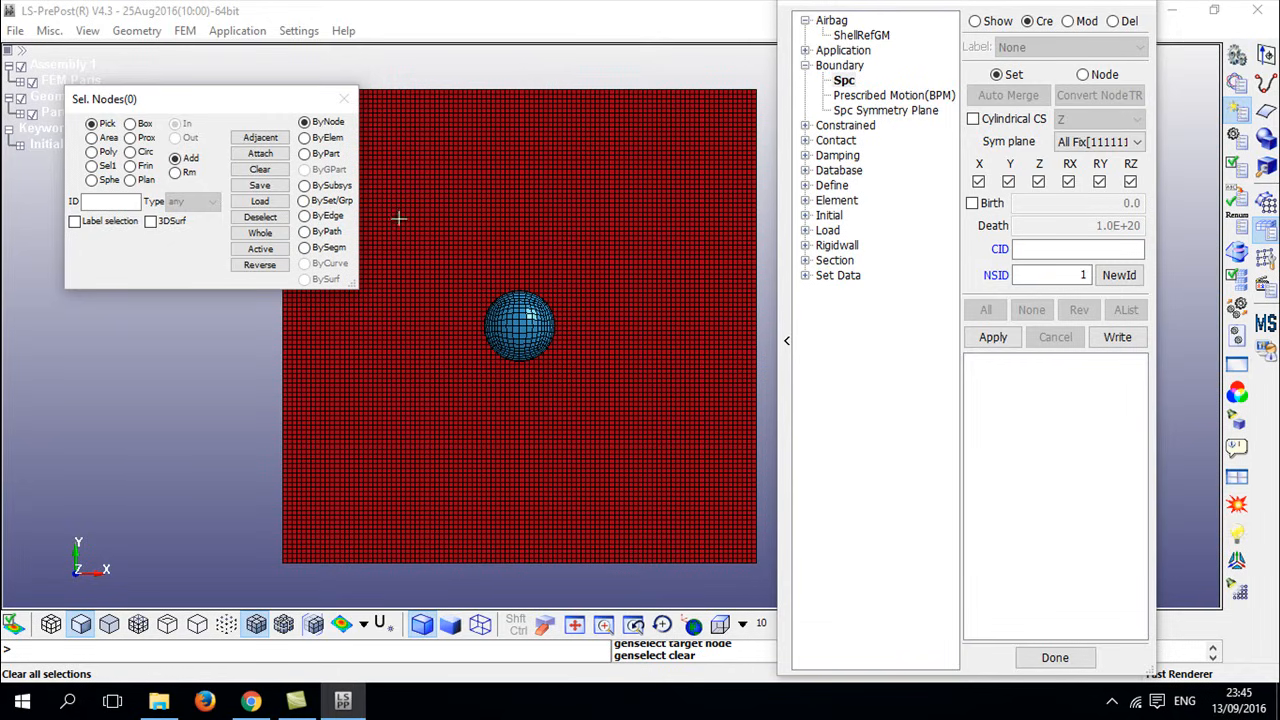
left_click(429, 147)
left_click(434, 207)
left_click(586, 198)
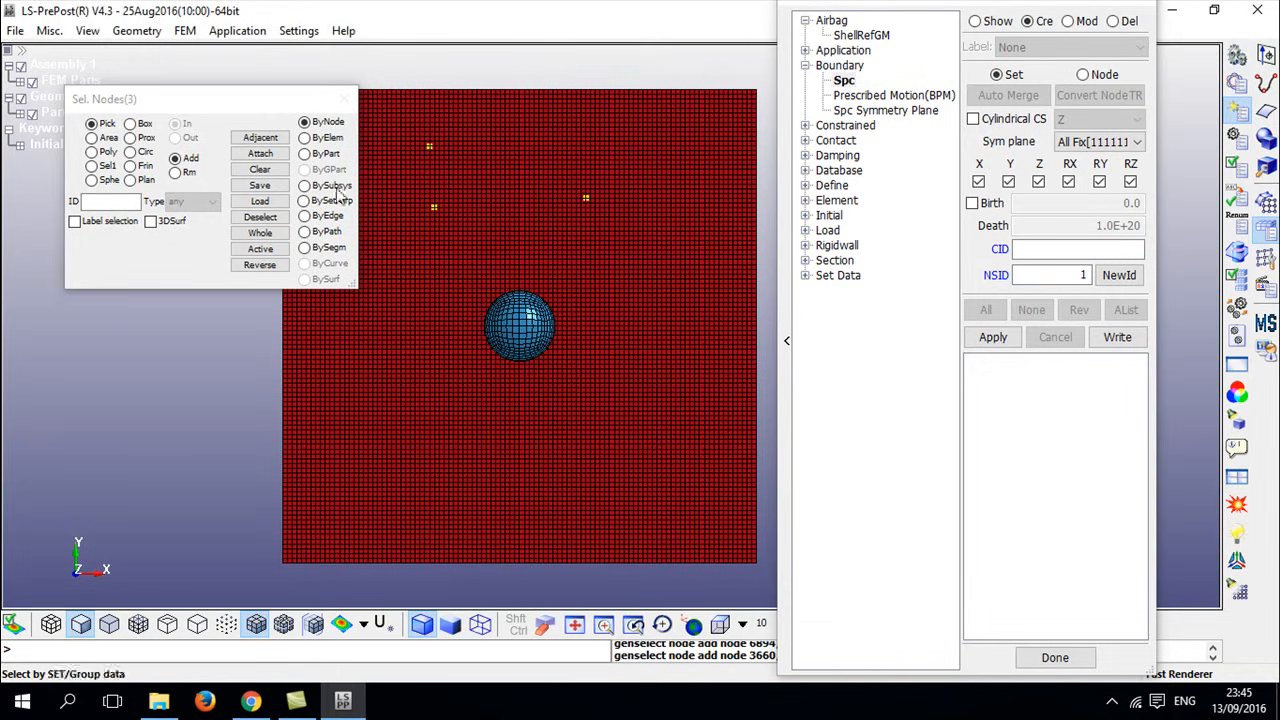
left_click(306, 138)
left_click(431, 286)
left_click(431, 338)
left_click(361, 401)
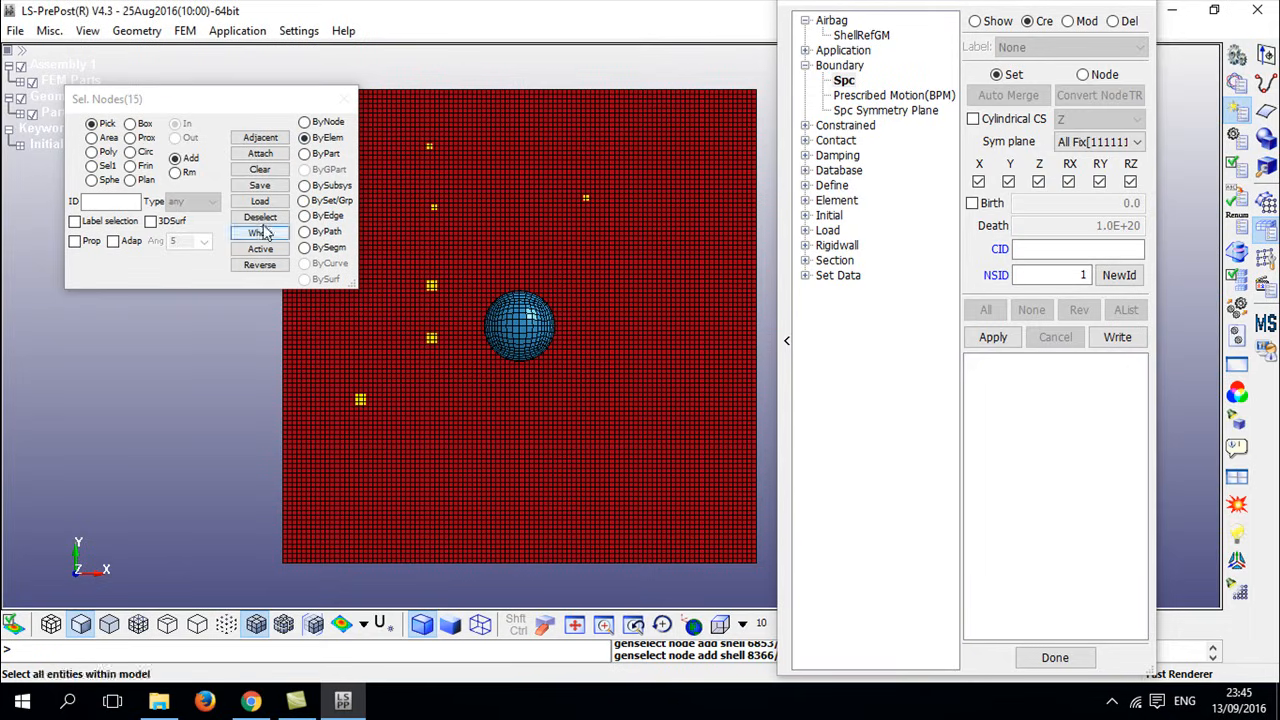
left_click(260, 172)
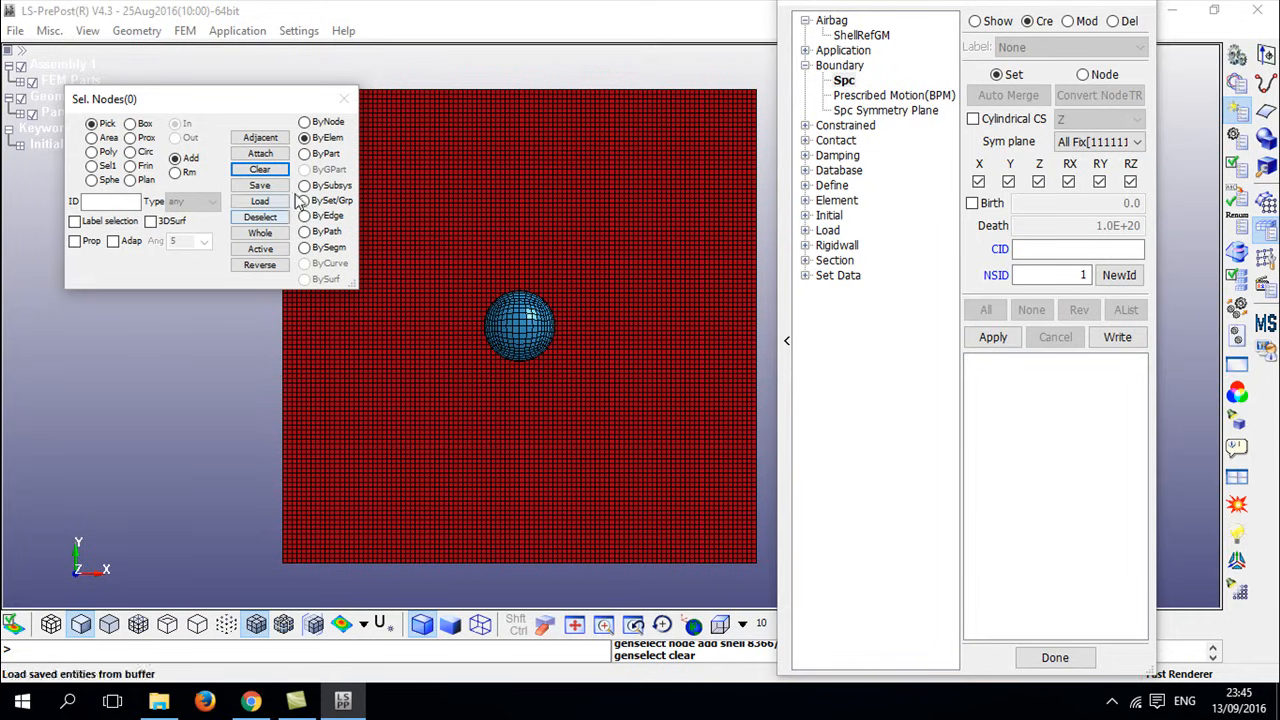
- Select all nodes along the plate's +X edge using edge selection with propagation enabled
left_click(307, 219)
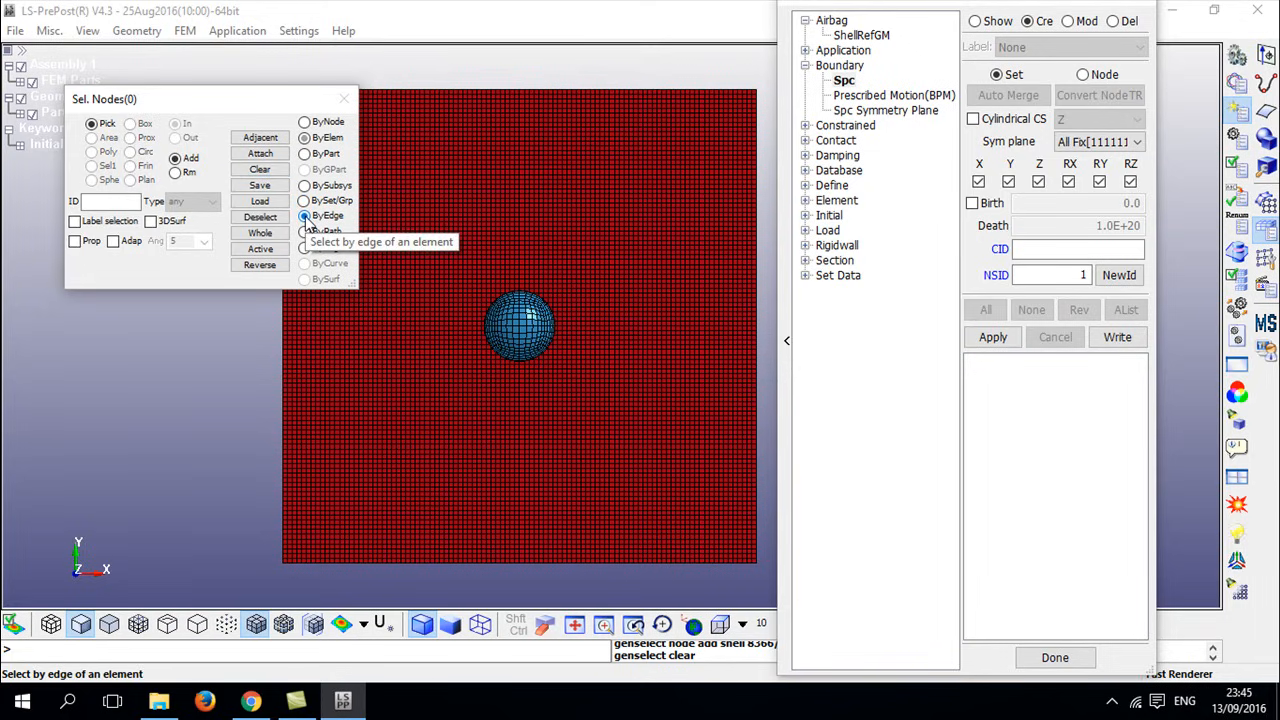
left_click(80, 247)
scroll(679, 334, "up", 4)
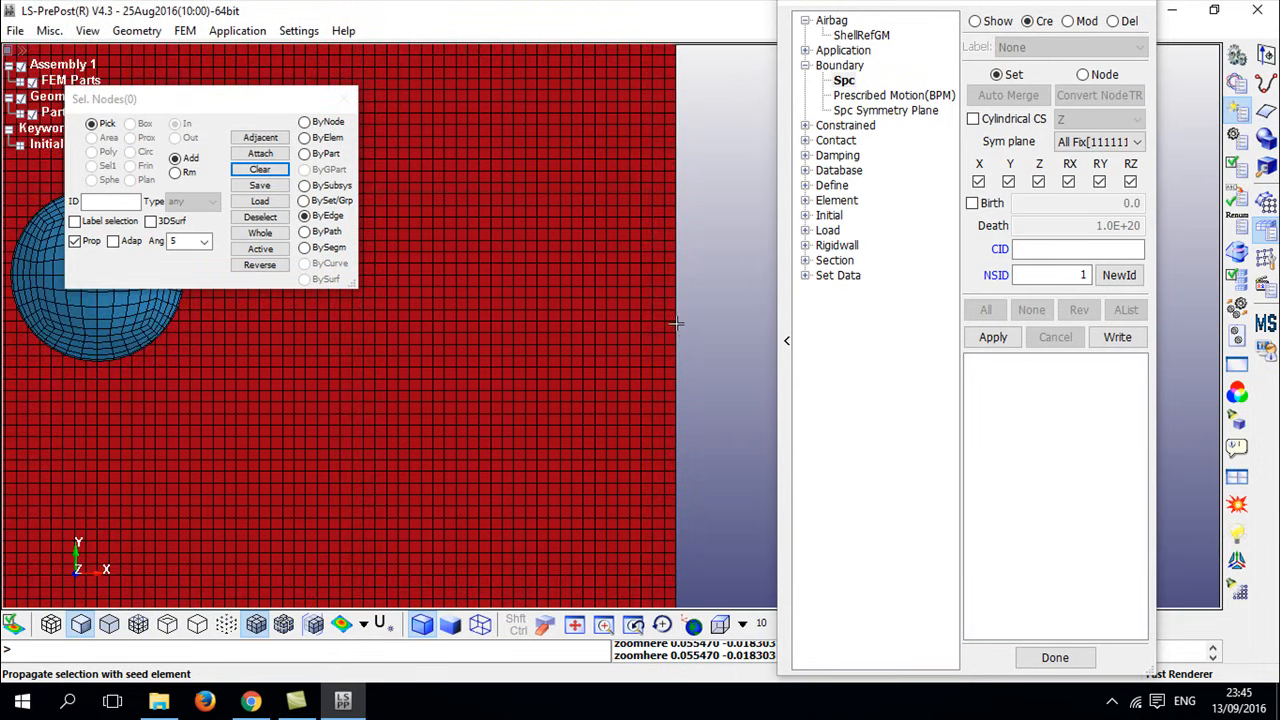
left_click(676, 328)
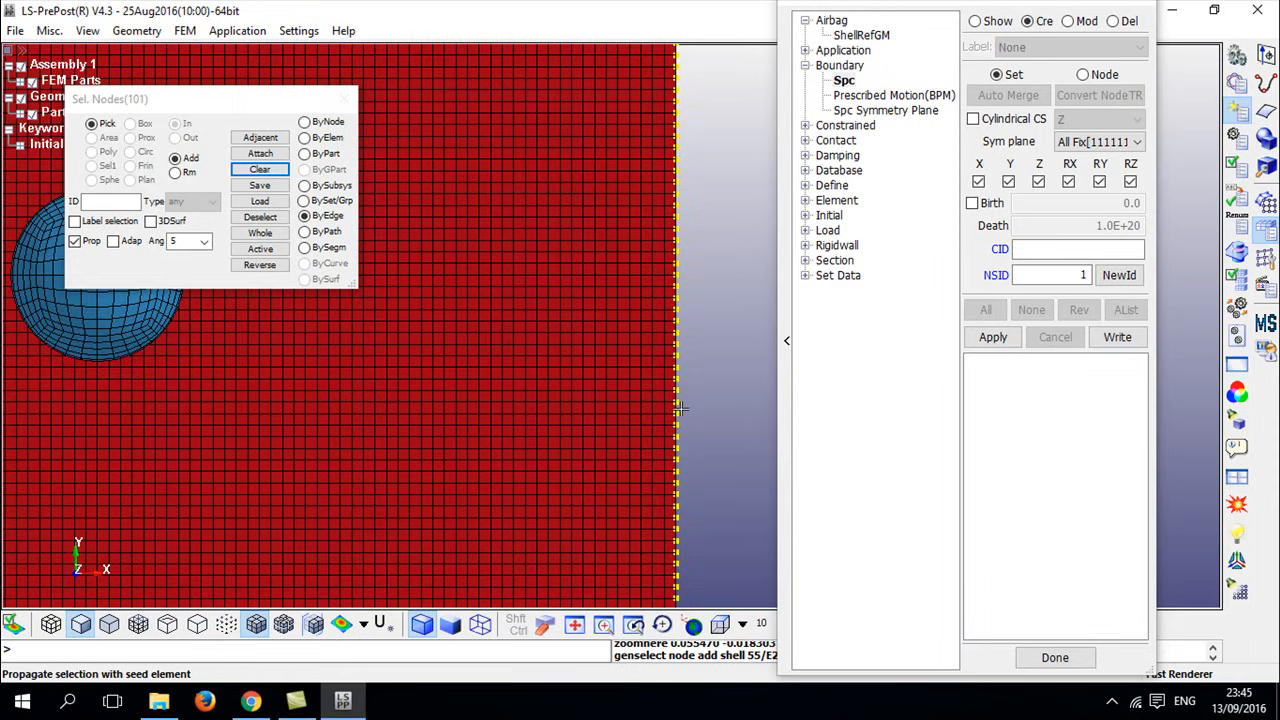
scroll(655, 410, "down", 4)
scroll(544, 493, "up", 4)
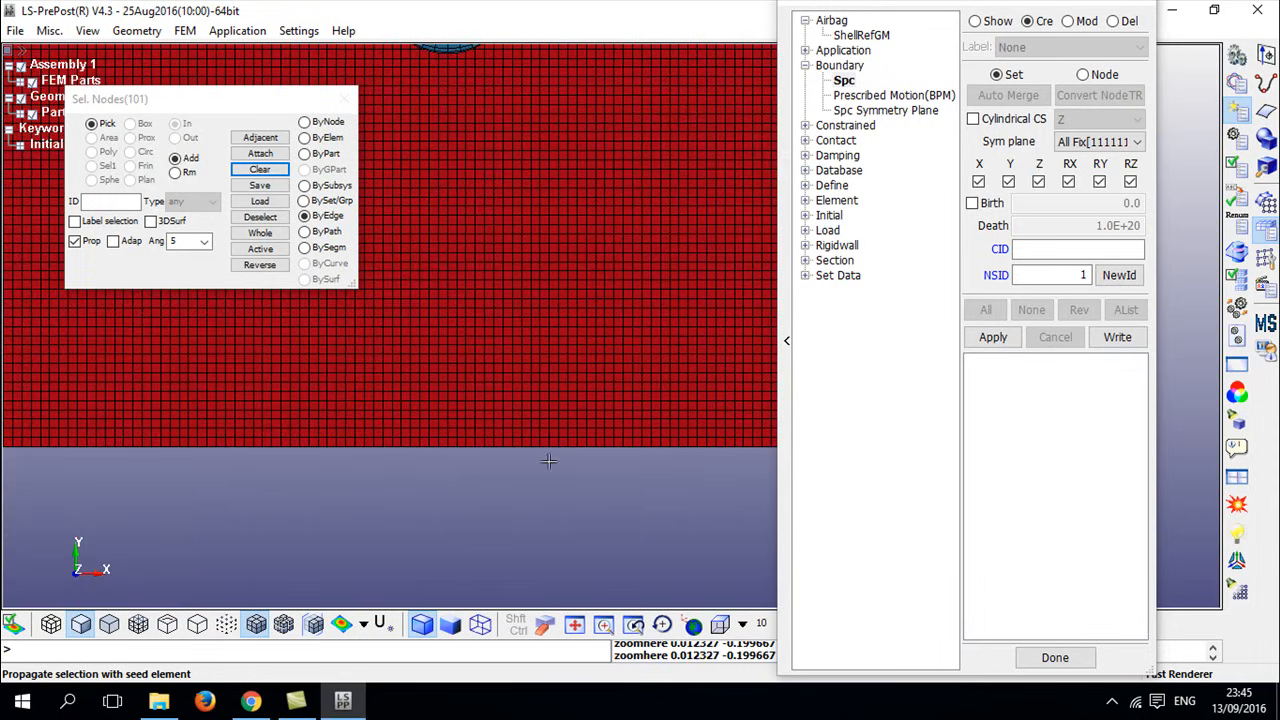
left_click(555, 447)
left_click(549, 444)
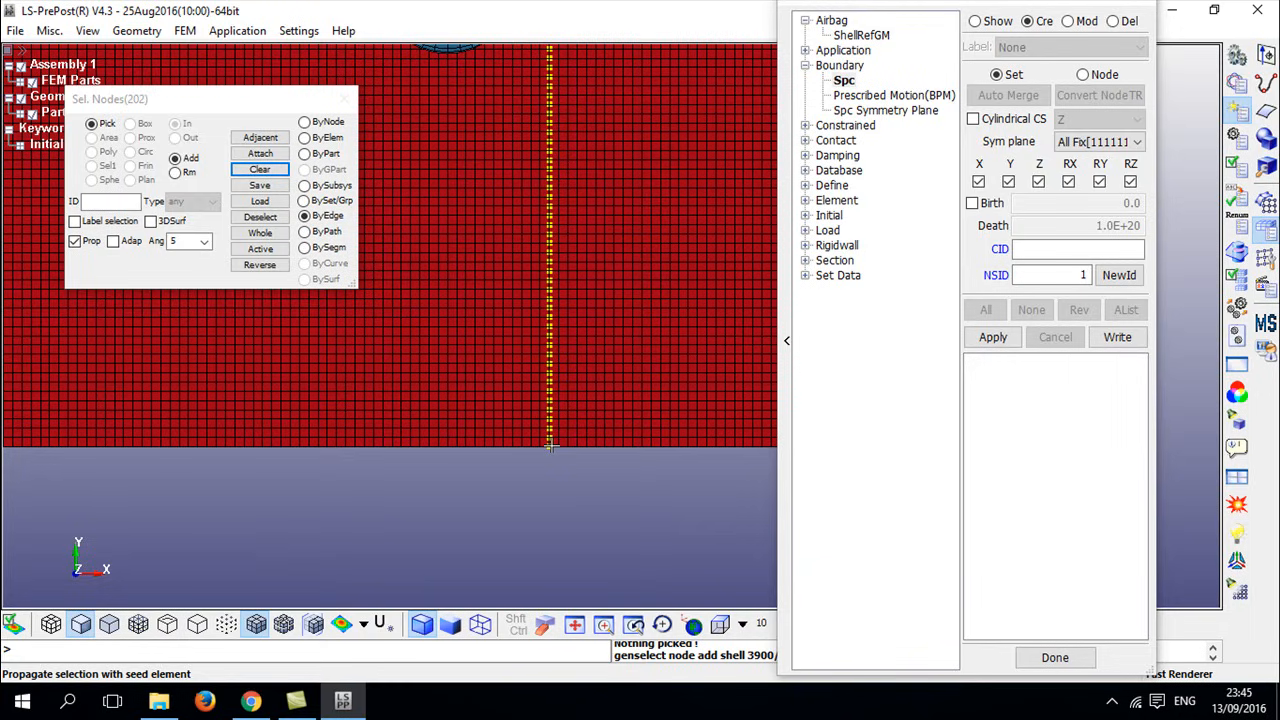
right_click(551, 446)
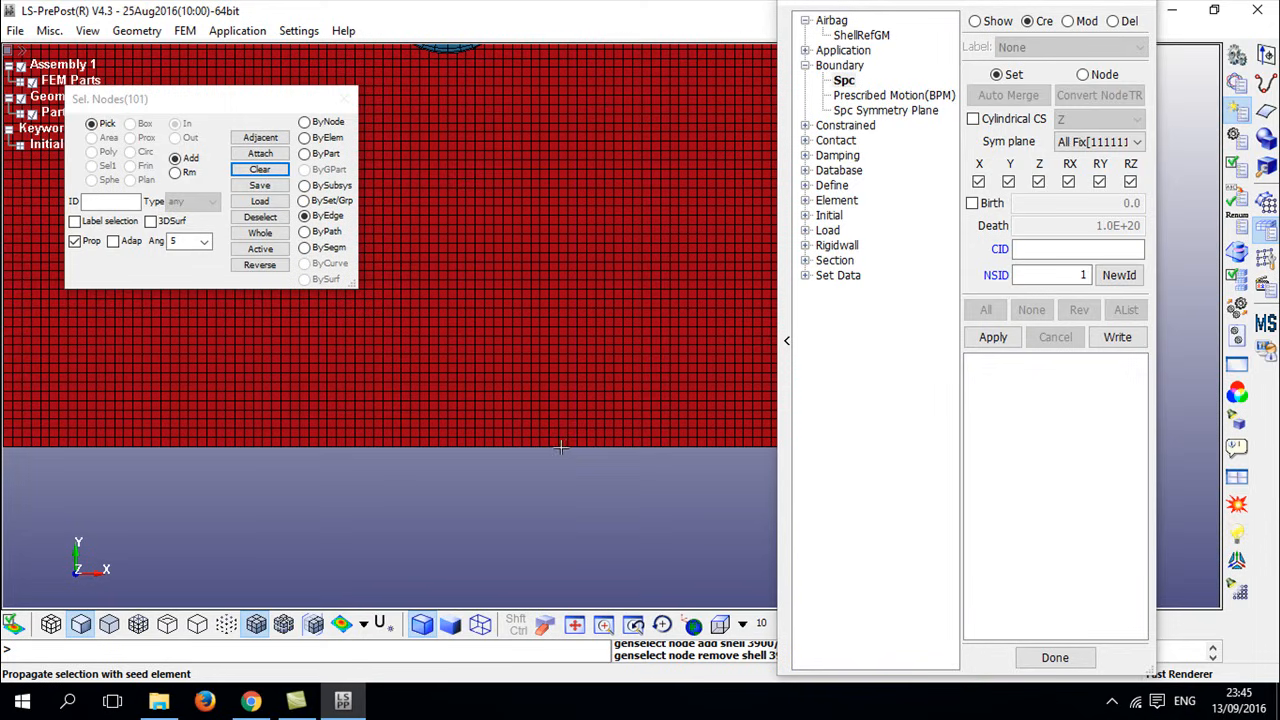
left_click(561, 446)
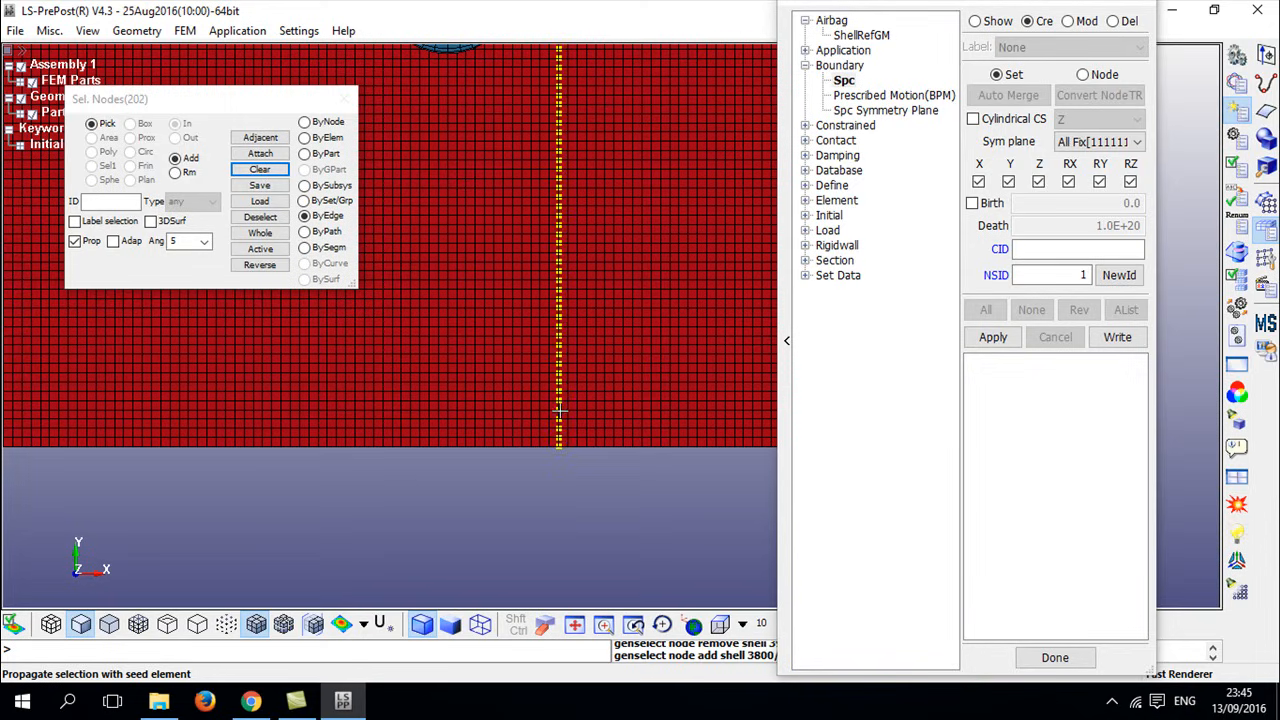
right_click(560, 411)
- Add the nodes along the plate's -Y and -X edges to the node selection
scroll(560, 413, "down", 5)
scroll(563, 440, "up", 10)
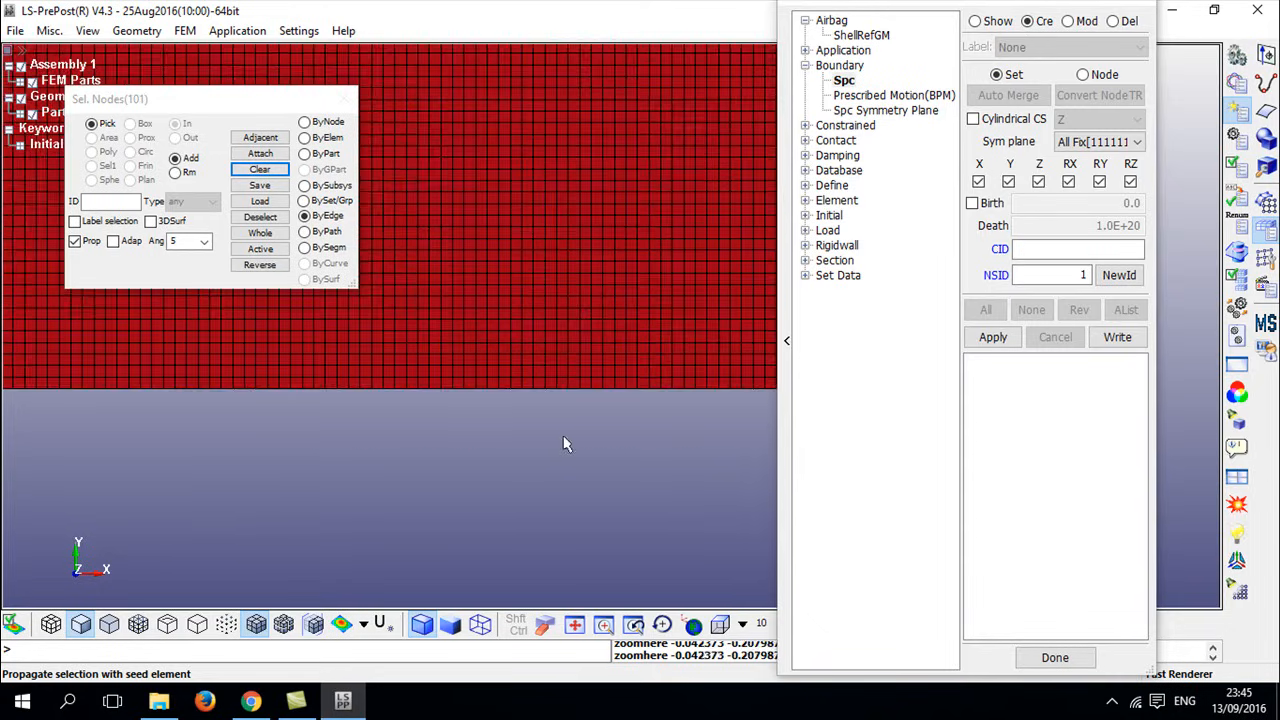
left_click(561, 325)
scroll(553, 366, "down", 8)
middle_click_drag(450, 350, 745, 576, "shift")
scroll(549, 306, "up", 5)
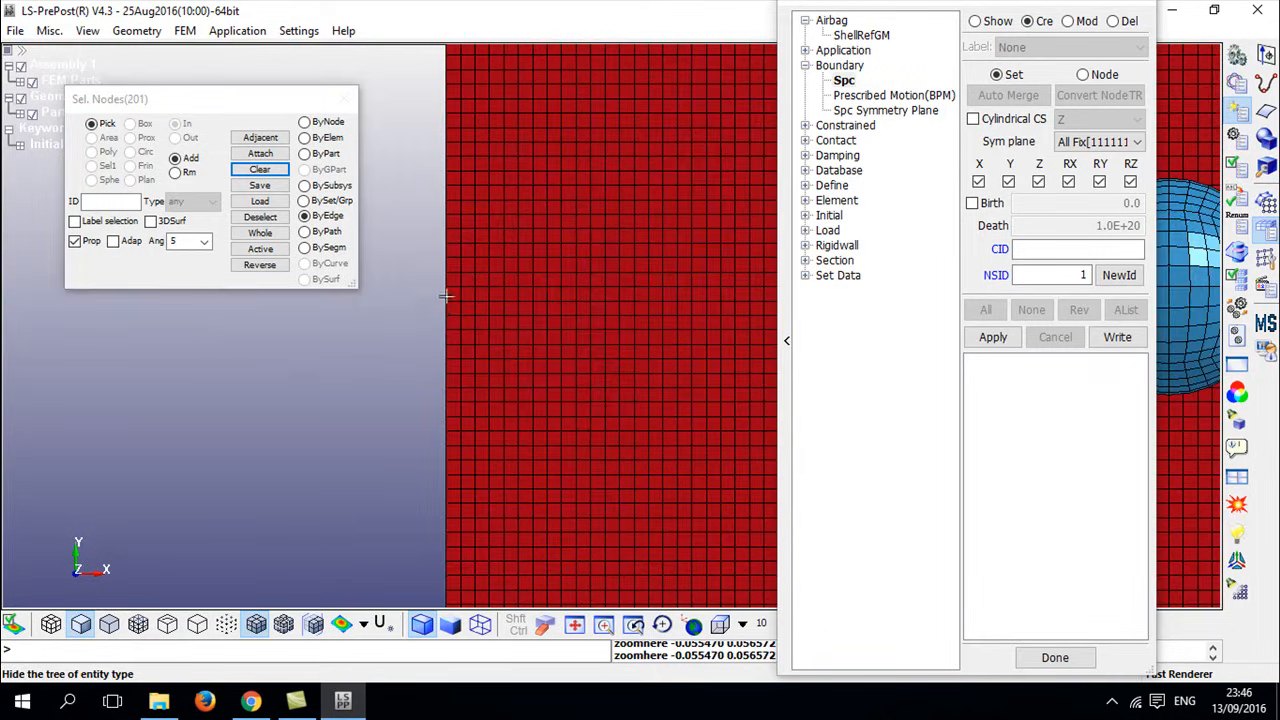
left_click(446, 291)
left_click(448, 291)
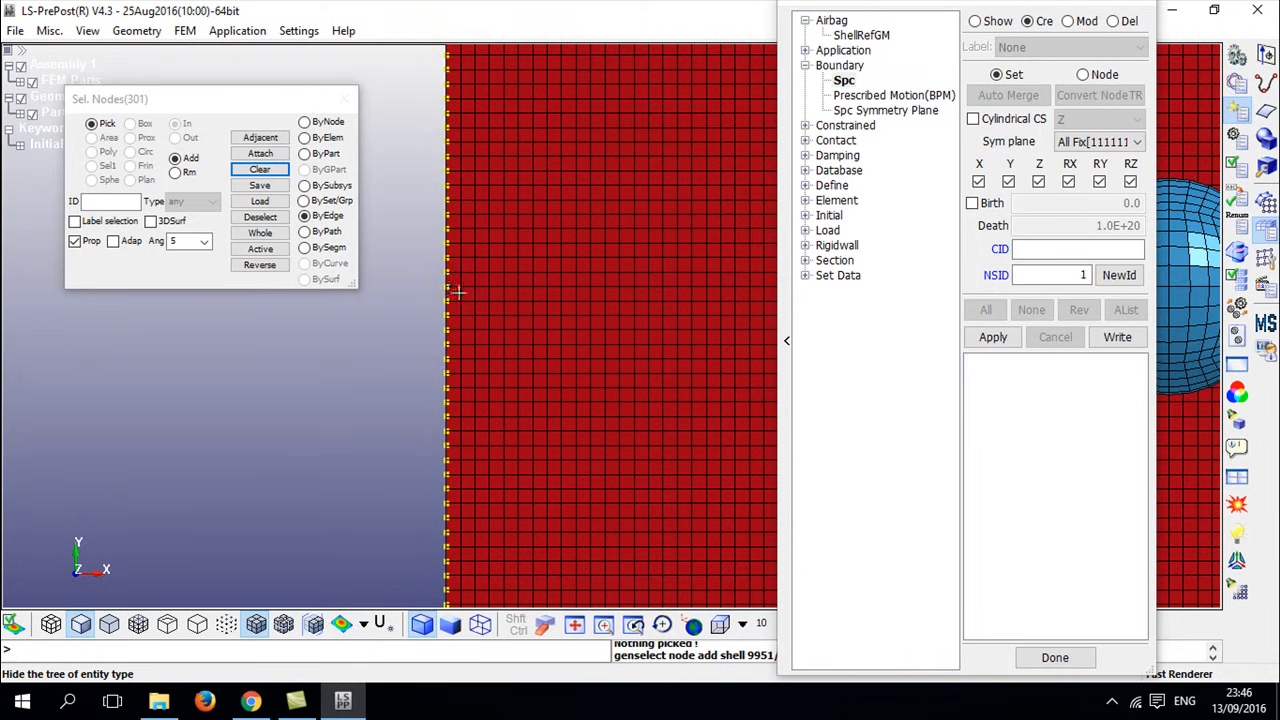
- Add the nodes along the plate's +Y edge and create the fully fixed SPC as node set 1
scroll(523, 309, "down", 5)
middle_click_drag(551, 229, 402, 524, "shift")
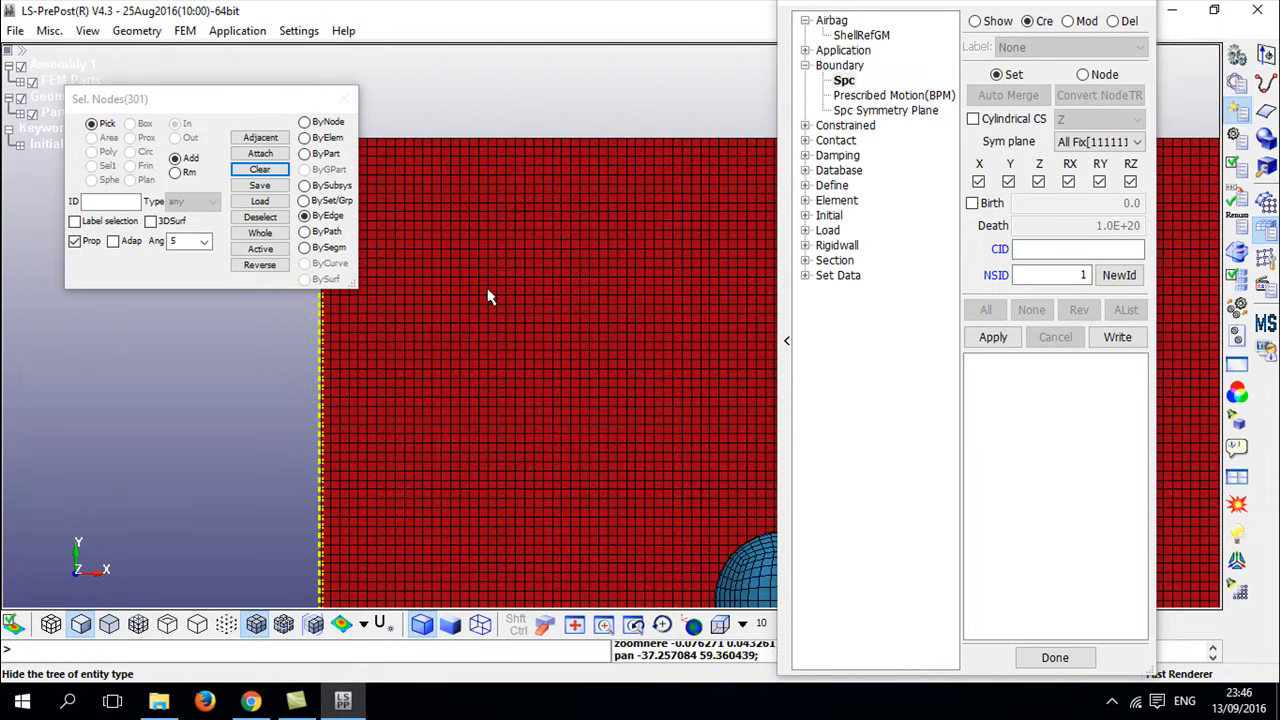
left_click(503, 148)
scroll(540, 297, "down", 5)
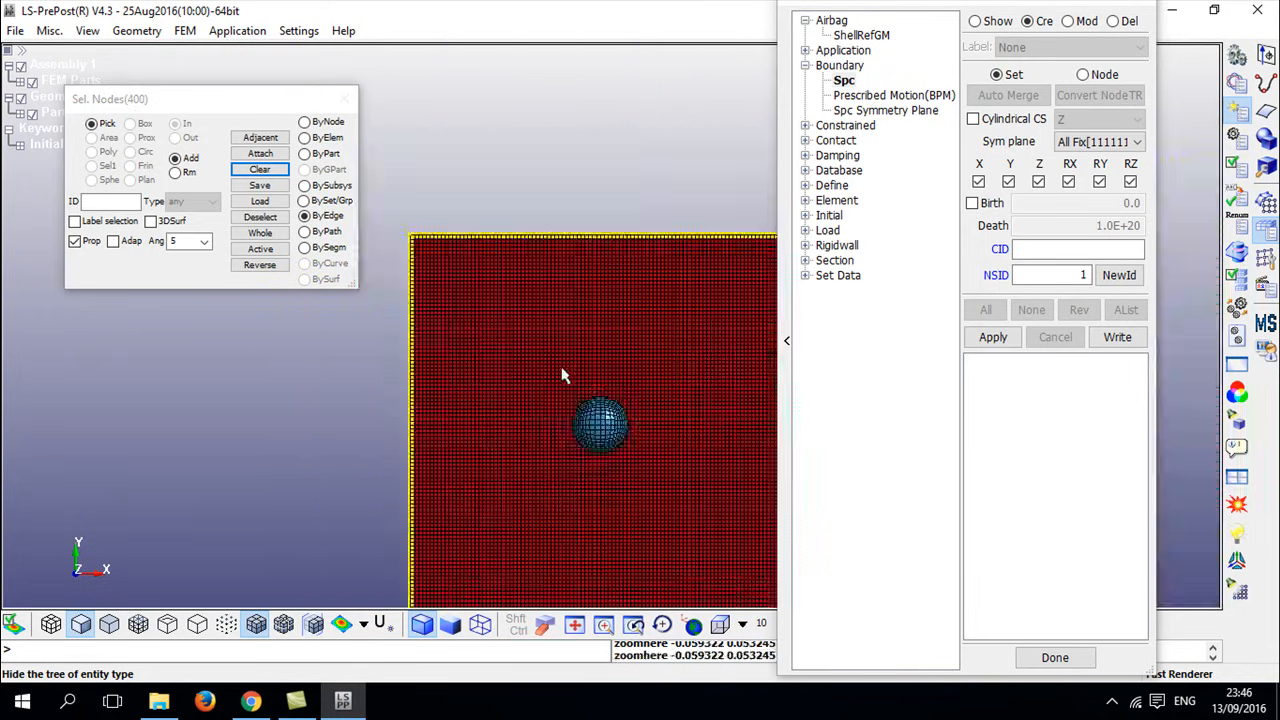
middle_click_drag(566, 377, 538, 305, "shift")
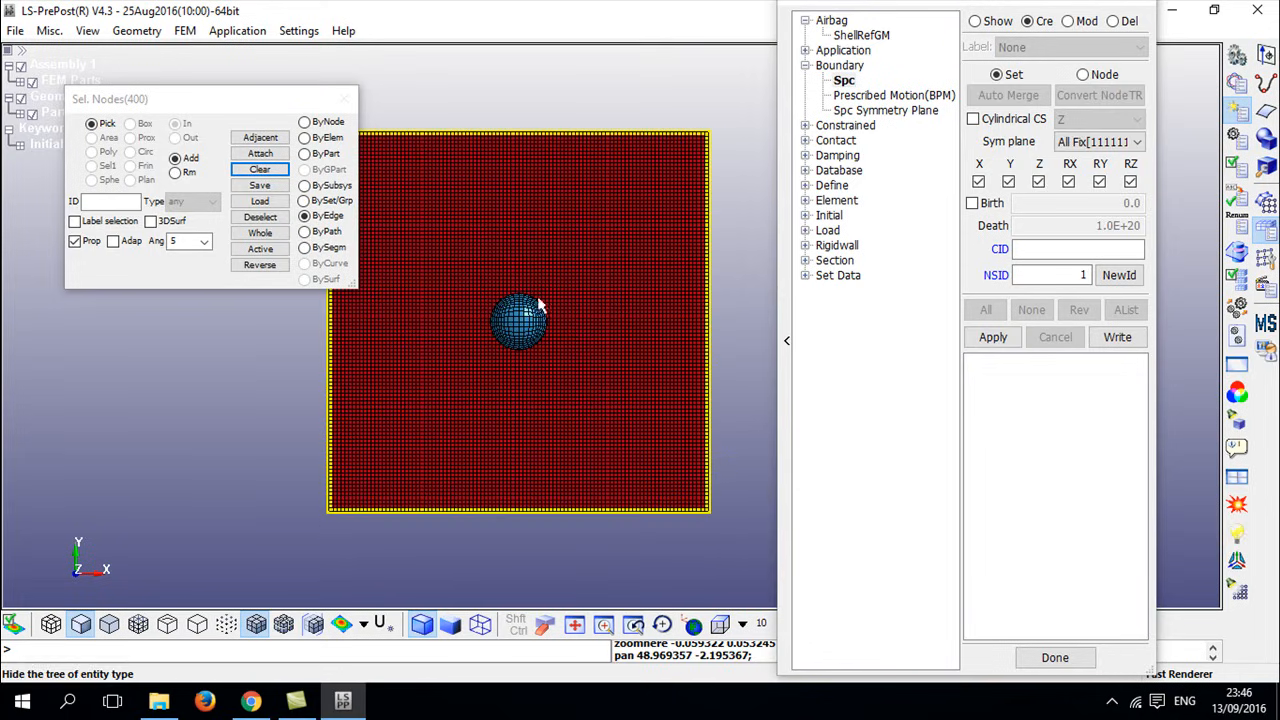
left_click(993, 337)
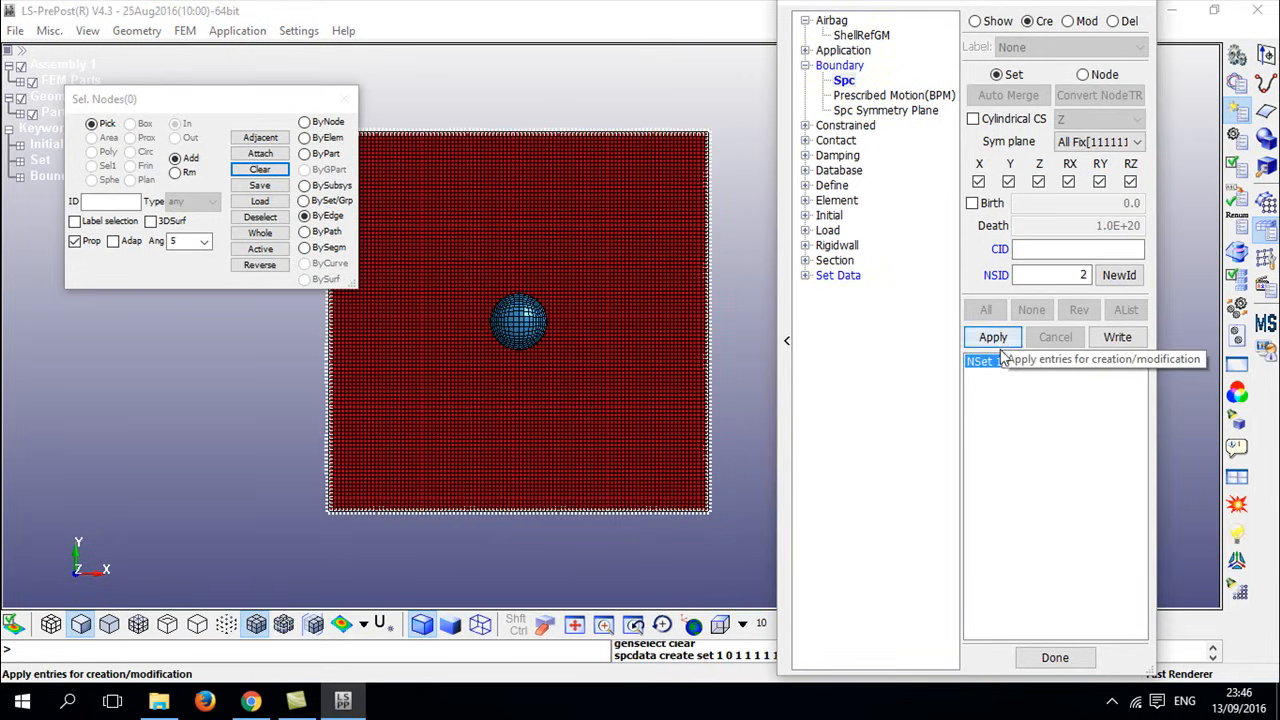
- Check the SPC set's display on the plate edges, then hide it and collapse the Boundary entities
left_click(984, 23)
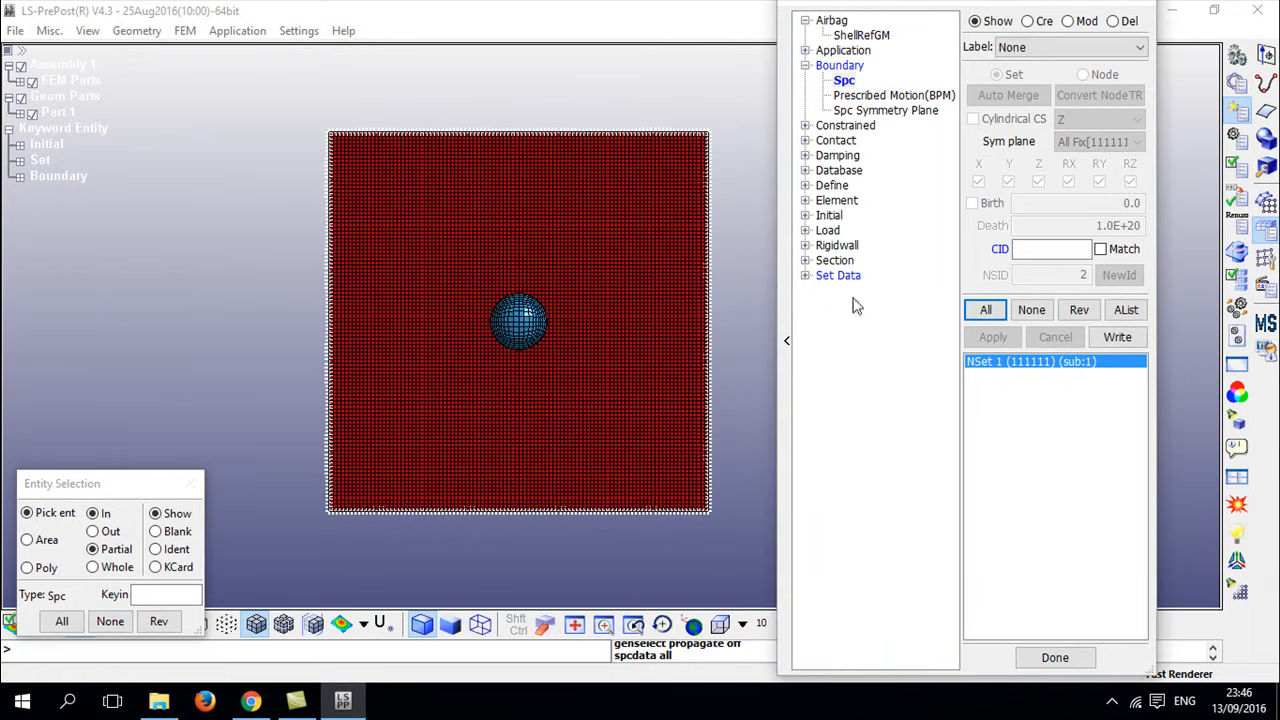
left_click(985, 310)
left_click(1032, 310)
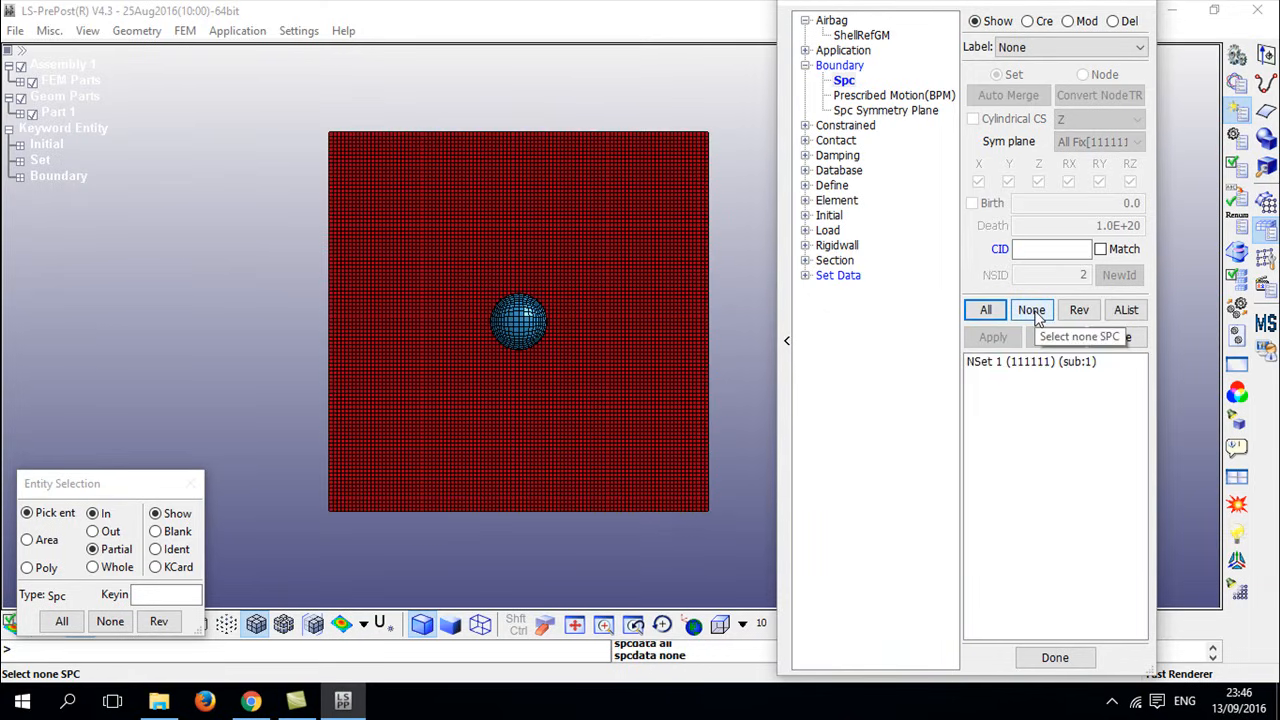
left_click(806, 66)
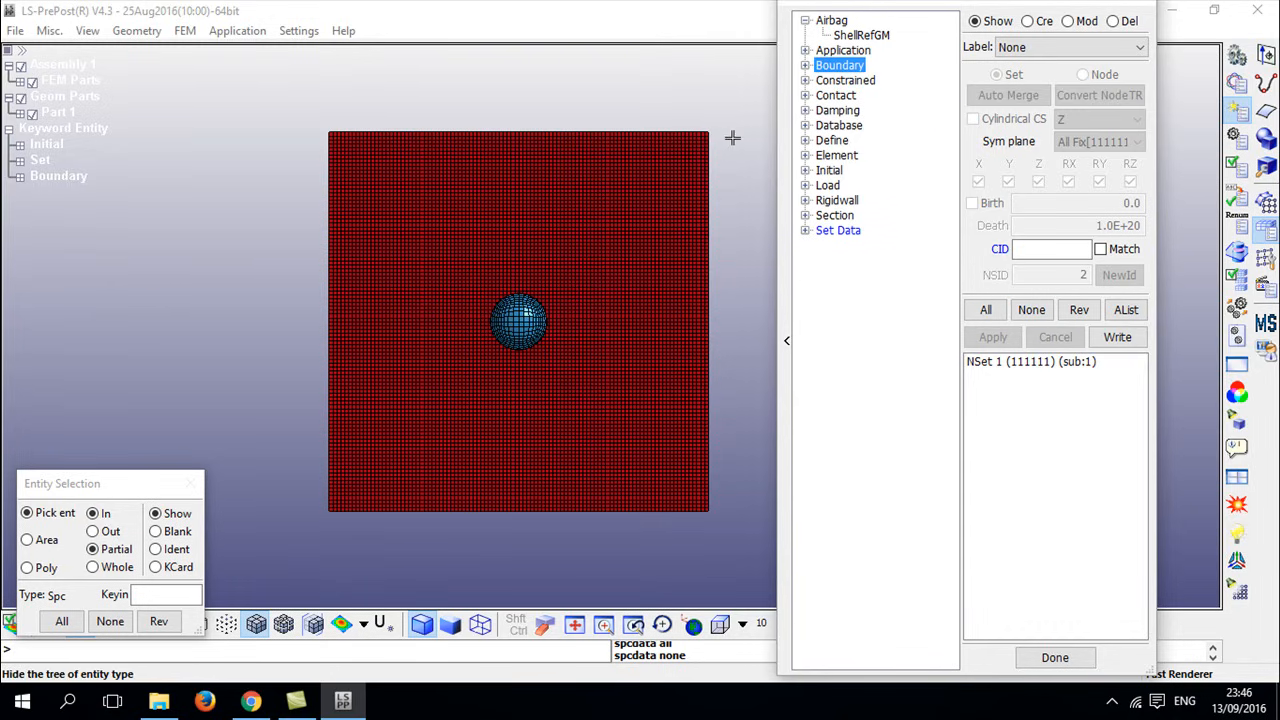
left_click_drag(628, 258, 480, 320, "shift")
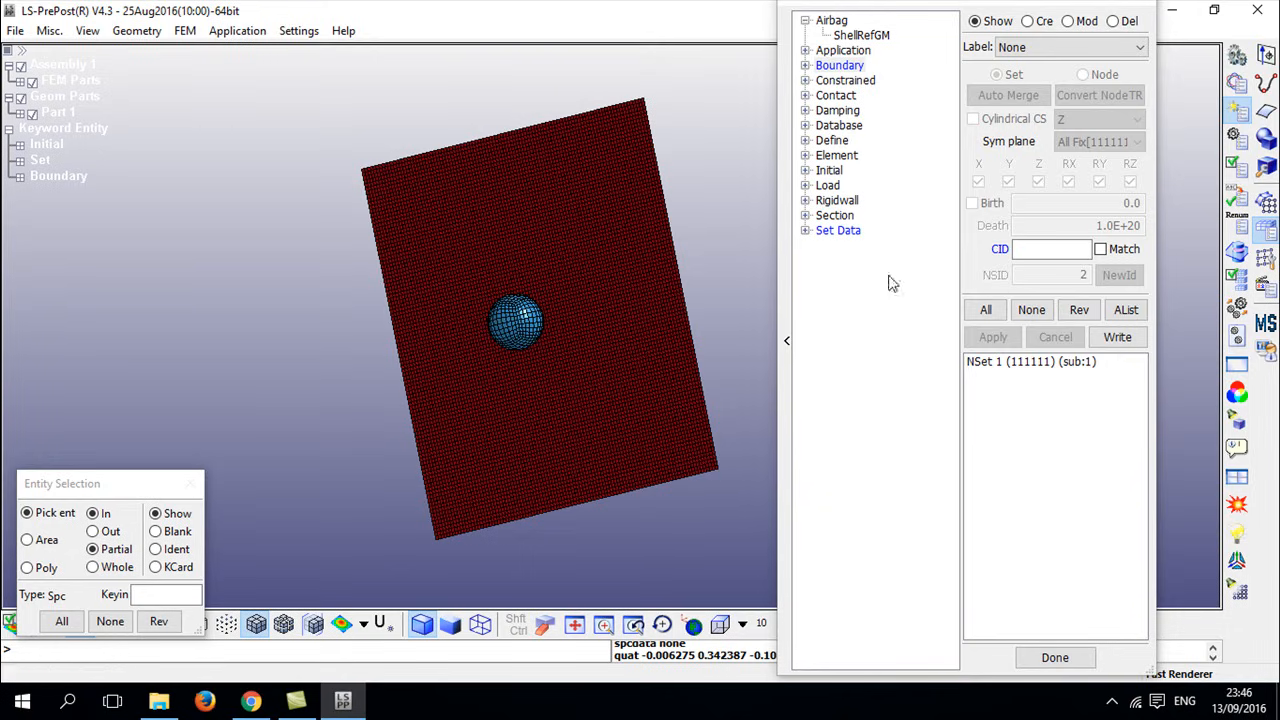
- Open a new CONTACT_AUTOMATIC_SURFACE_TO_SURFACE keyword form from the CONTACT group in the Keyword Manager
left_click(1236, 84)
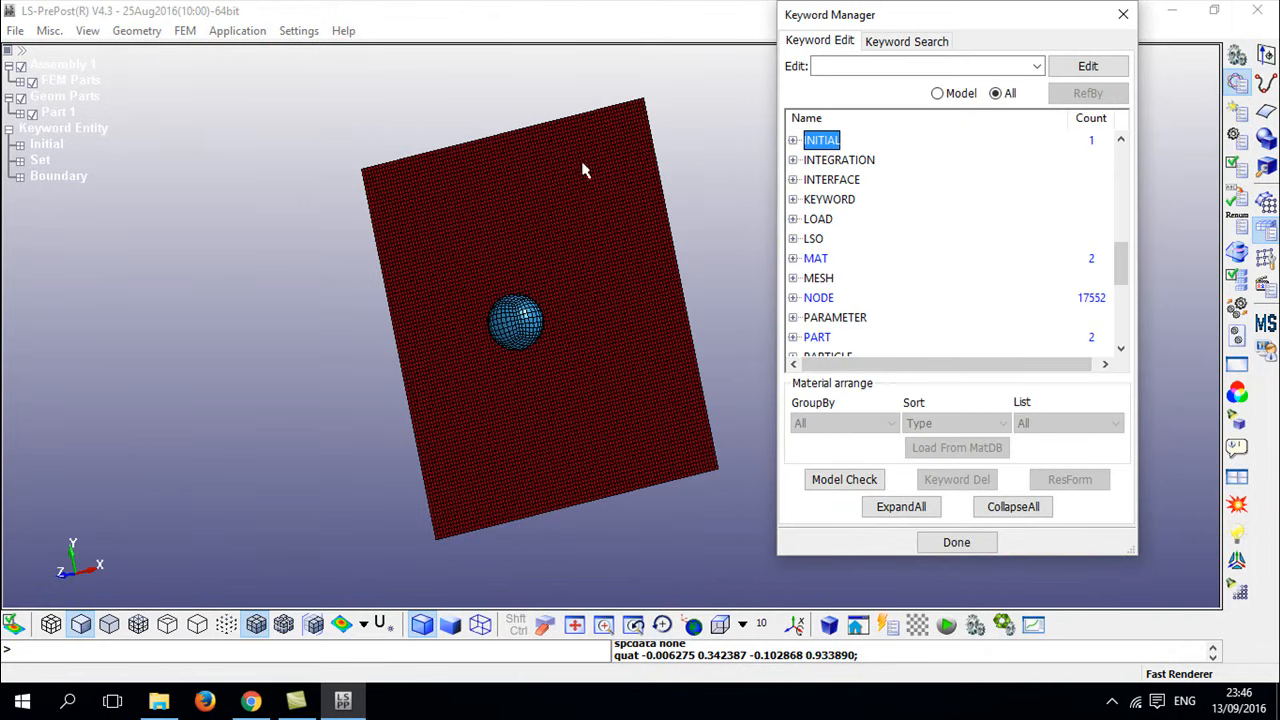
scroll(962, 156, "up", 7)
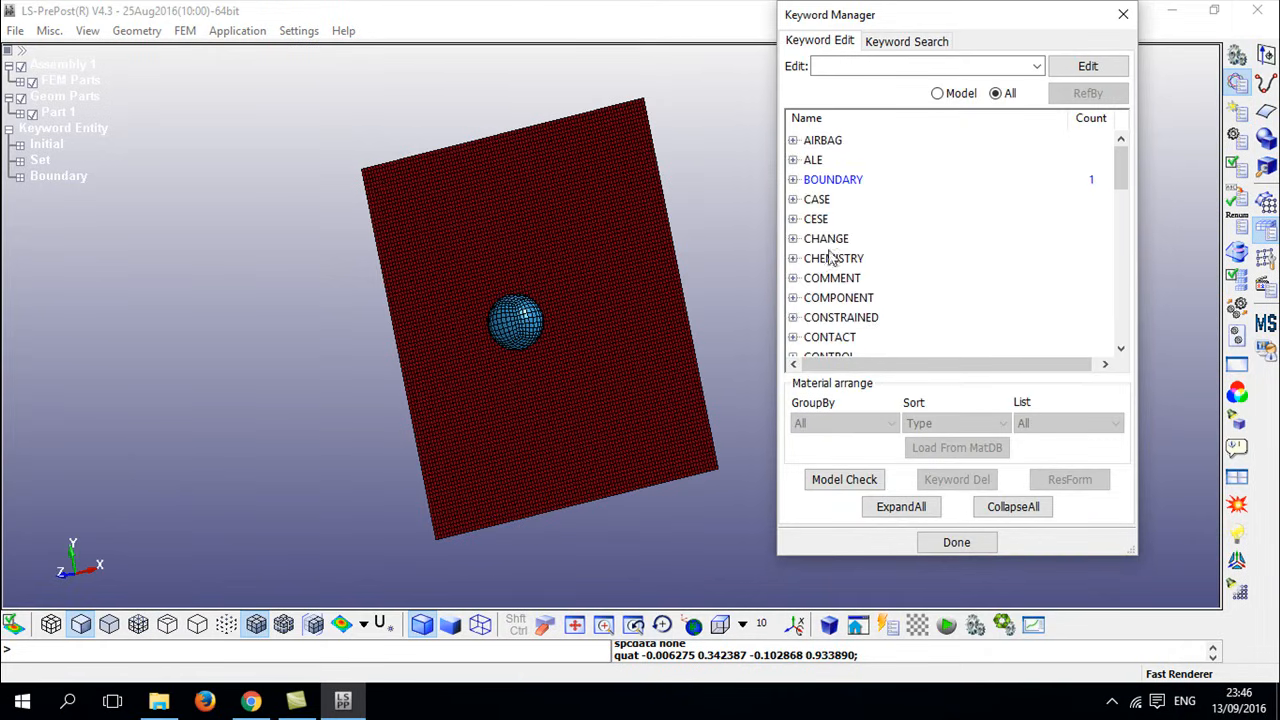
left_click(797, 340)
scroll(835, 340, "down", 4)
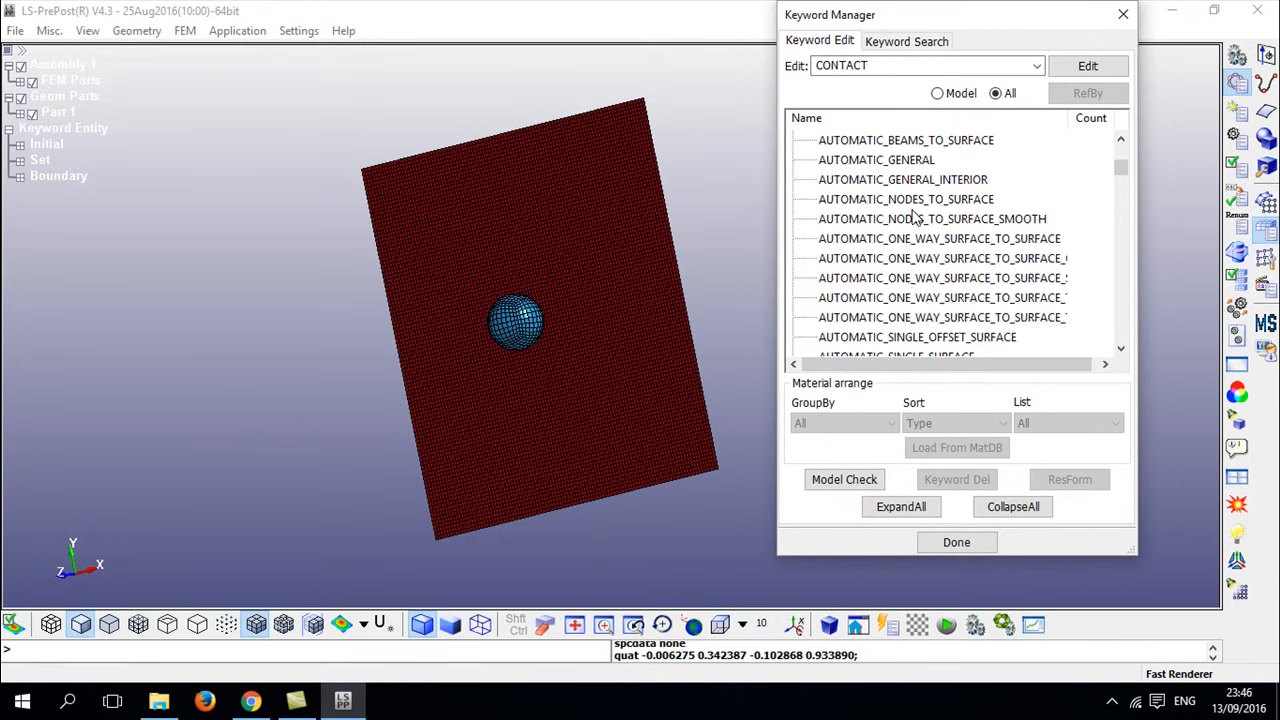
scroll(910, 250, "down", 4)
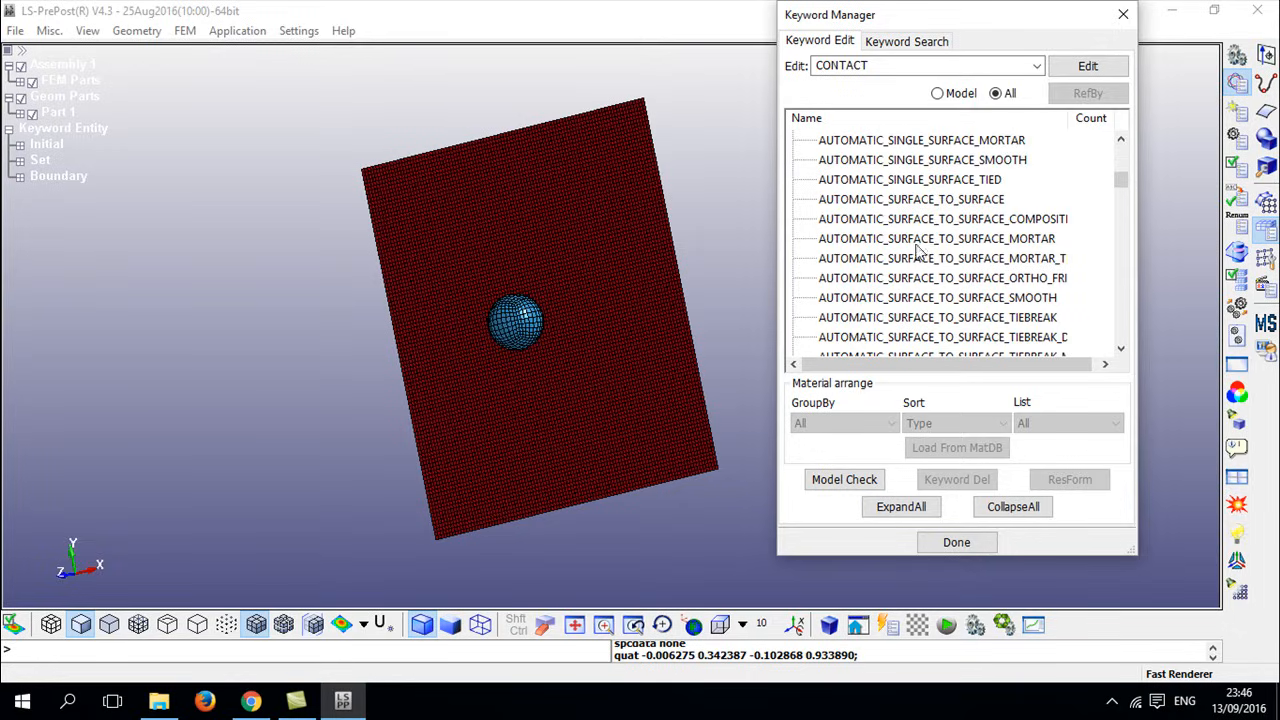
left_click(926, 202)
double_click(926, 202)
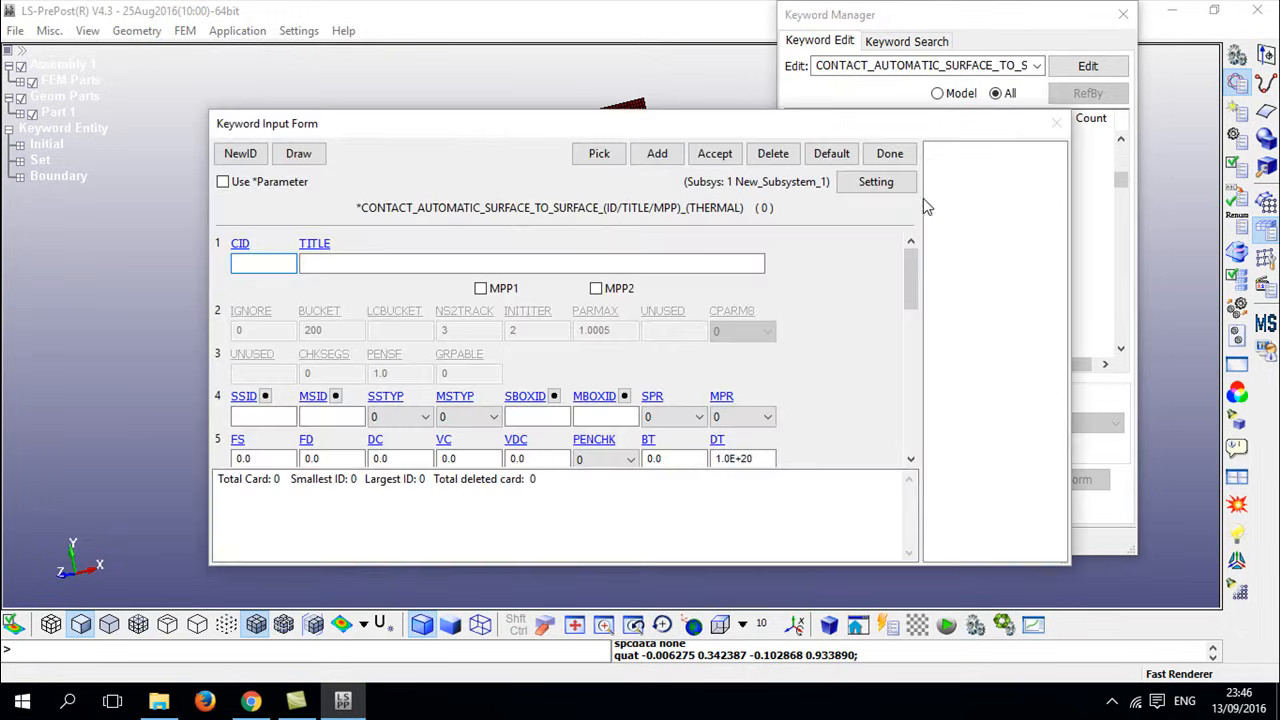
- Give the new contact the ID 1 and the title "Ball to Plate", and enlarge the keyword form
left_click(657, 155)
left_click(415, 264)
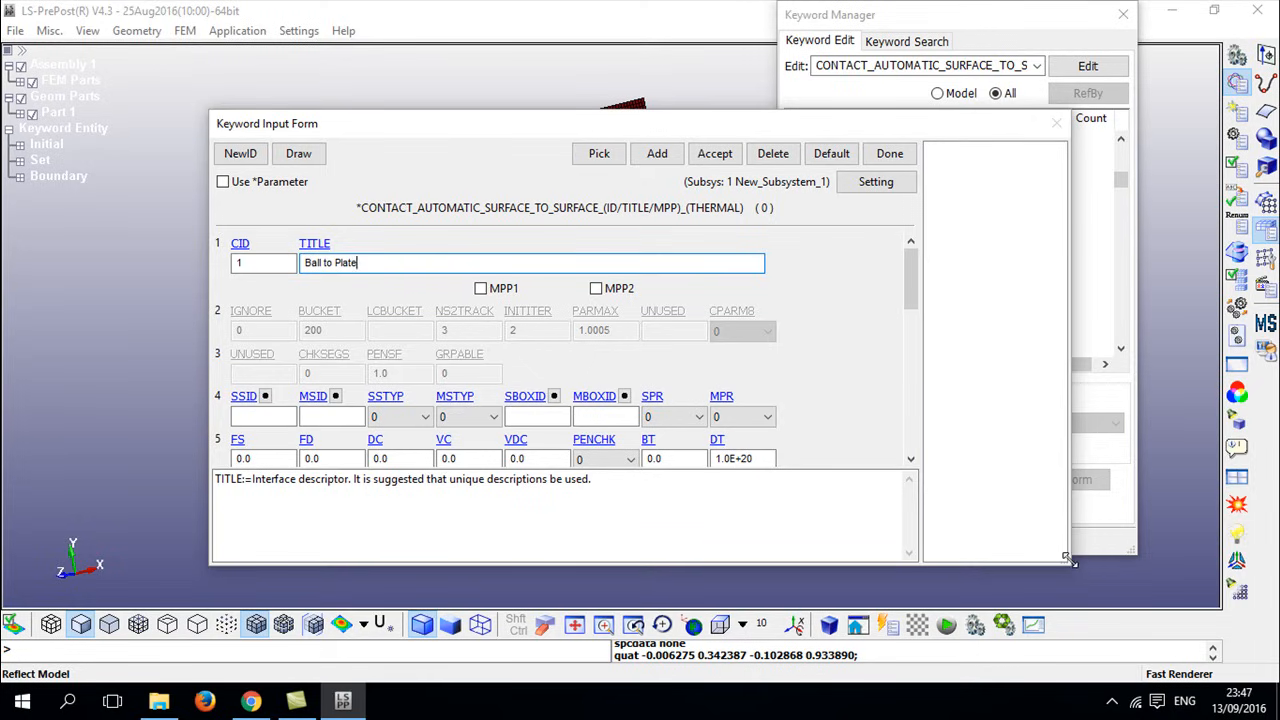
left_click_drag(1068, 560, 1108, 576)
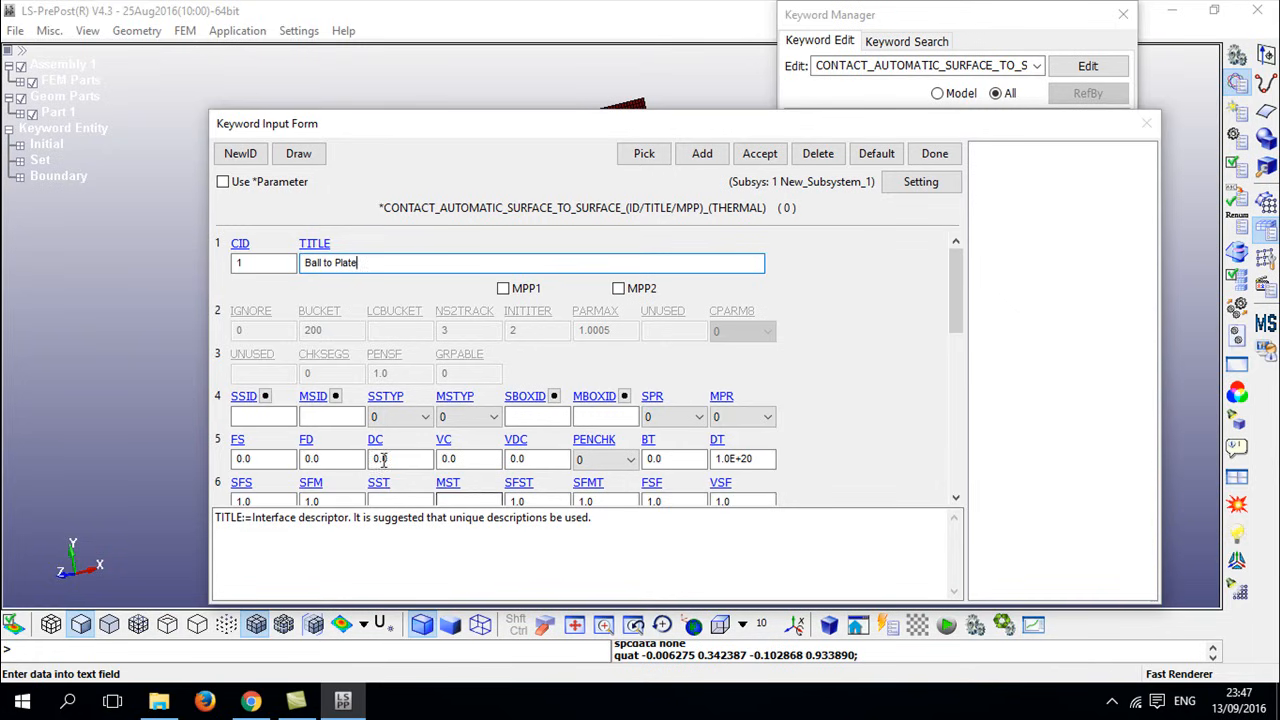
- Read the descriptions of the contact's SSID, MSID, SSTYP and MSTYP fields and look at the ball and plate in the model
left_click(240, 417)
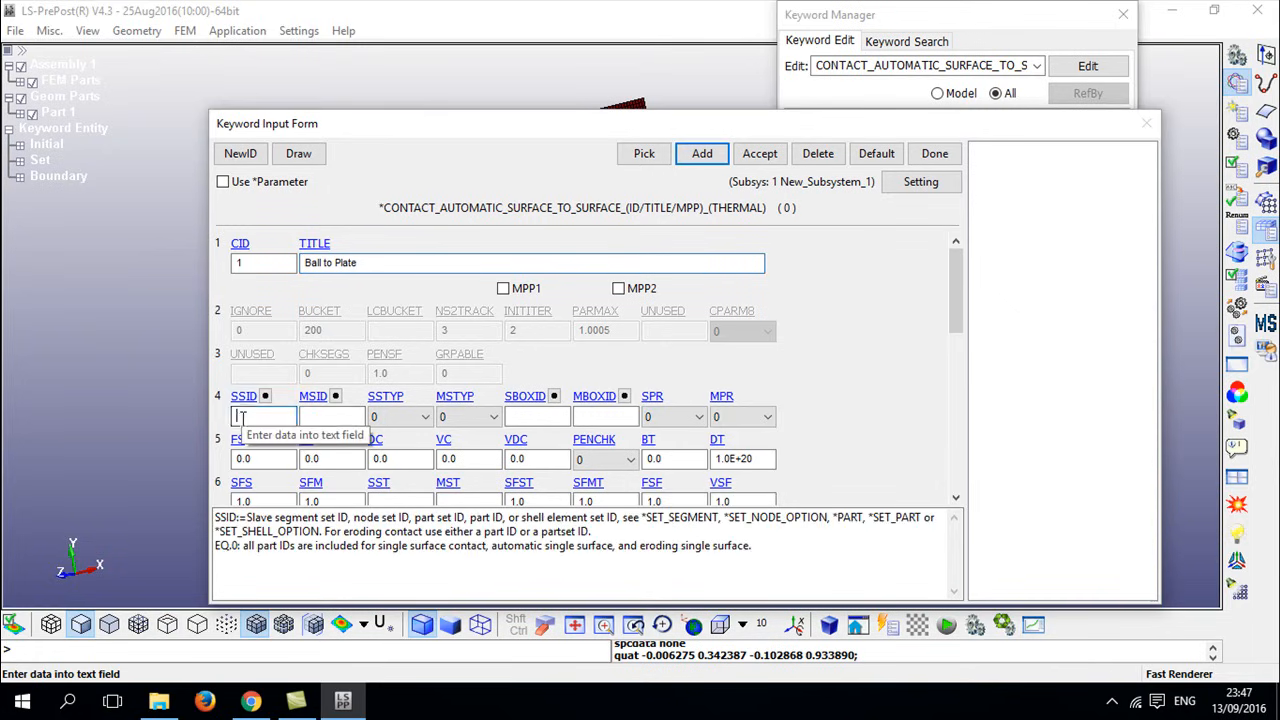
left_click(322, 413)
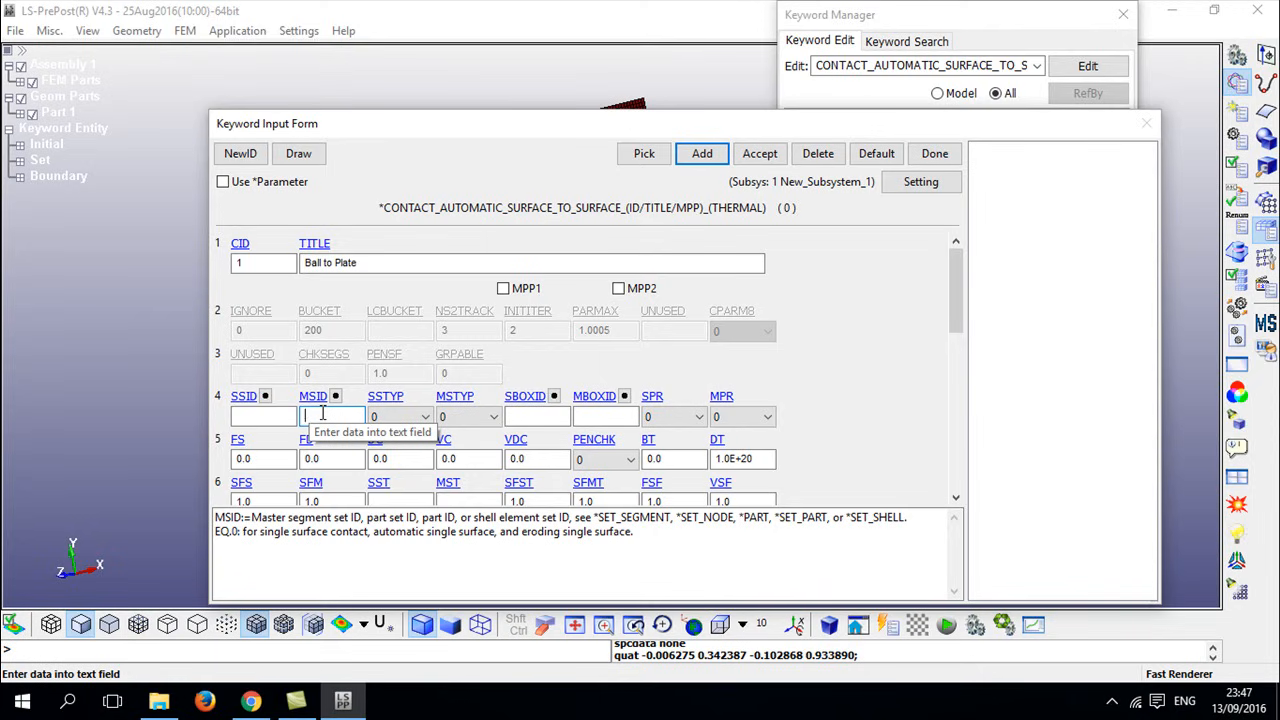
left_click(268, 420)
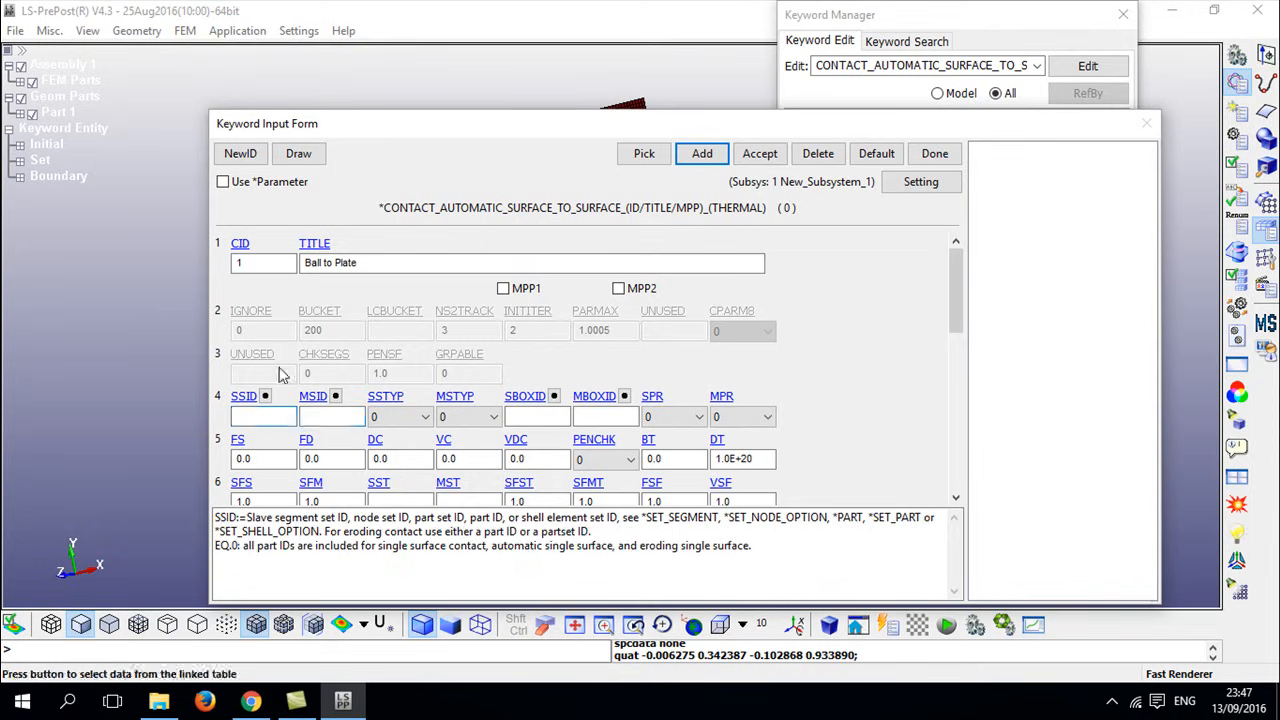
left_click_drag(395, 124, 360, 616)
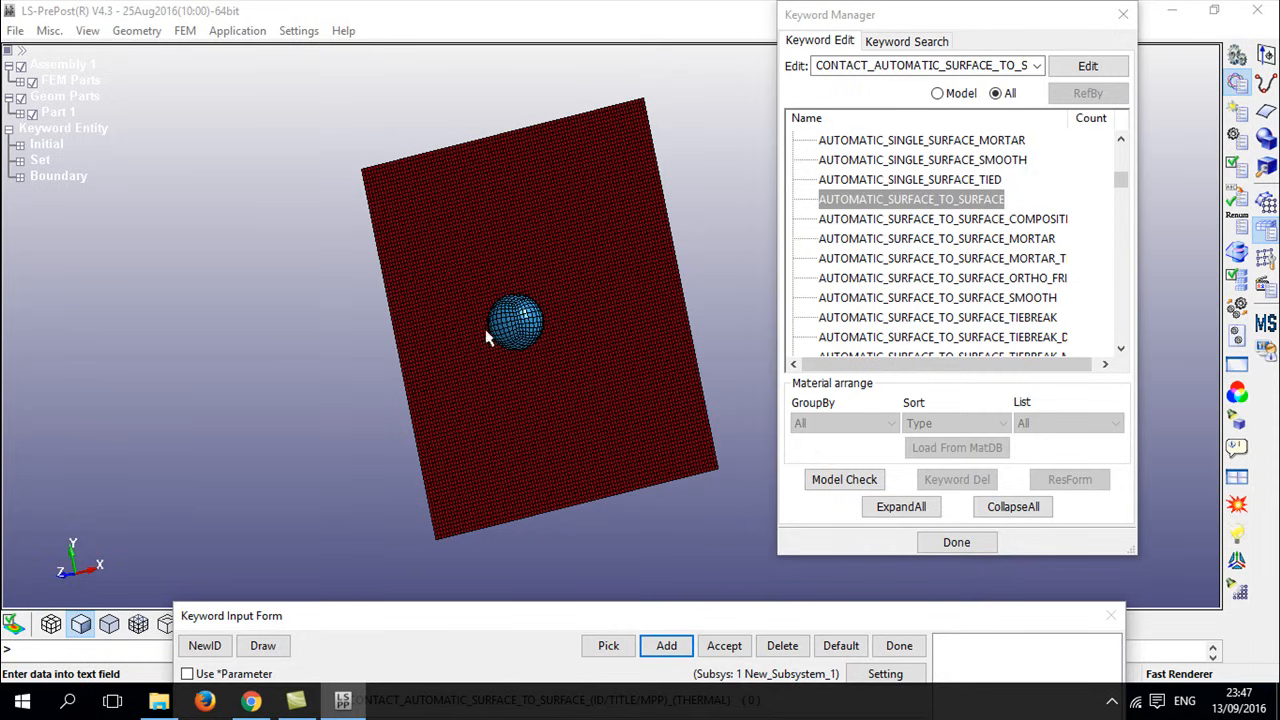
left_click_drag(478, 628, 456, 469)
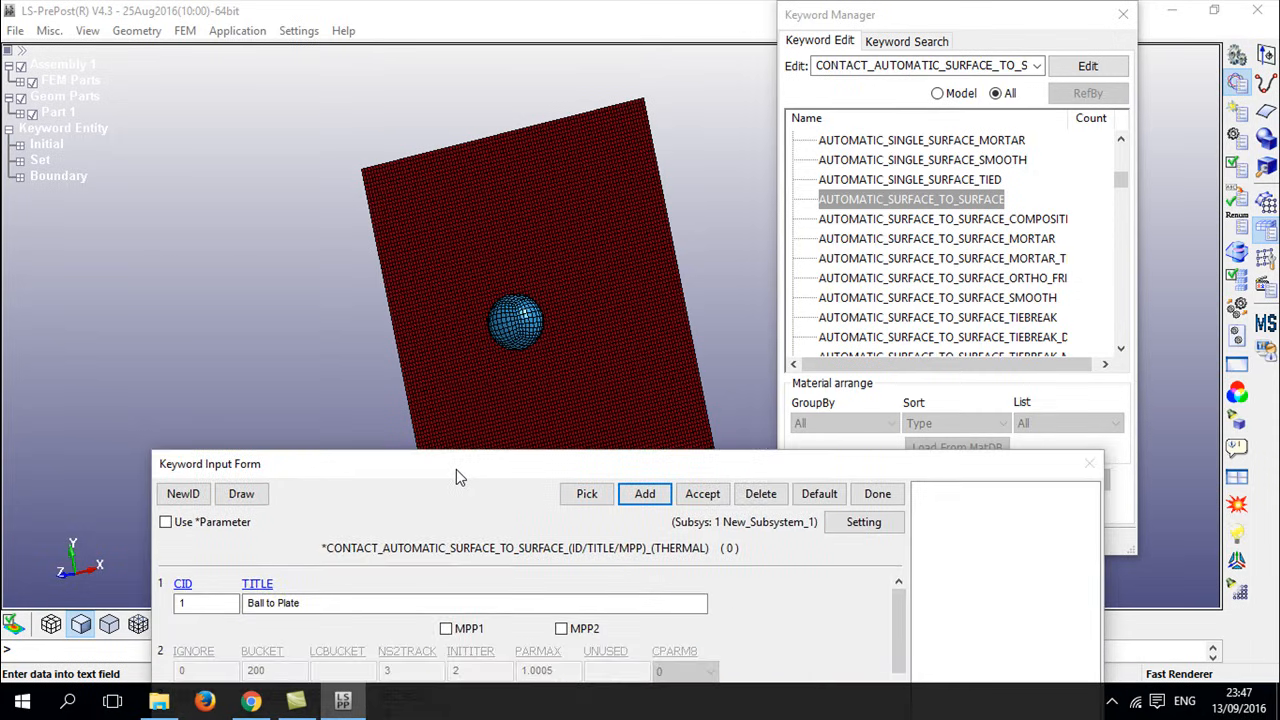
left_click_drag(555, 468, 632, 77)
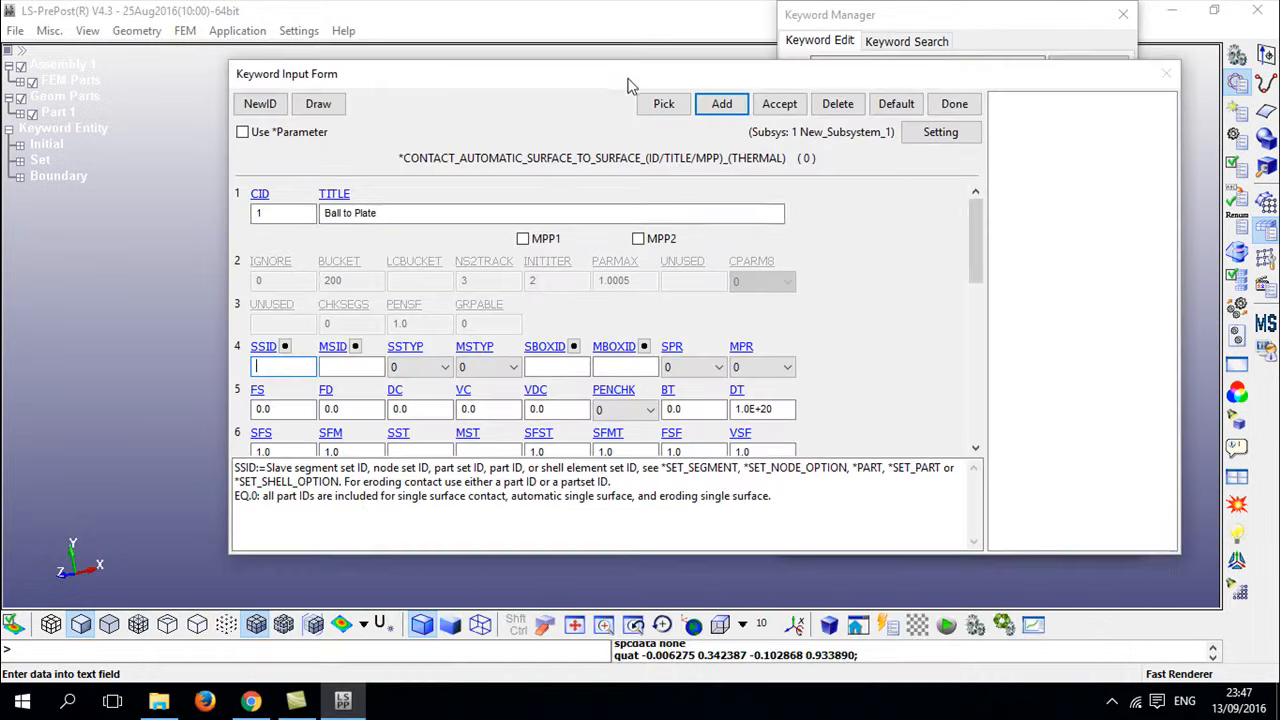
mouse_move(397, 355)
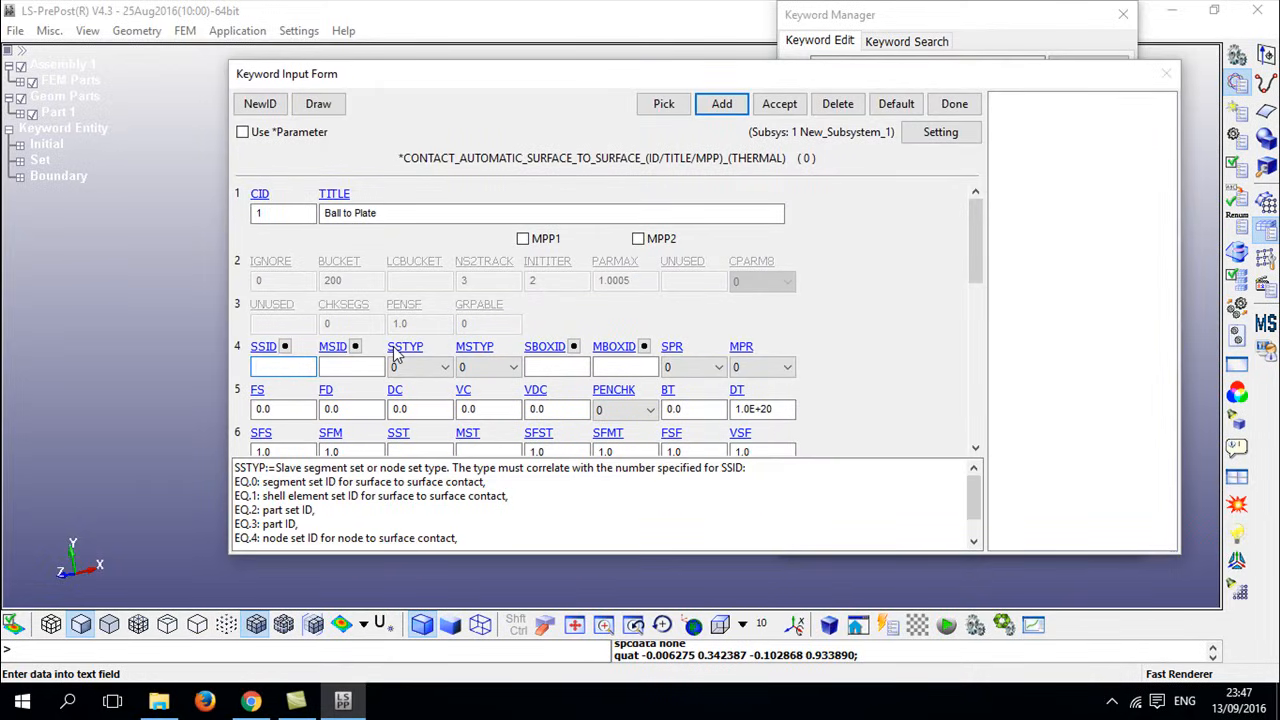
mouse_move(481, 350)
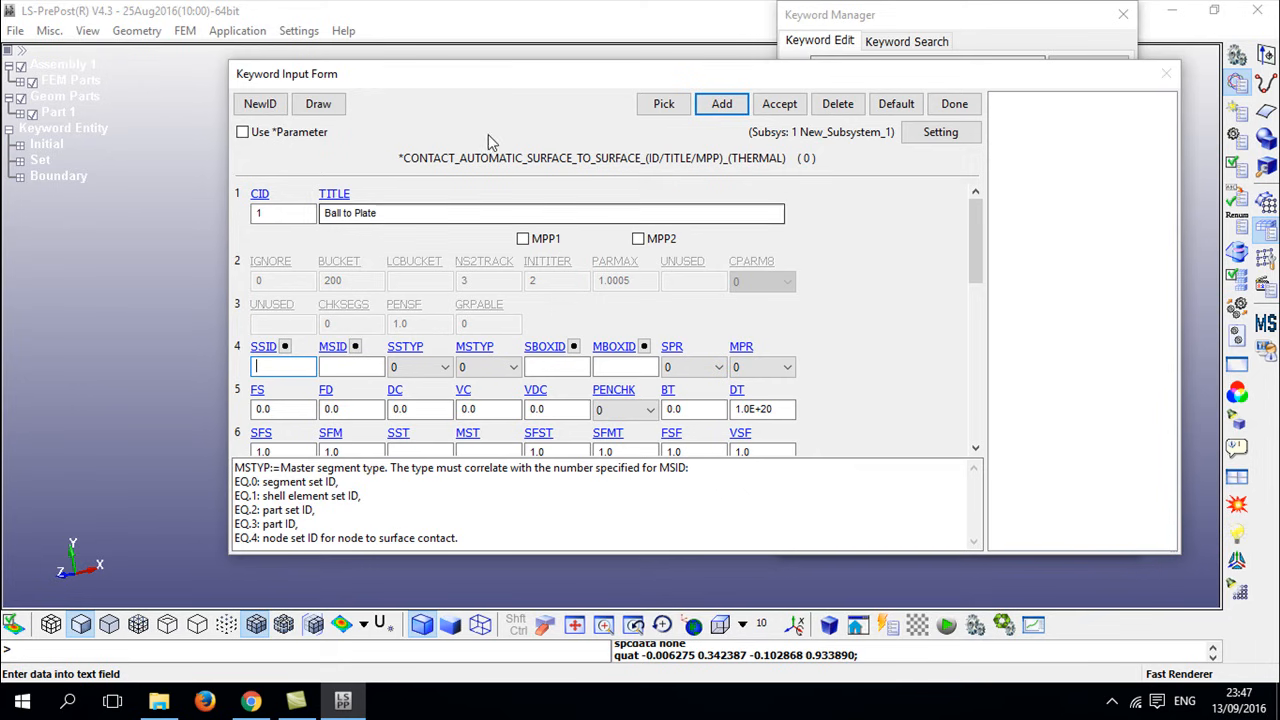
mouse_move(488, 73)
left_mouse_down()
mouse_move(486, 415)
mouse_move(497, 96)
left_mouse_up()
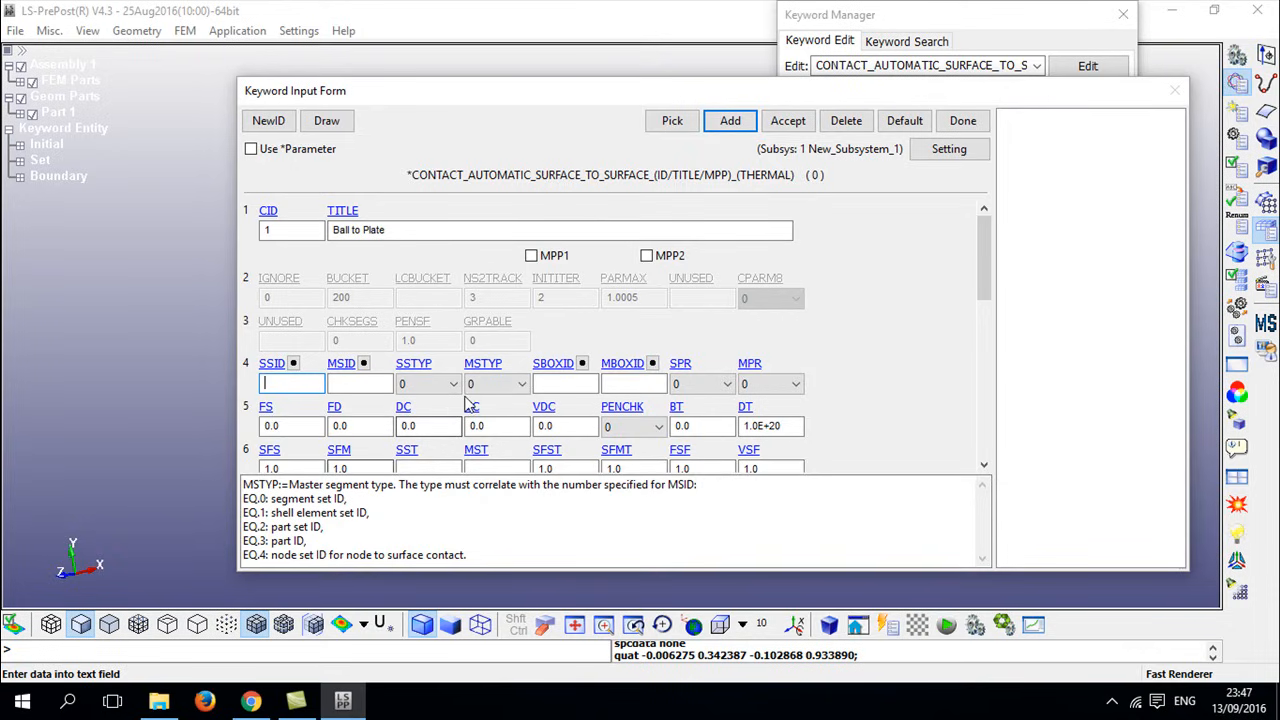
- Set both the master type MSTYP and the slave type SSTYP to 3 (part ID)
left_click(497, 384)
left_click(481, 447)
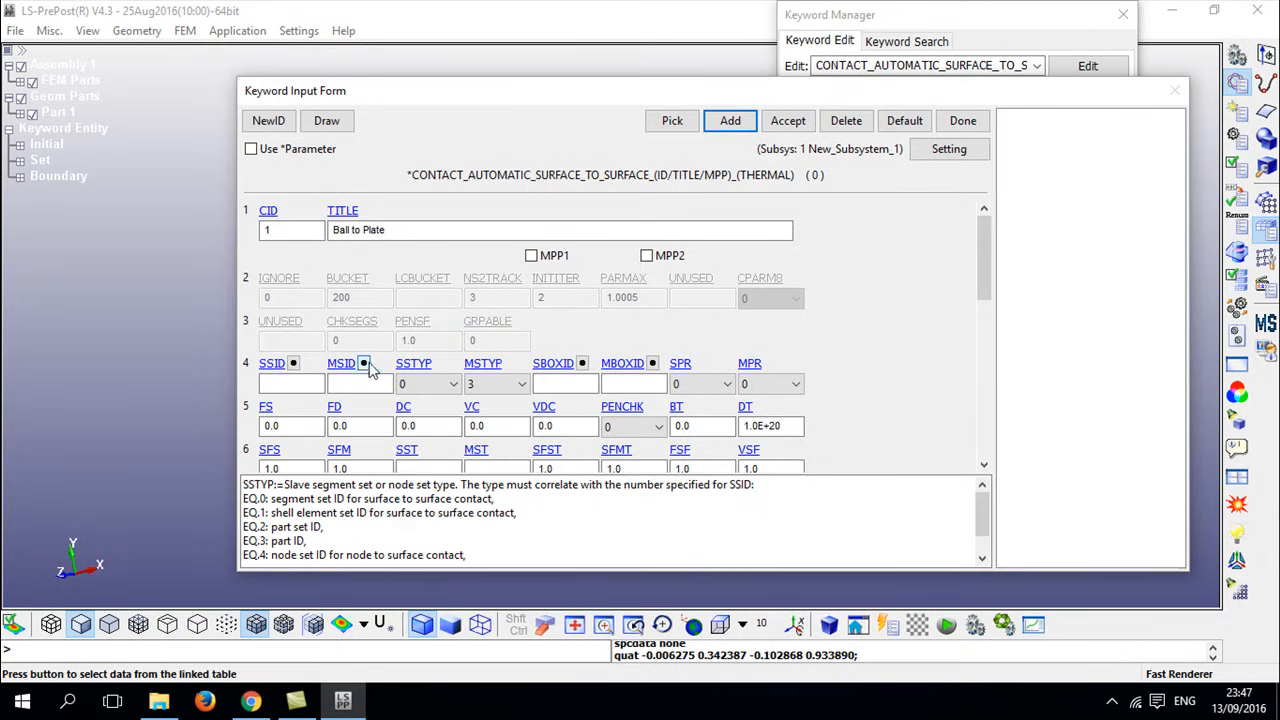
left_click(420, 388)
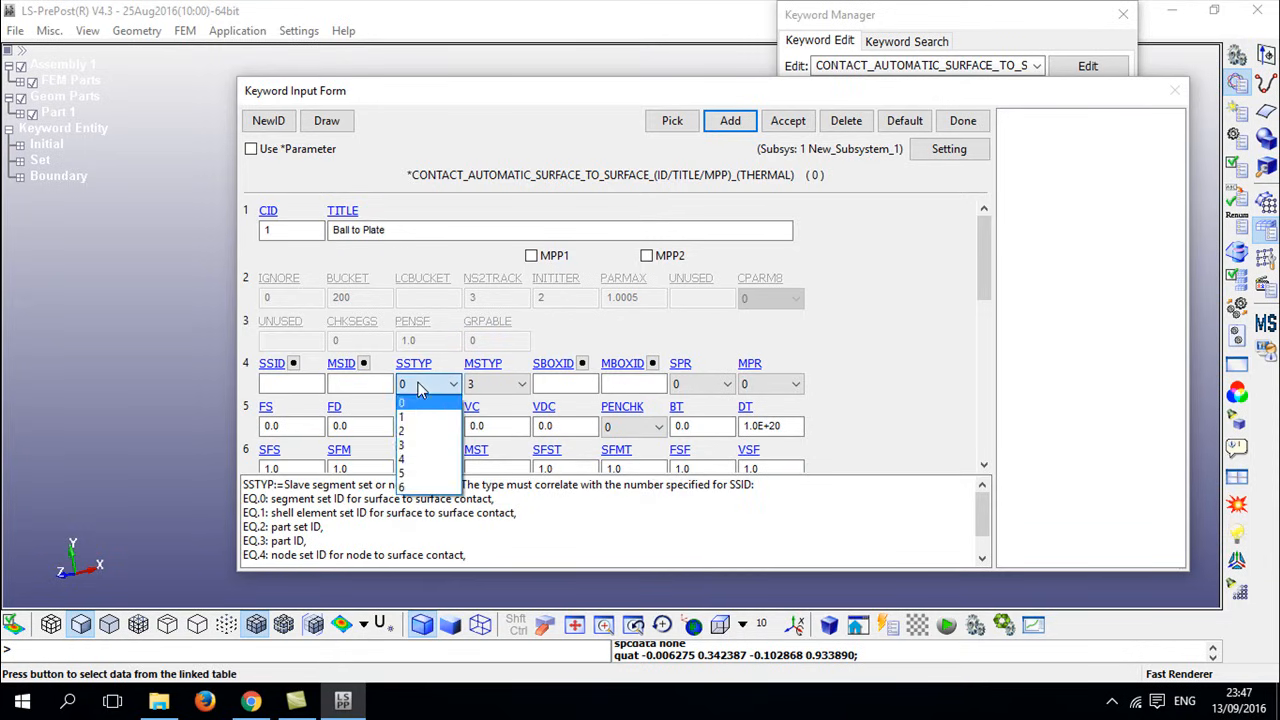
left_click(416, 447)
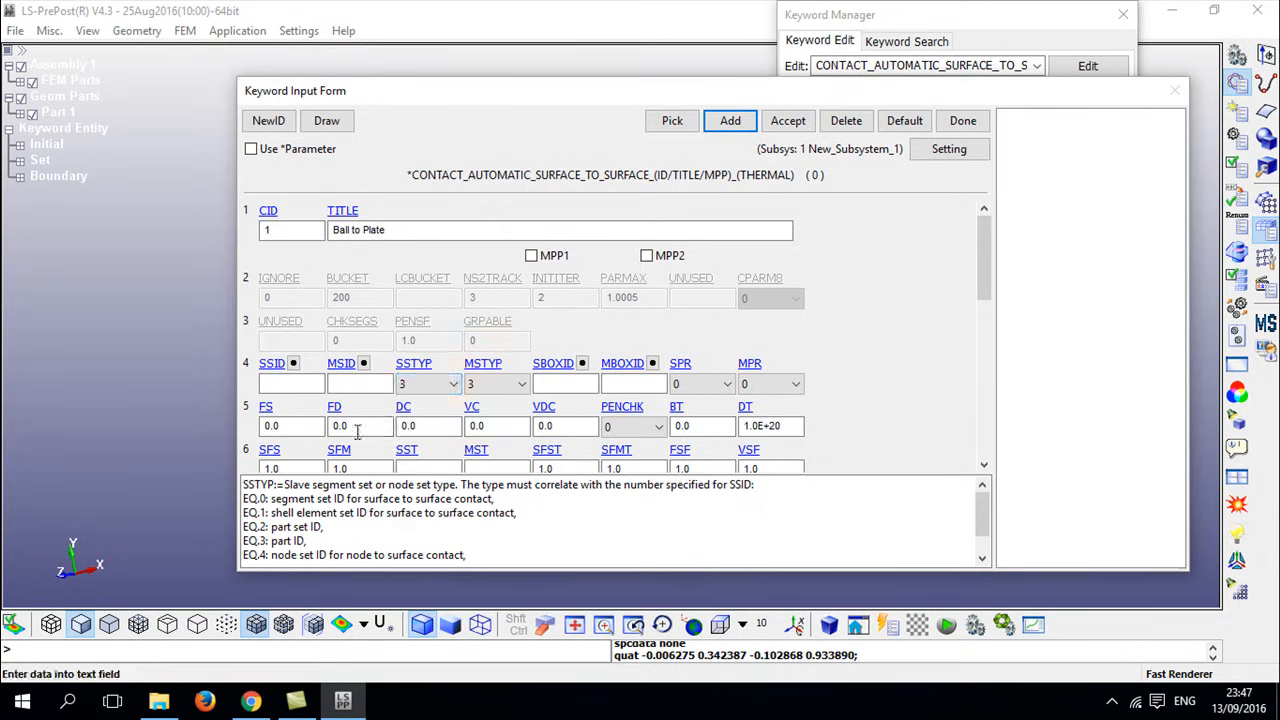
- Assign part 1 Plate as the contact's master (MSID) and part 2 Ball as its slave (SSID)
left_click(364, 365)
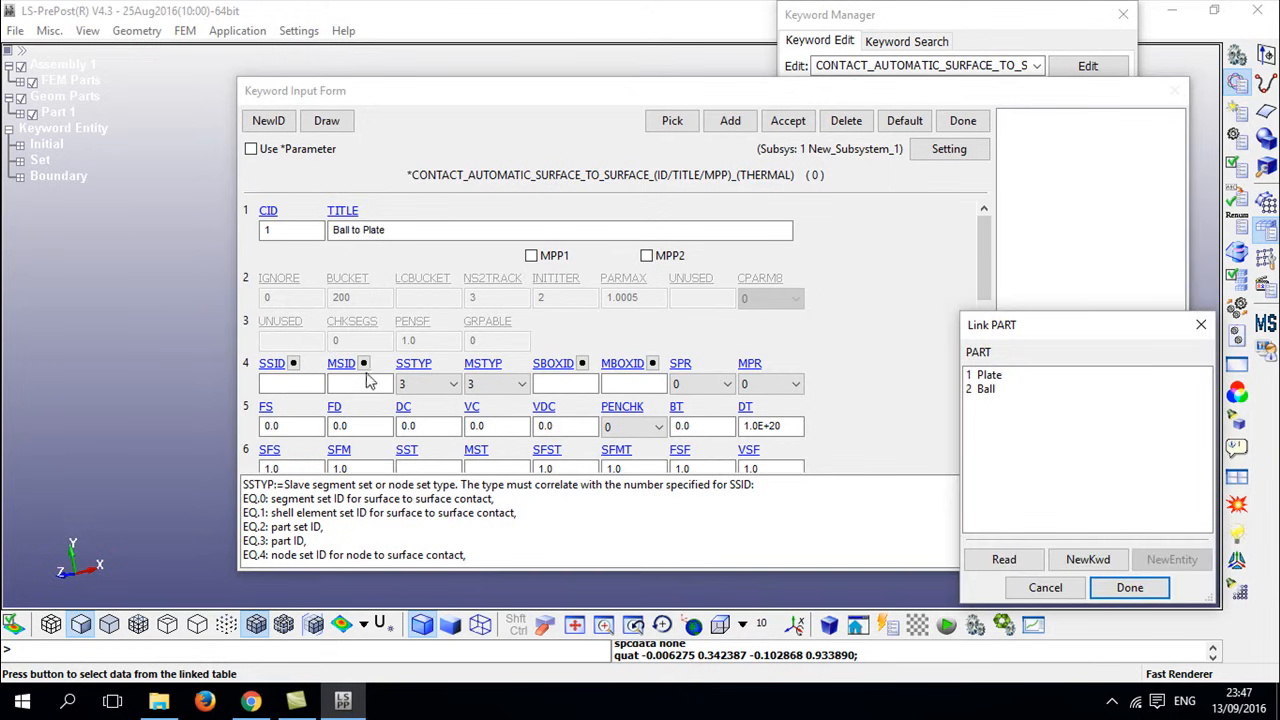
left_click(988, 375)
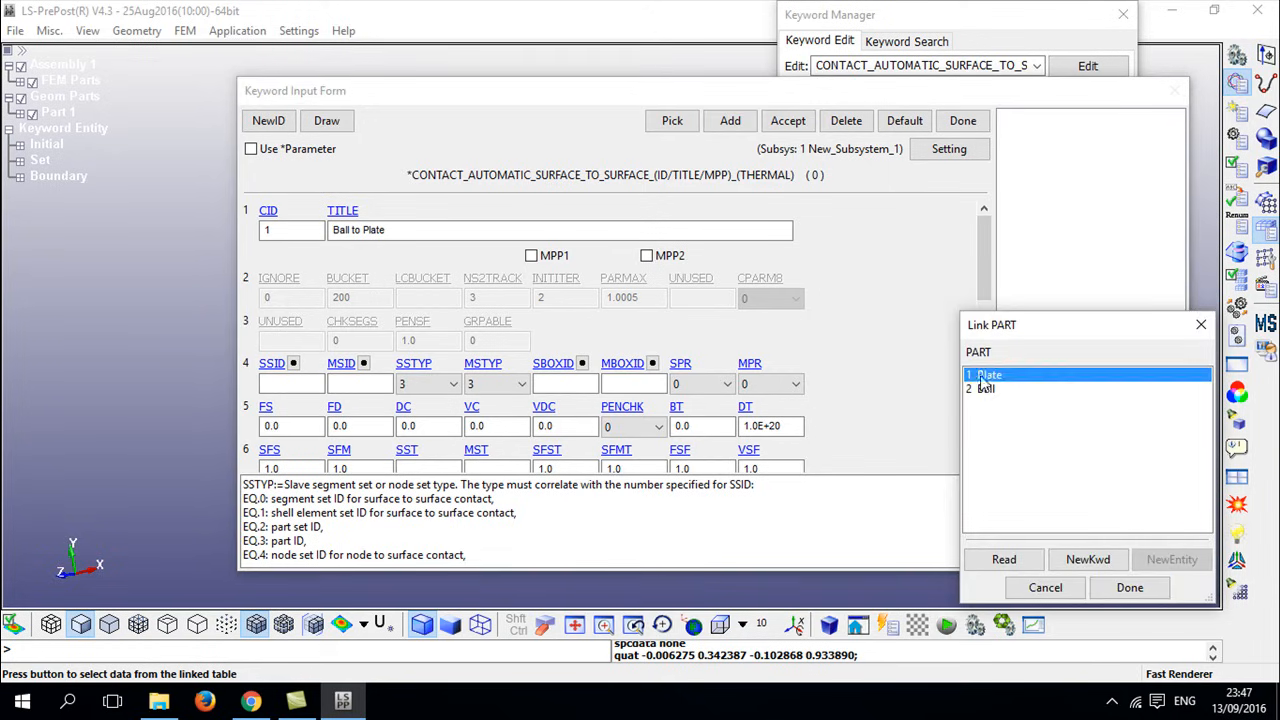
left_click(1128, 588)
left_click(293, 364)
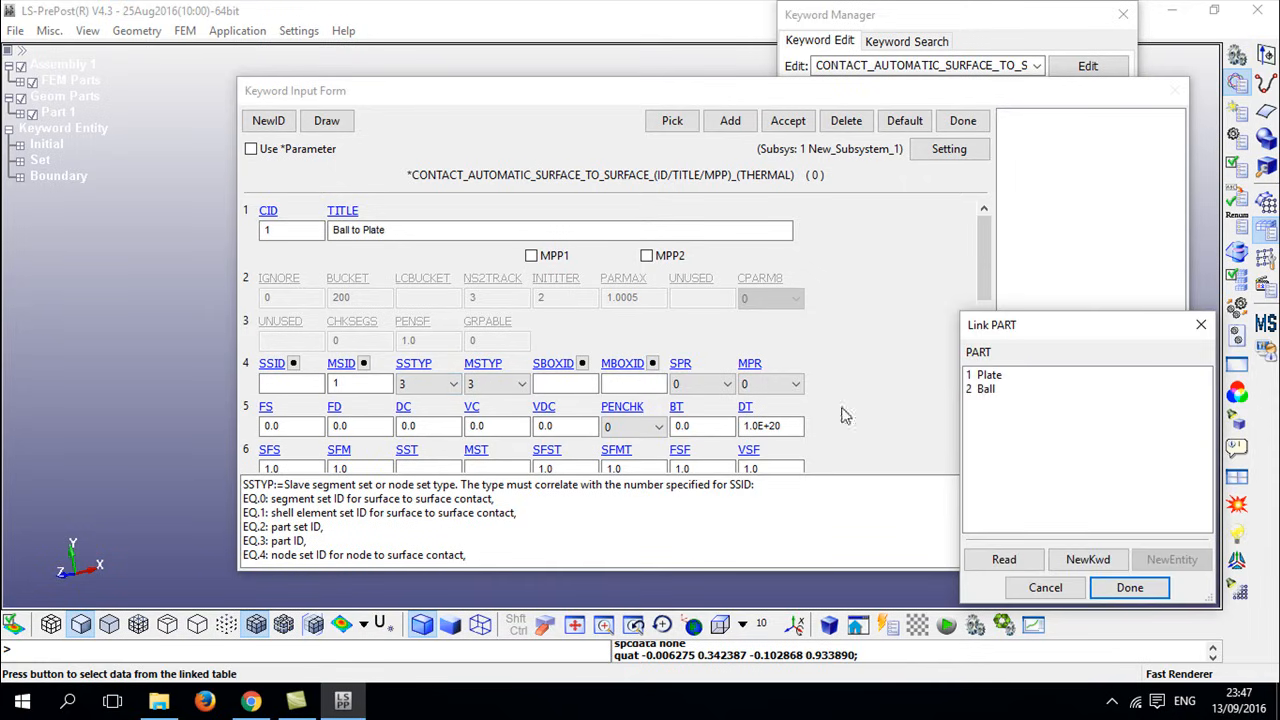
left_click(986, 389)
left_click(1128, 587)
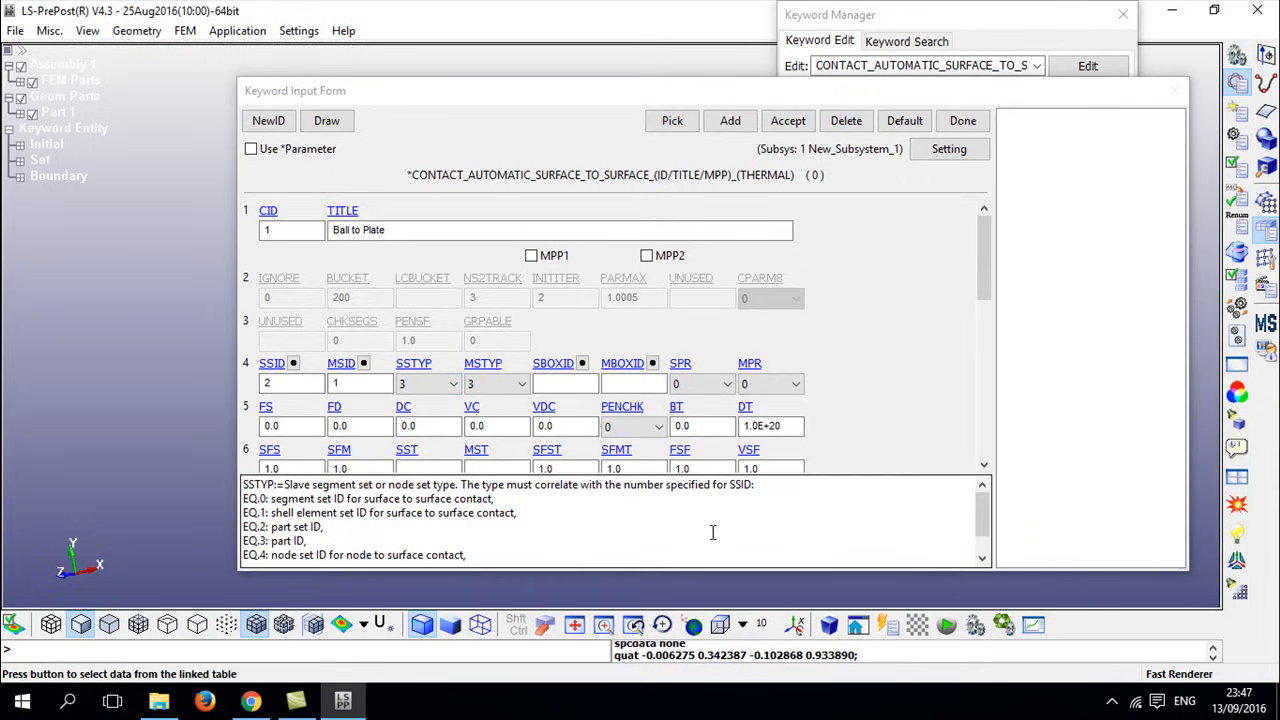
- Set the static friction coefficient FS to 0.2 and the dynamic coefficient FD to 0.1, then save the contact and close its form
left_click(279, 424)
key("BackSpace")
type("2")
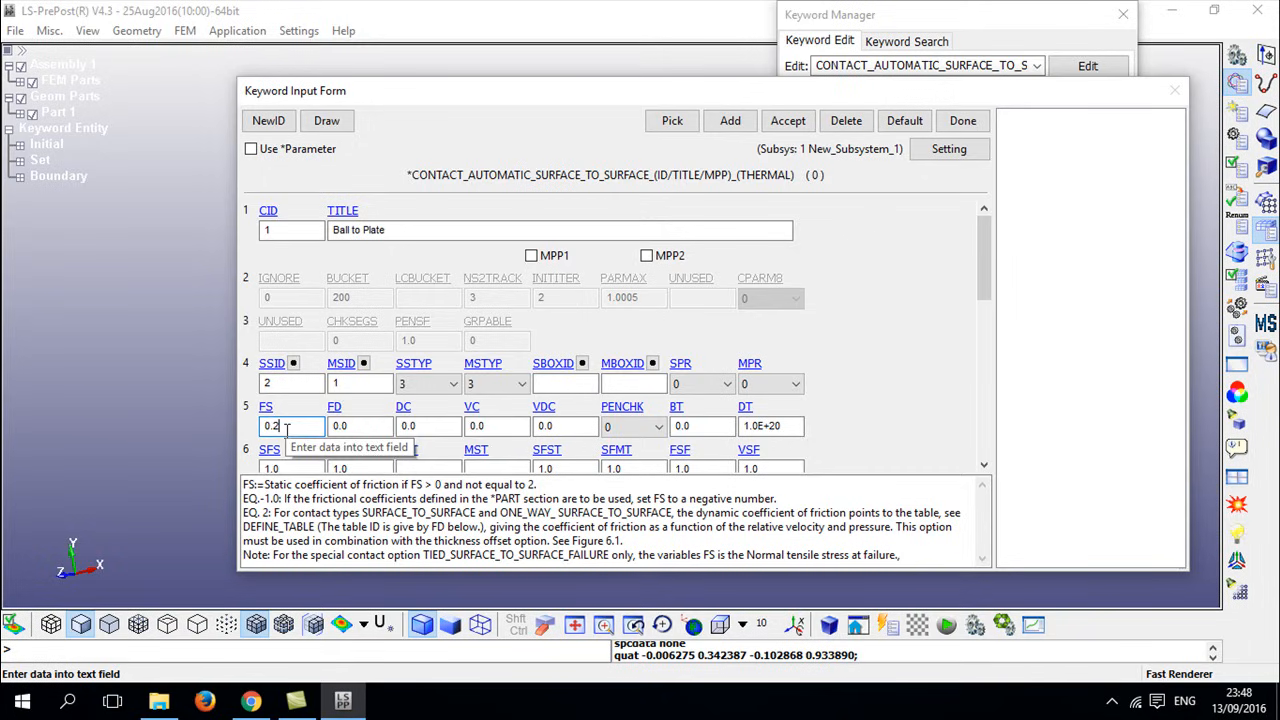
left_click(360, 425)
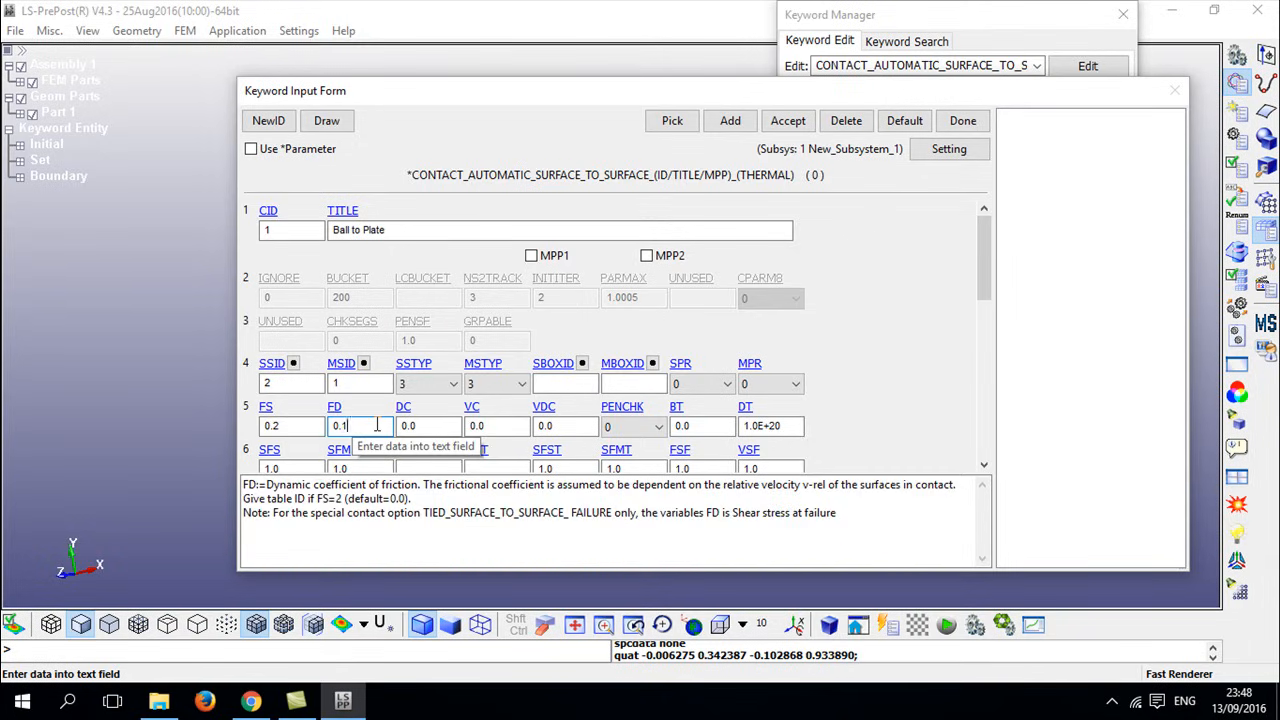
left_click(787, 121)
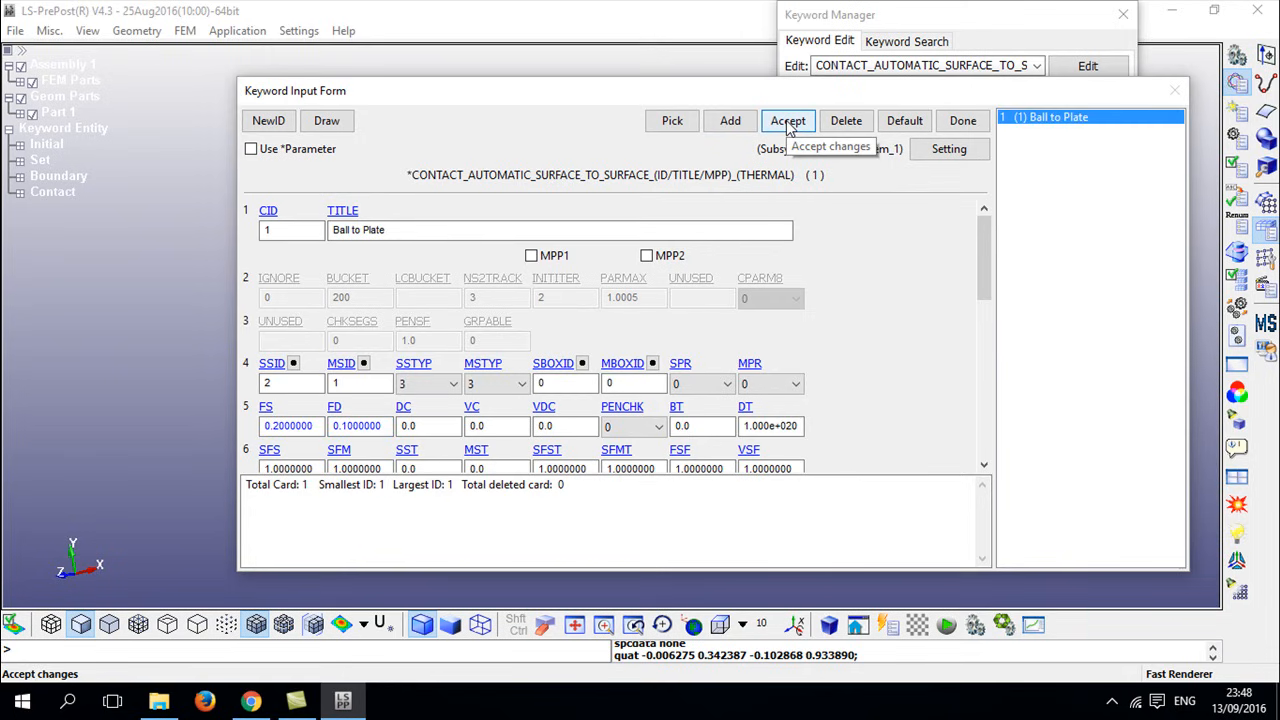
left_click(962, 121)
- Collapse the CONTACT keyword group and open the CONTROL_TERMINATION keyword form from the CONTROL group
scroll(895, 188, "up", 5)
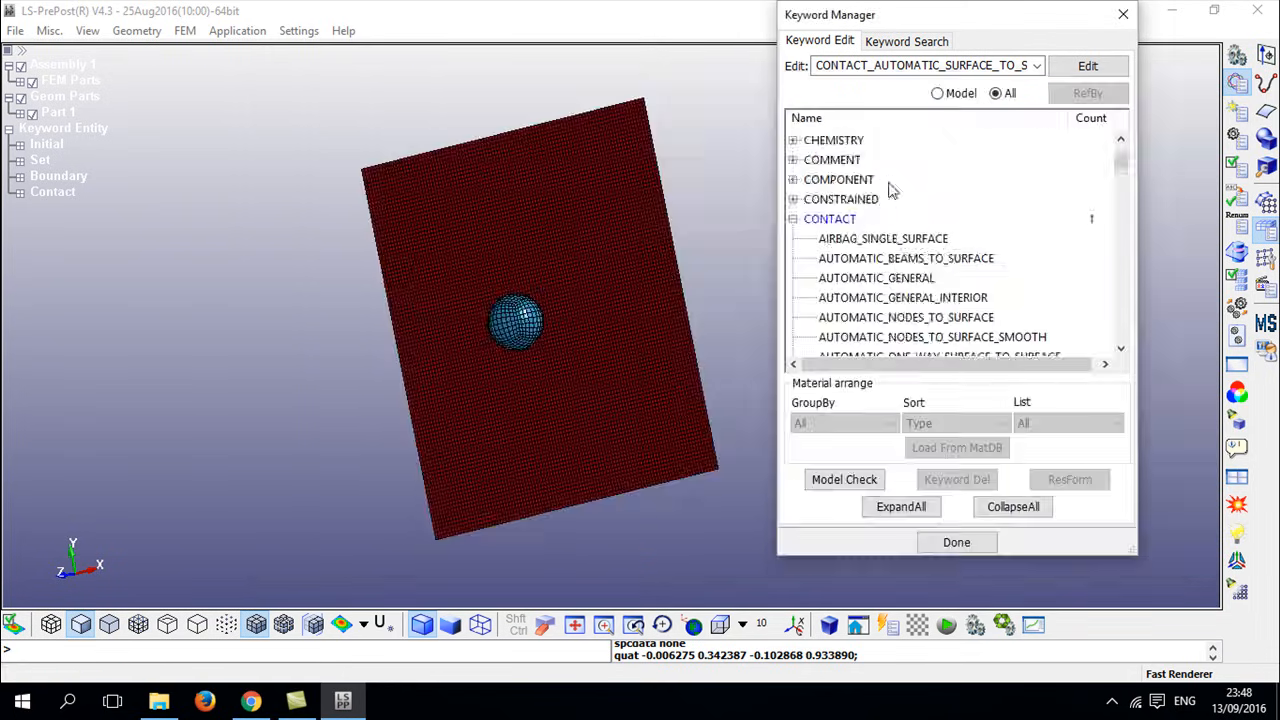
left_click(792, 219)
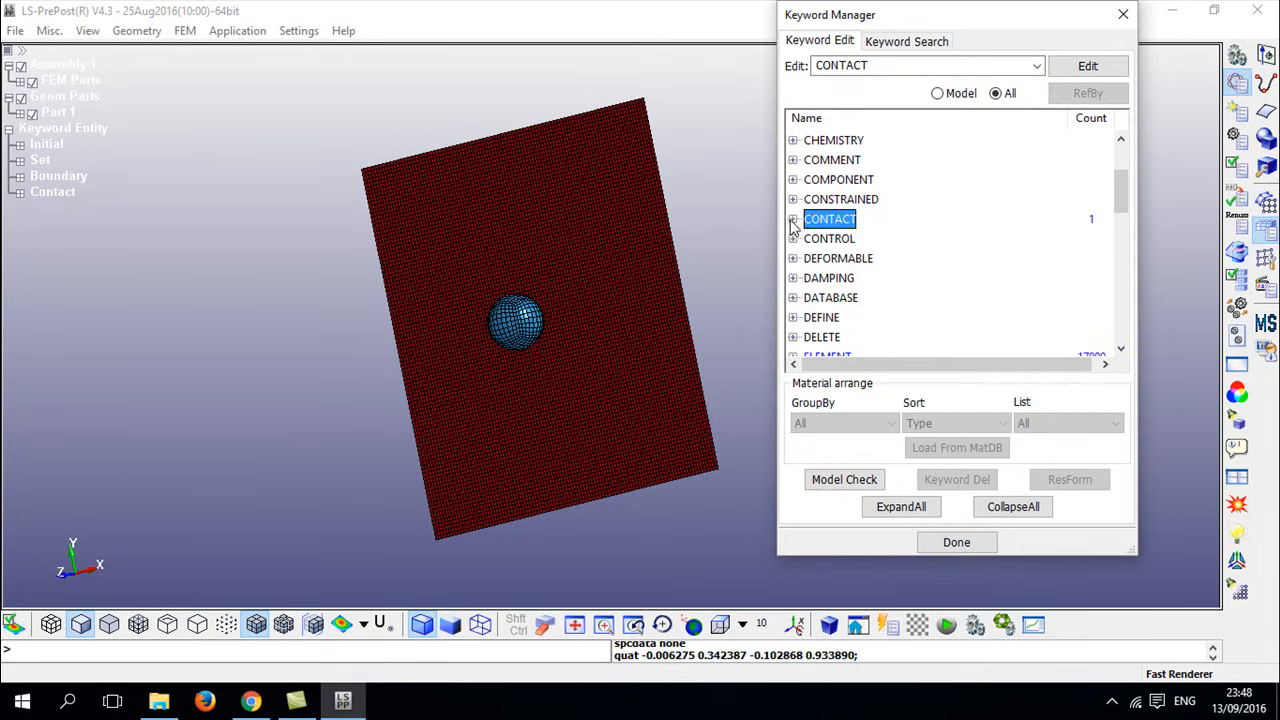
scroll(894, 226, "up", 2)
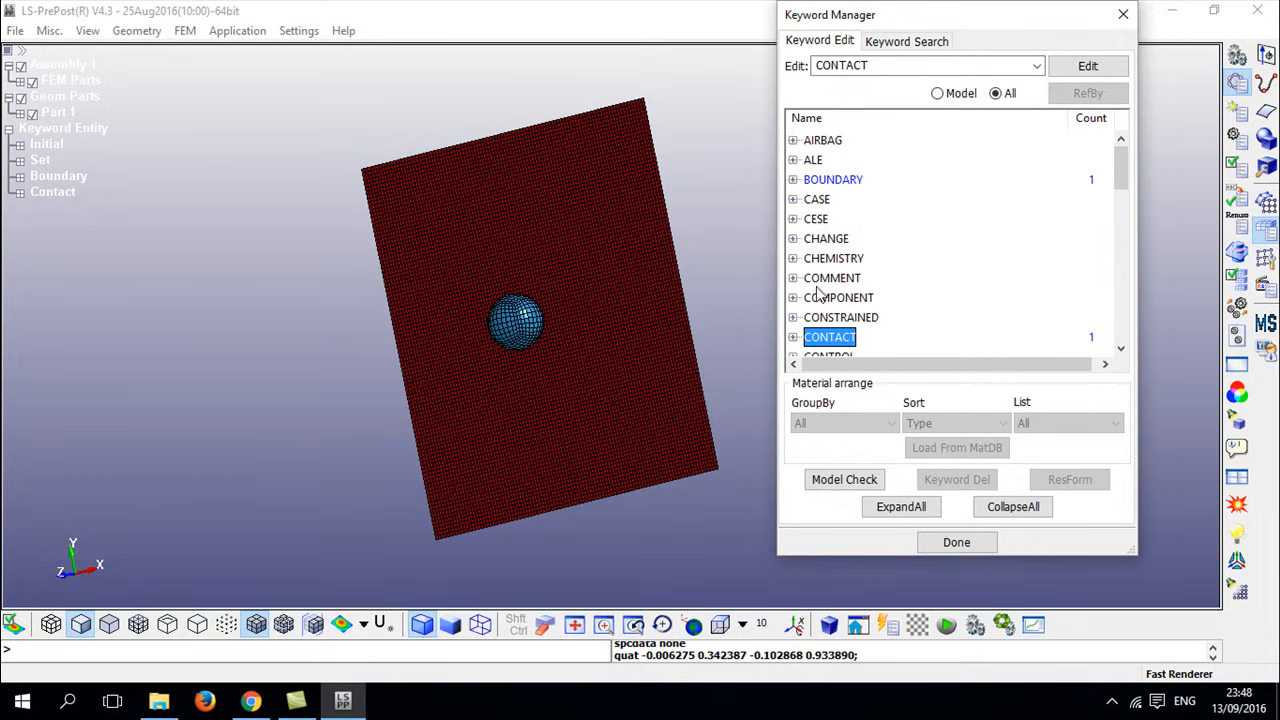
scroll(811, 318, "down", 2)
left_click(793, 239)
scroll(808, 250, "down", 20)
scroll(812, 250, "down", 12)
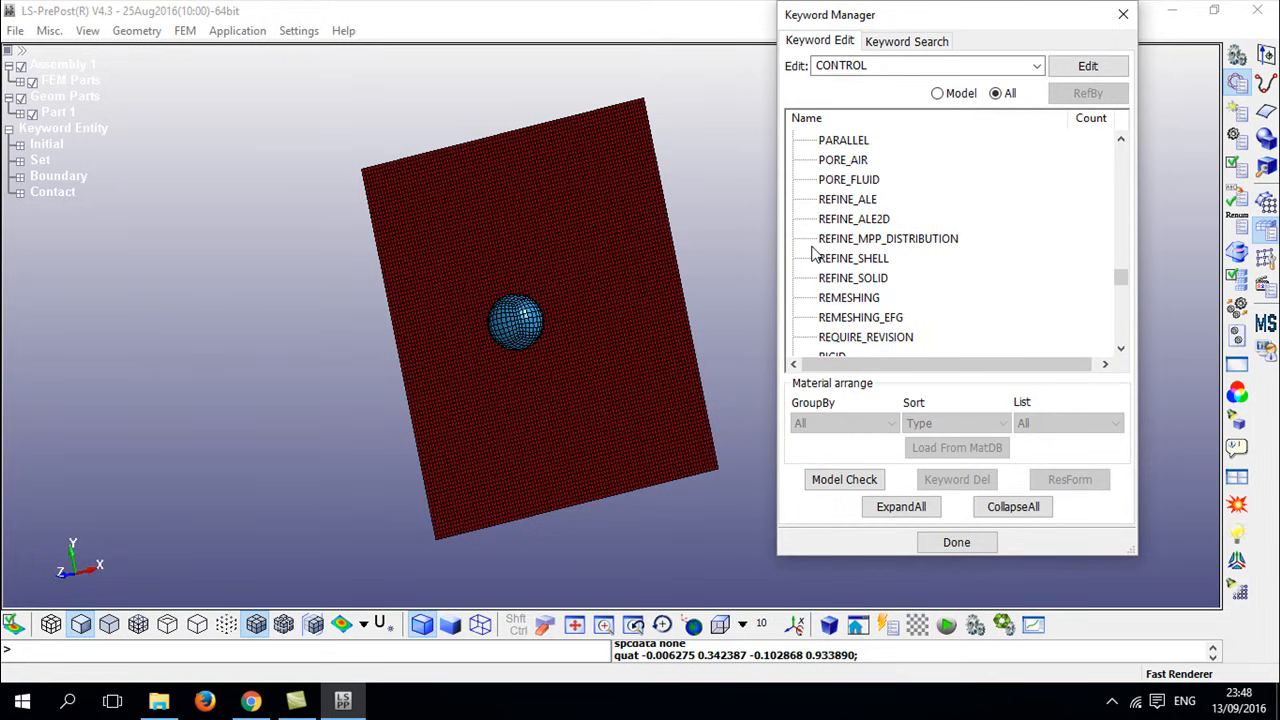
scroll(815, 253, "down", 2)
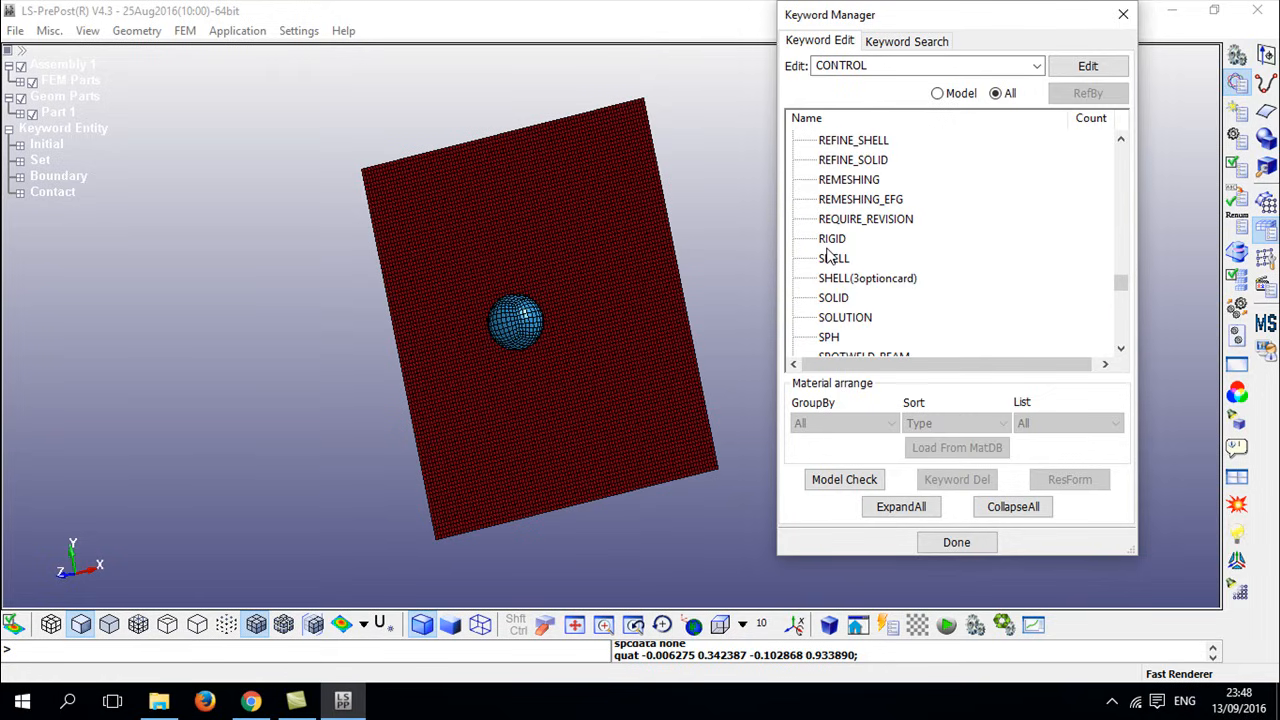
scroll(828, 256, "down", 7)
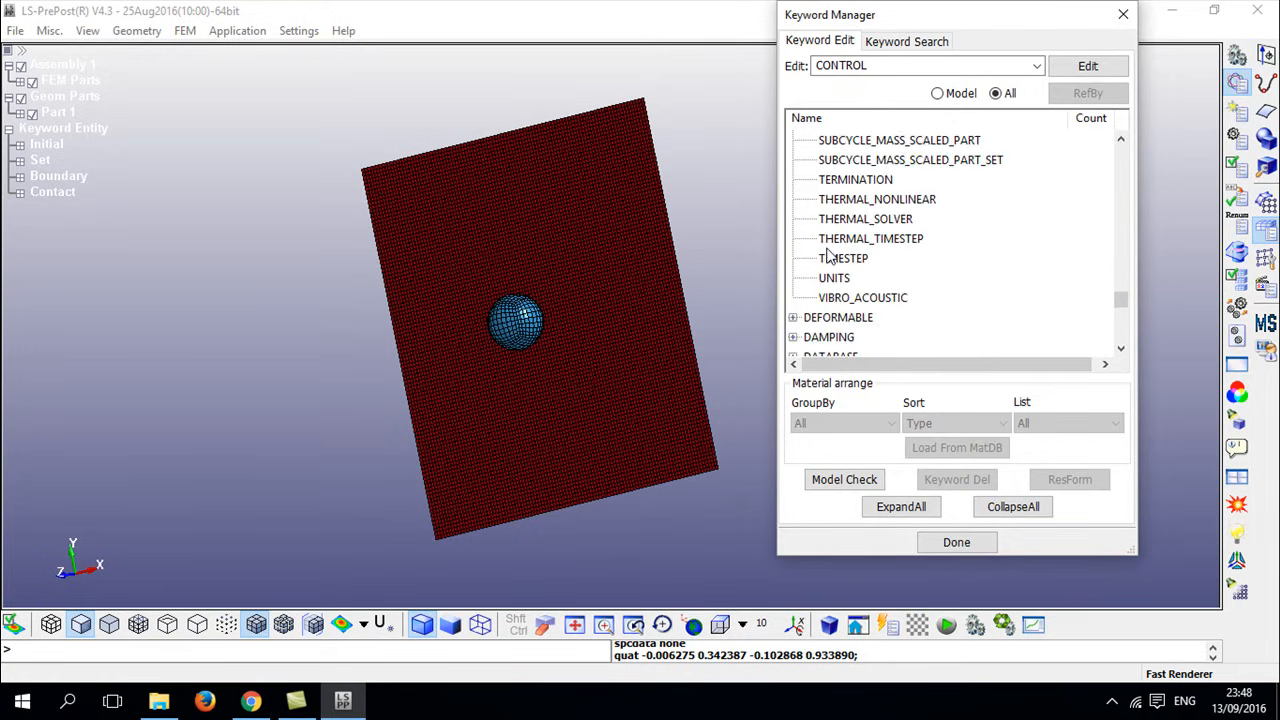
double_click(840, 181)
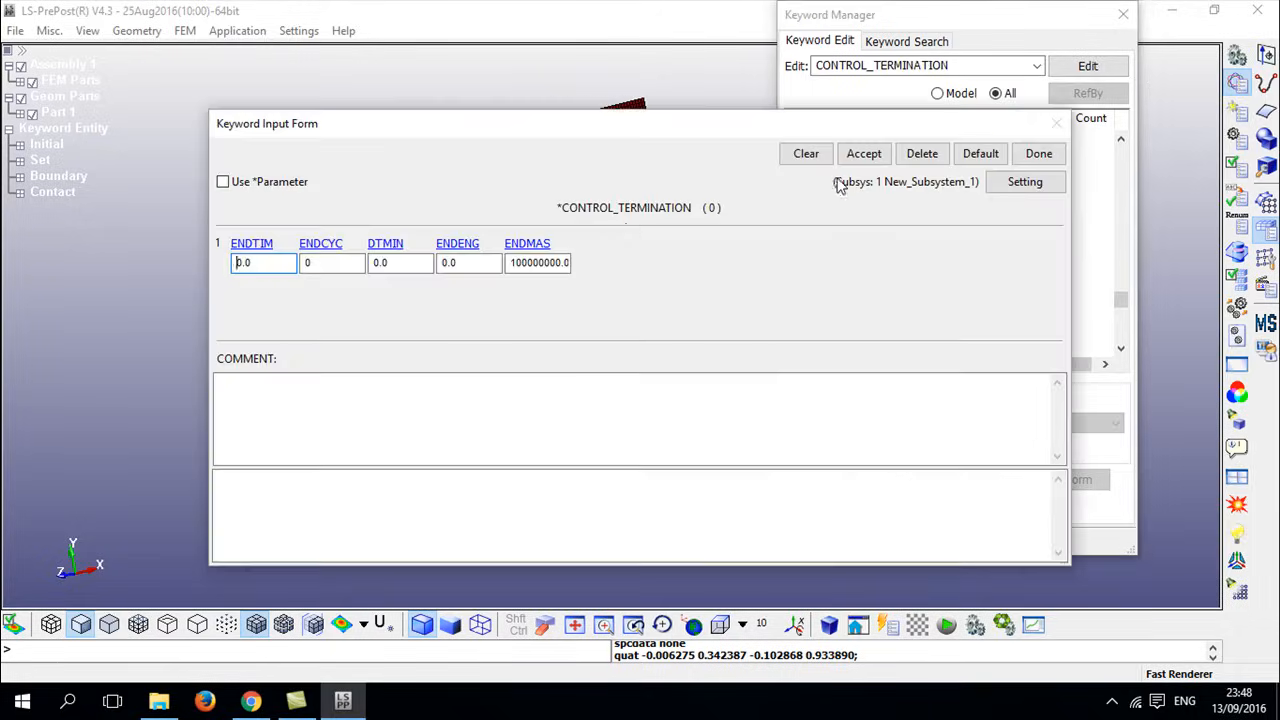
- Set the termination time ENDTIM to 10, accept the keyword and close its form
left_click_drag(252, 265, 175, 247)
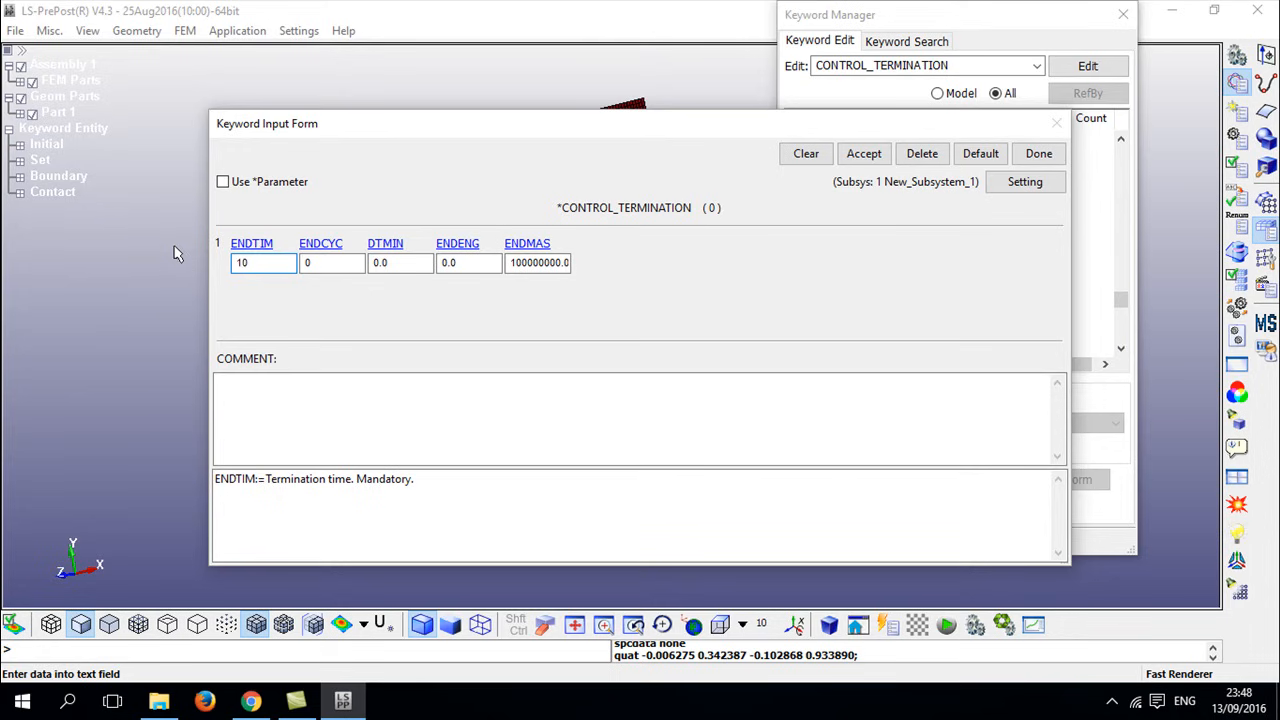
left_click(863, 160)
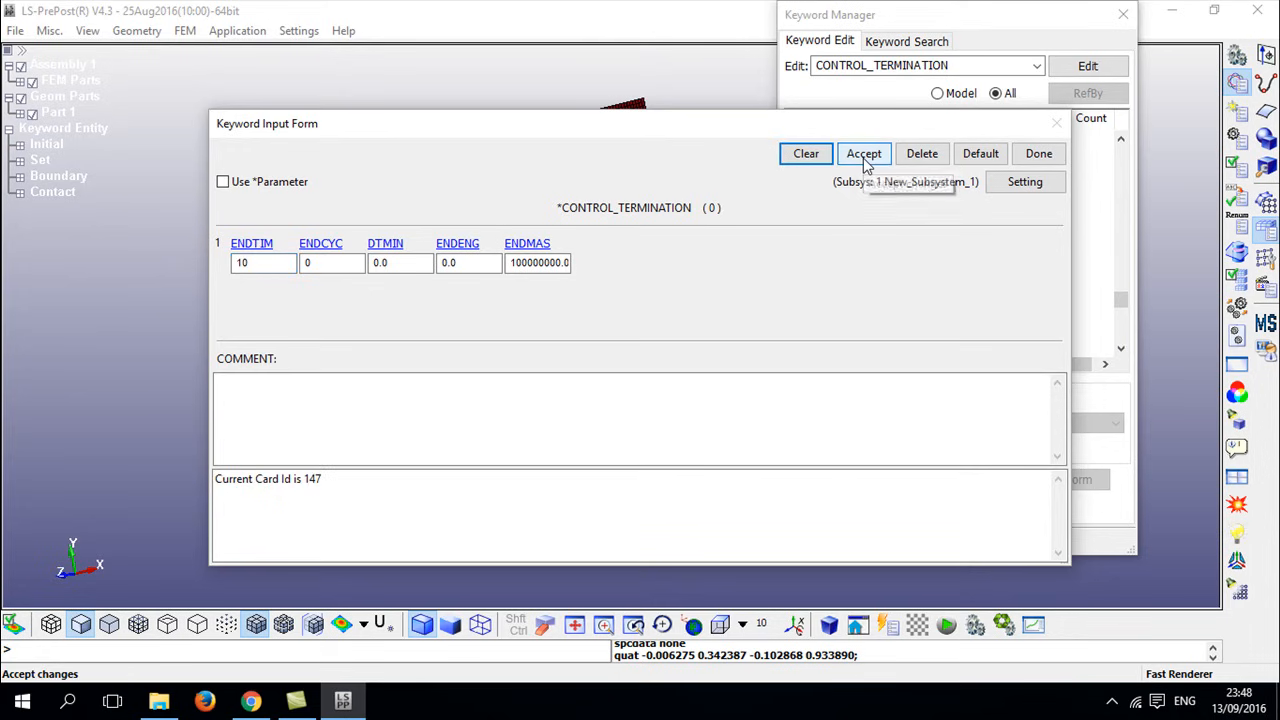
left_click(1045, 157)
- Collapse the CONTROL keyword group in the Keyword Manager's list
scroll(888, 190, "up", 10)
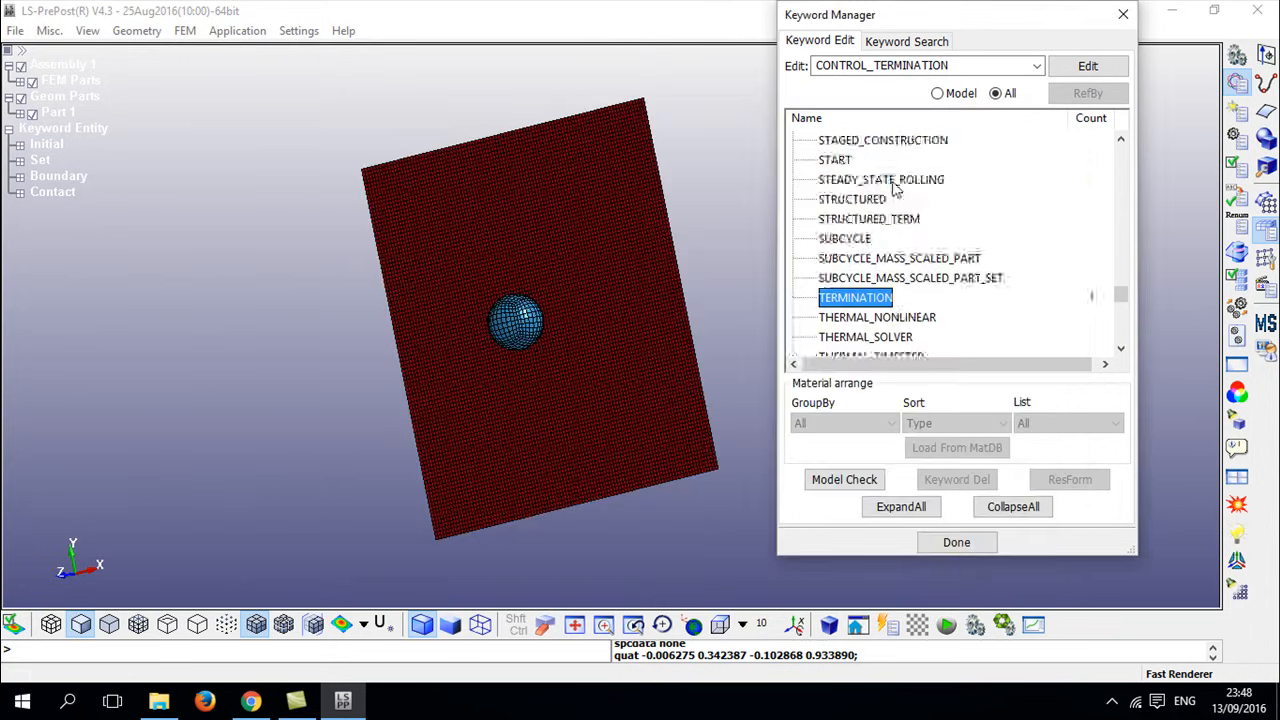
scroll(888, 190, "up", 15)
scroll(805, 288, "down", 4)
scroll(802, 250, "up", 4)
scroll(800, 349, "down", 4)
scroll(798, 242, "up", 2)
left_click(793, 239)
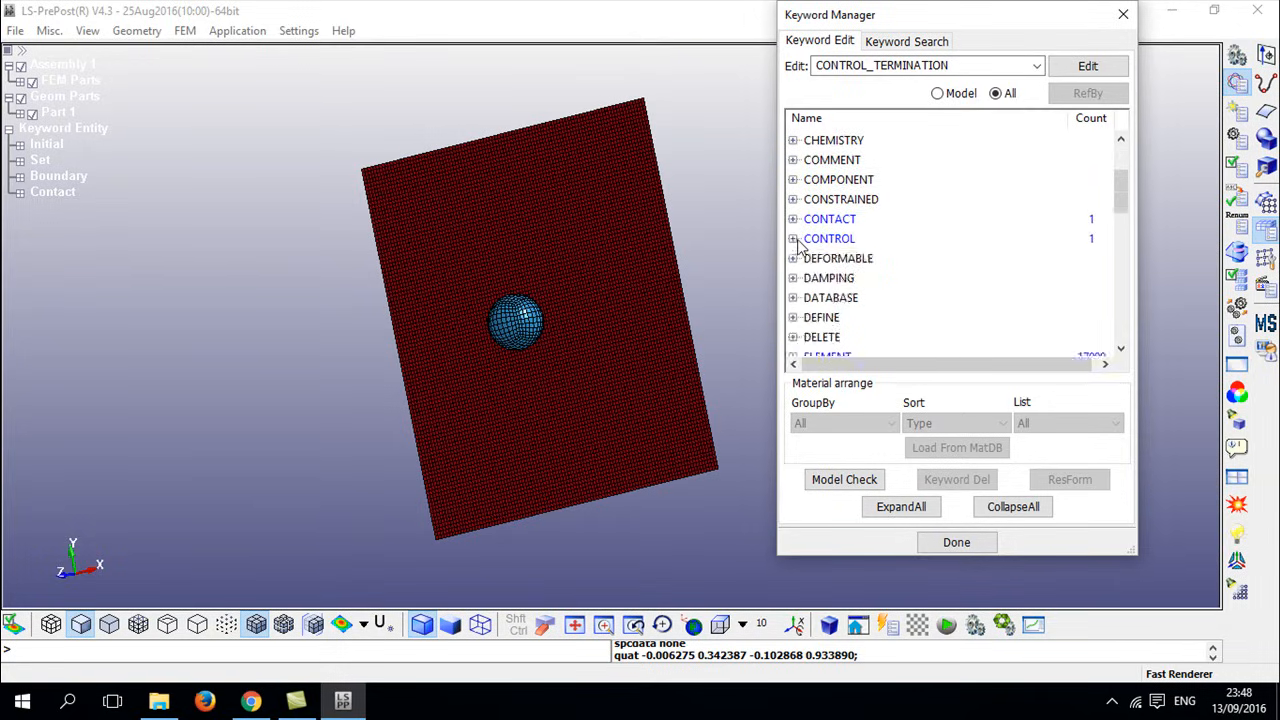
- Define the DATABASE_BINARY_D3PLOT keyword with output interval DT set to 0.1, accept it, and close the keyword and entity creation windows
left_click(793, 298)
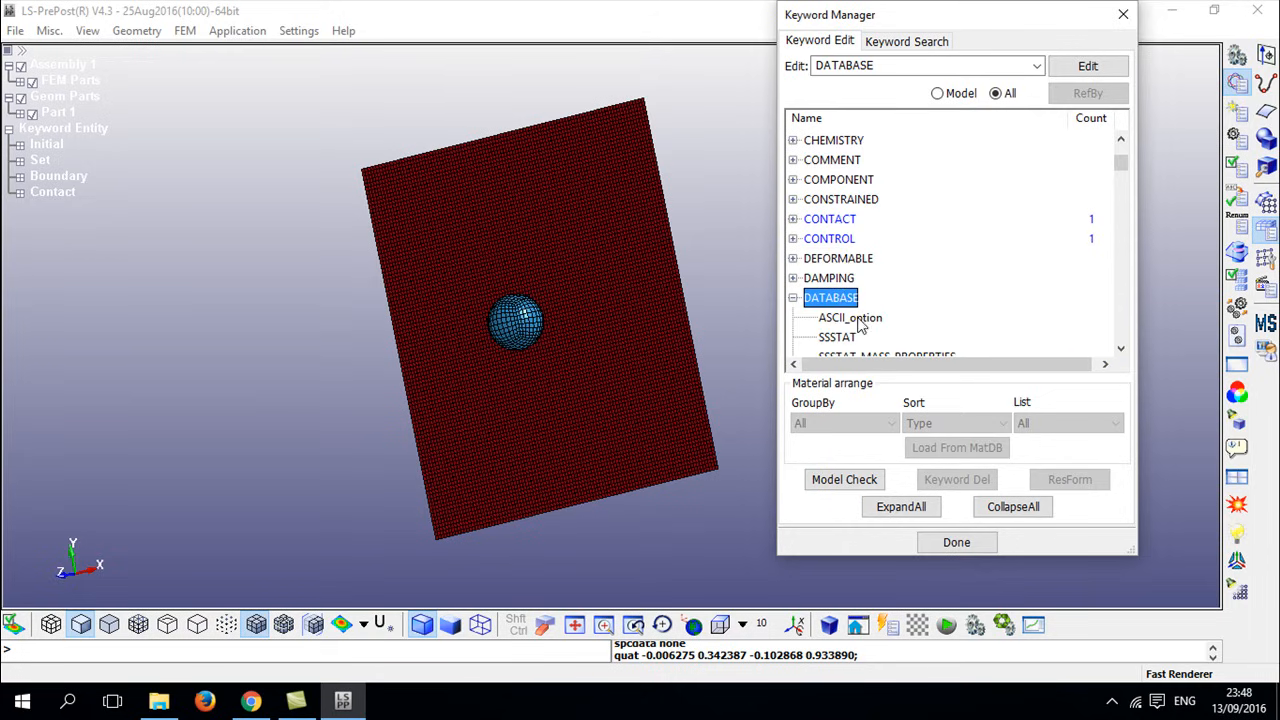
scroll(860, 325, "down", 2)
scroll(858, 245, "down", 5)
scroll(858, 245, "down", 15)
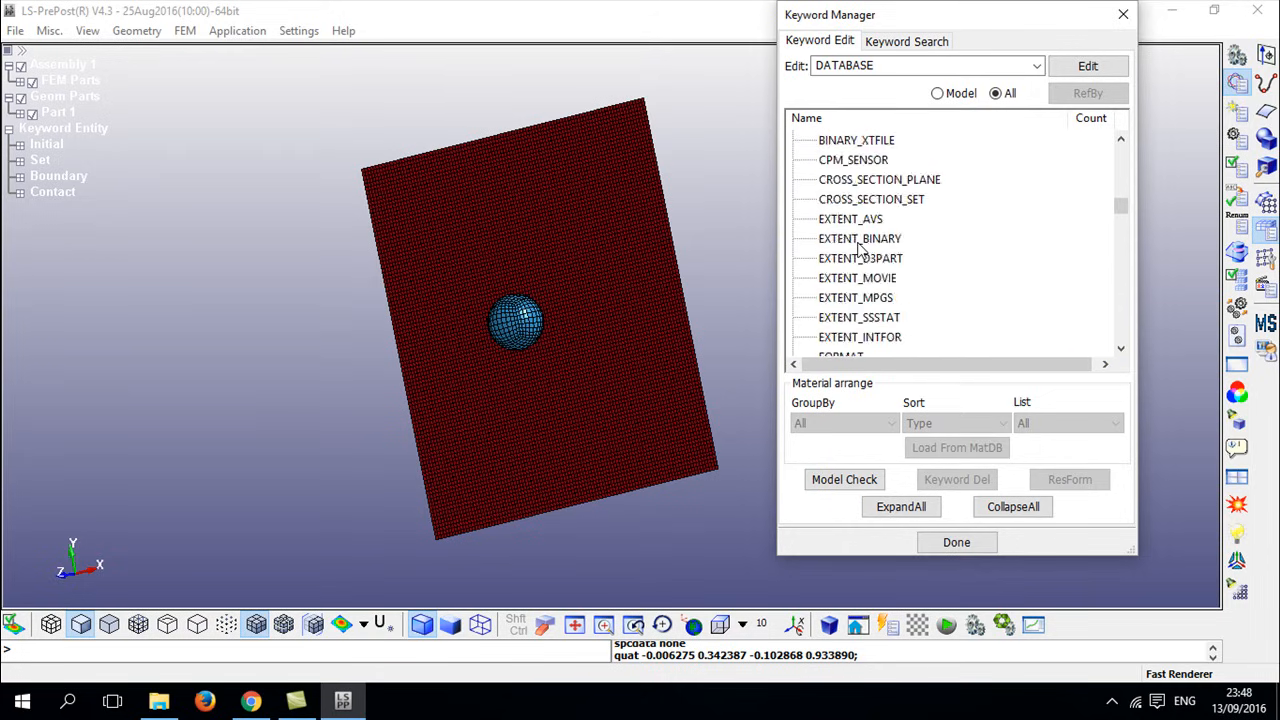
scroll(858, 248, "up", 15)
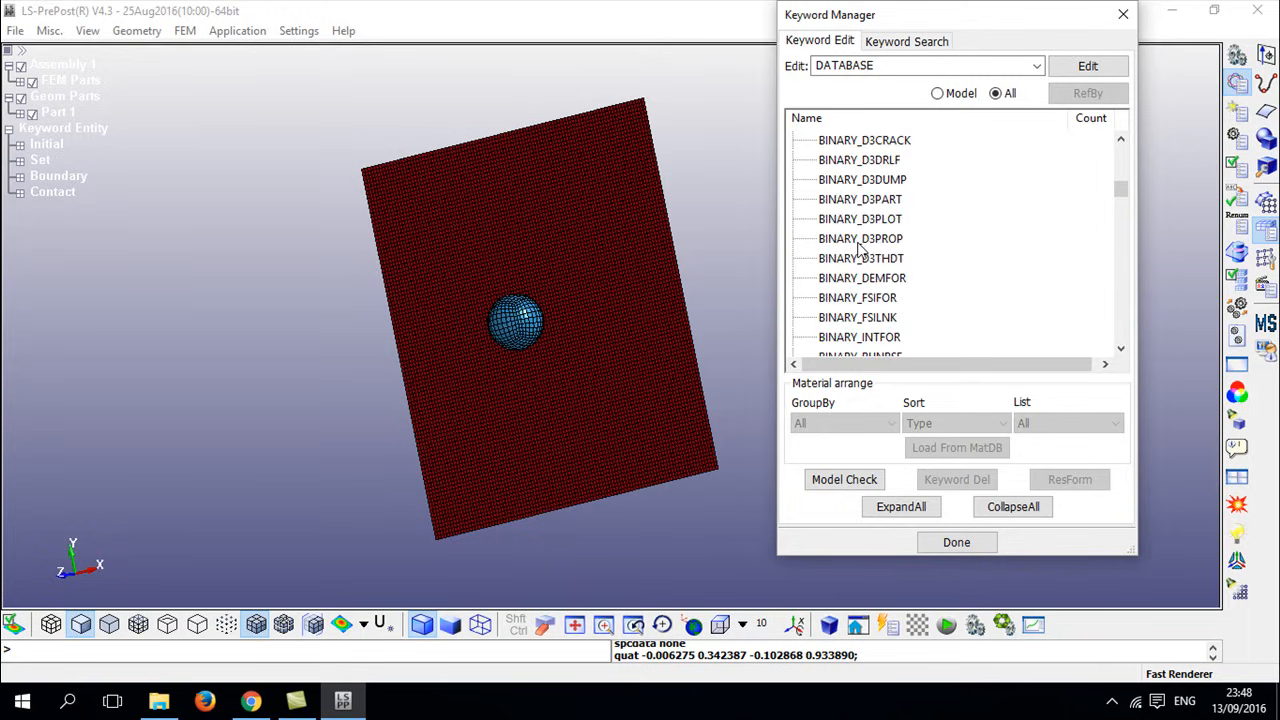
double_click(862, 219)
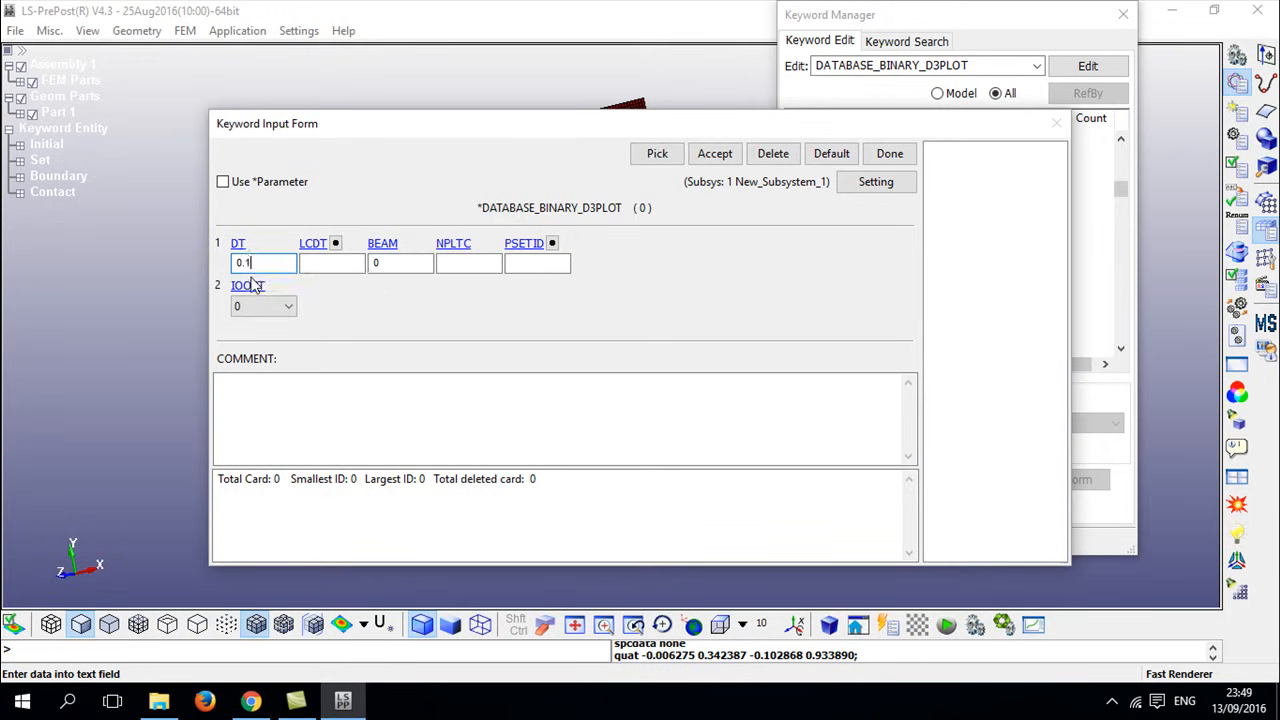
left_click(715, 153)
left_click(886, 156)
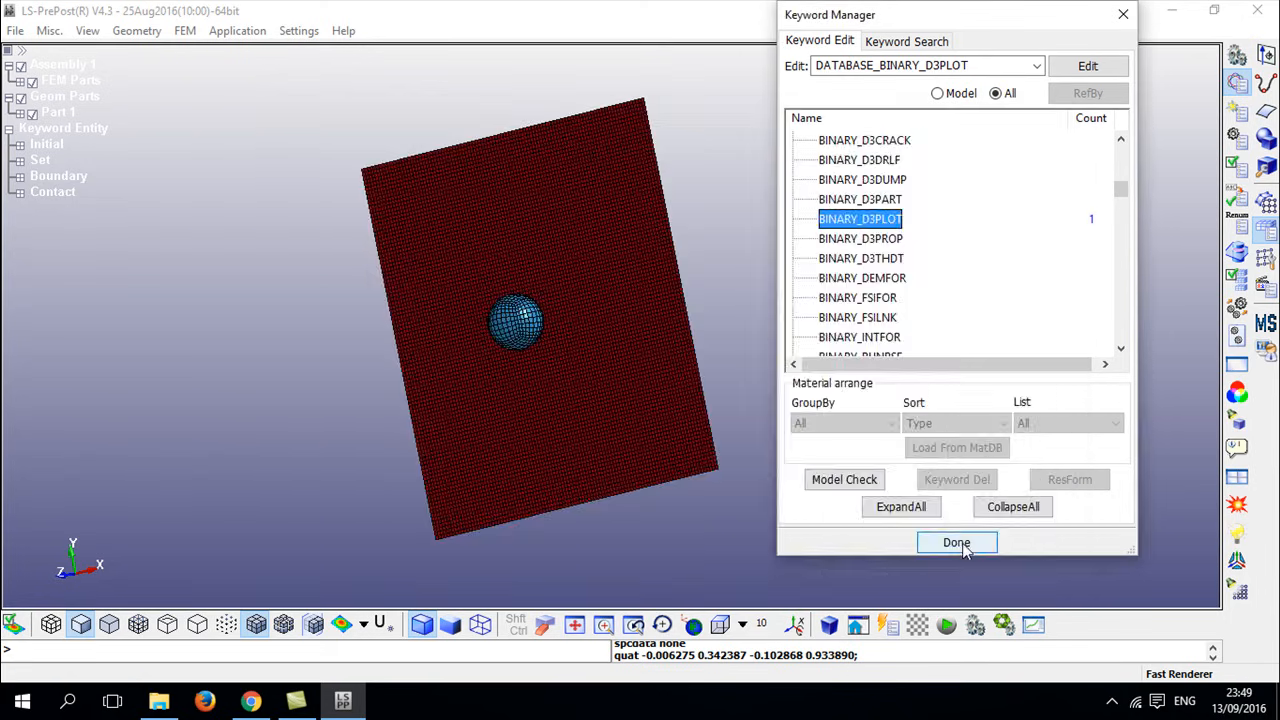
left_click(960, 623)
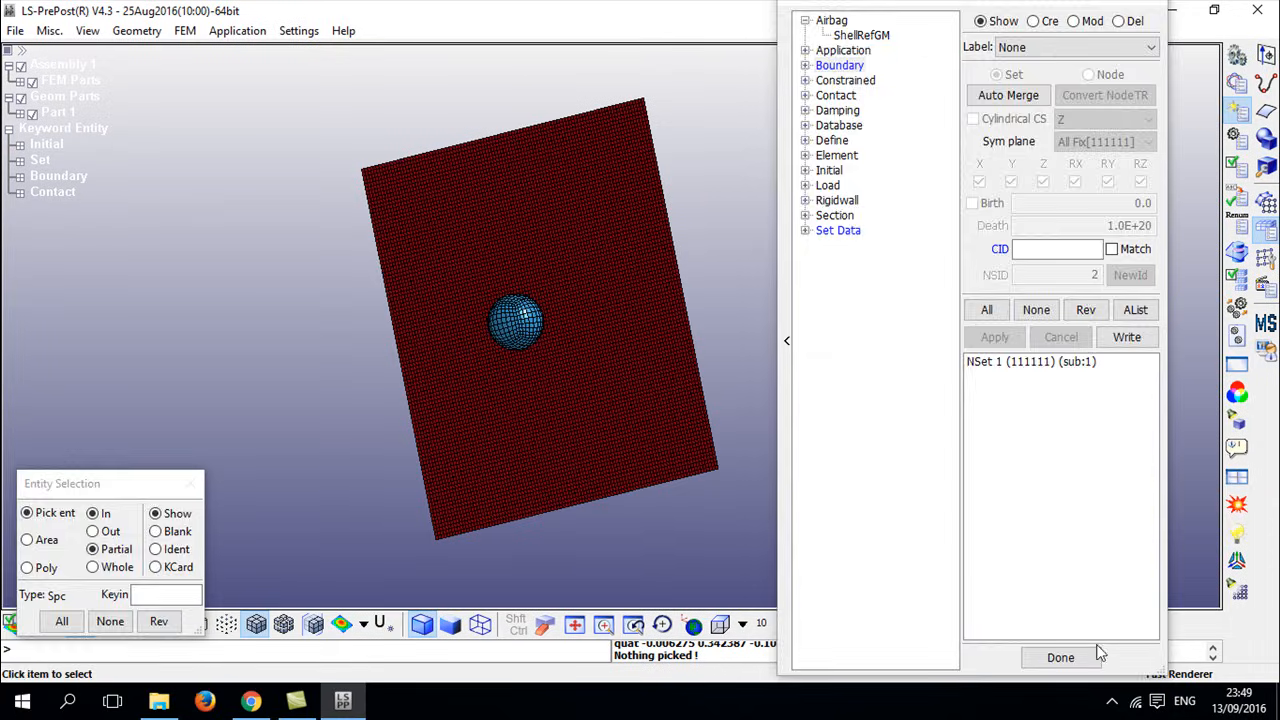
left_click(1060, 657)
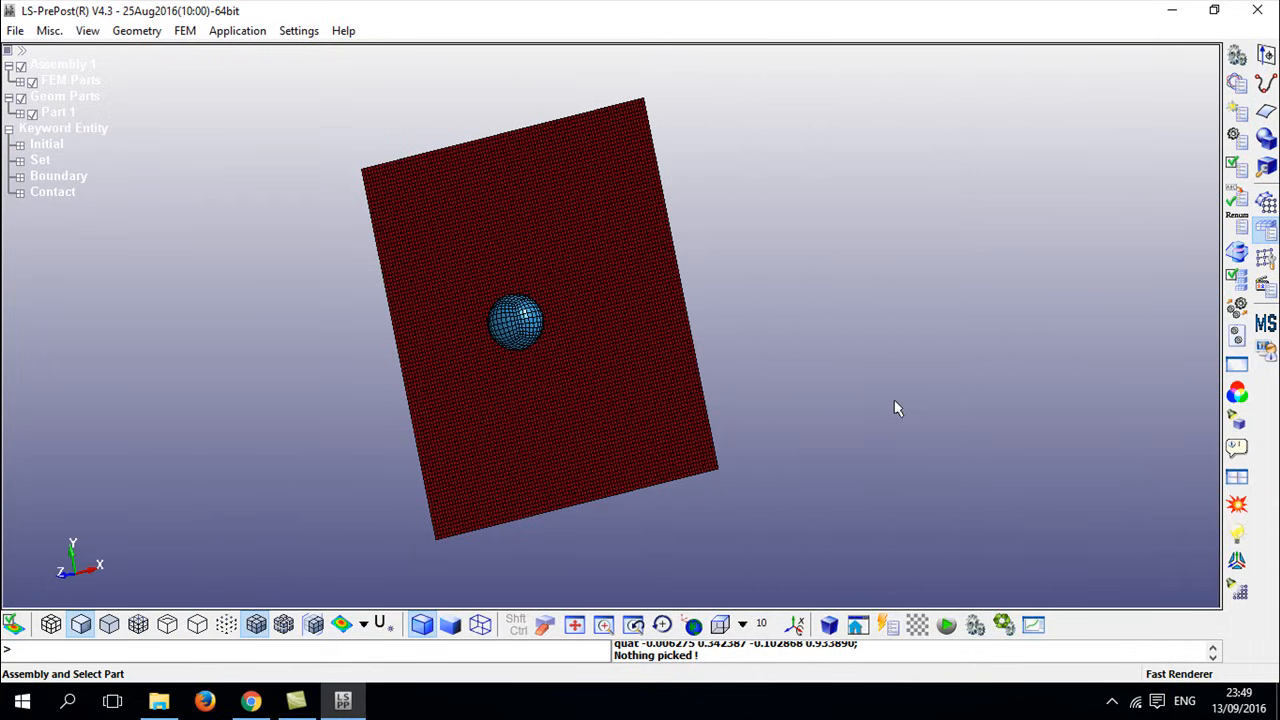
- Save the model as a keyword file named Impact in a new folder inside the LS DYNA TUTORIALS folder
left_click(15, 30)
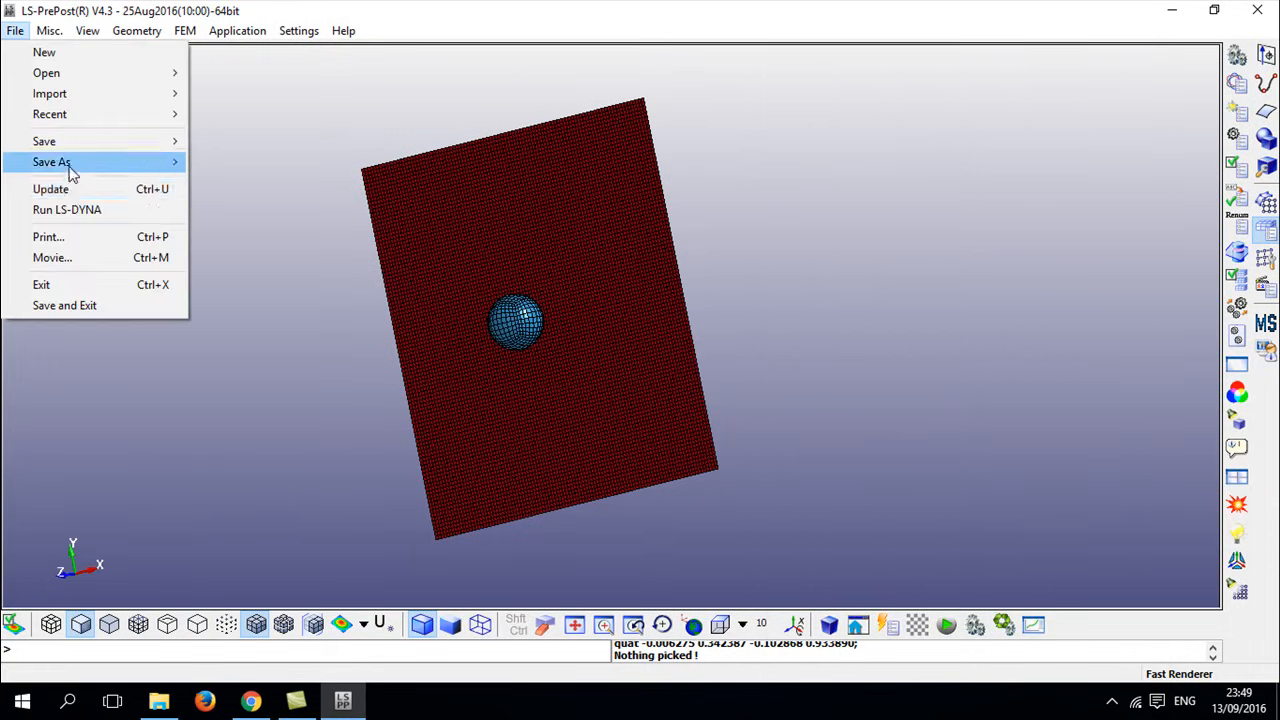
mouse_move(70, 172)
left_click(213, 165)
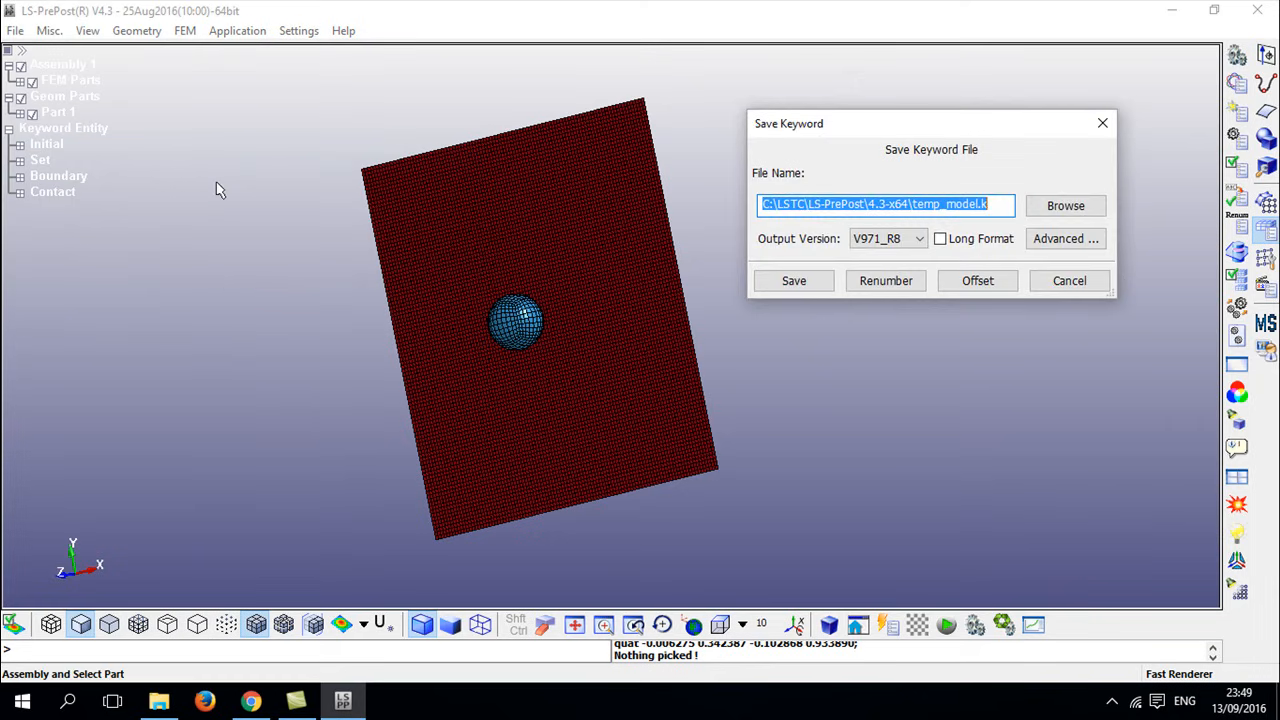
left_click(1068, 215)
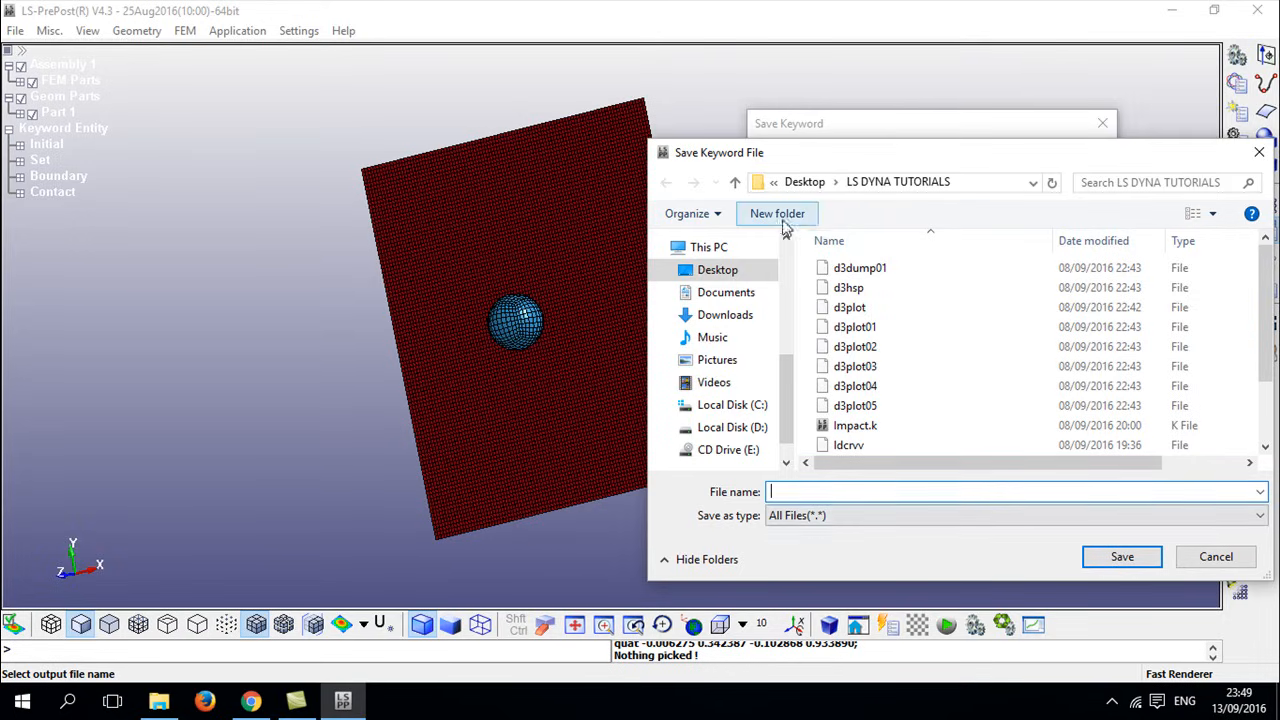
left_click(785, 220)
double_click(828, 445)
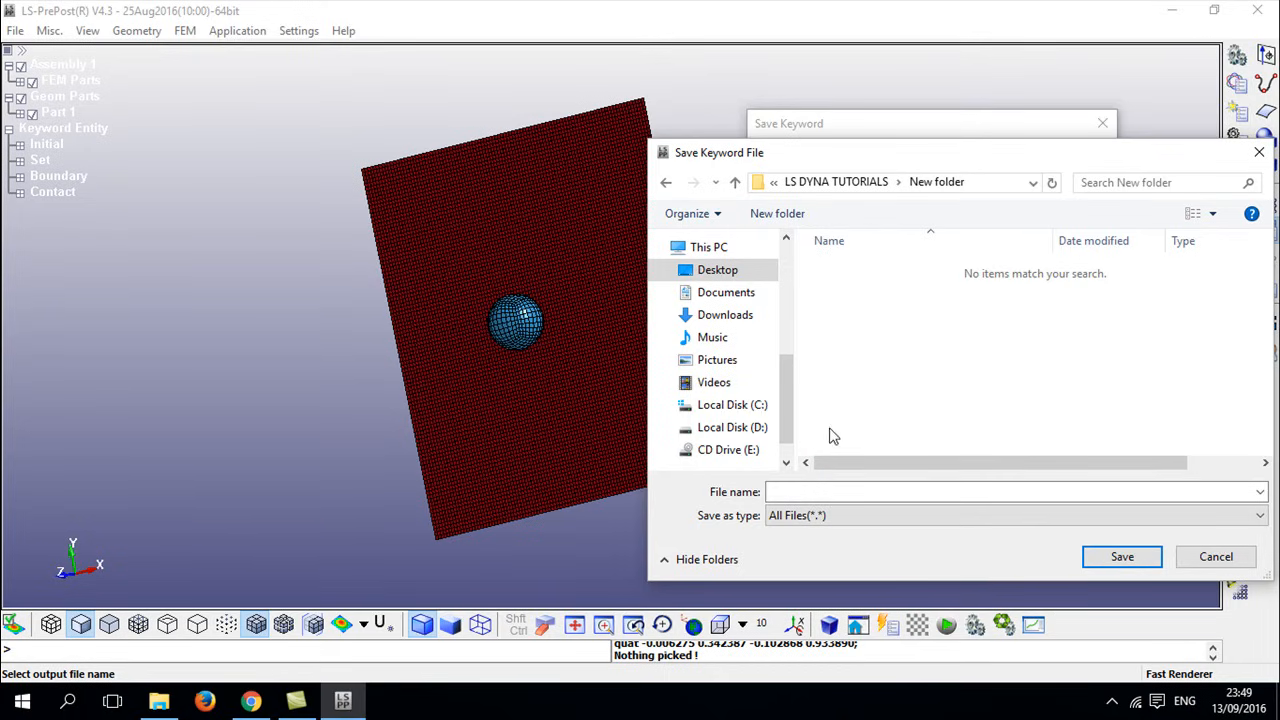
left_click(840, 490)
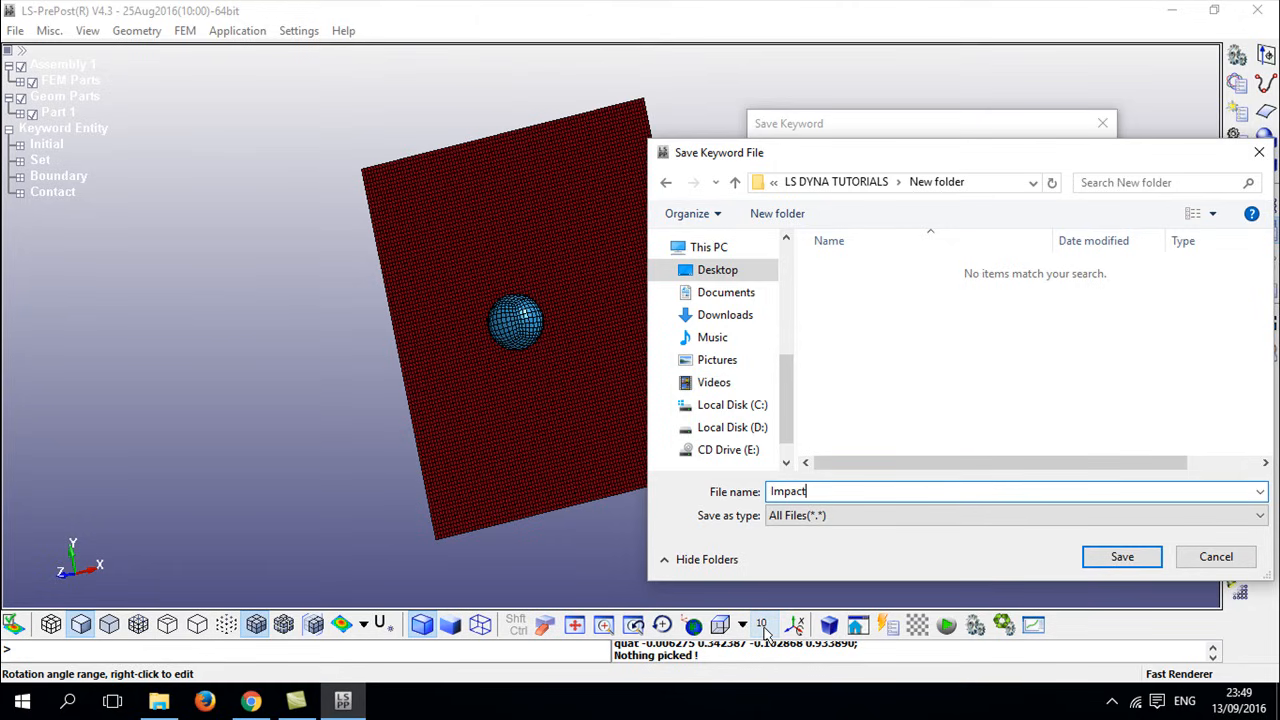
left_click(1123, 565)
left_click(794, 281)
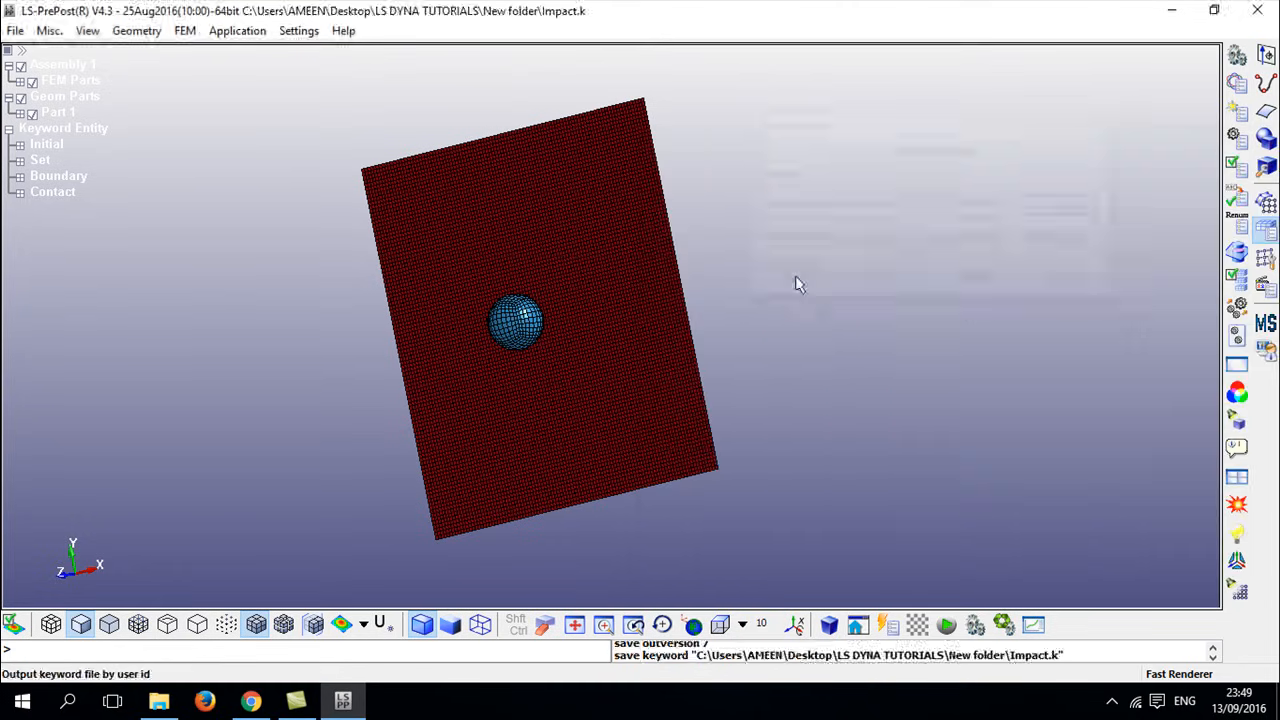
- Launch LS-DYNA Program Manager from the desktop and set up a new analysis with the saved Impact.k as its input file
key("super+d")
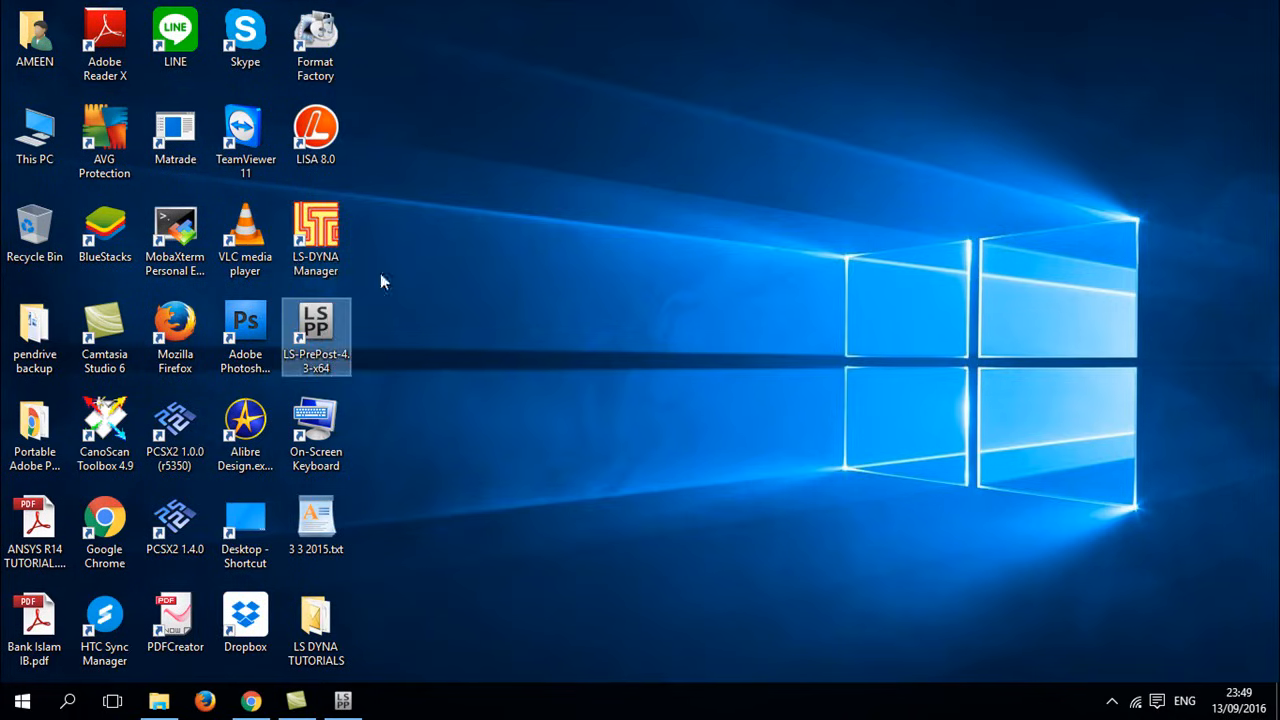
double_click(316, 224)
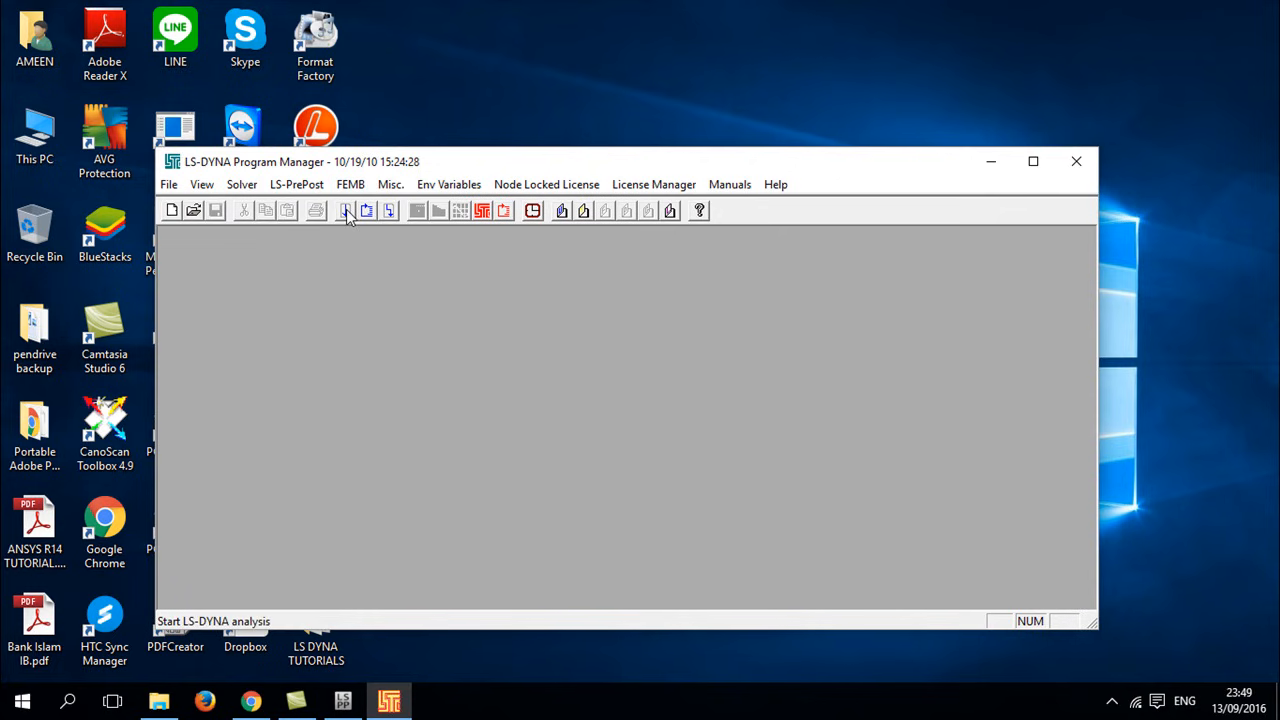
left_click(346, 216)
left_click(672, 326)
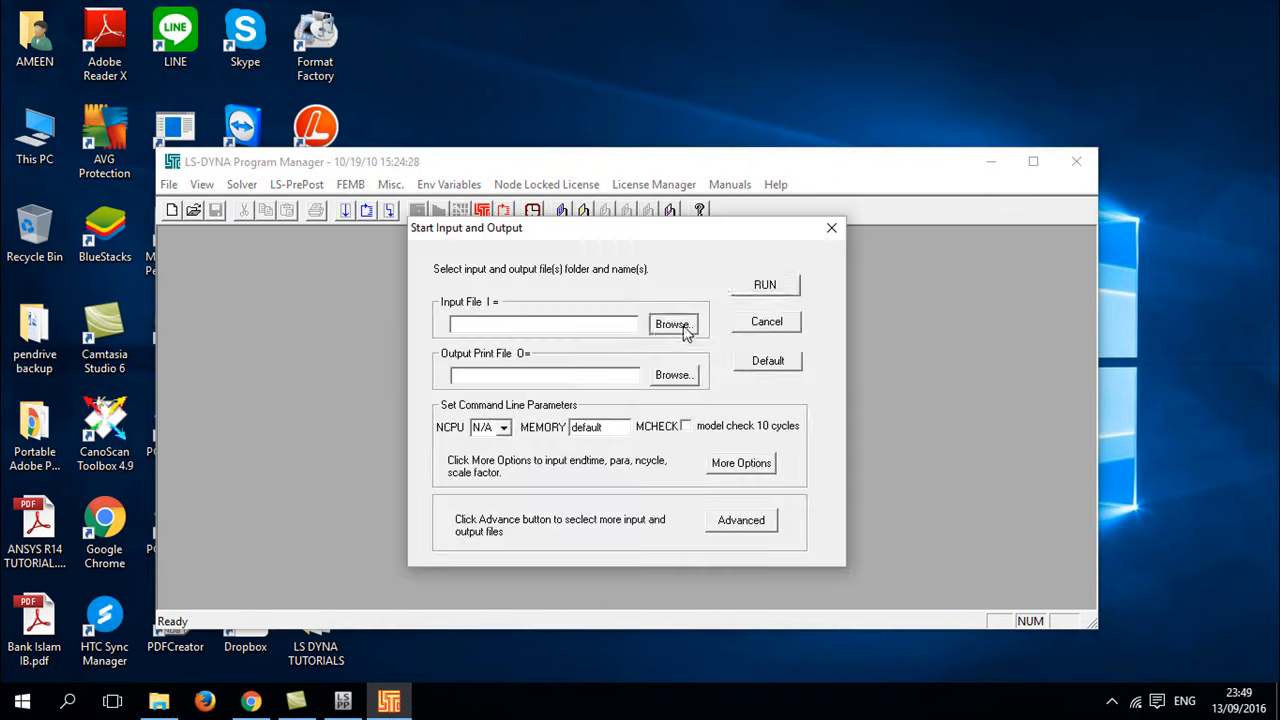
double_click(528, 283)
left_click(525, 284)
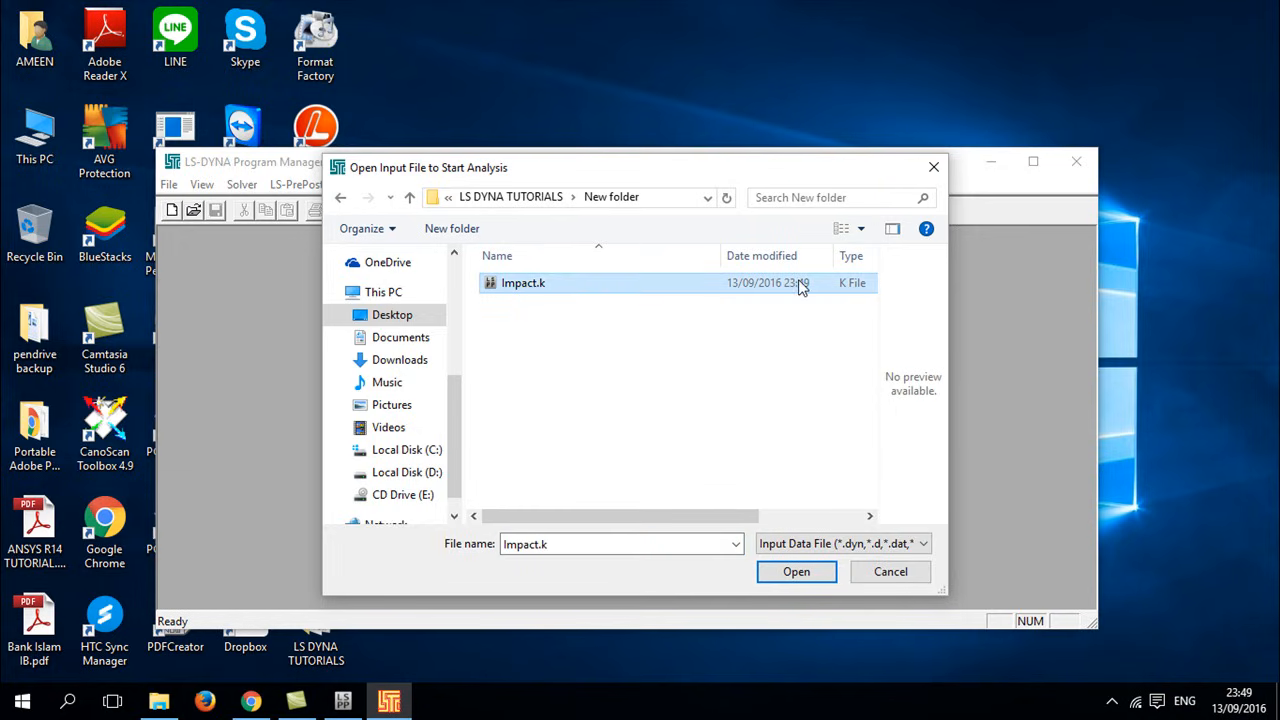
left_click(796, 573)
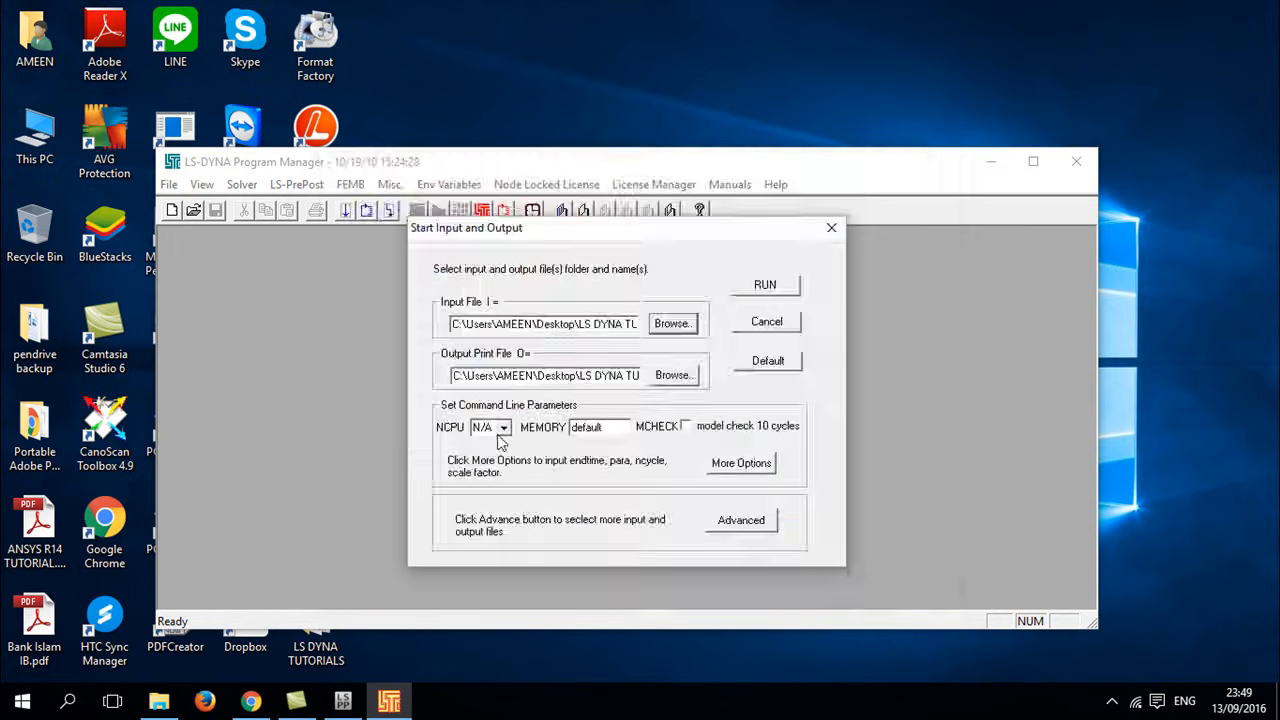
- Set NCPU to 8 and MEMORY to 399999999, run the analysis until it finishes, and close the solver window
left_click(504, 427)
left_click(490, 490)
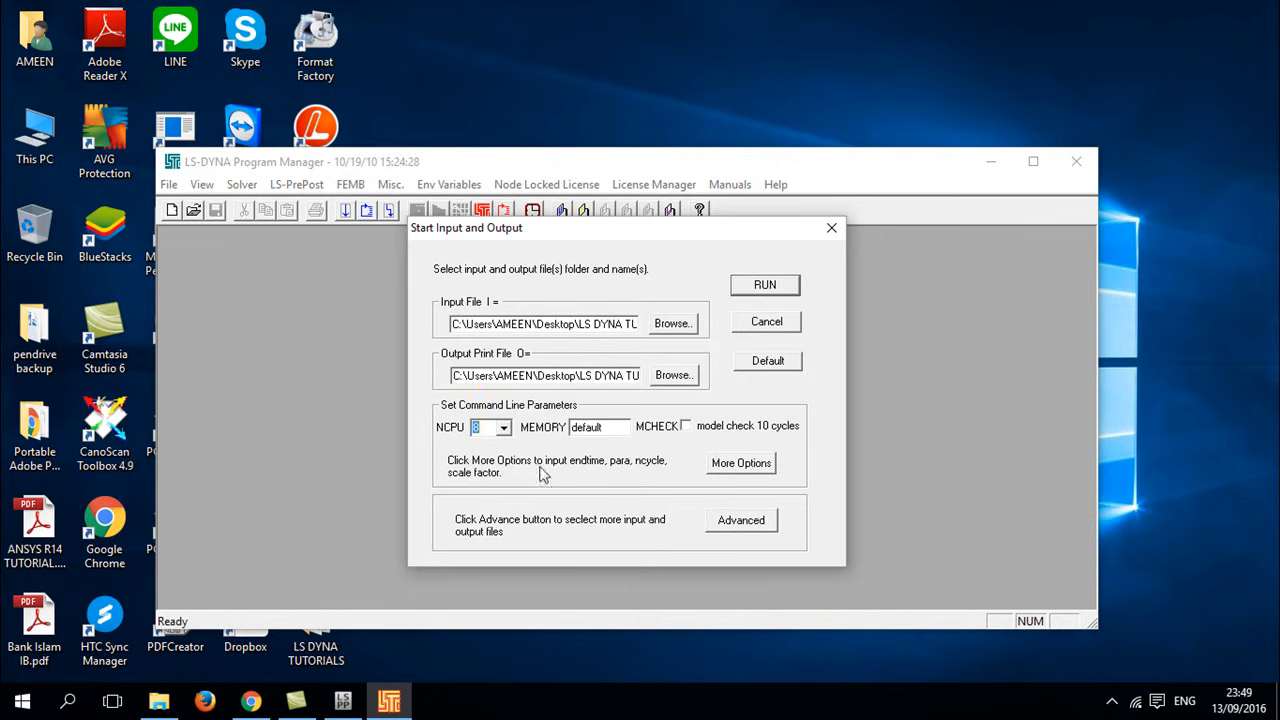
double_click(619, 427)
type("3")
type("99999999")
left_click(742, 283)
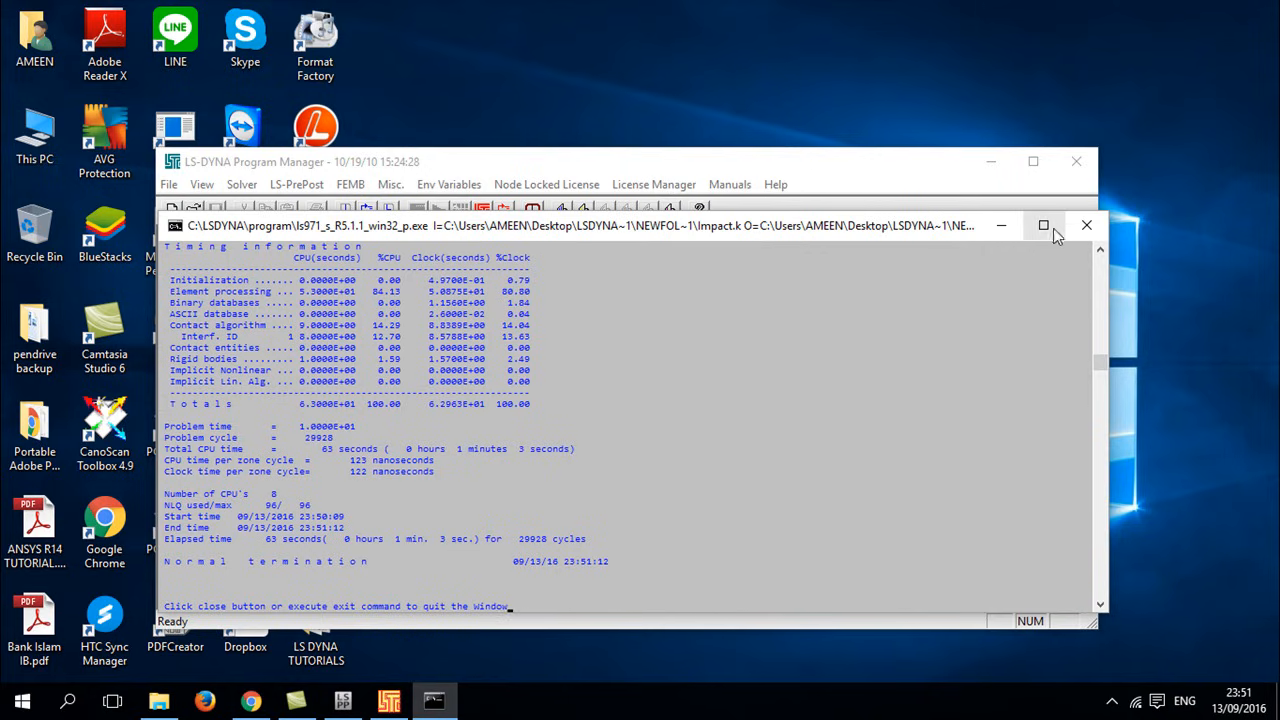
left_click(1086, 229)
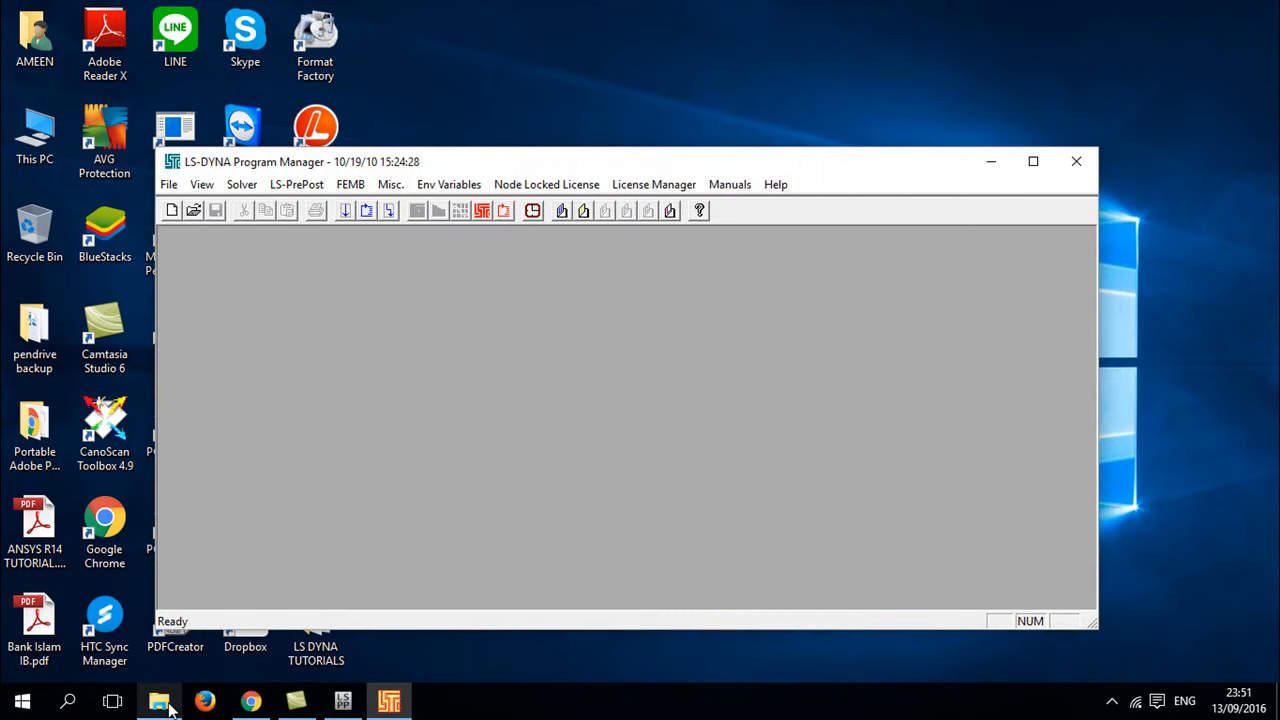
- Check the solver output files in the New folder in File Explorer and select the d3plot file
left_click(168, 708)
double_click(690, 437)
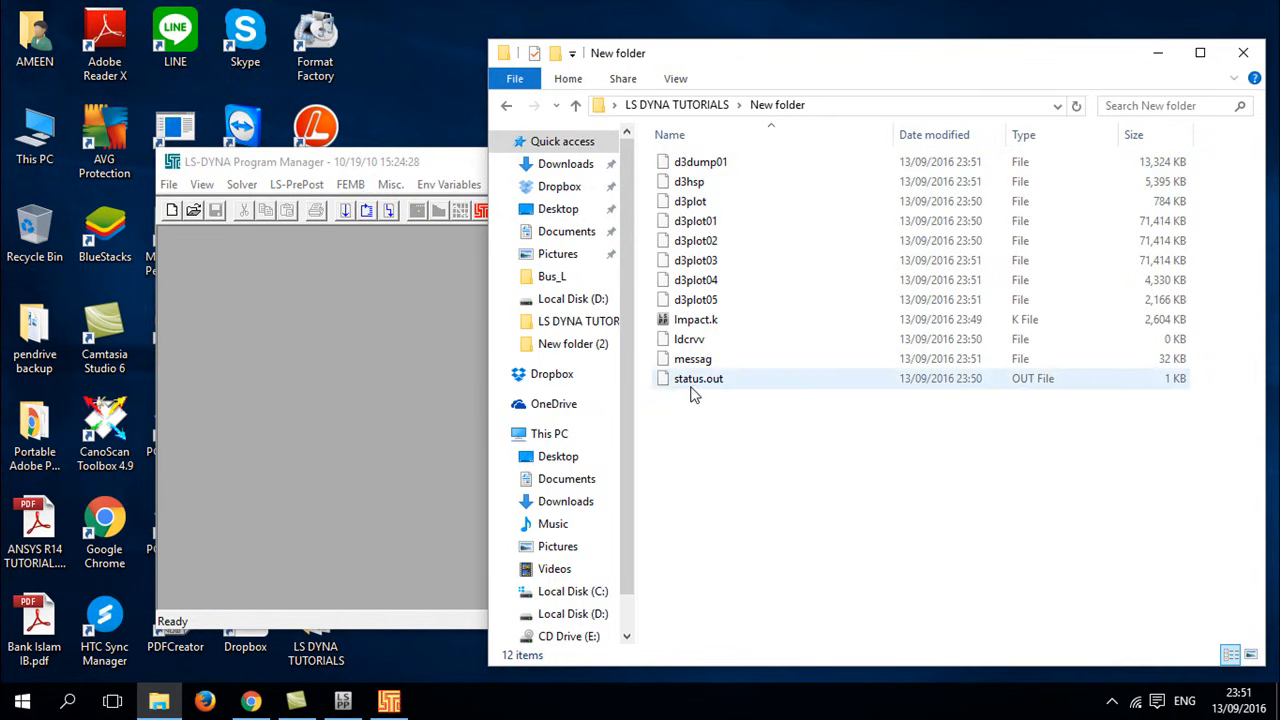
left_click(686, 205)
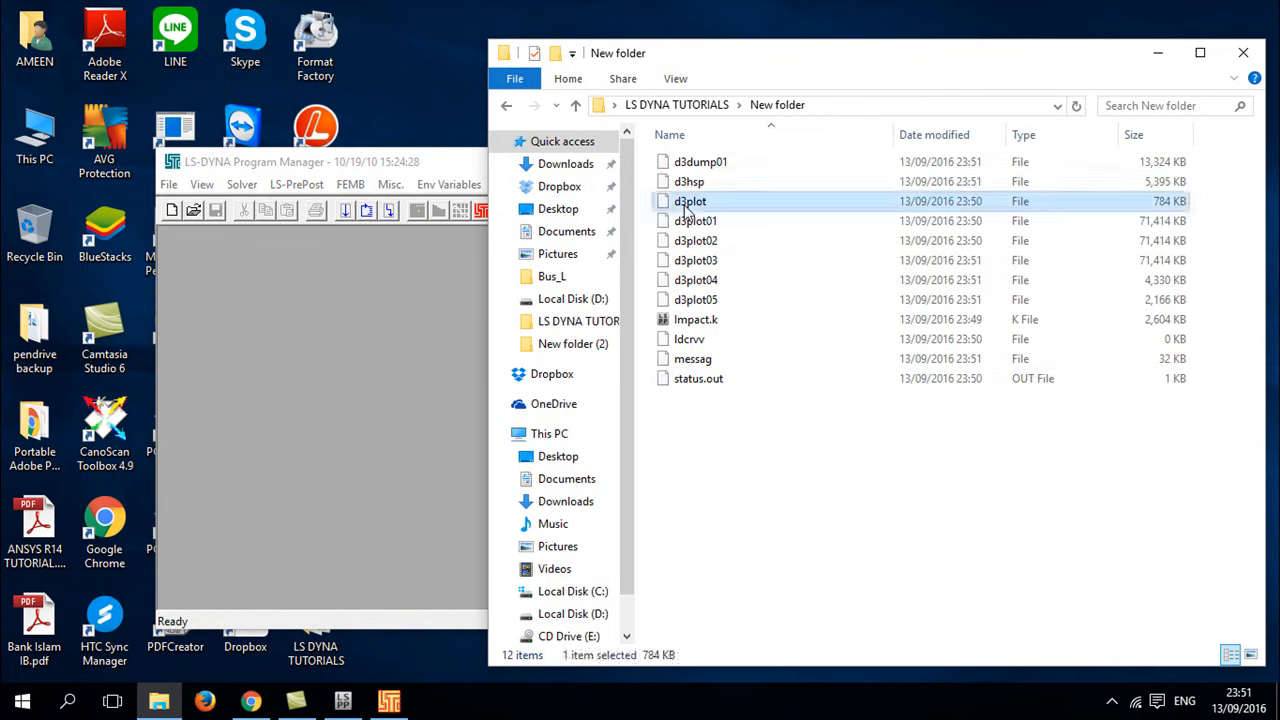
- Switch back to LS-DYNA Program Manager and open the last d3plot results for post-processing
left_click(307, 293)
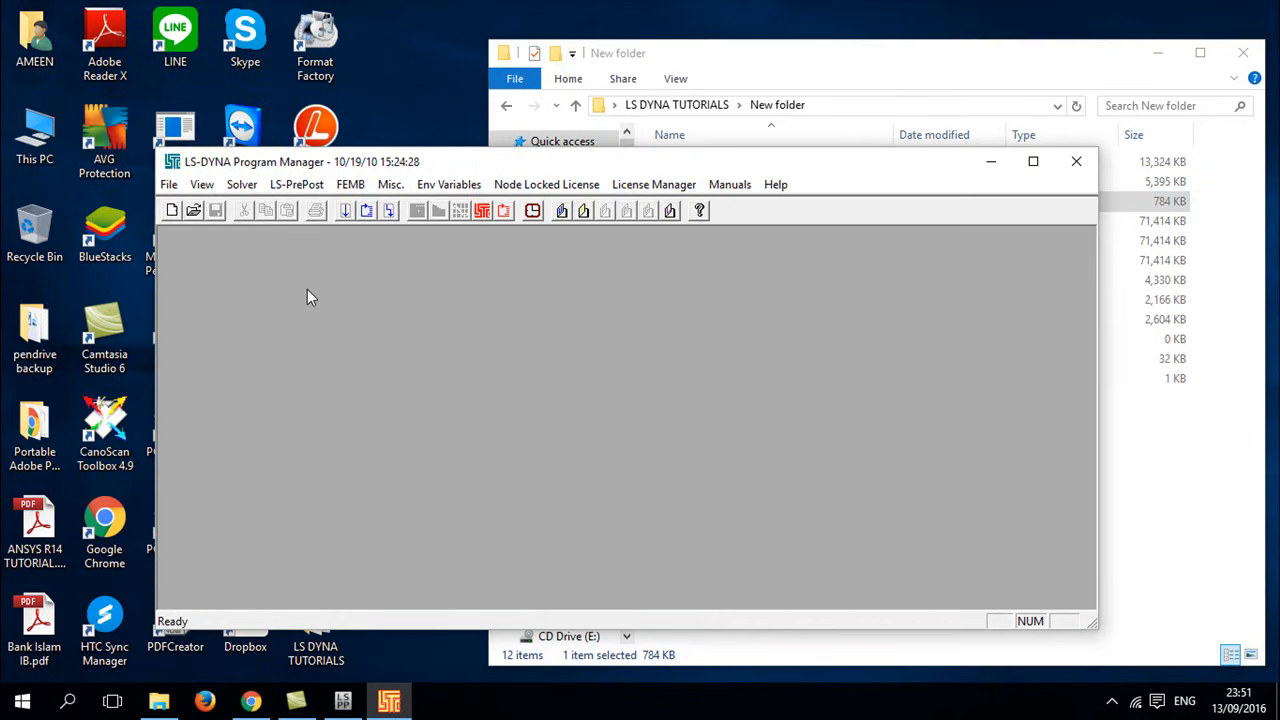
left_click(505, 211)
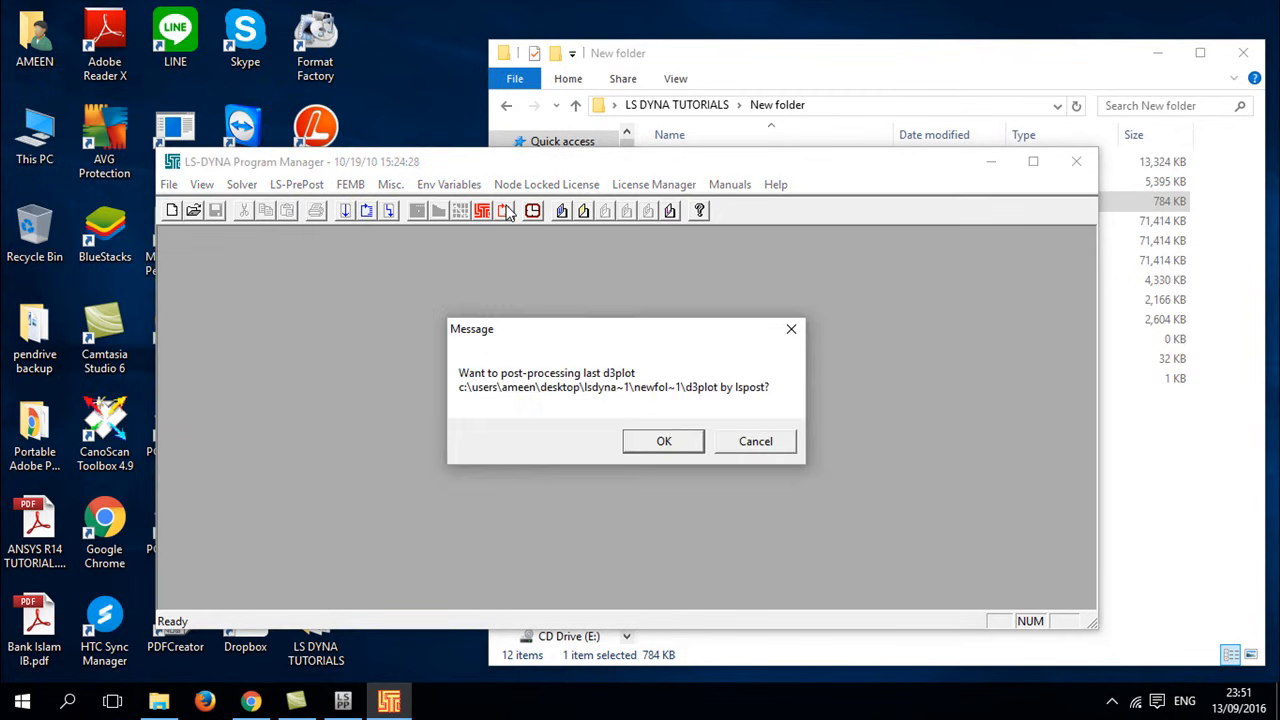
left_click(664, 442)
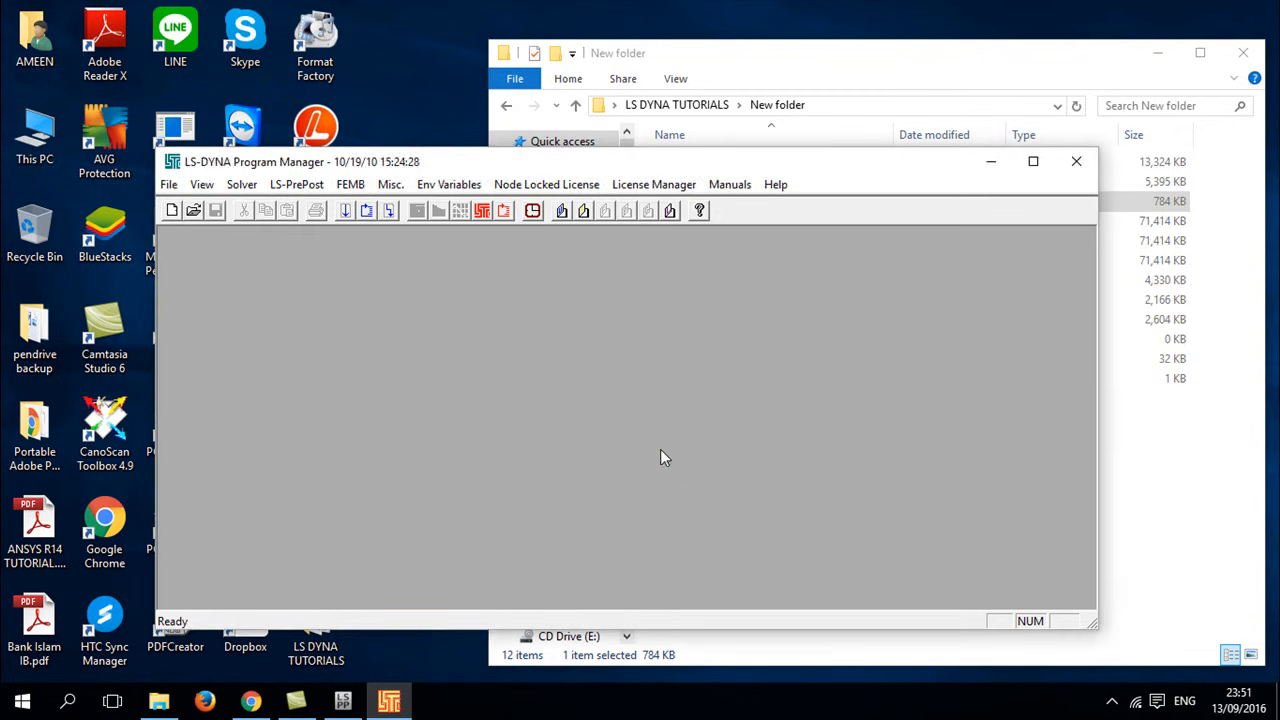
left_click(603, 458)
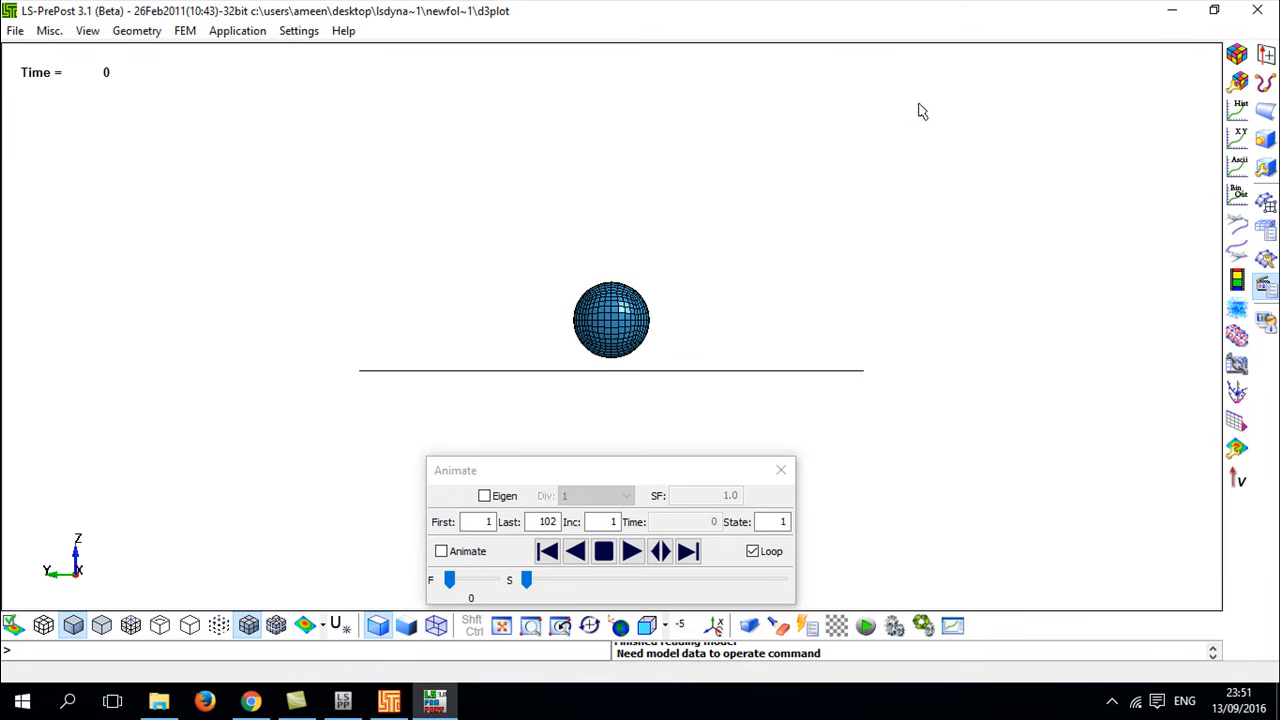
- Set the animation speed to 18, play the impact forward while viewing the plate obliquely, and stop it after the ball has passed through
left_click_drag(715, 148, 611, 297, "shift")
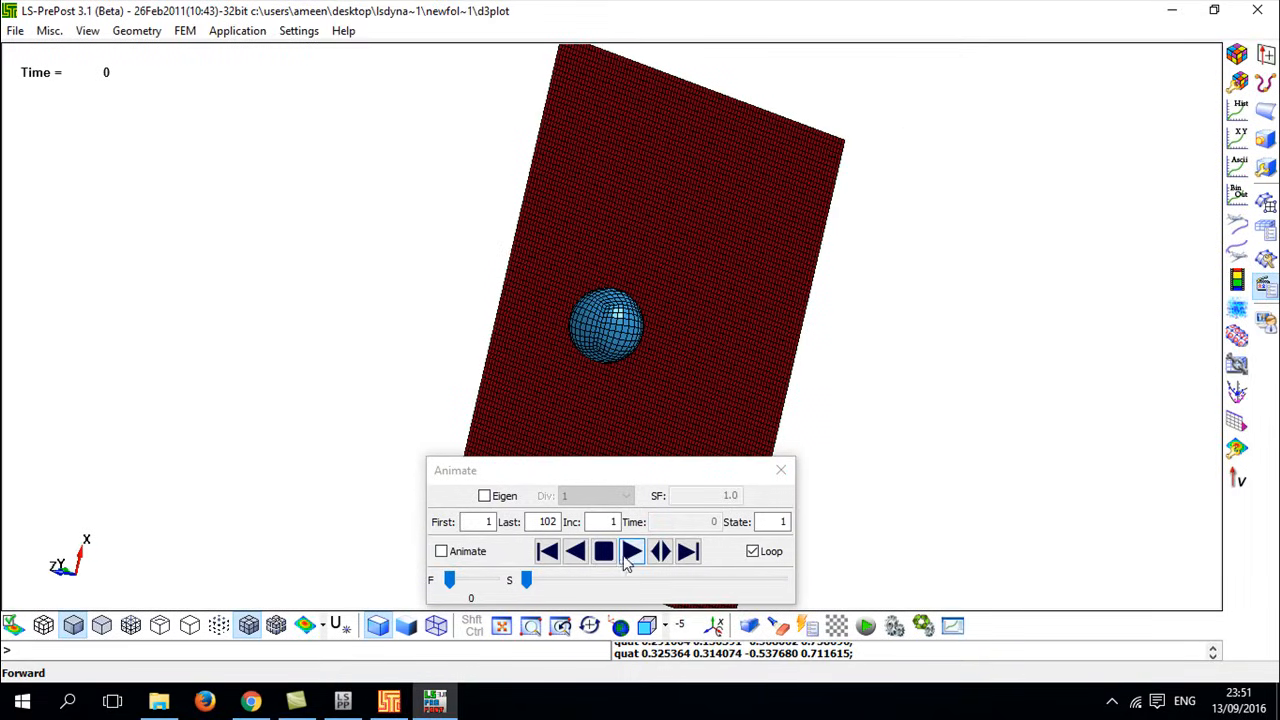
left_click(480, 581)
left_click(480, 581)
left_click(480, 581)
left_click(480, 581)
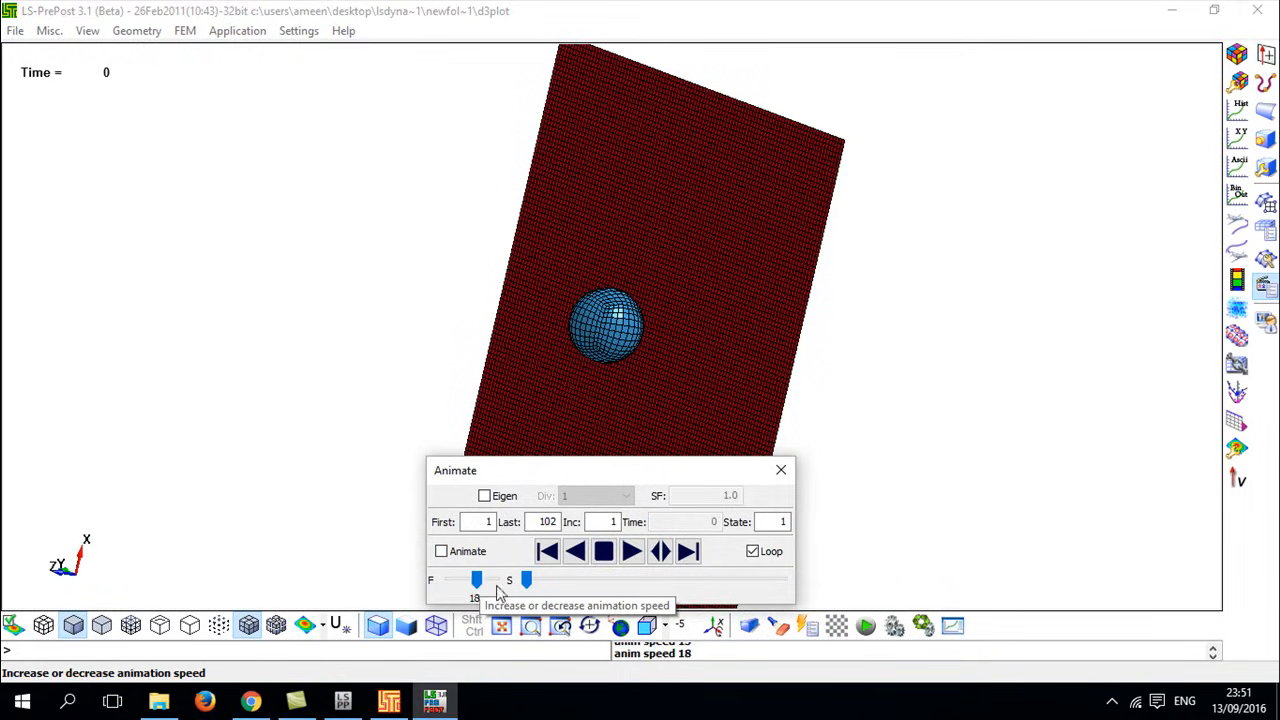
left_click(631, 552)
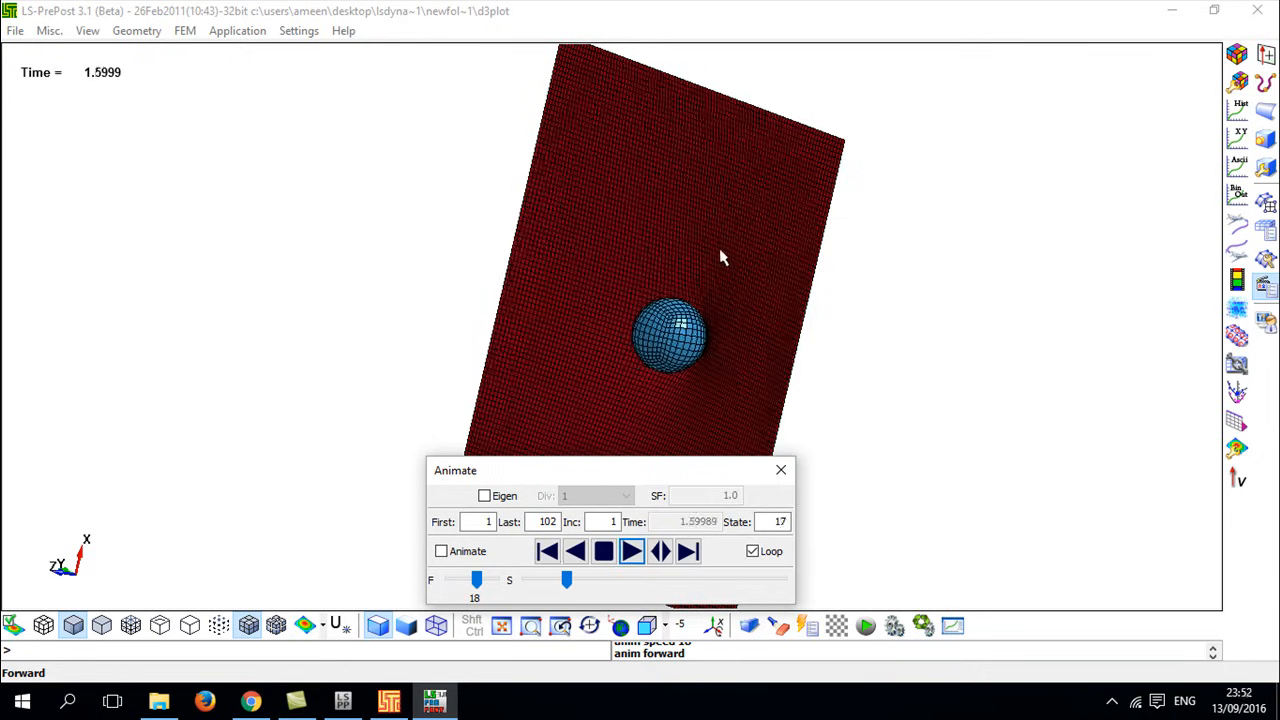
left_click_drag(927, 221, 730, 270, "shift")
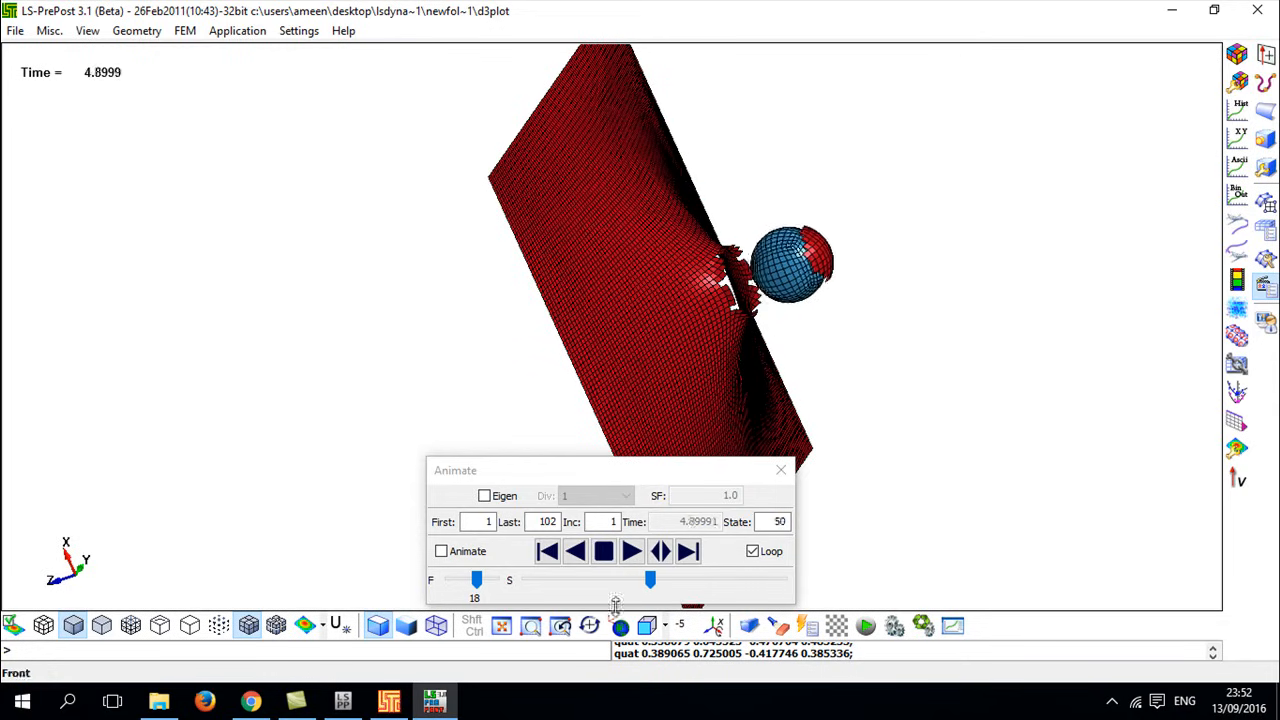
left_click(604, 553)
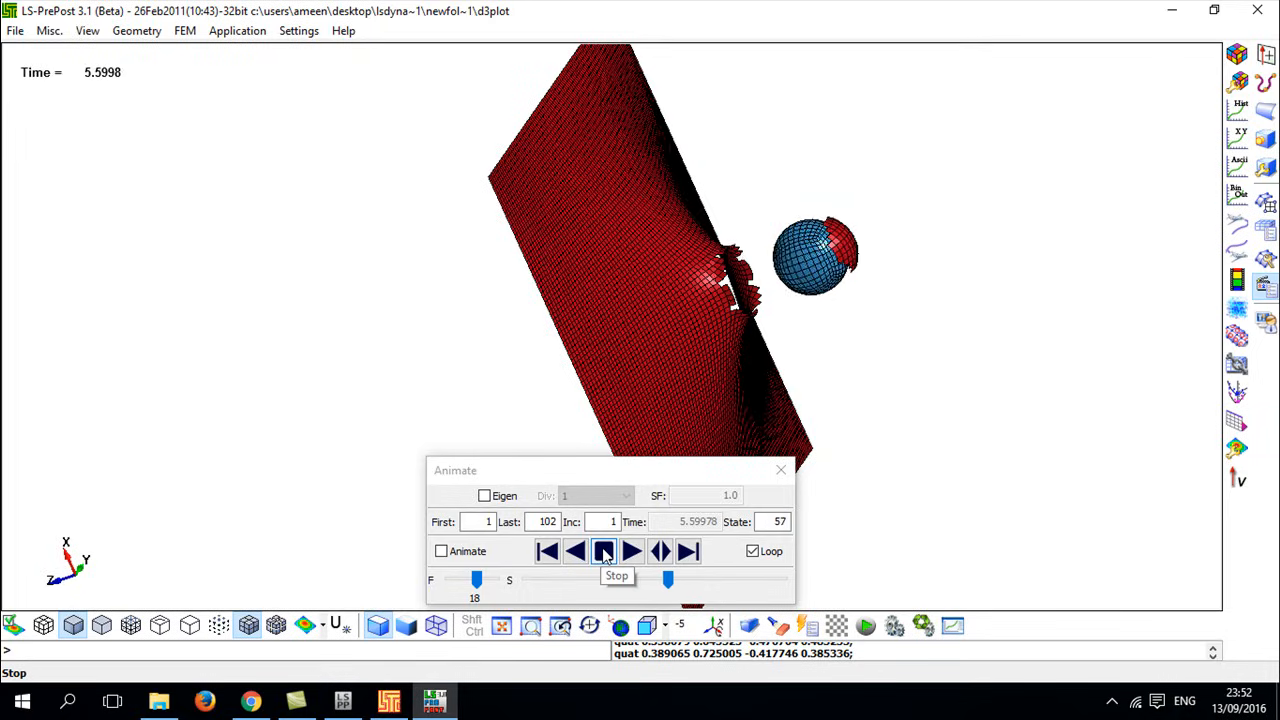
- Set the animation speed to 0, return to state 1, and replay the impact forward from a side-on oblique view
left_click_drag(604, 207, 946, 194, "shift")
left_click_drag(477, 581, 437, 588)
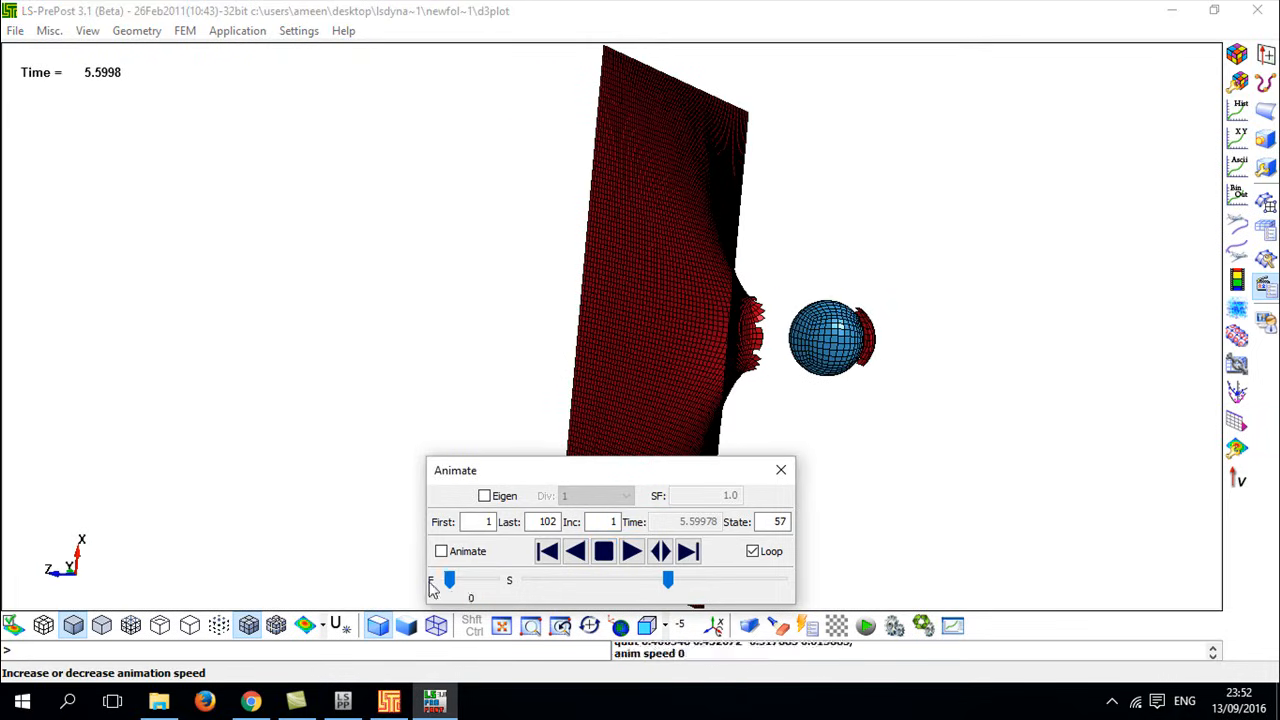
left_click_drag(668, 580, 515, 581)
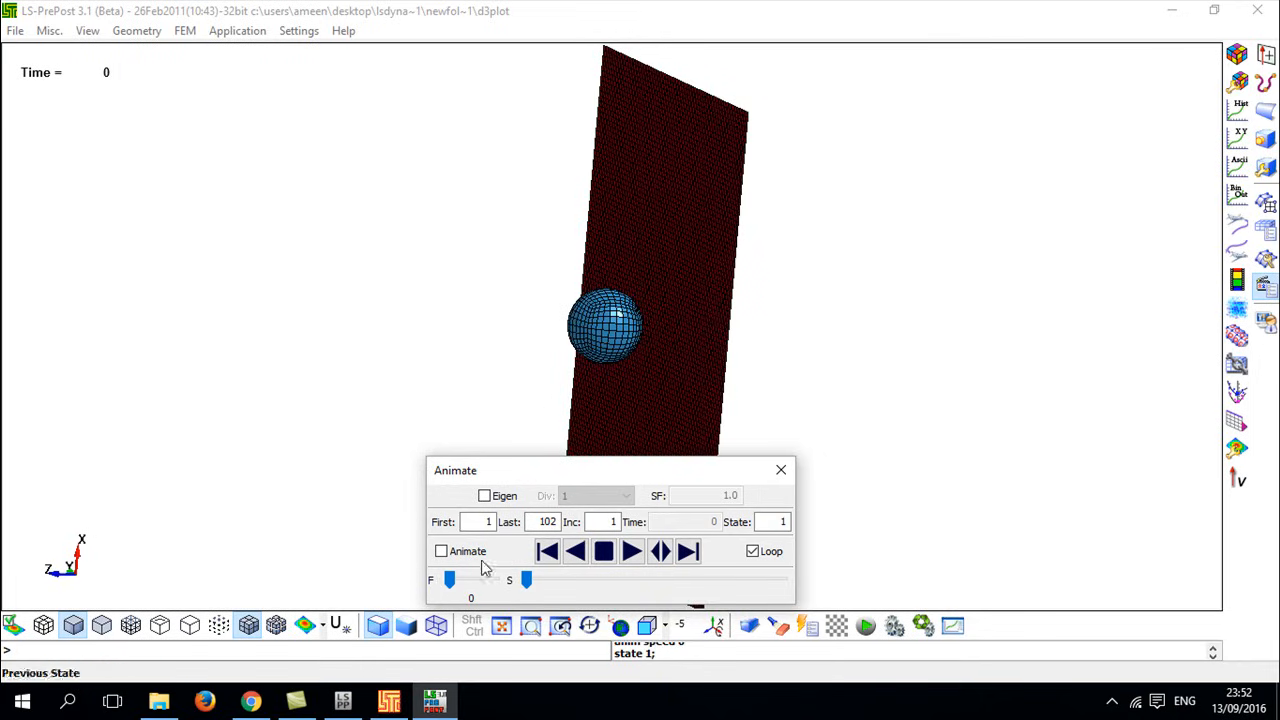
left_click(631, 552)
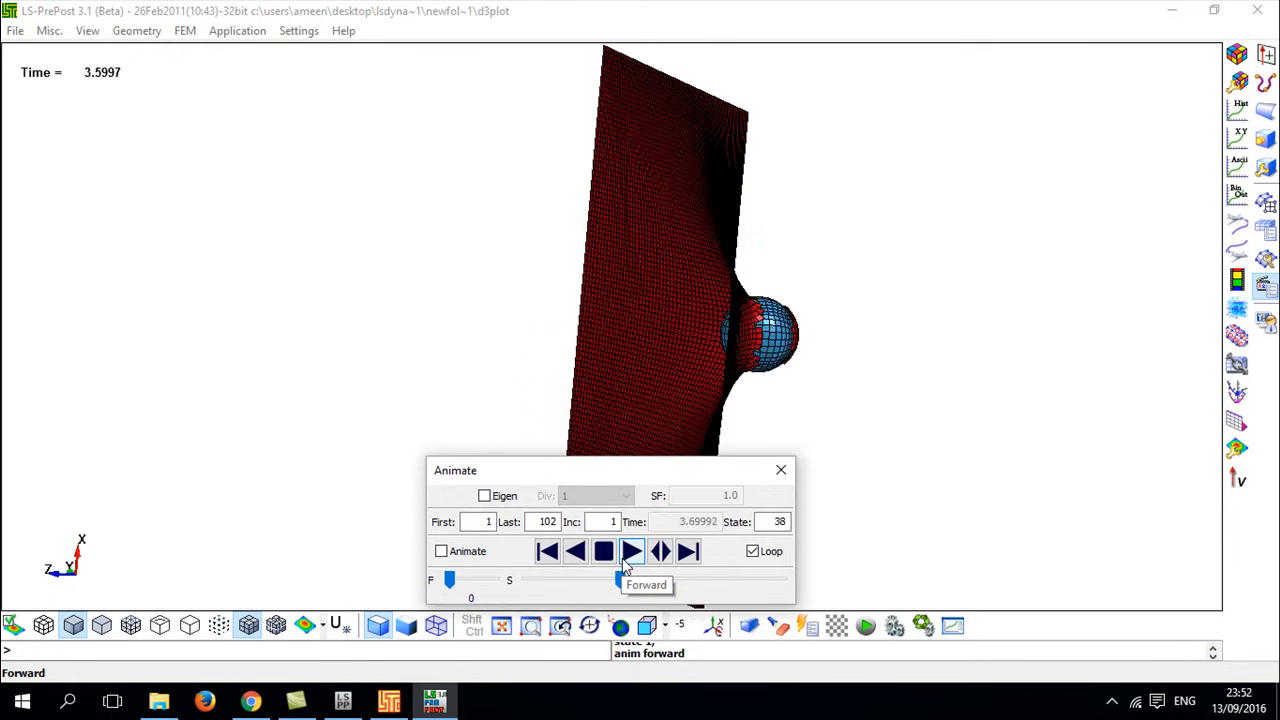
- Set the animation speed to 0 and review y-stress, x-stress, z-stress and plastic strain contours in turn on the running impact animation
mouse_move(449, 580)
left_mouse_down()
mouse_move(494, 581)
mouse_move(449, 581)
left_mouse_up()
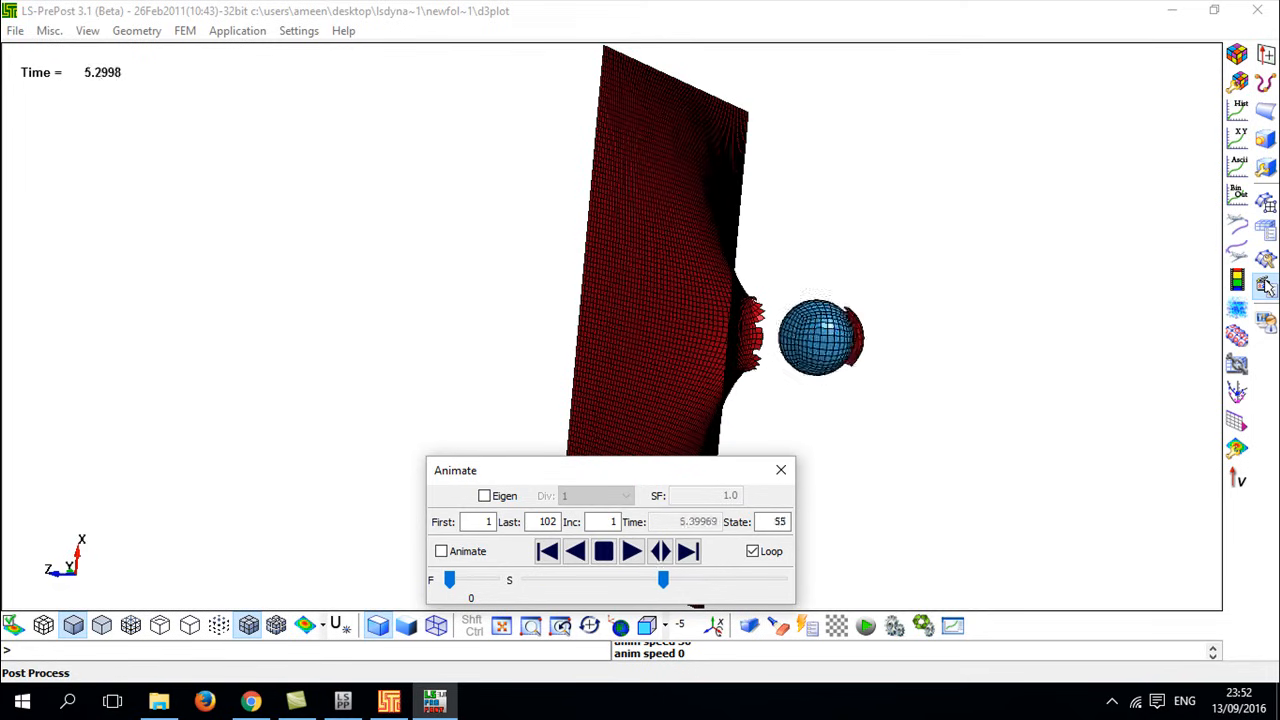
left_click(1238, 55)
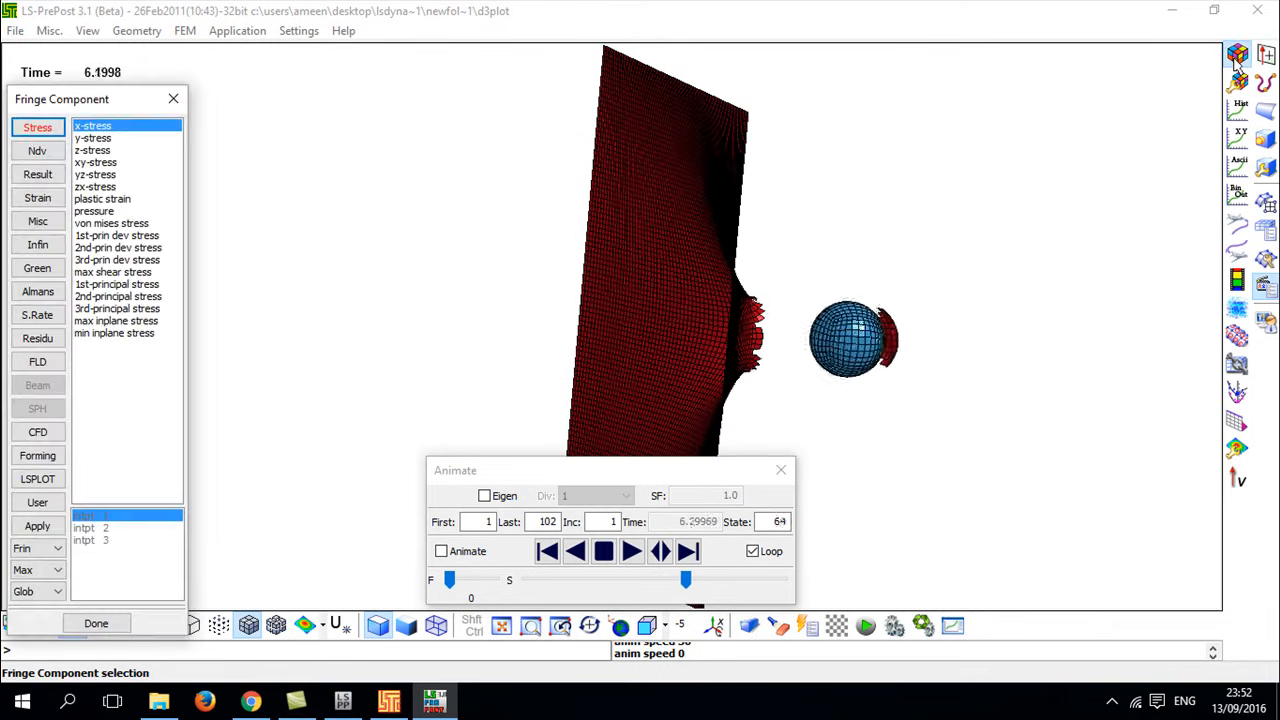
left_click(132, 138)
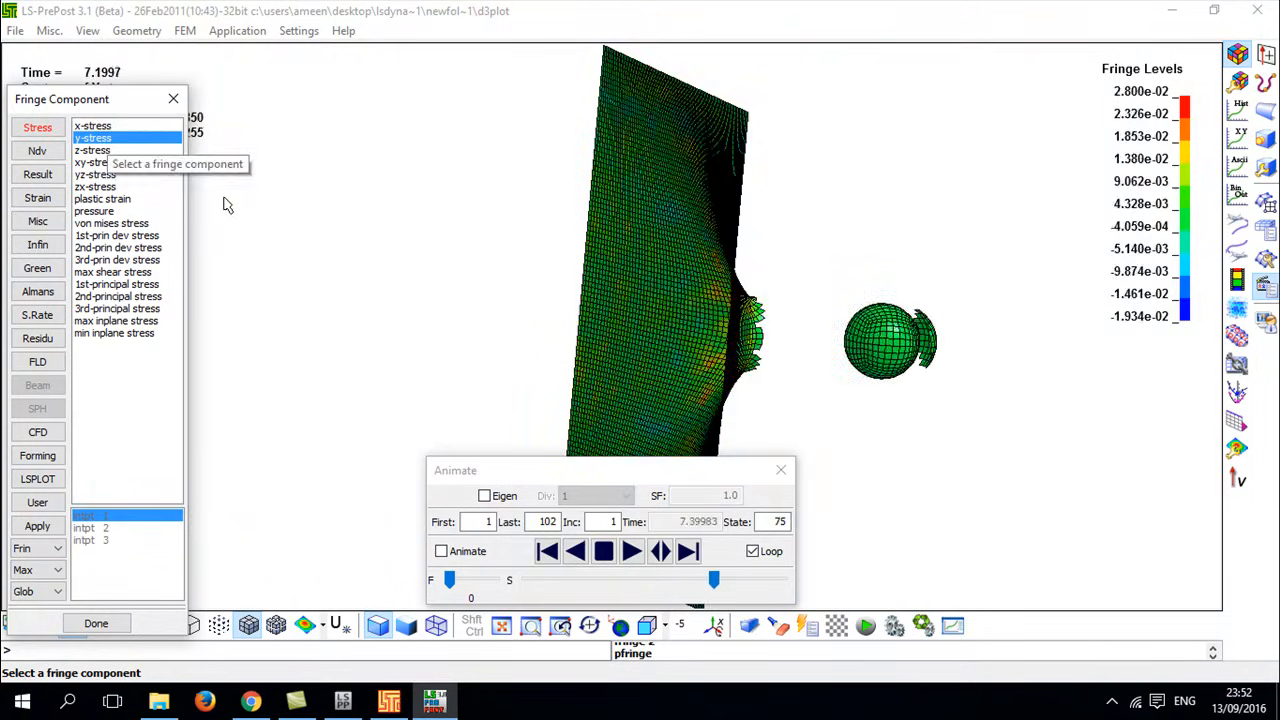
left_click(94, 127)
left_click(97, 149)
left_click(102, 198)
left_click_drag(585, 358, 796, 380, "shift")
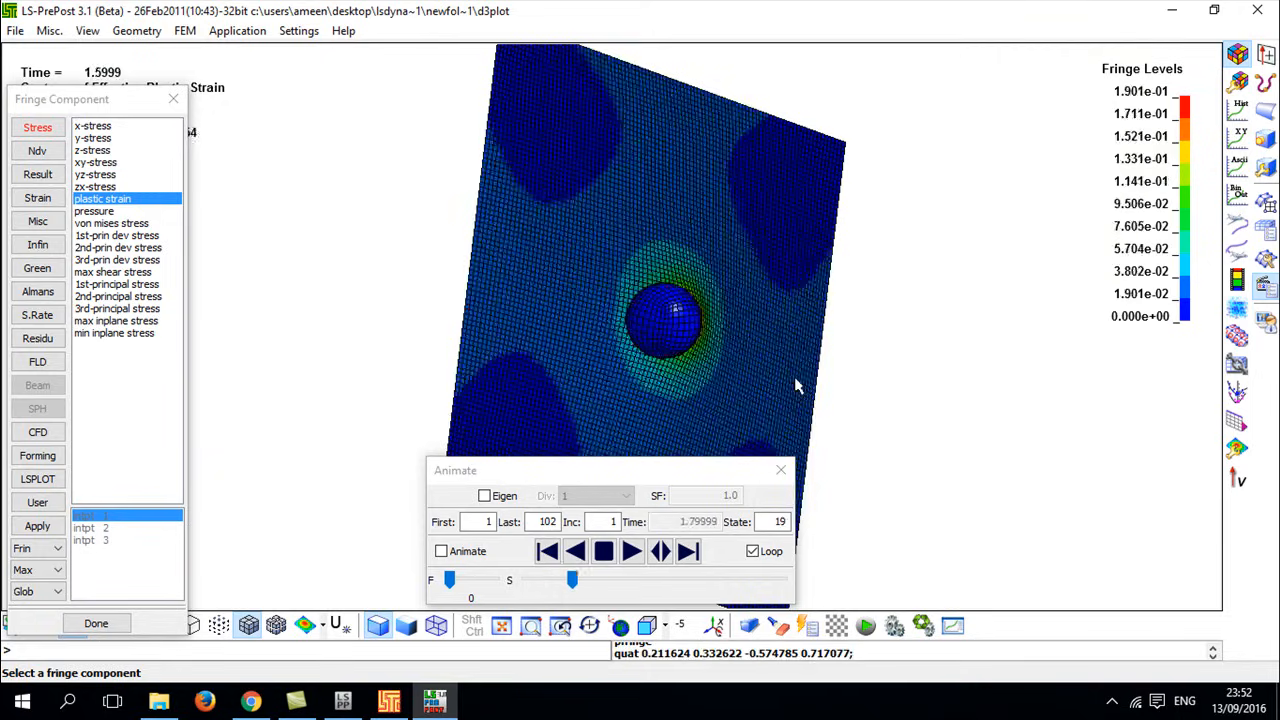
- Display the pressure contours on the model and stop the impact animation at state 63
left_click(97, 212)
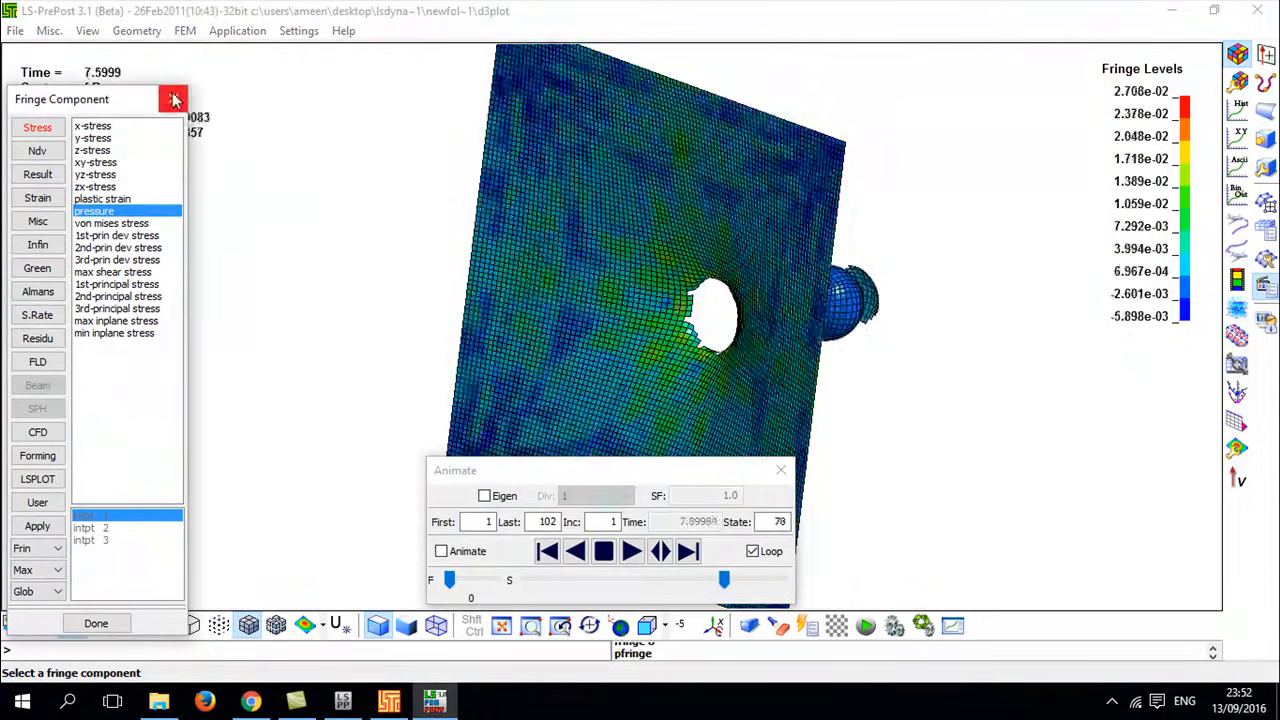
left_click(174, 99)
left_click(605, 550)
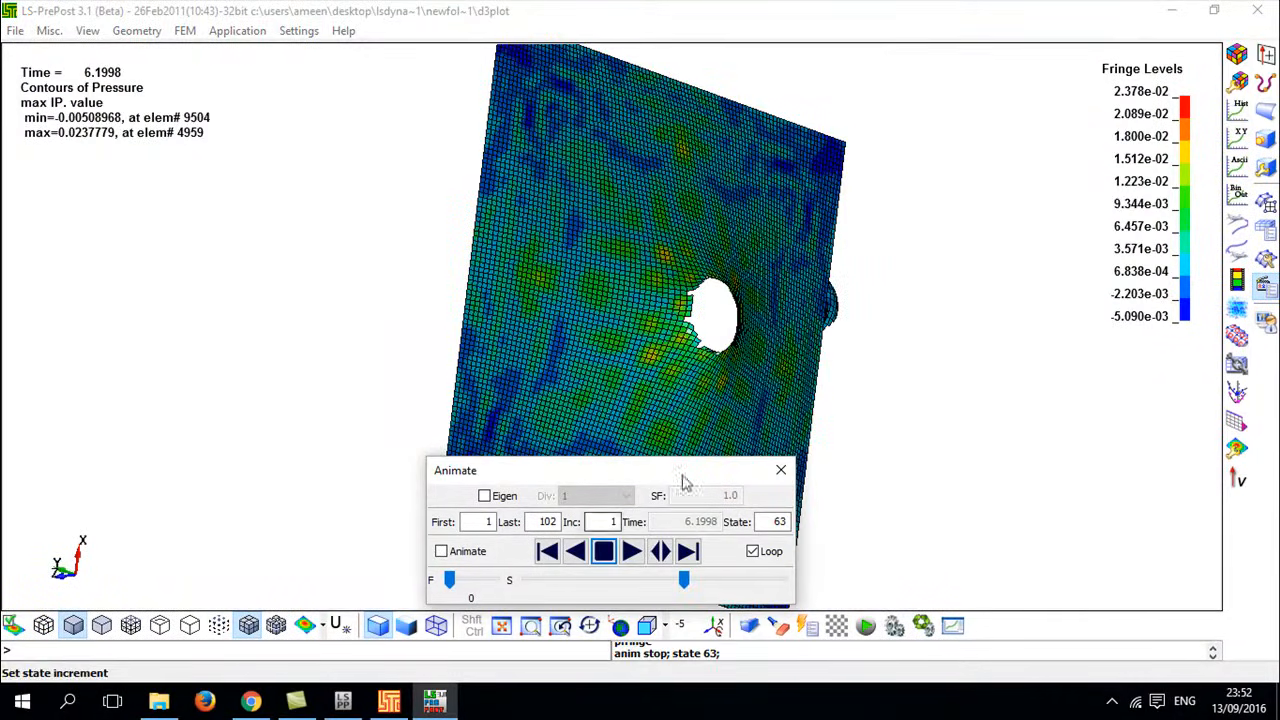
- Look over the fringe range settings and the available global time-history components
left_click(1238, 86)
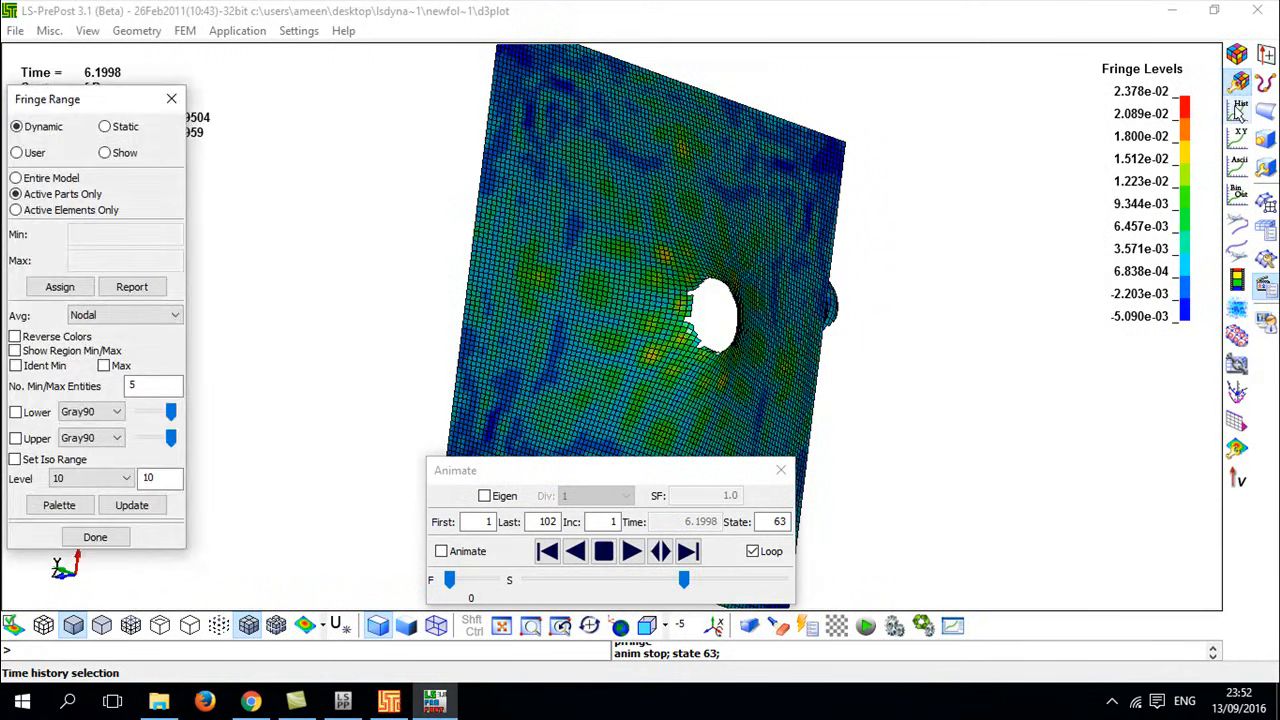
left_click(1239, 107)
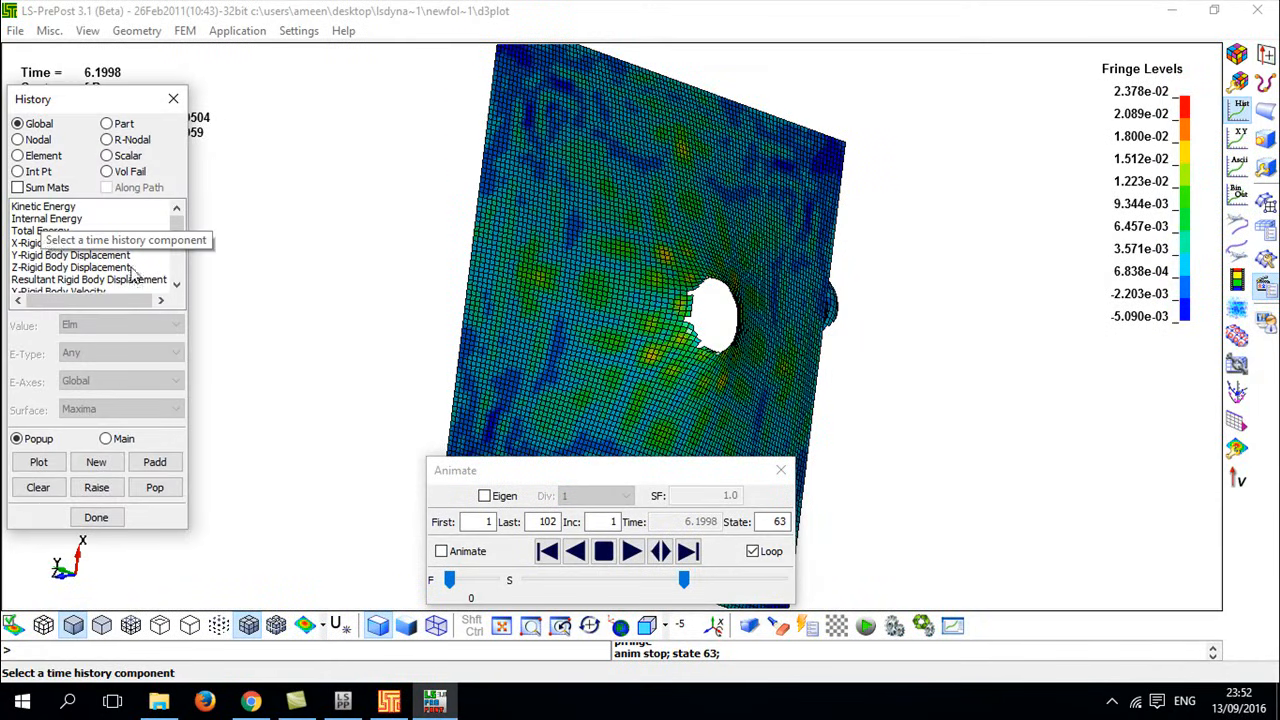
scroll(180, 226, "down", 3)
left_click_drag(629, 277, 416, 238, "shift")
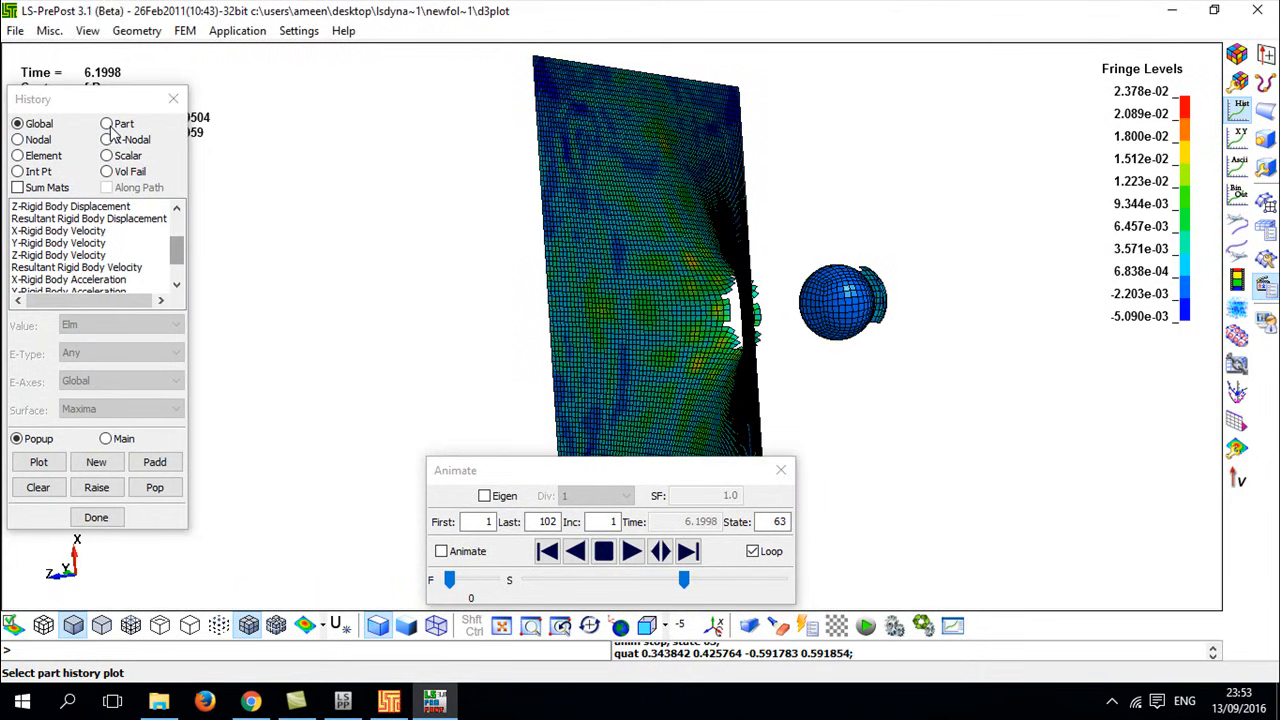
- Plot the ball part's Resultant Rigid Body Velocity over time, examine the curve and close the plot
left_click(107, 124)
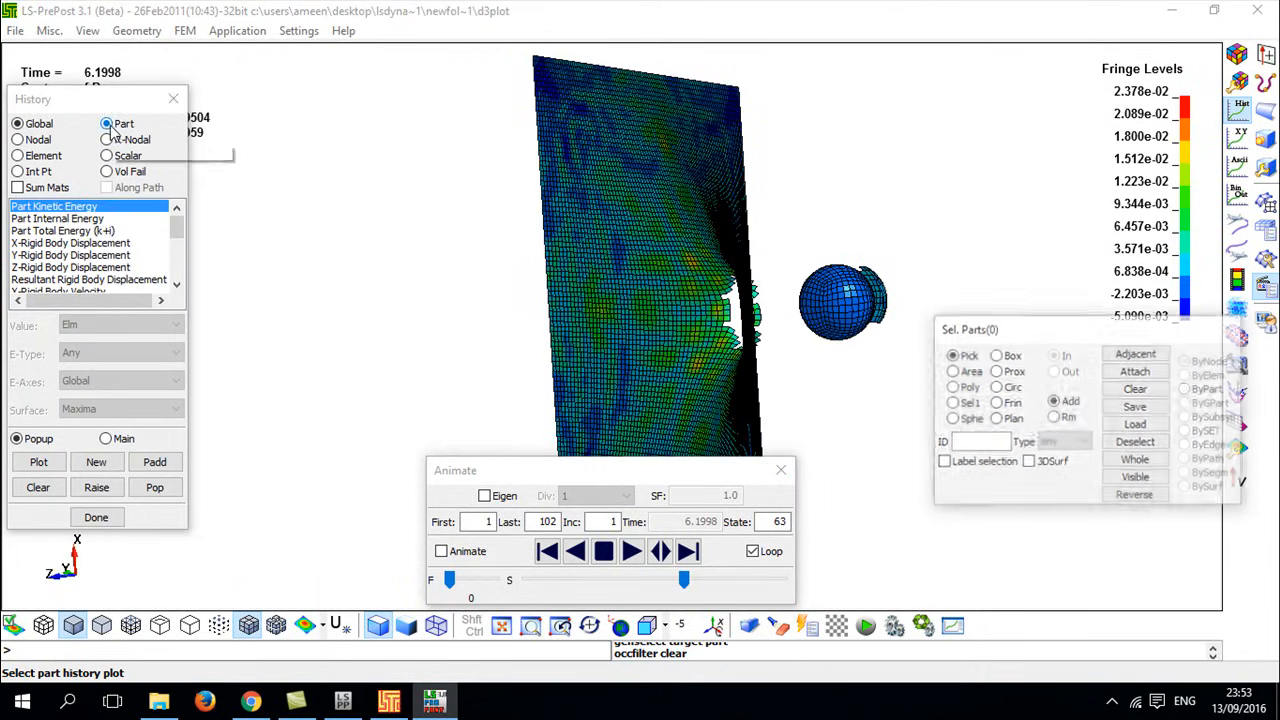
left_click(86, 280)
left_click(76, 290)
scroll(76, 289, "down", 4)
scroll(76, 285, "up", 1)
left_click(72, 243)
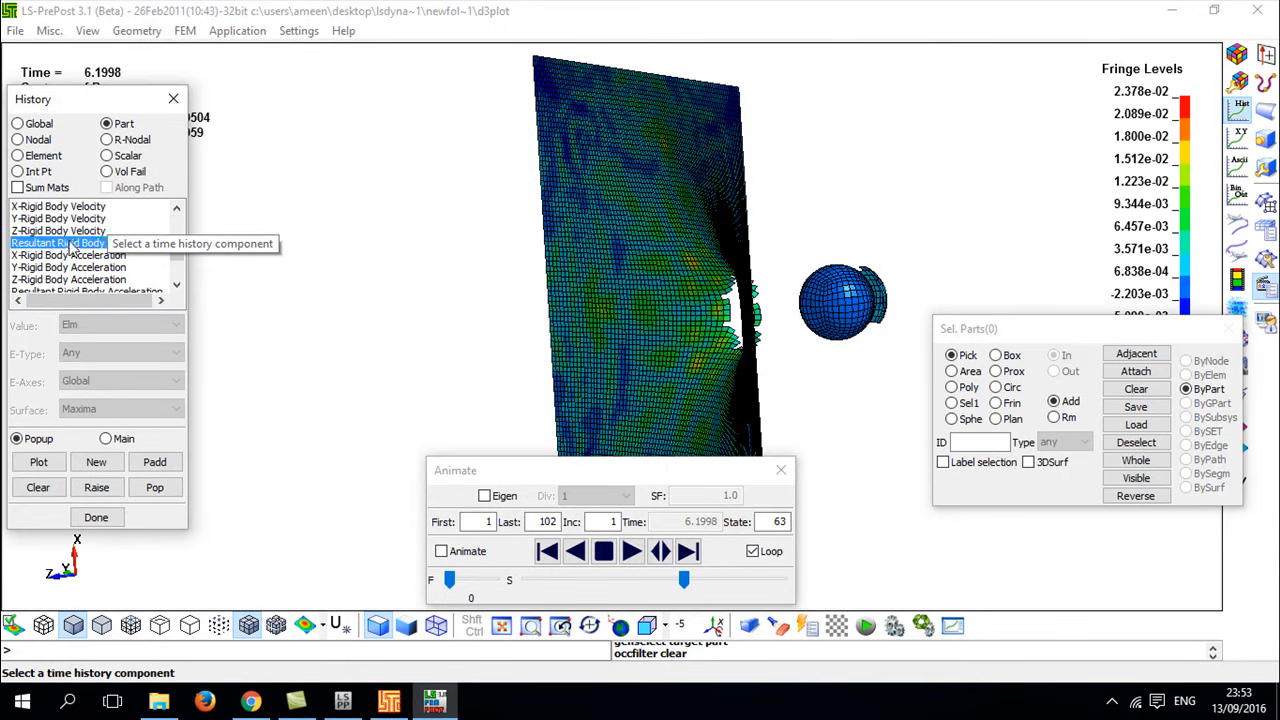
left_click(848, 296)
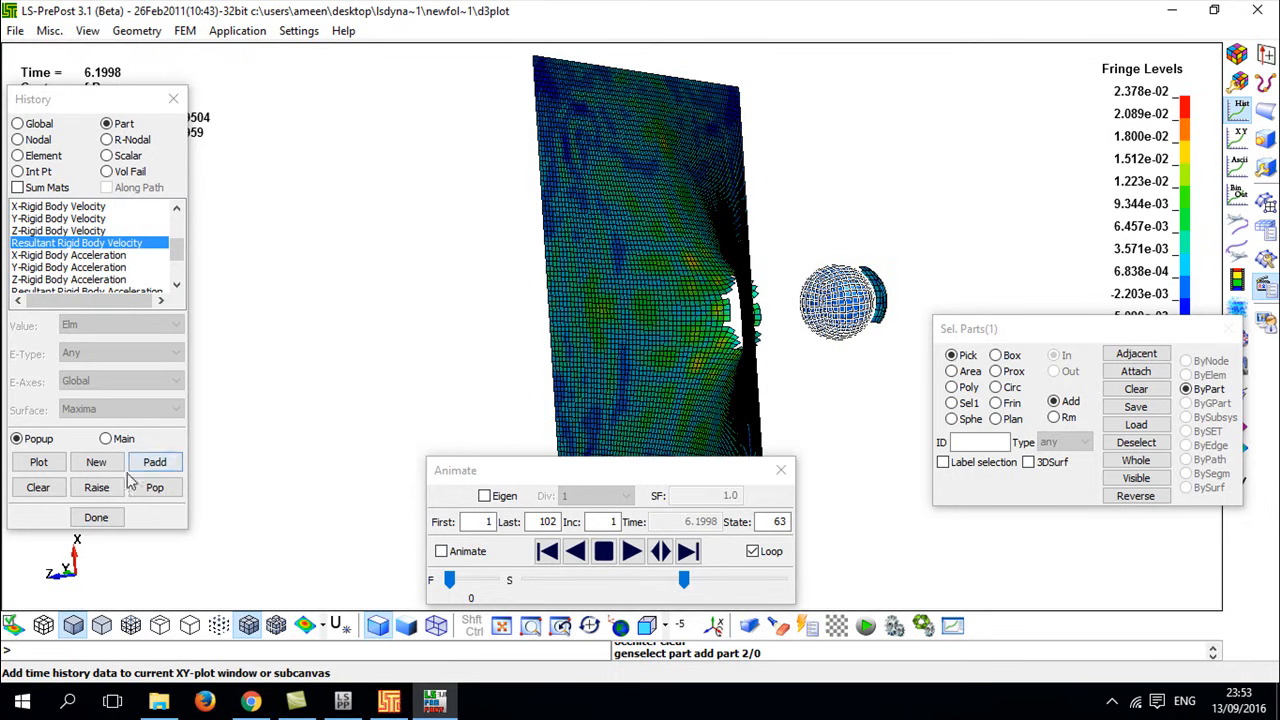
left_click(38, 462)
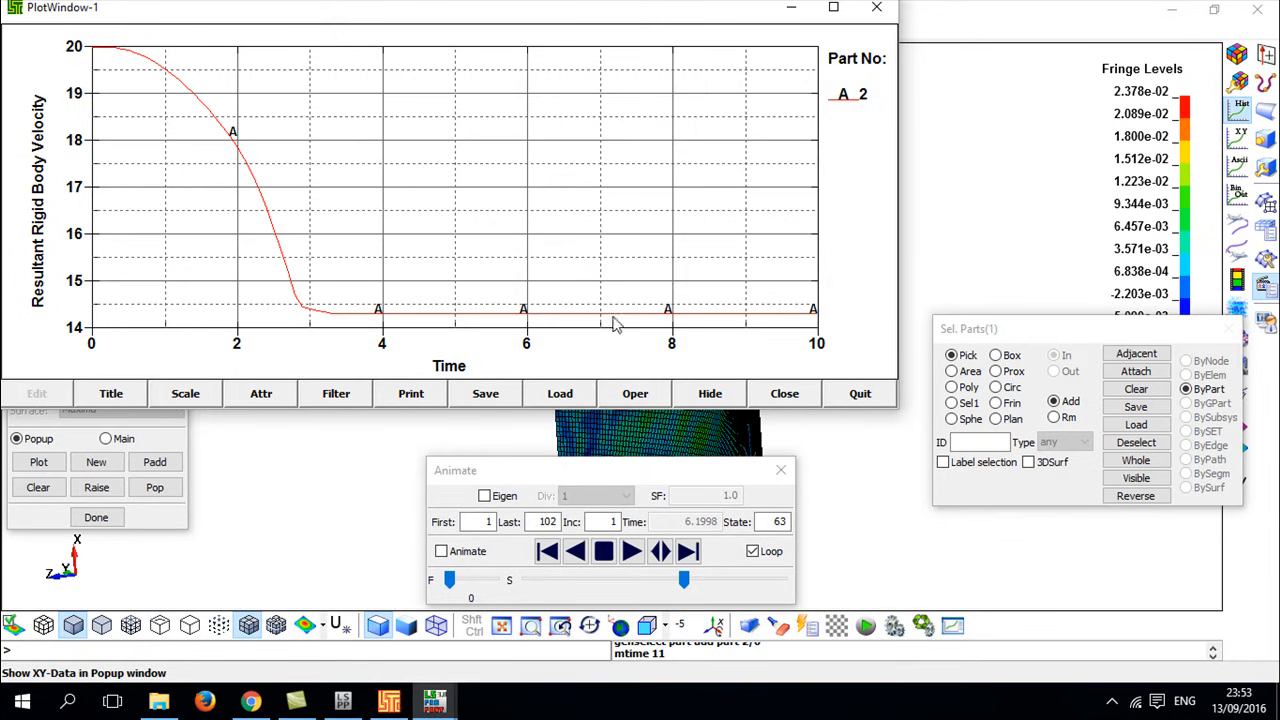
left_click(876, 7)
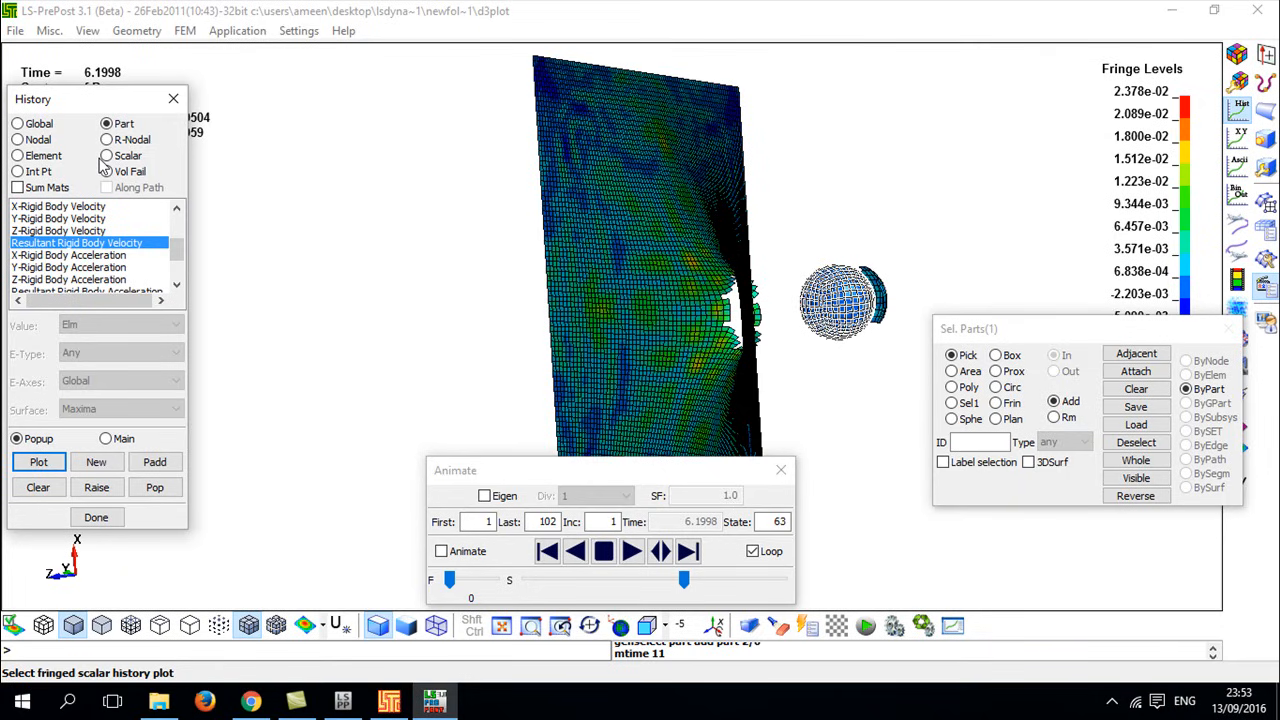
- Plot the ball's Part Total Energy (k+i) over time, examine the curve and close the plot
left_click(174, 290)
left_click(174, 290)
left_click(174, 290)
left_click(174, 290)
left_click(174, 290)
left_click_drag(176, 268, 178, 213)
left_click(71, 232)
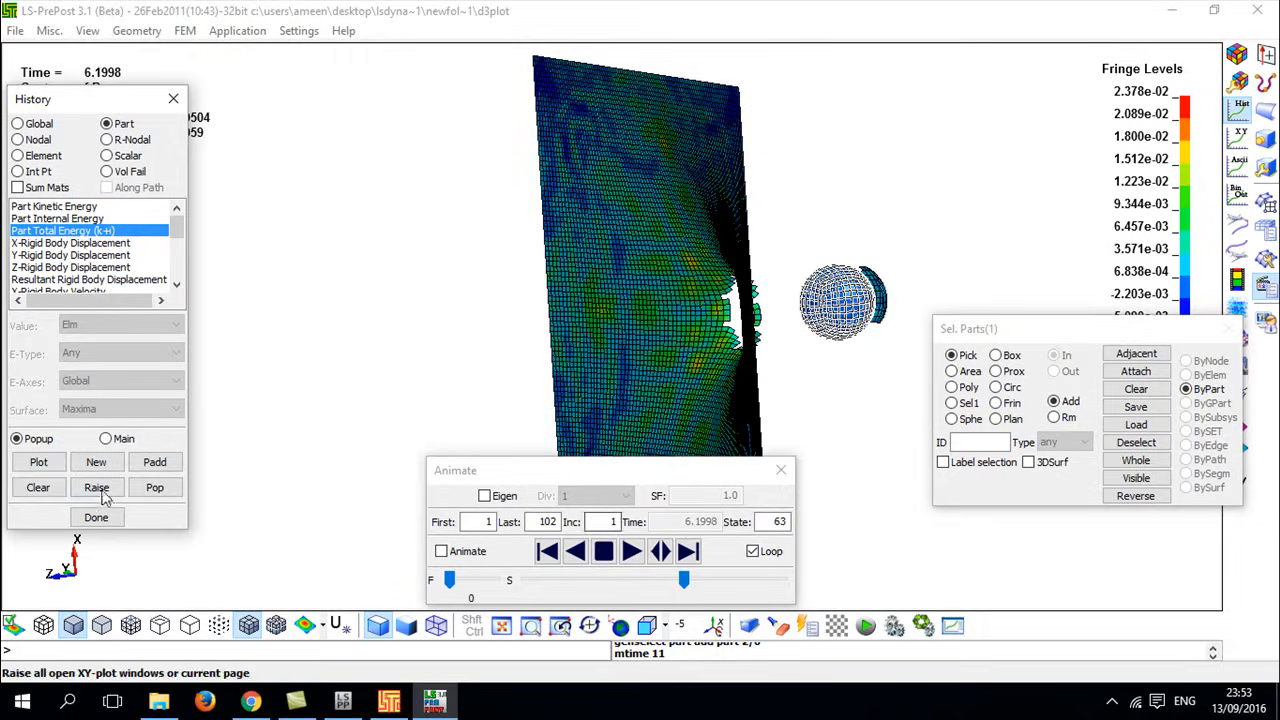
left_click(39, 461)
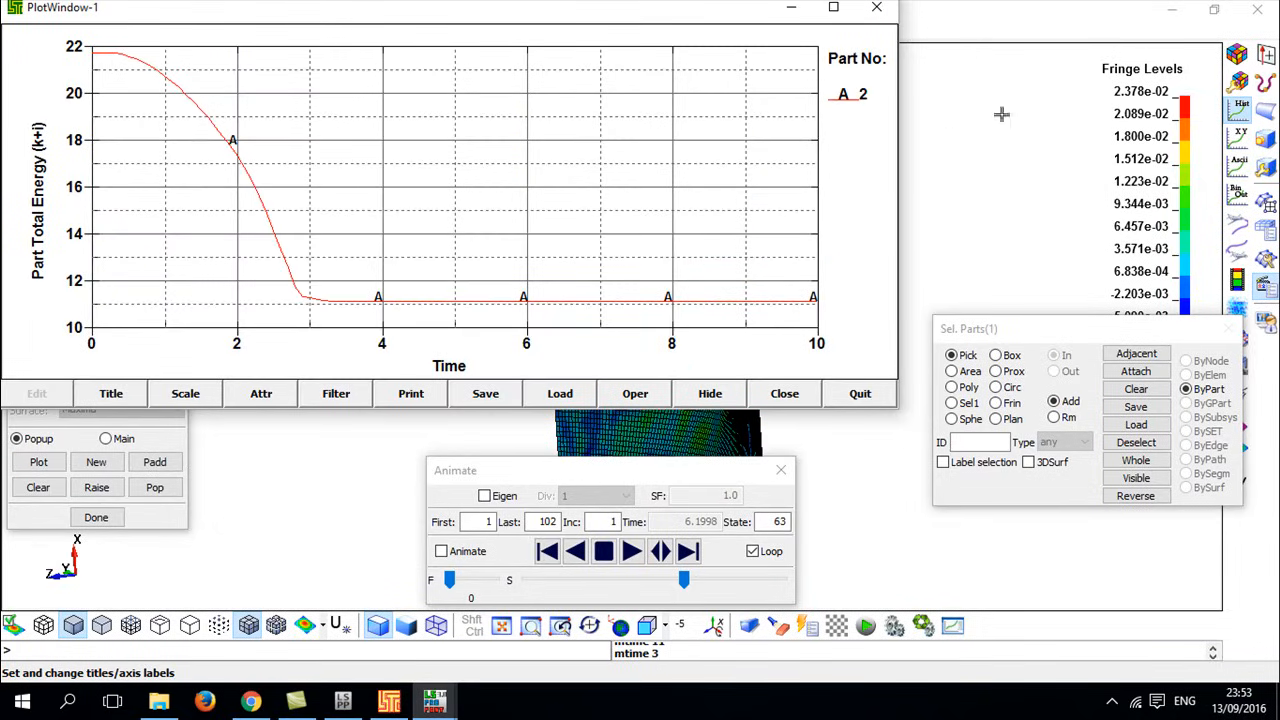
left_click(877, 7)
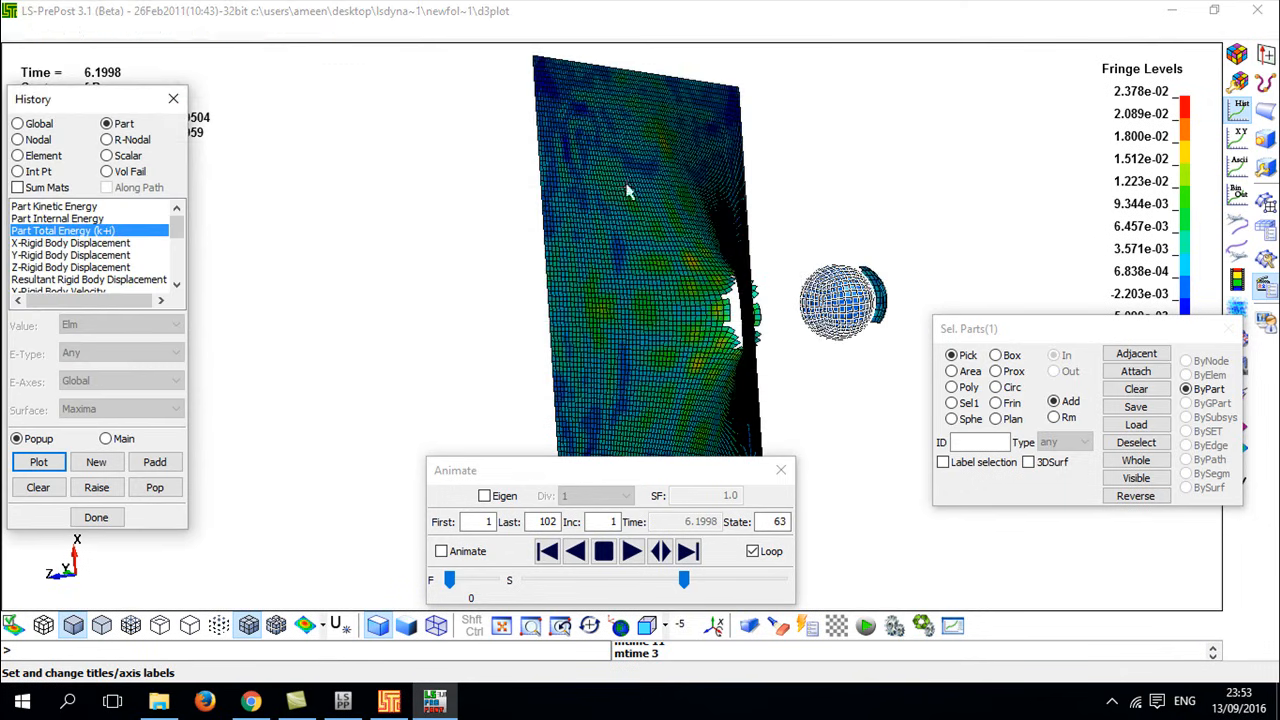
- Add the plate to the part selection, plot the total energy of both parts together, compare the curves and close the plot
left_click(627, 185)
left_click(38, 461)
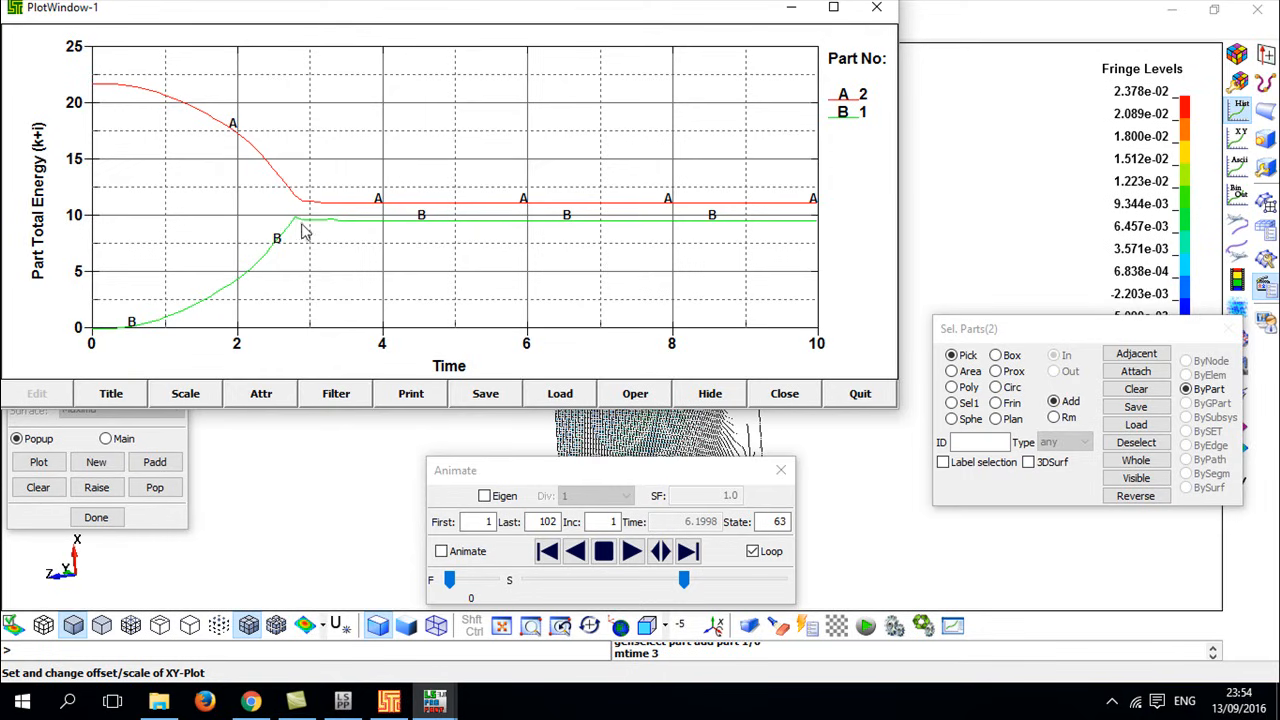
left_click(877, 10)
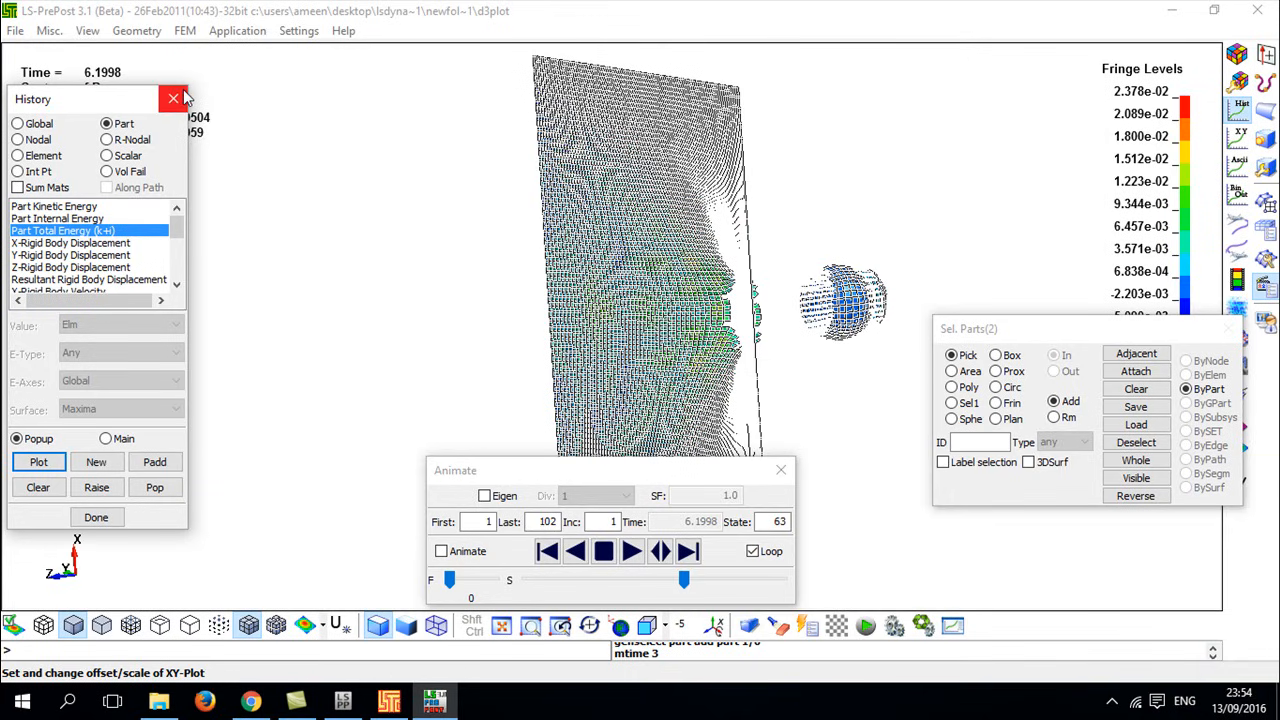